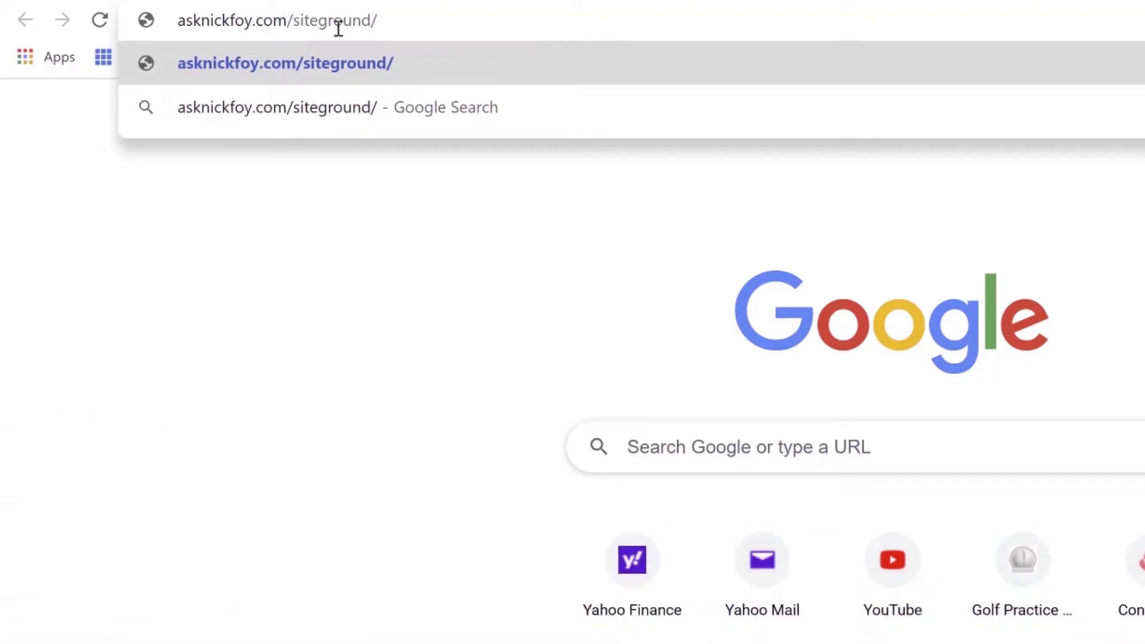
# - Load asknickfoy.com/siteground/ and look over the sale page's hosting offers
pyautogui.press('Return')
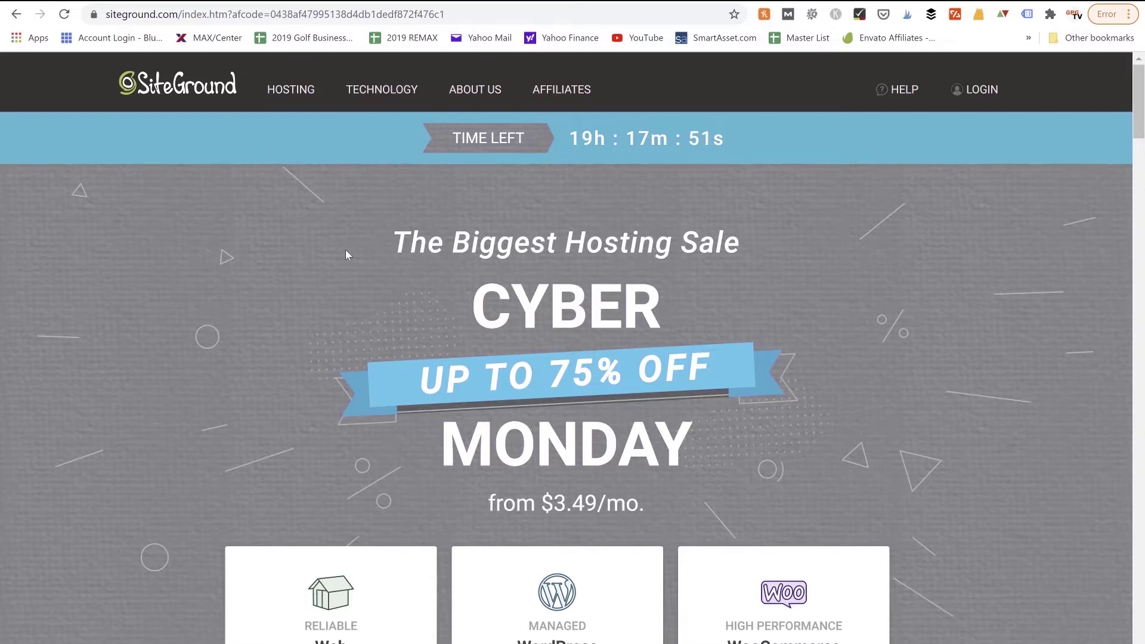
pyautogui.scroll(-2, 346, 253)
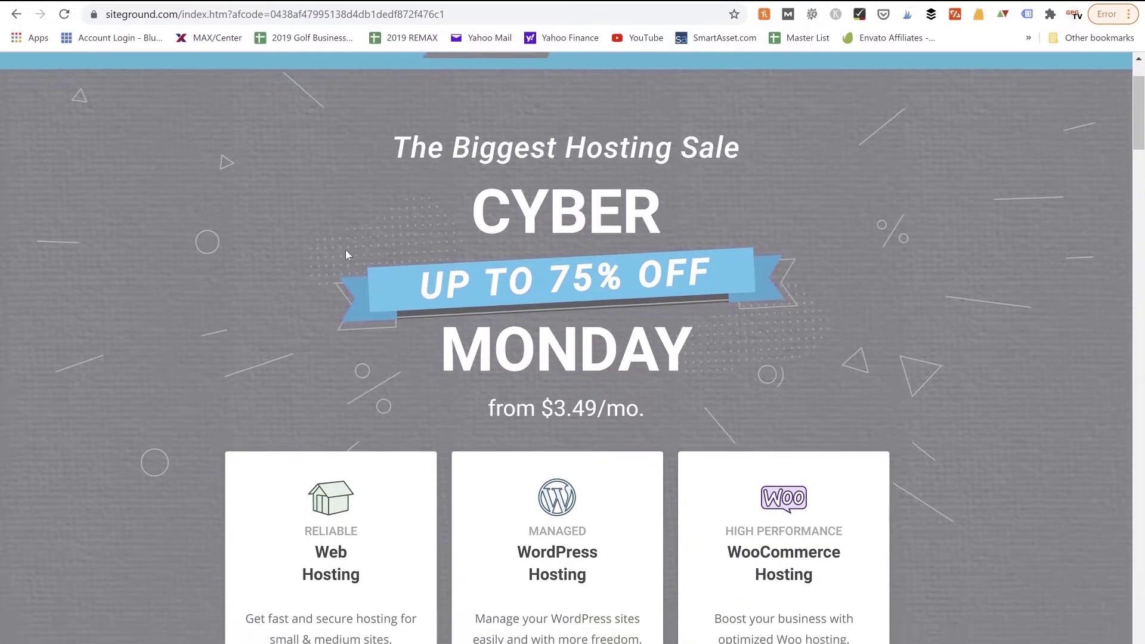
pyautogui.scroll(-2, 345, 249)
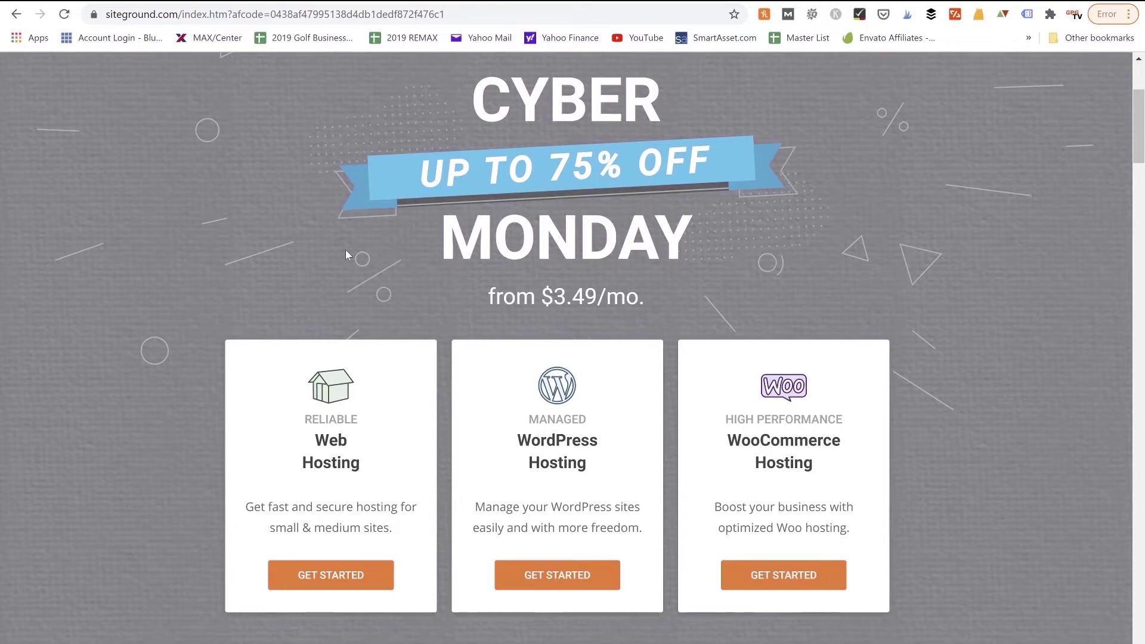
pyautogui.scroll(4, 346, 250)
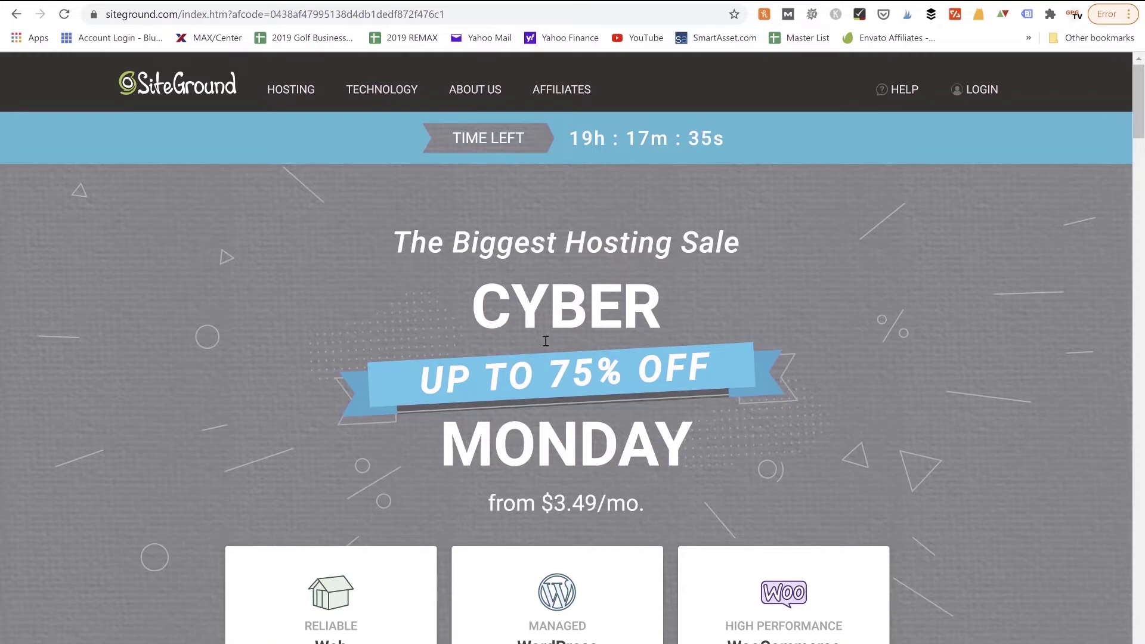
# - Get started with the Web Hosting option offered on the sale page
pyautogui.scroll(-1, 546, 341)
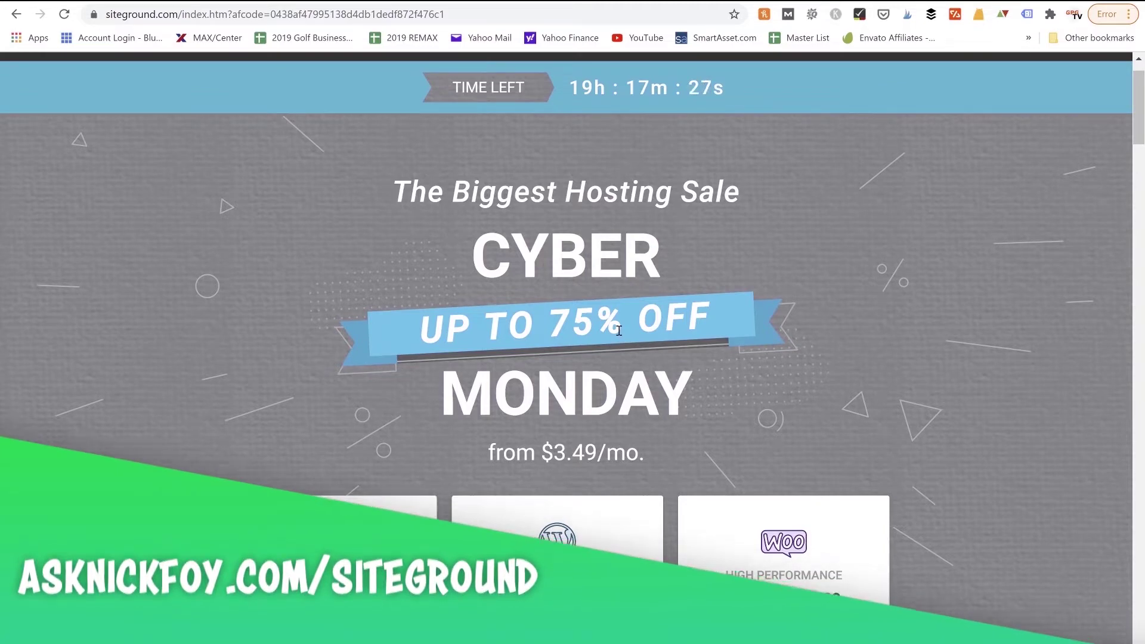
pyautogui.scroll(-1, 618, 330)
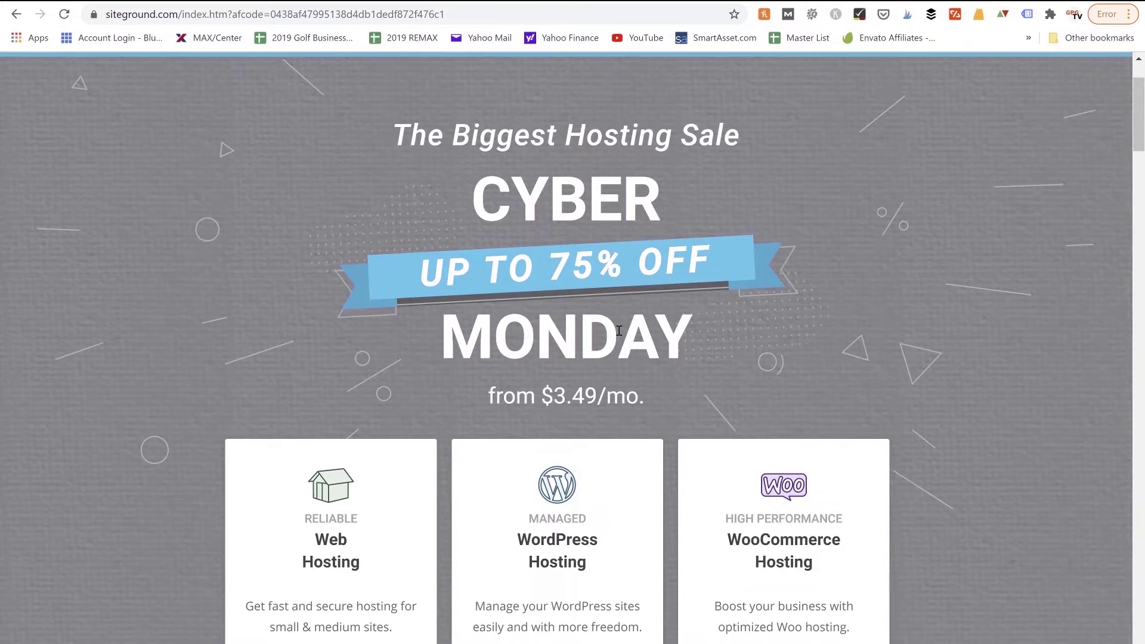
pyautogui.scroll(-3, 618, 330)
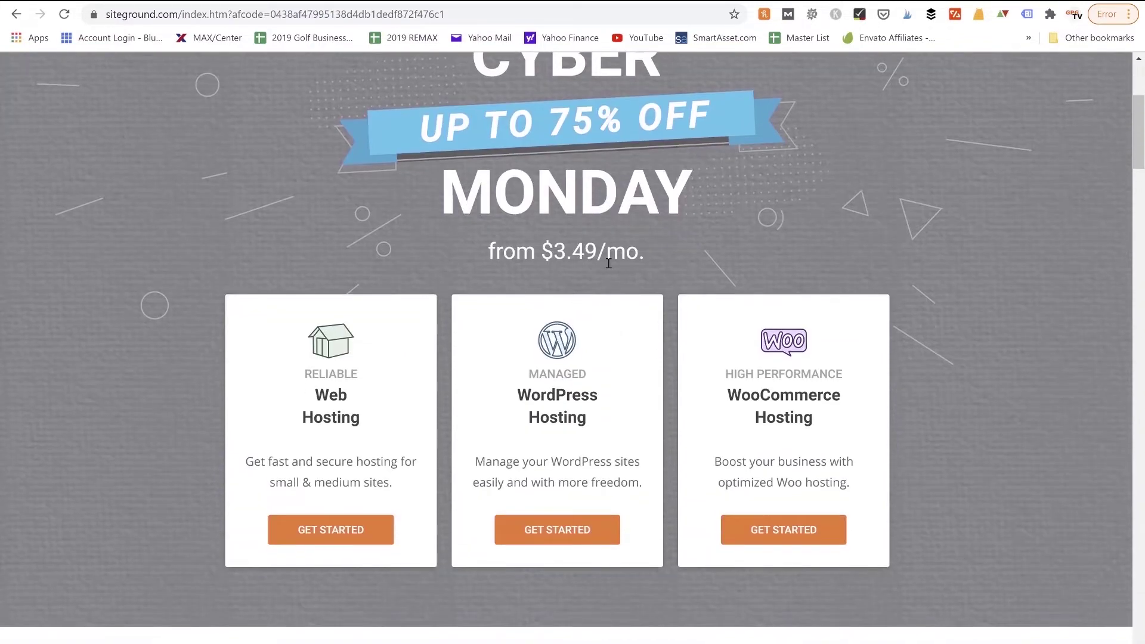
pyautogui.scroll(-1, 608, 263)
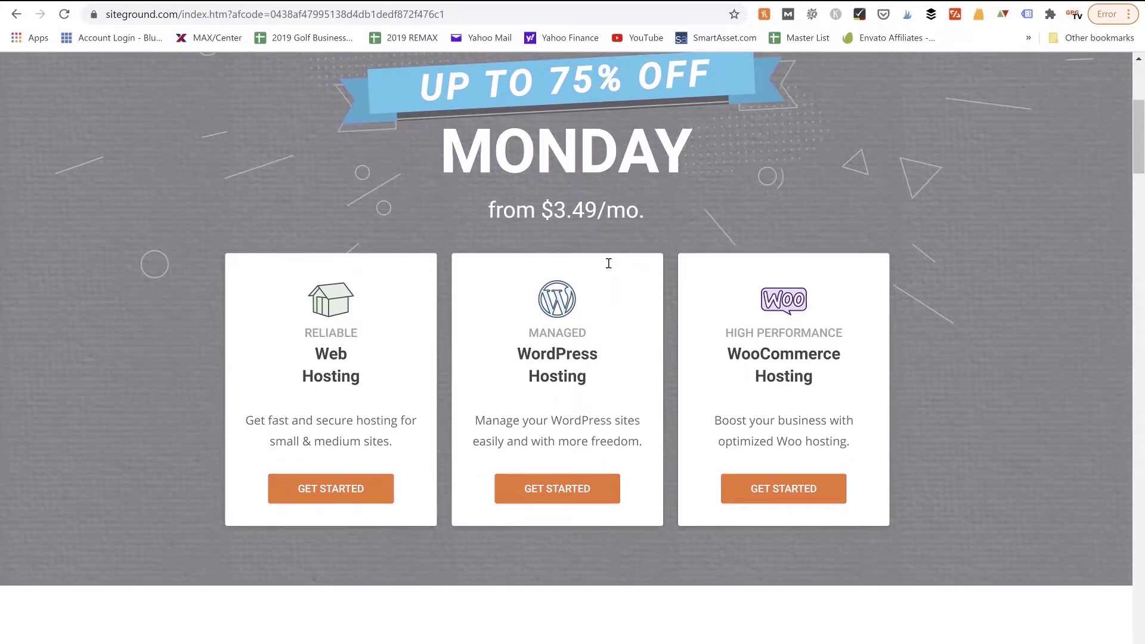
pyautogui.scroll(-1, 608, 263)
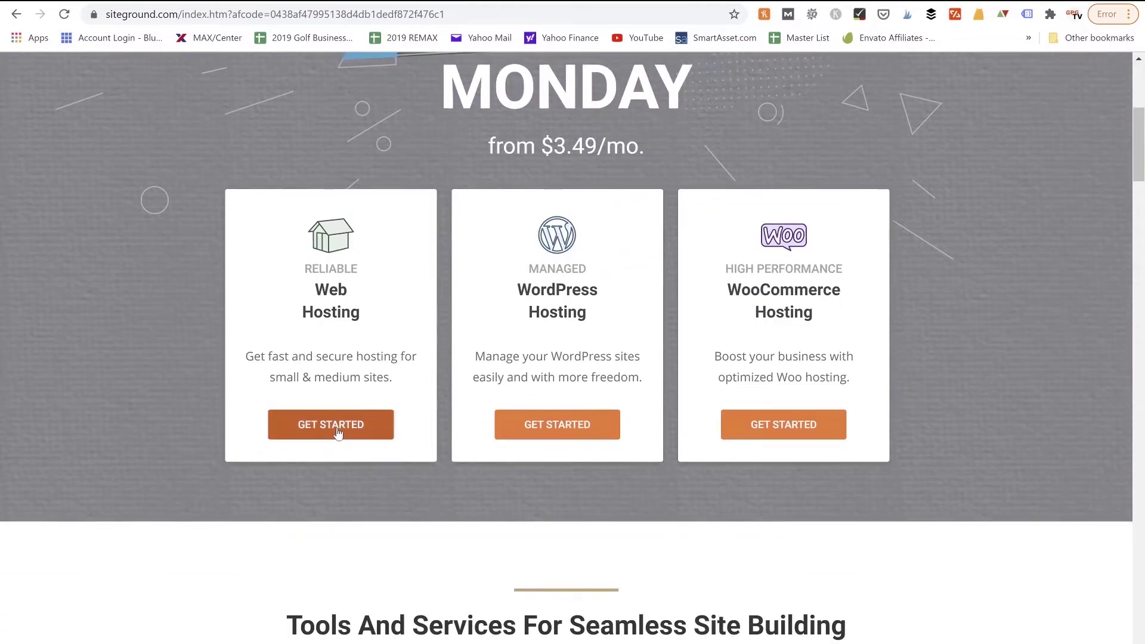
pyautogui.click(338, 434)
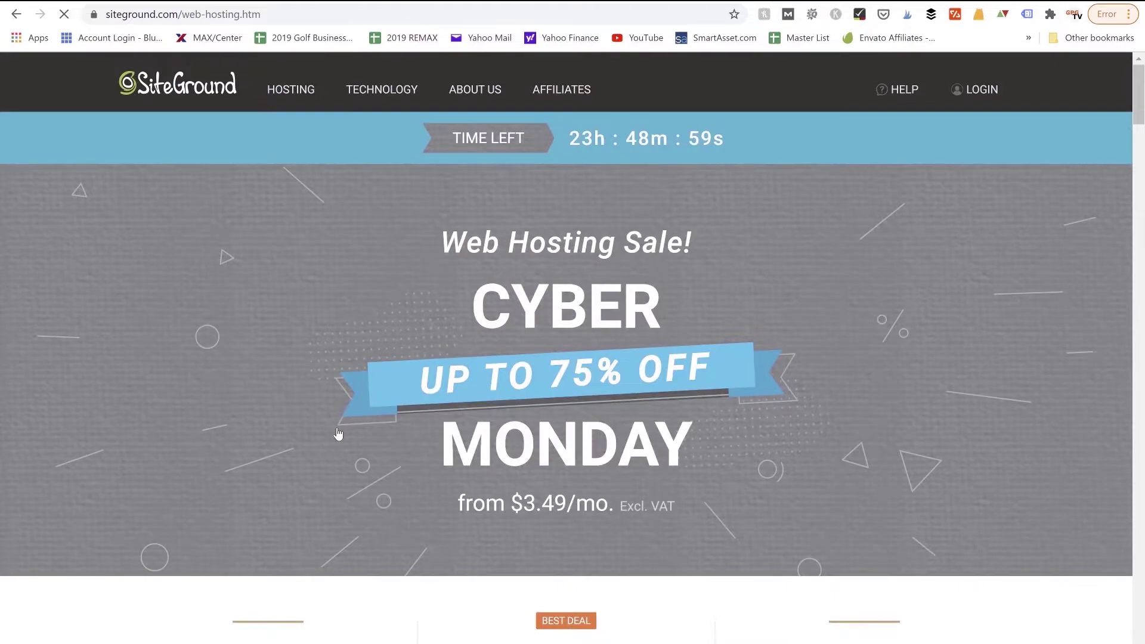
# - Compare the StartUp, GrowBig and GoGeek plans, highlighting GrowBig's regular and special monthly prices
pyautogui.scroll(-6, 337, 433)
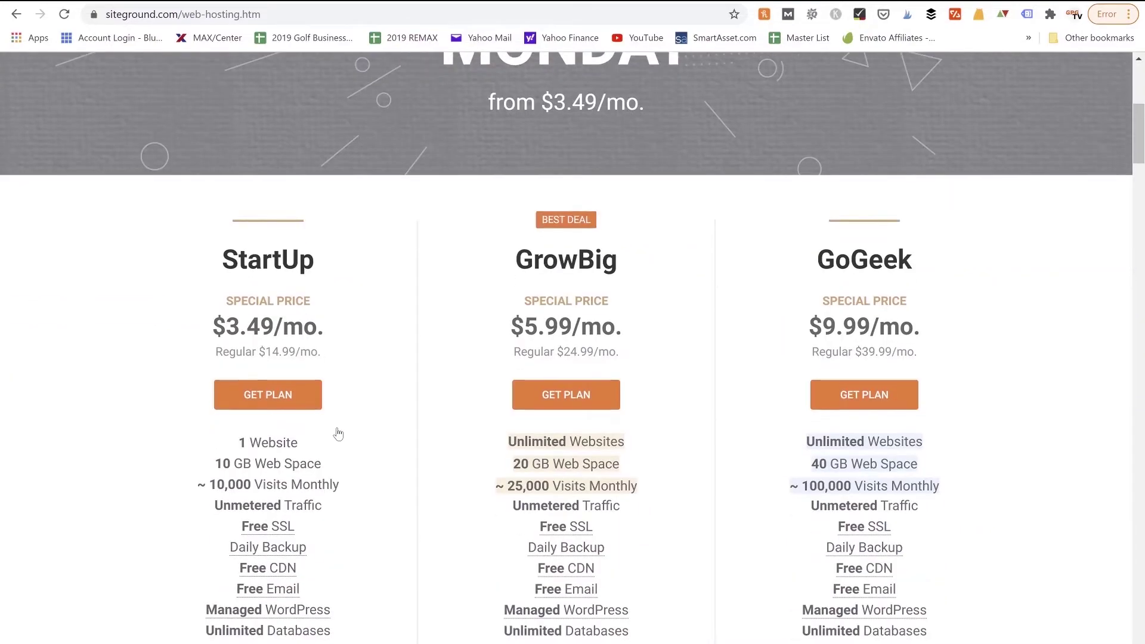
pyautogui.scroll(-2, 338, 433)
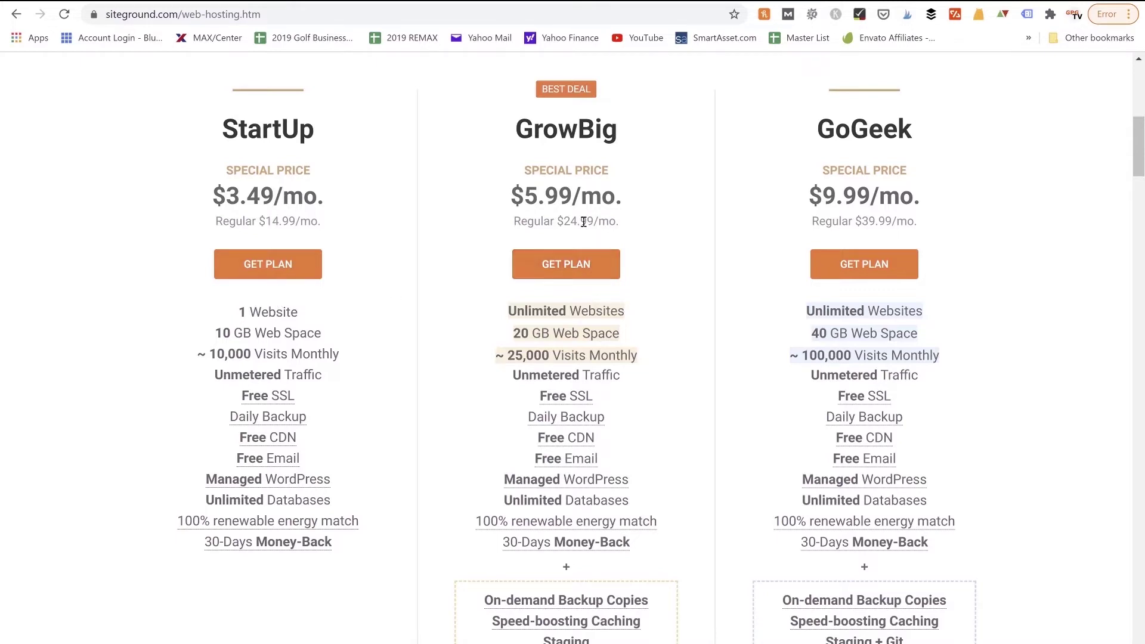
pyautogui.moveTo(514, 220); pyautogui.dragTo(617, 222)
pyautogui.moveTo(513, 191); pyautogui.dragTo(614, 191)
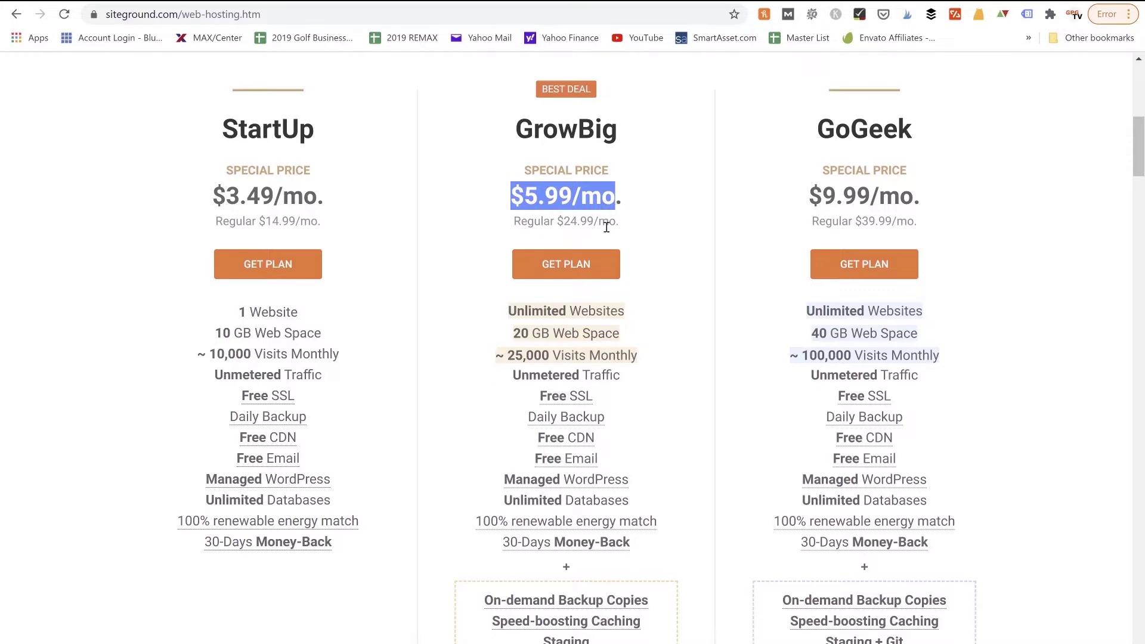
pyautogui.scroll(-1, 583, 378)
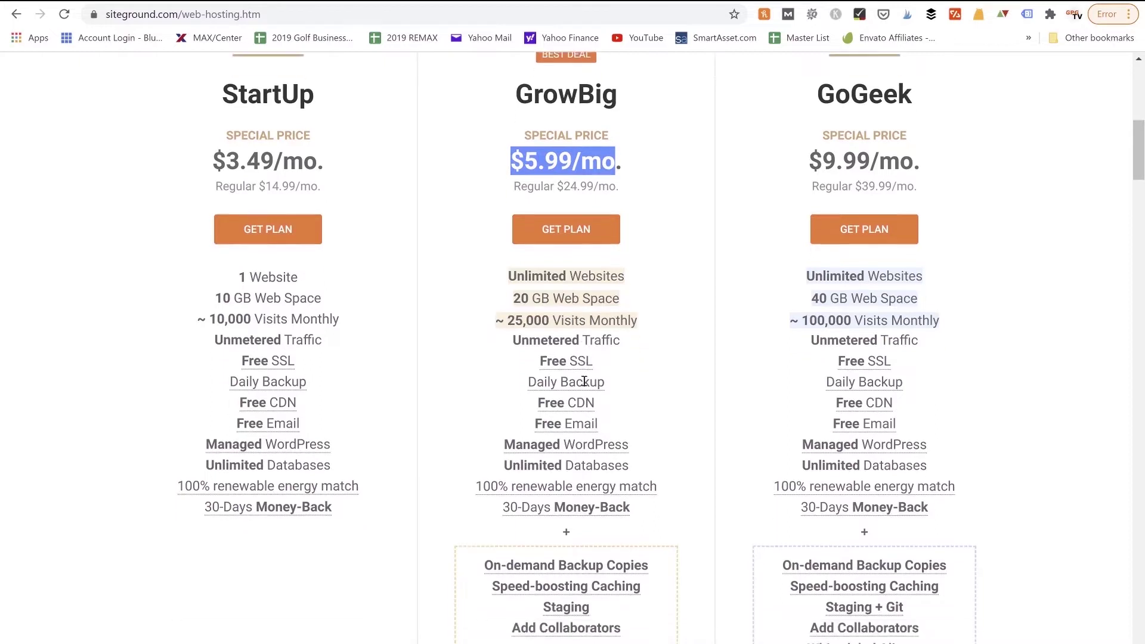
pyautogui.moveTo(585, 380)
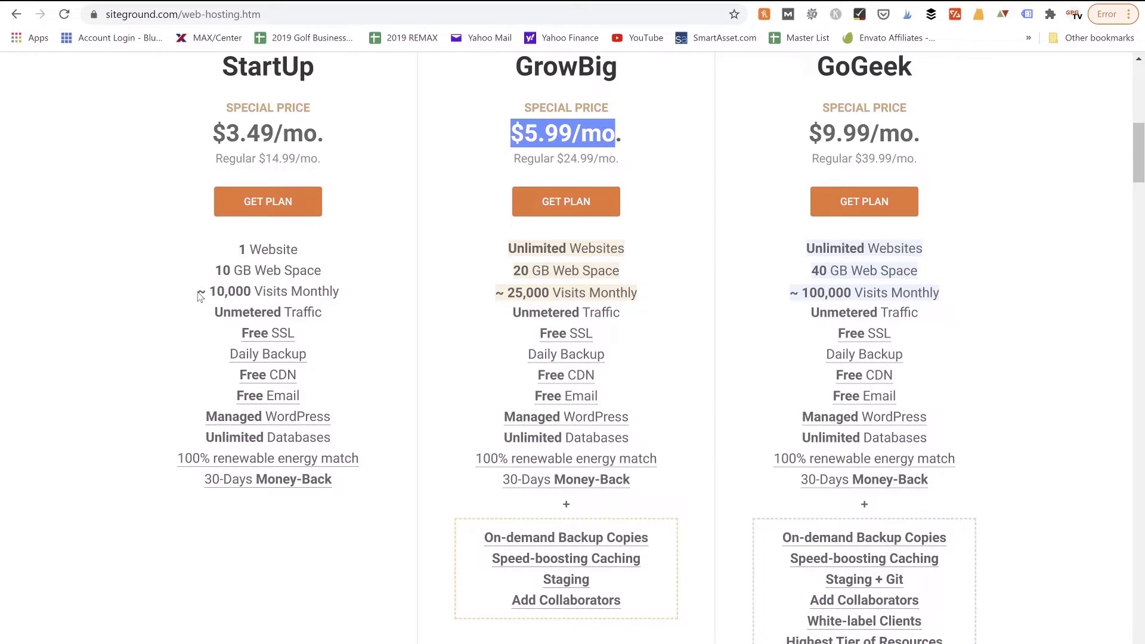
# - Compare the monthly visit allowances of StartUp and GrowBig by highlighting them, and review the plans' extra features
pyautogui.moveTo(199, 296); pyautogui.dragTo(348, 294)
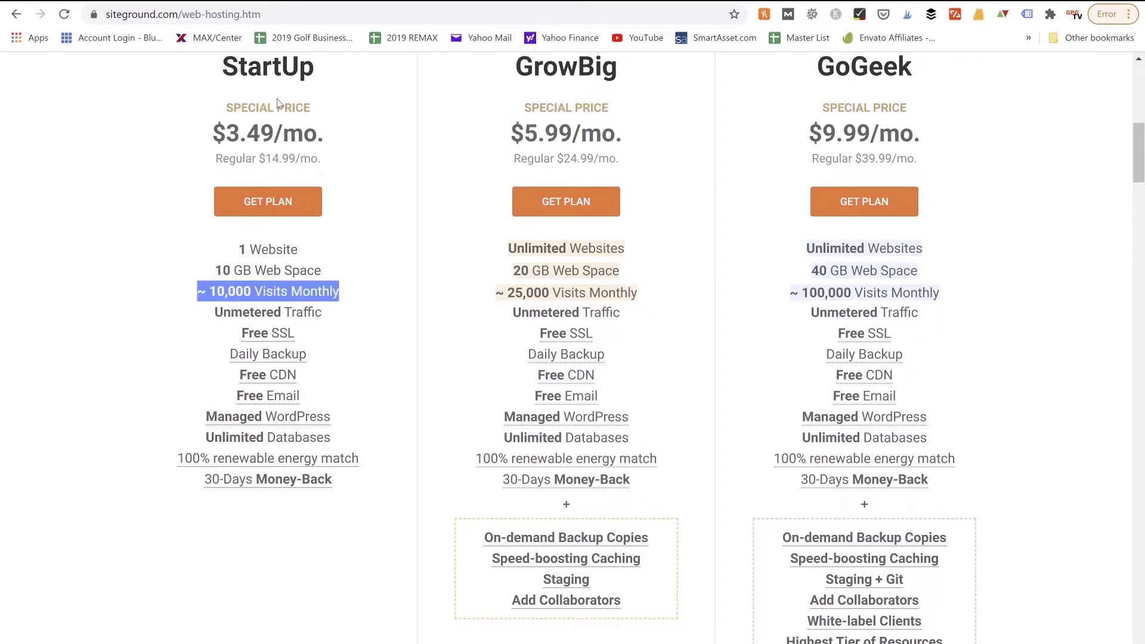
pyautogui.moveTo(497, 294); pyautogui.dragTo(608, 294)
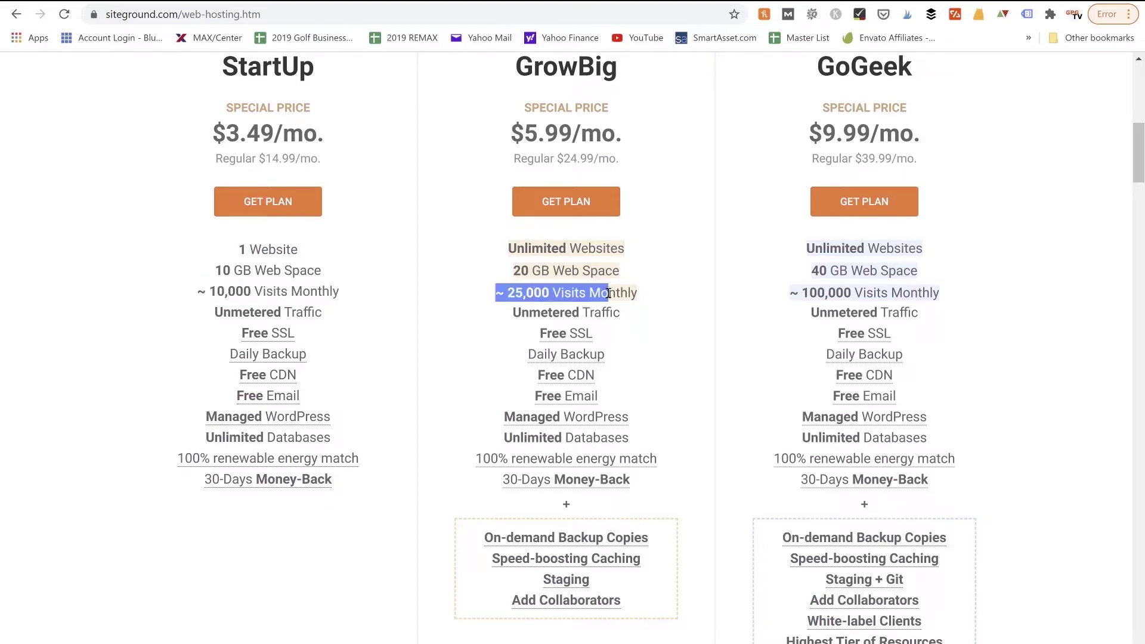
pyautogui.click(608, 294)
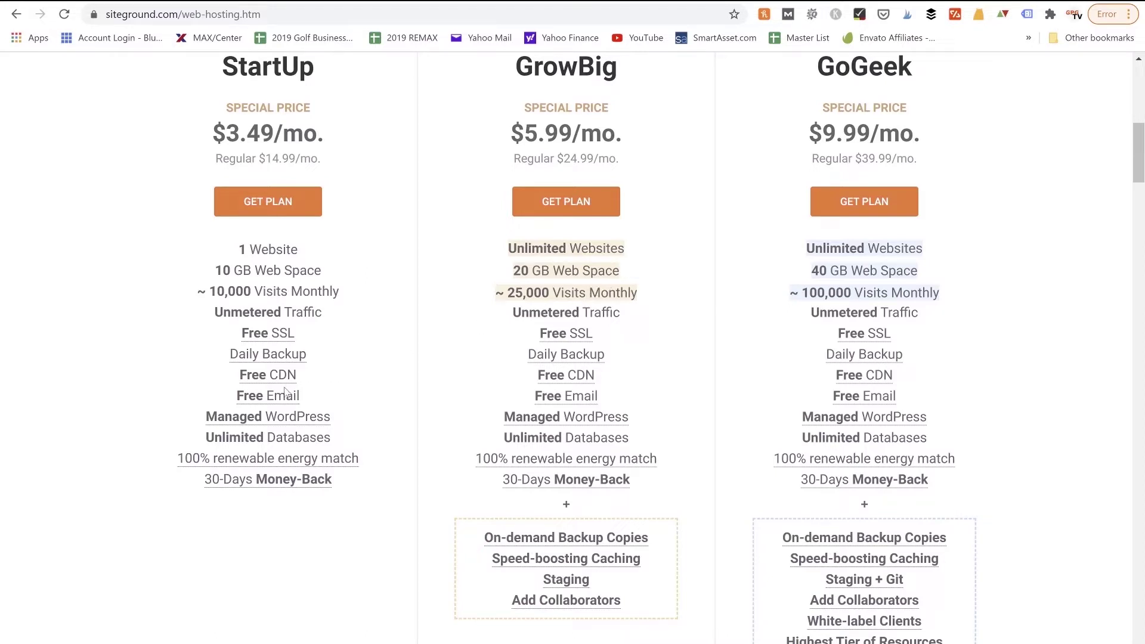
pyautogui.moveTo(286, 341)
pyautogui.scroll(-5, 332, 360)
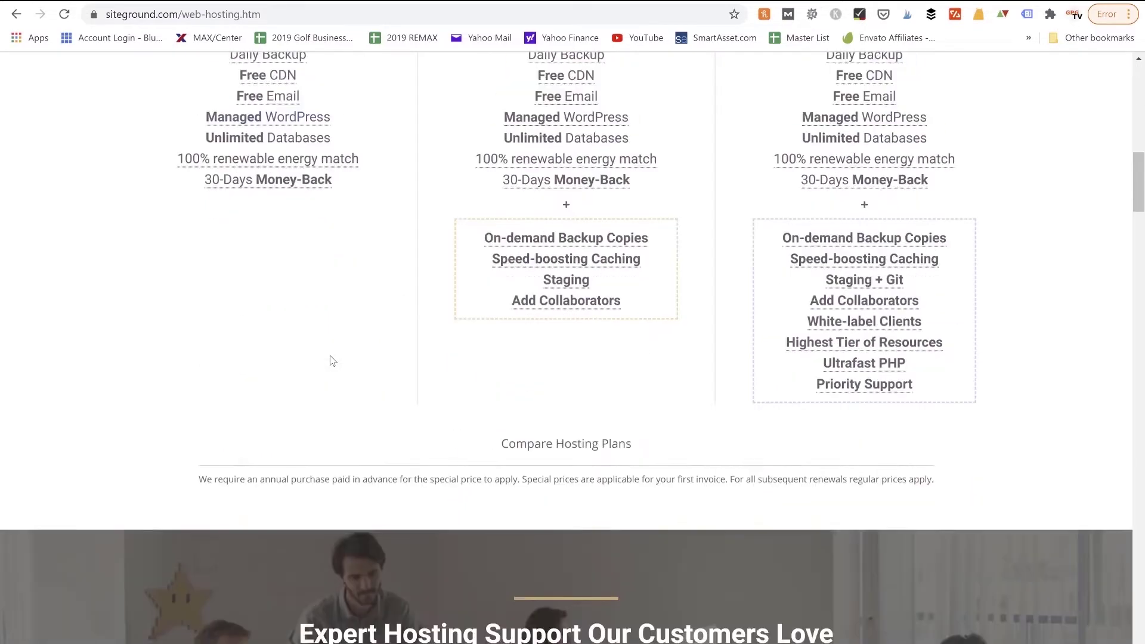
pyautogui.scroll(5, 332, 361)
pyautogui.scroll(2, 332, 361)
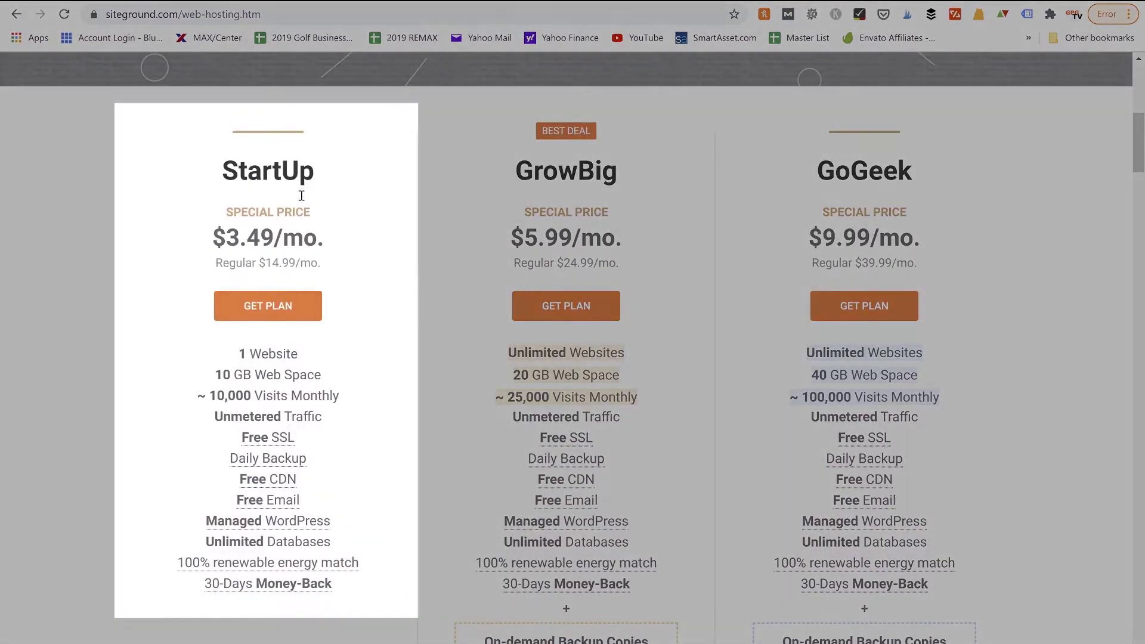
# - Order the StartUp plan and check the billing periods available in its plan details
pyautogui.click(269, 309)
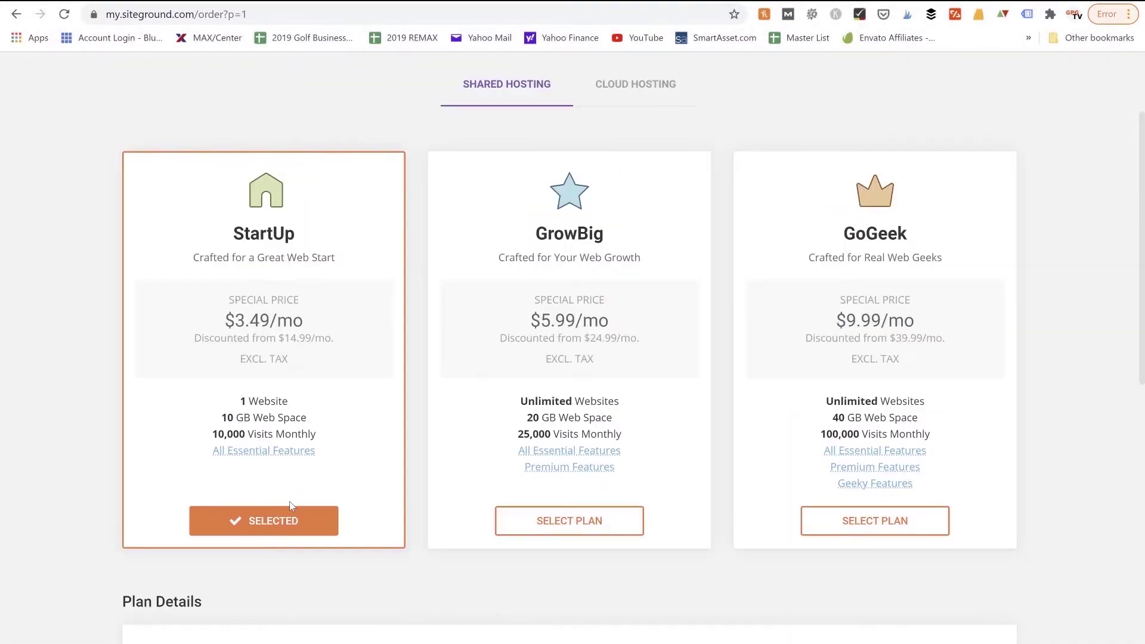
pyautogui.scroll(-6, 290, 506)
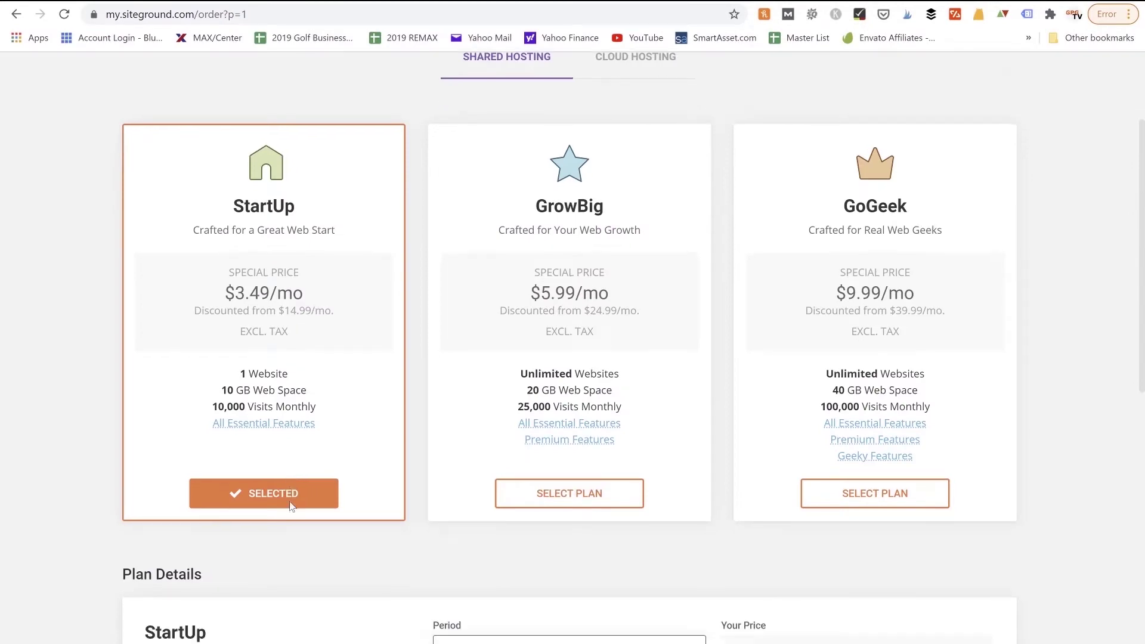
pyautogui.scroll(-2, 290, 506)
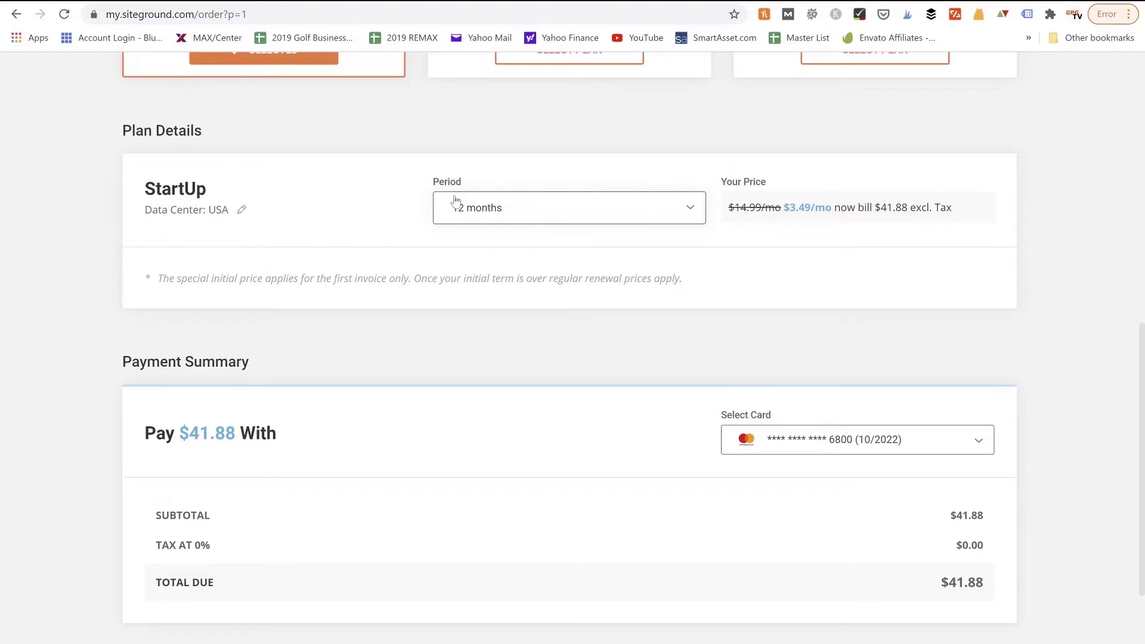
pyautogui.click(551, 223)
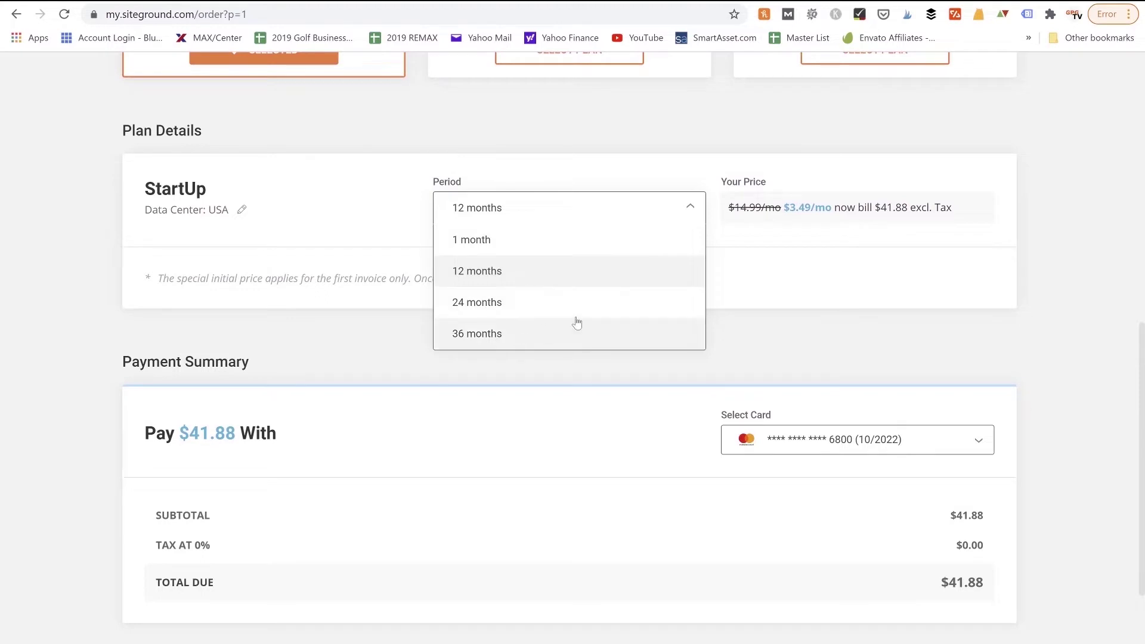
pyautogui.click(746, 304)
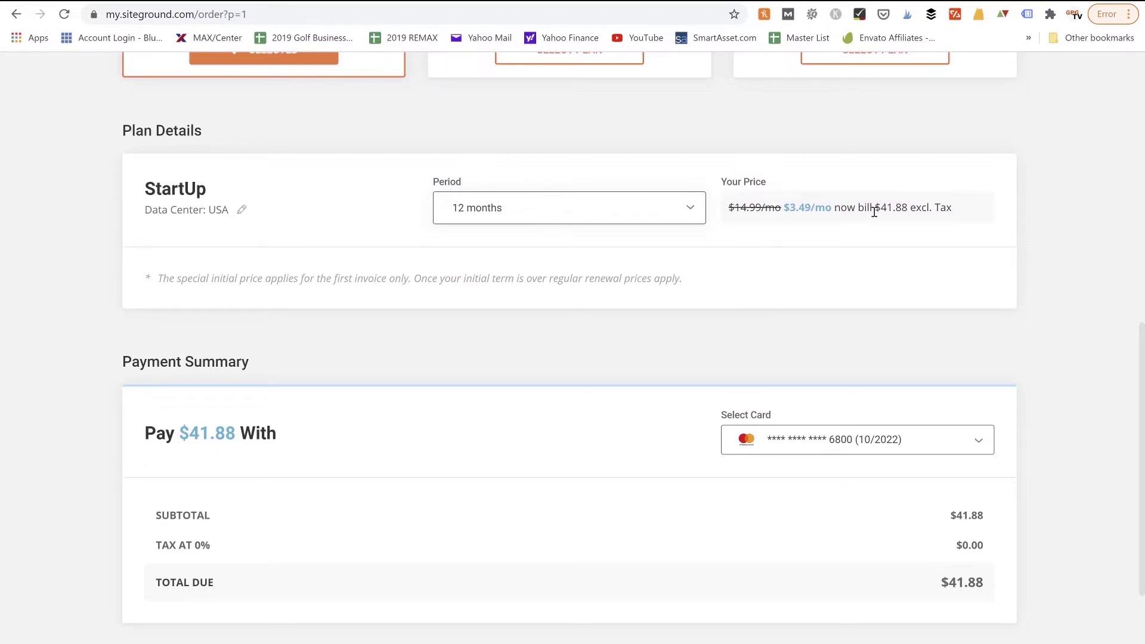
# - Agree to the Terms of Service and Privacy Policy and submit payment for the 12-month StartUp plan
pyautogui.scroll(-1, 797, 268)
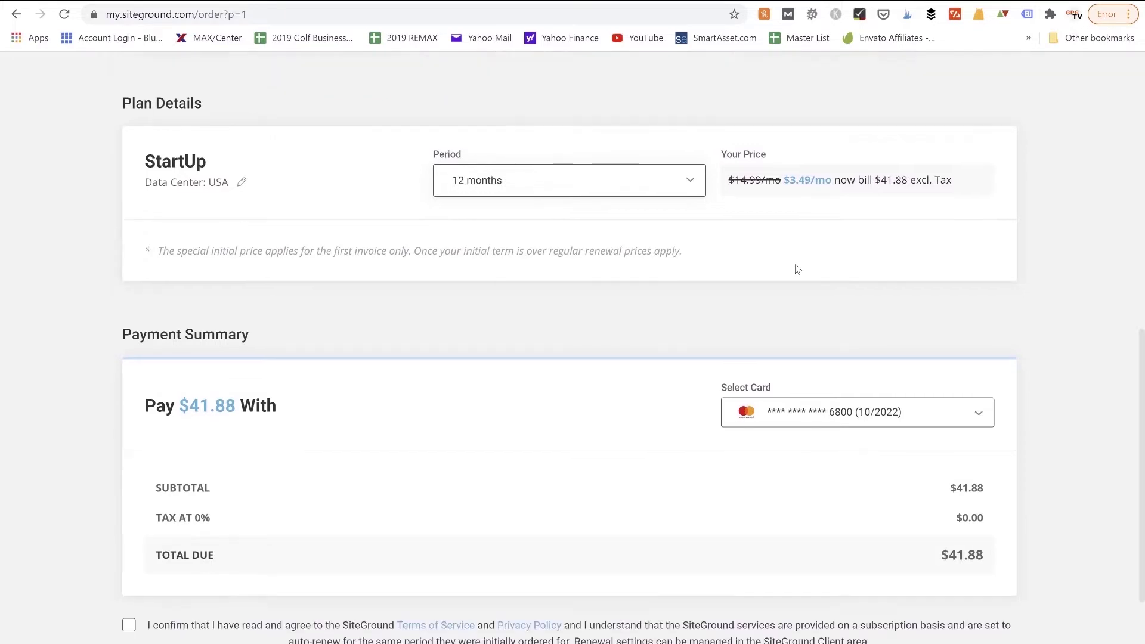
pyautogui.scroll(-2, 797, 268)
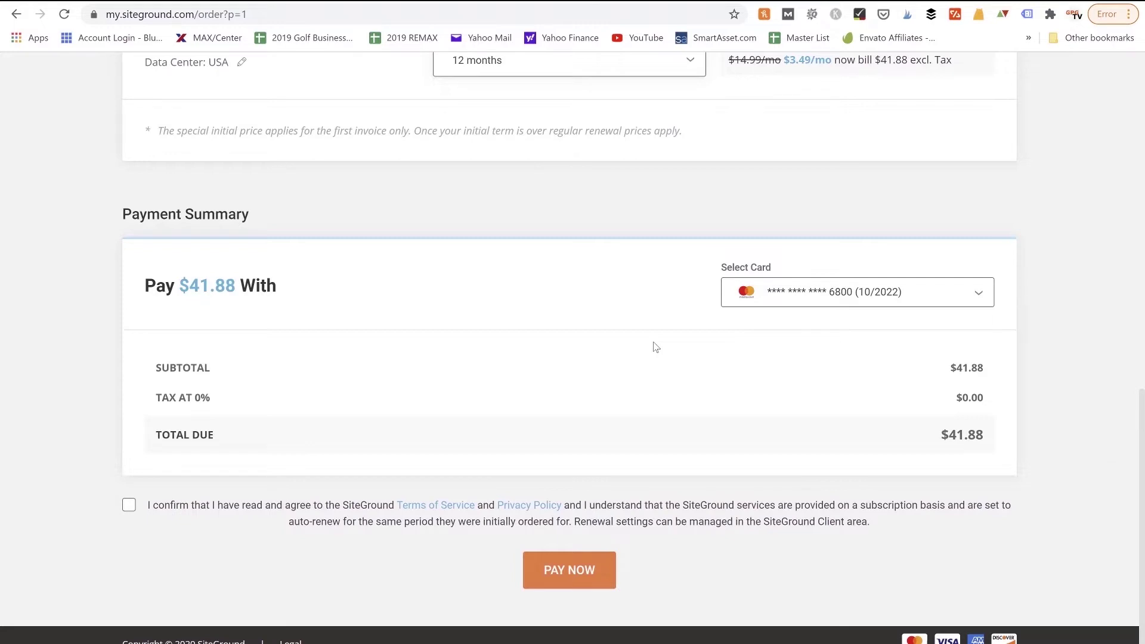
pyautogui.click(130, 506)
pyautogui.click(548, 569)
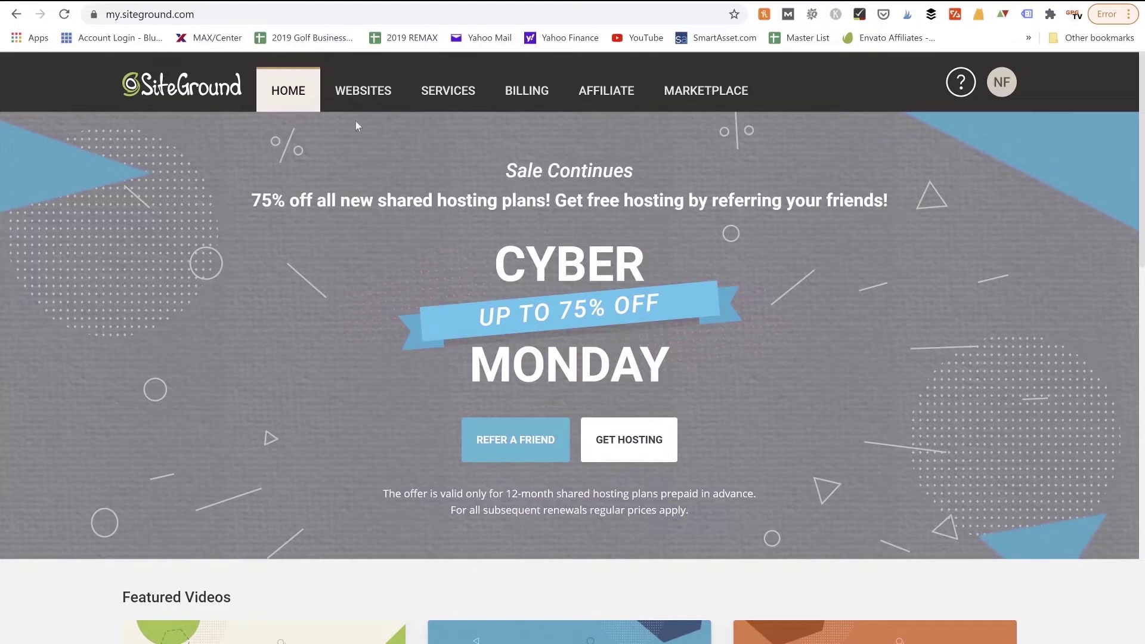
# - Open the Addon Domains page in the cPanel of the under30wealth.com website
pyautogui.click(356, 103)
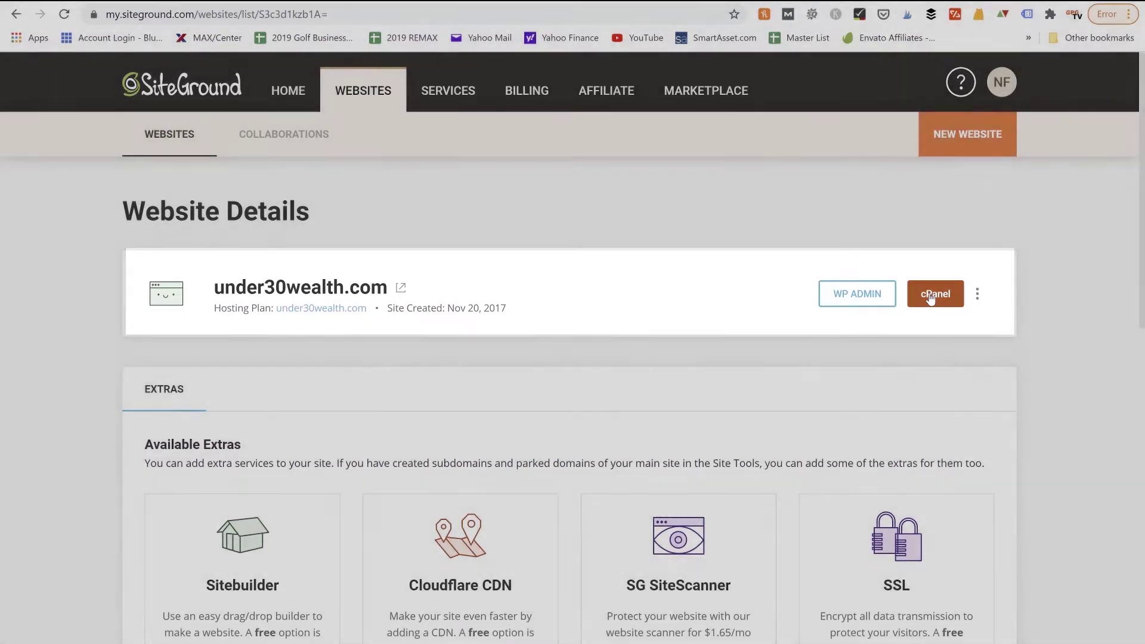
pyautogui.click(930, 298)
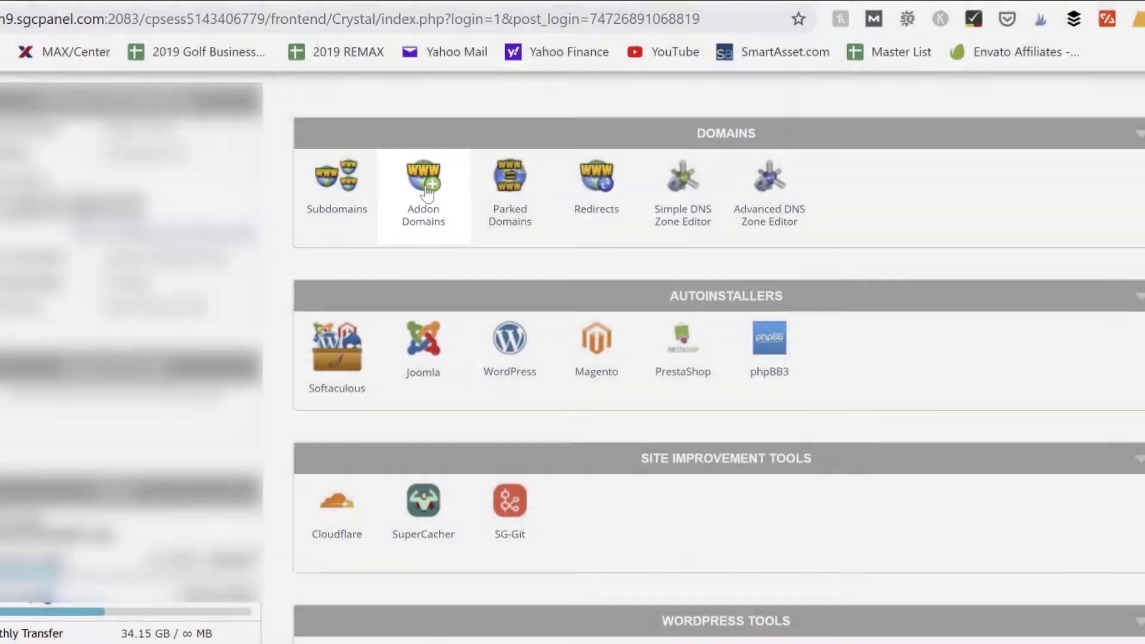
pyautogui.click(425, 191)
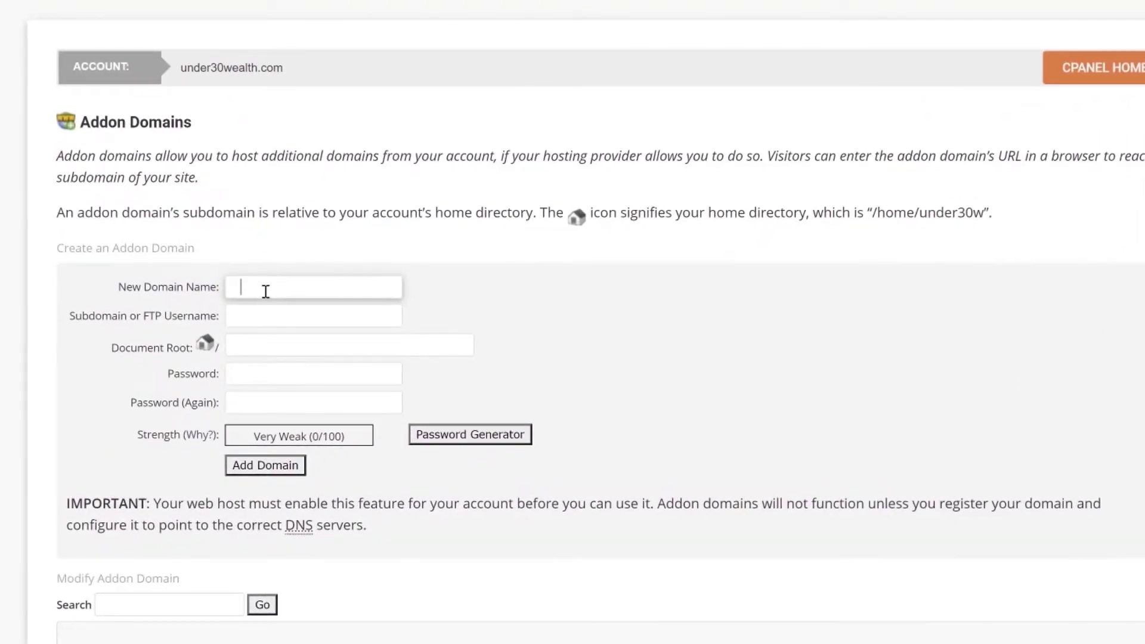
# - Enter asknickfoy.com as the new addon domain name and activate its password field
pyautogui.write('asknickfoy.')
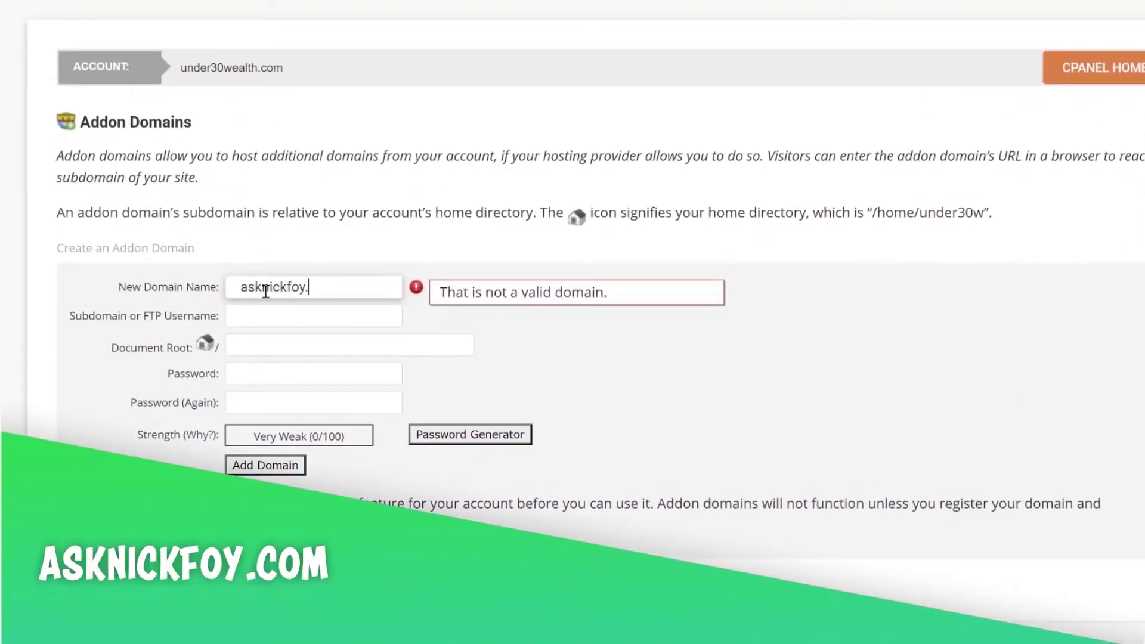
pyautogui.write('com')
pyautogui.click(293, 384)
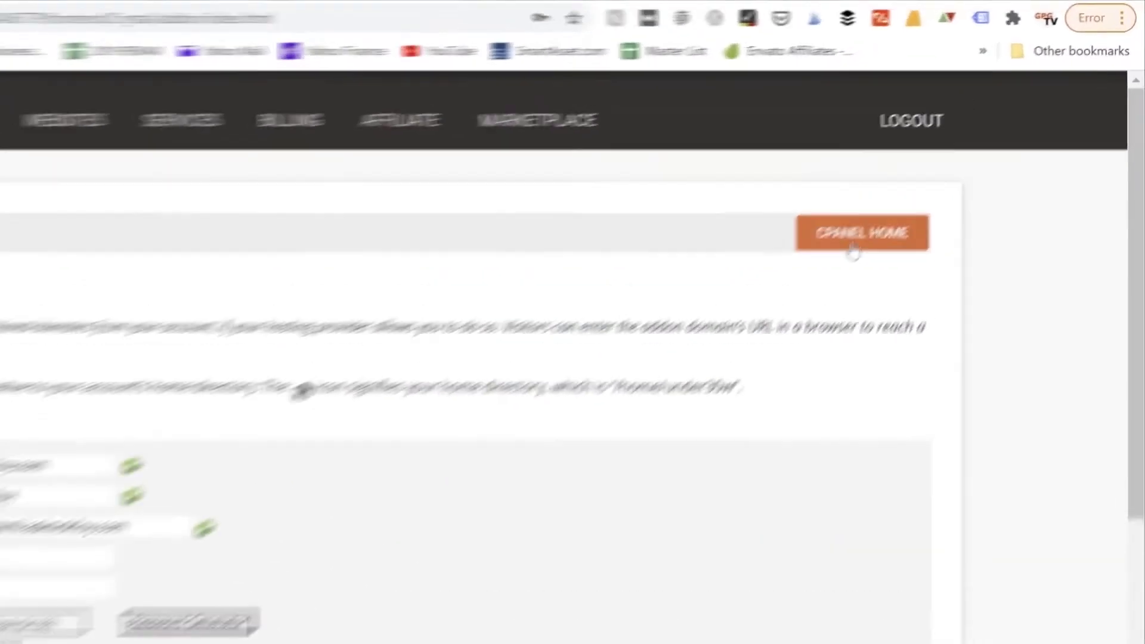
# - Return to the cPanel home page and highlight the Name Servers entry in the account information
pyautogui.click(821, 272)
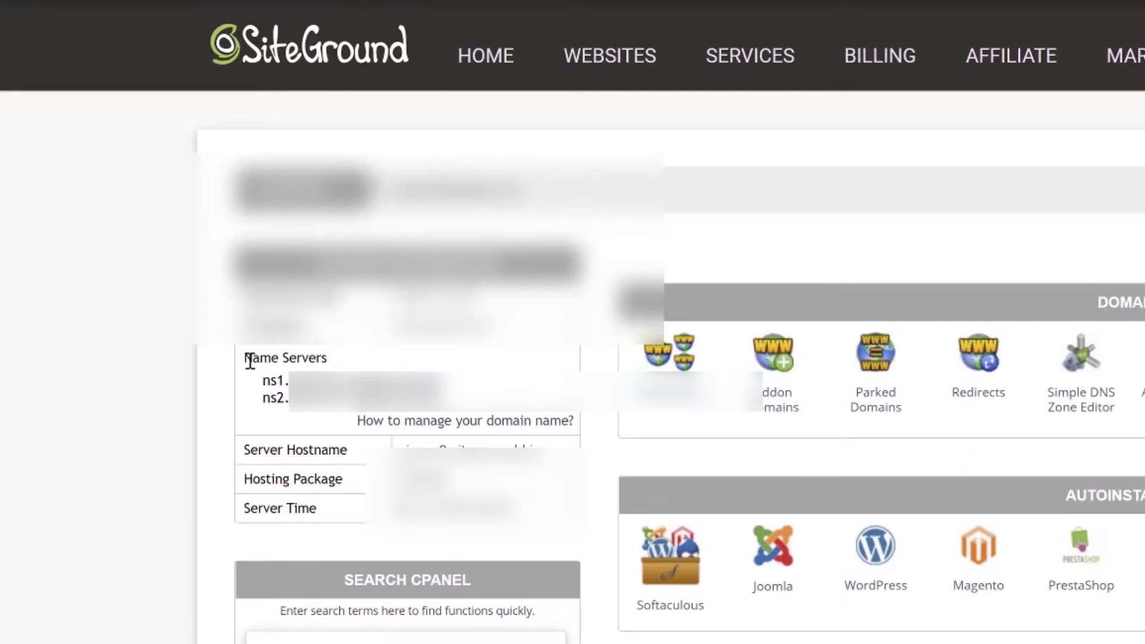
pyautogui.moveTo(245, 358); pyautogui.dragTo(325, 356)
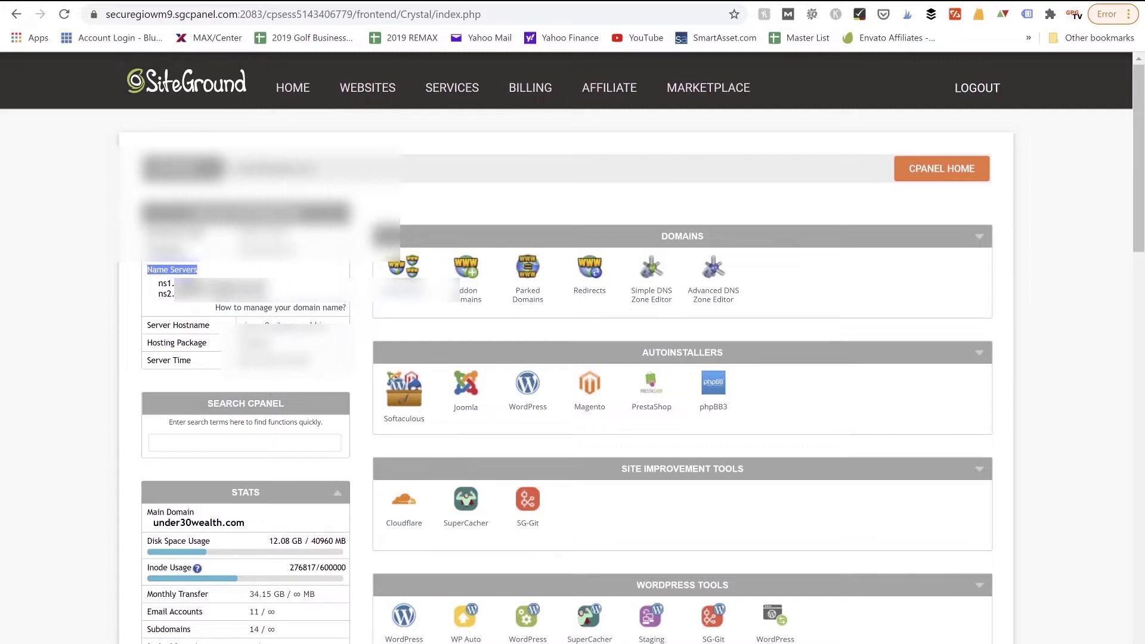
# - Open the WordPress installer from the WordPress Tools section of cPanel
pyautogui.click(709, 215)
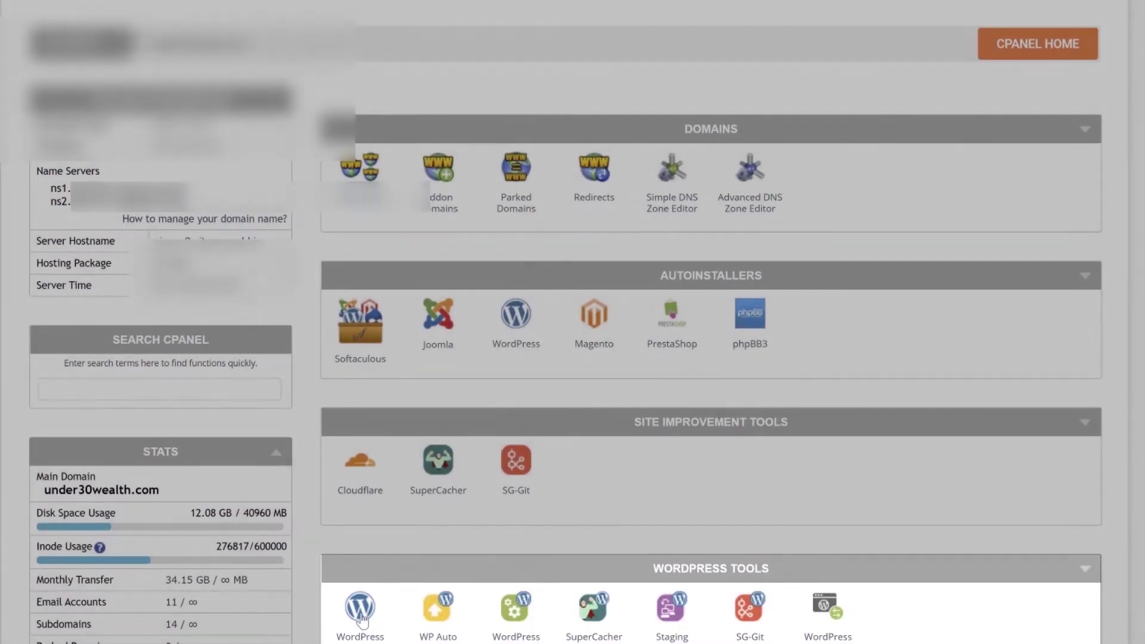
pyautogui.click(360, 608)
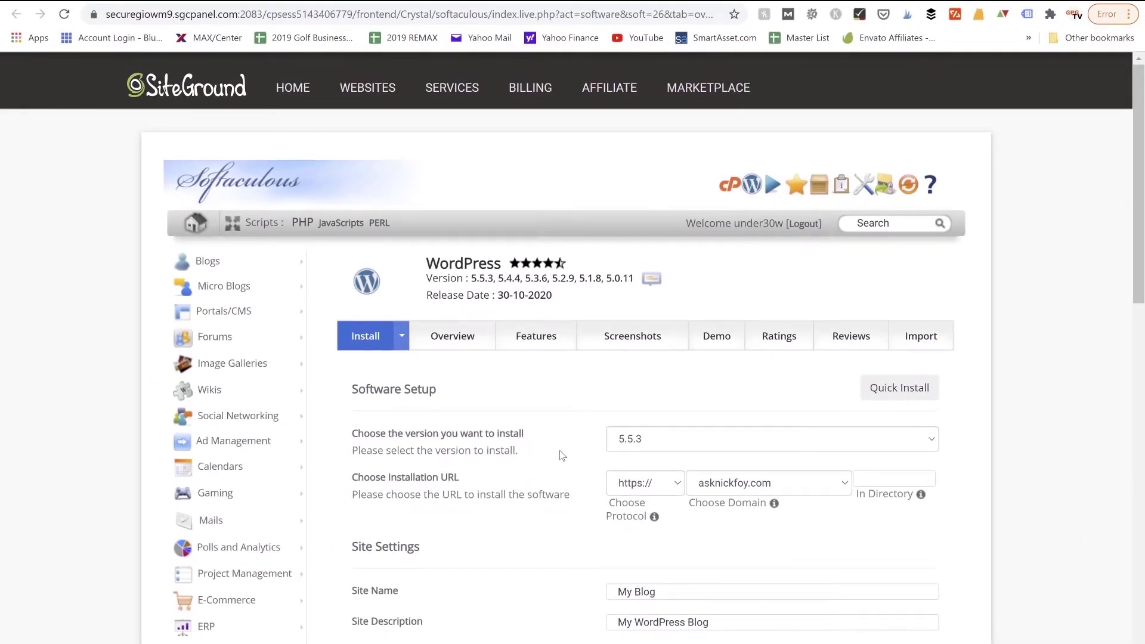
# - Clear the prefilled admin username and admin password in the WordPress installation form for asknickfoy.com
pyautogui.scroll(-2, 560, 456)
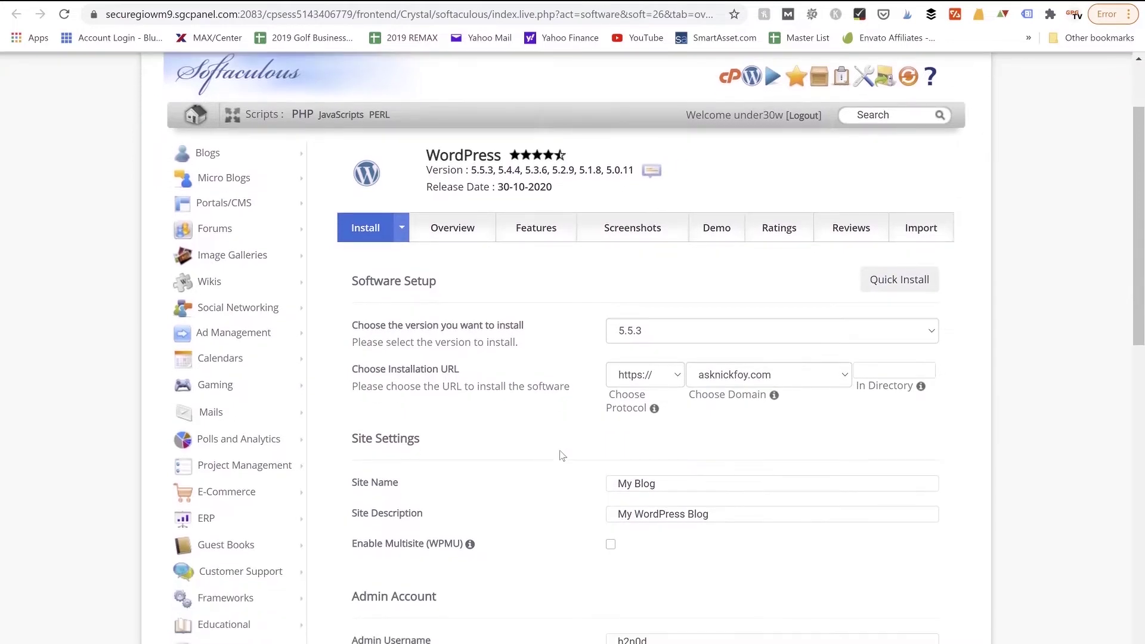
pyautogui.scroll(-2, 561, 456)
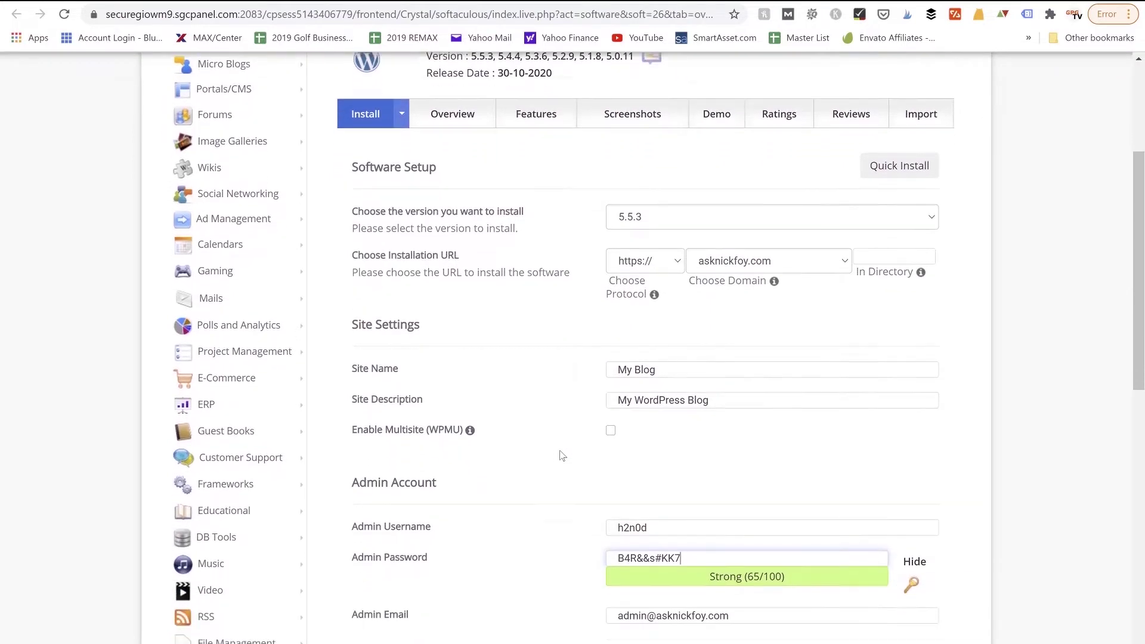
pyautogui.scroll(-1, 560, 456)
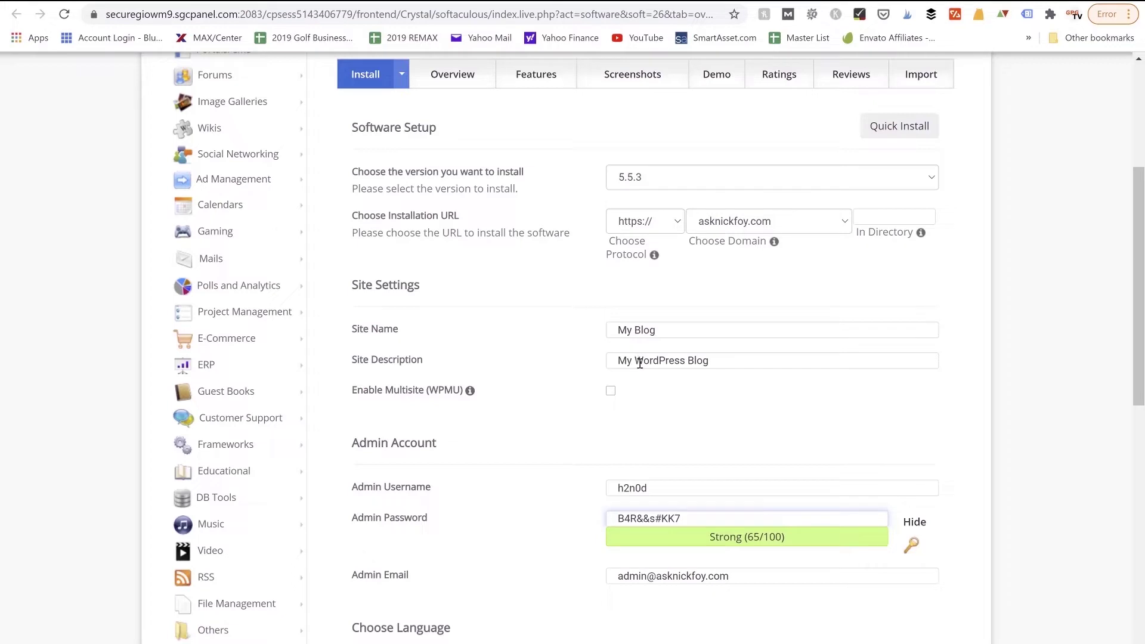
pyautogui.scroll(-1, 638, 401)
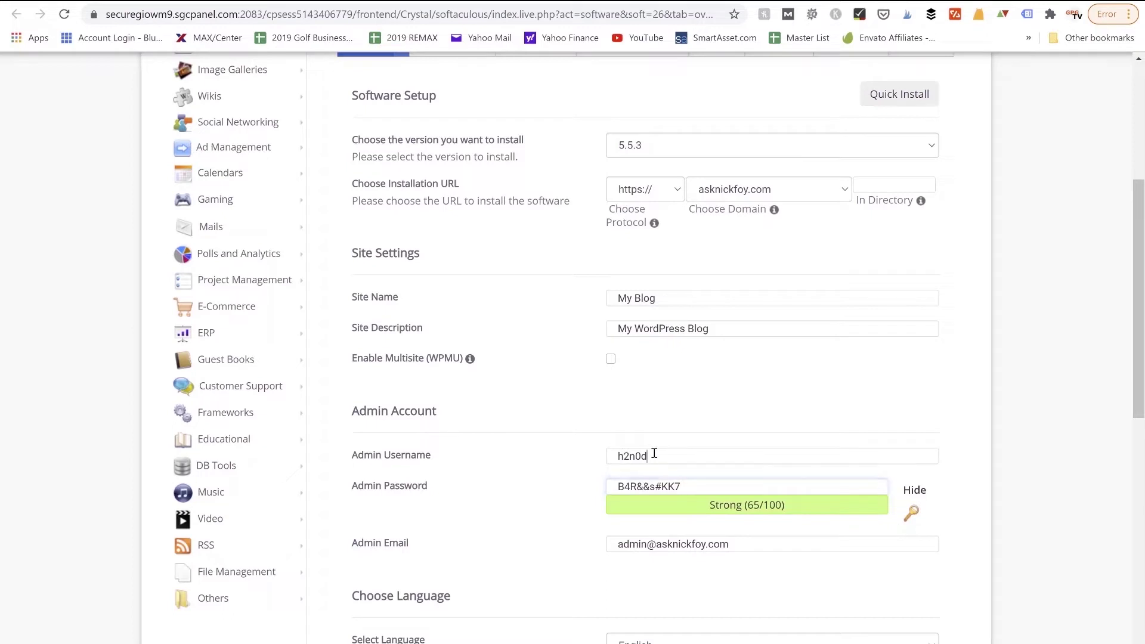
pyautogui.doubleClick(654, 453)
pyautogui.press('BackSpace')
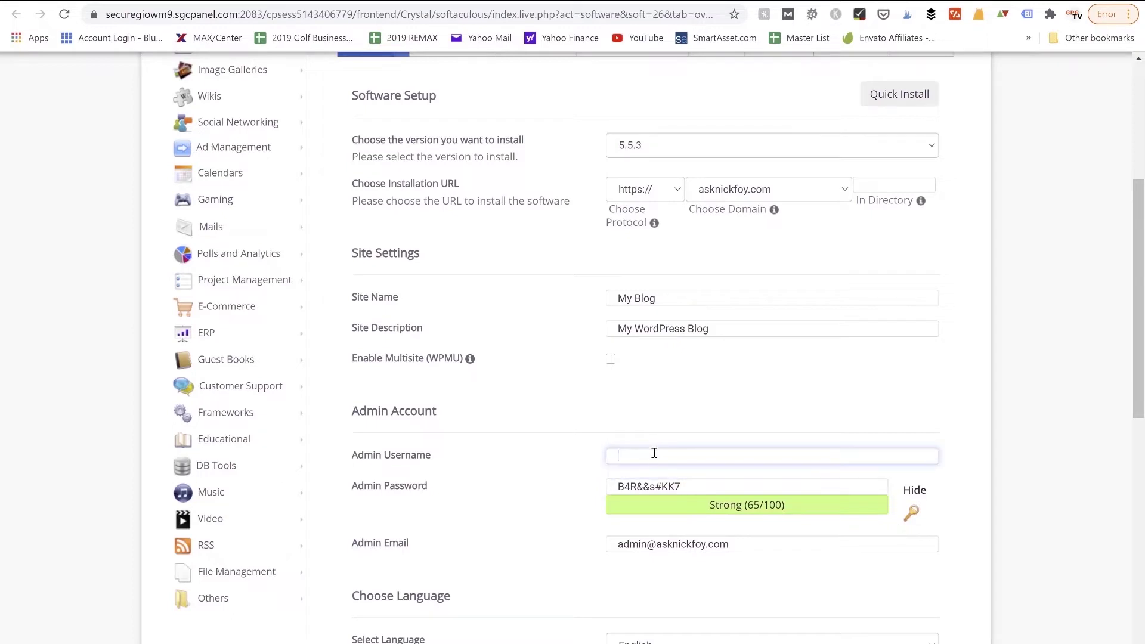
pyautogui.click(654, 484)
pyautogui.doubleClick(654, 484)
pyautogui.press('BackSpace')
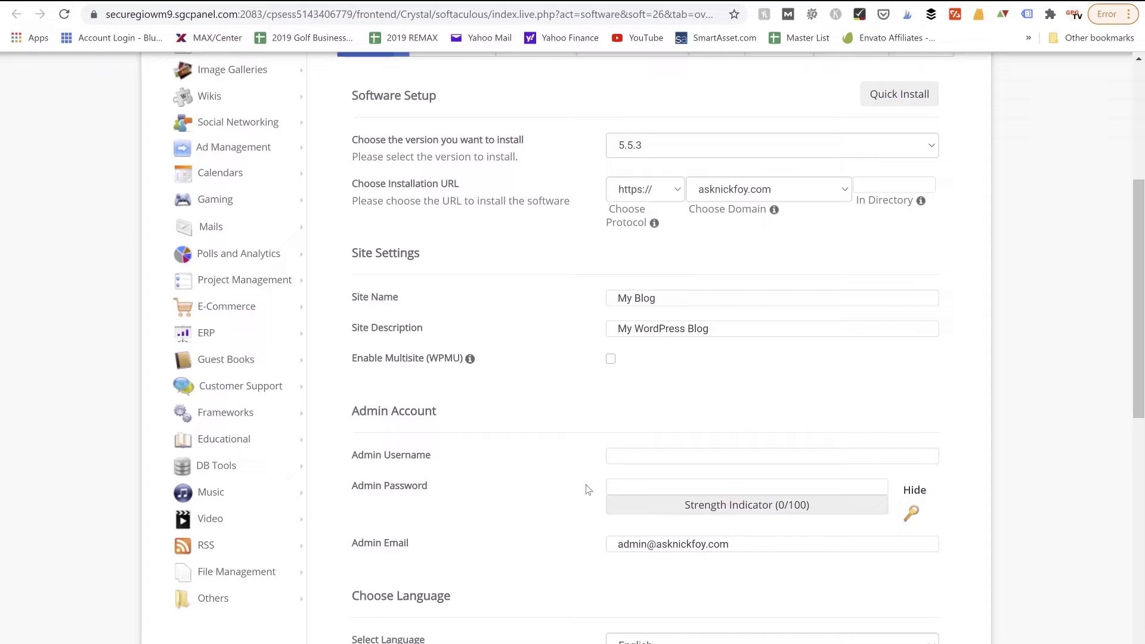
# - Select the Classic Editor plugin and deselect WordPress Starter in the WordPress installation options
pyautogui.scroll(-1, 585, 489)
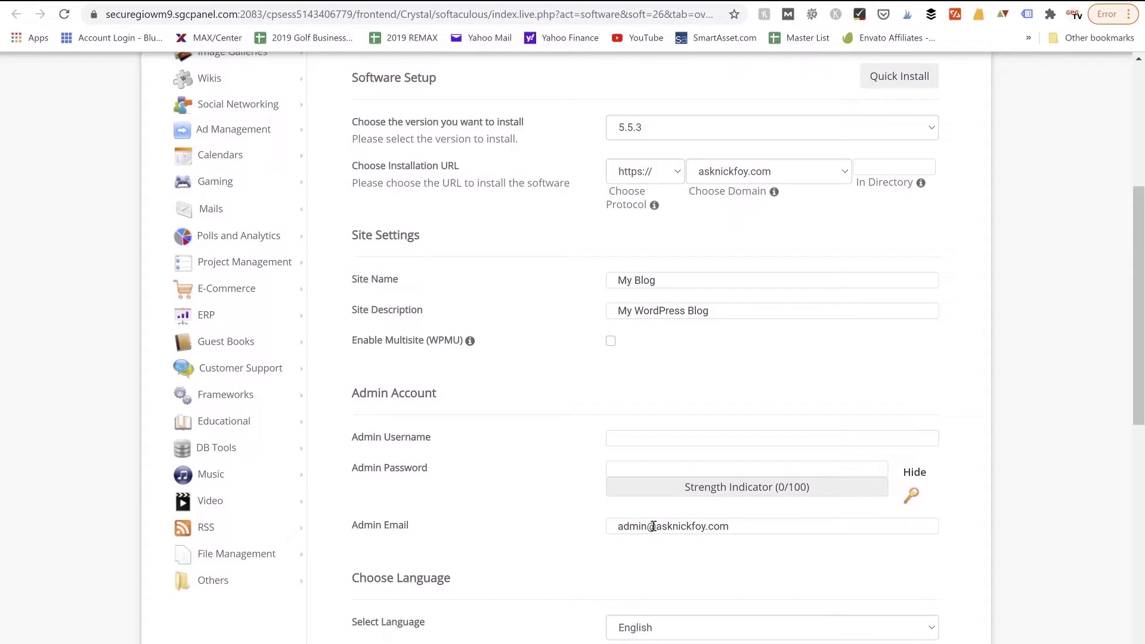
pyautogui.scroll(-1, 578, 528)
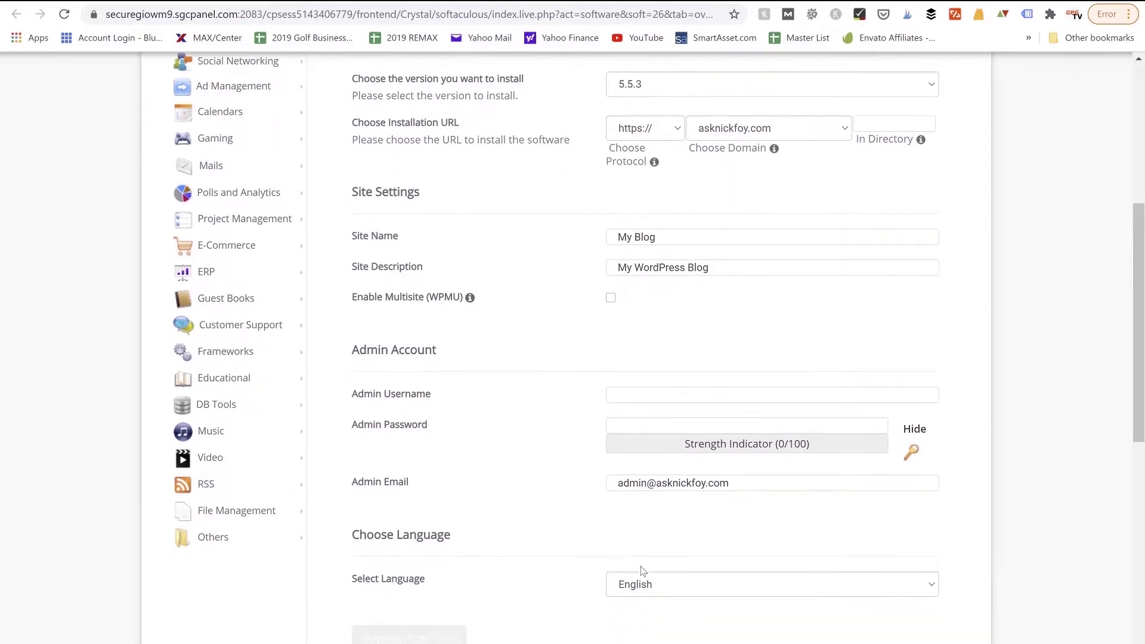
pyautogui.scroll(-1, 648, 588)
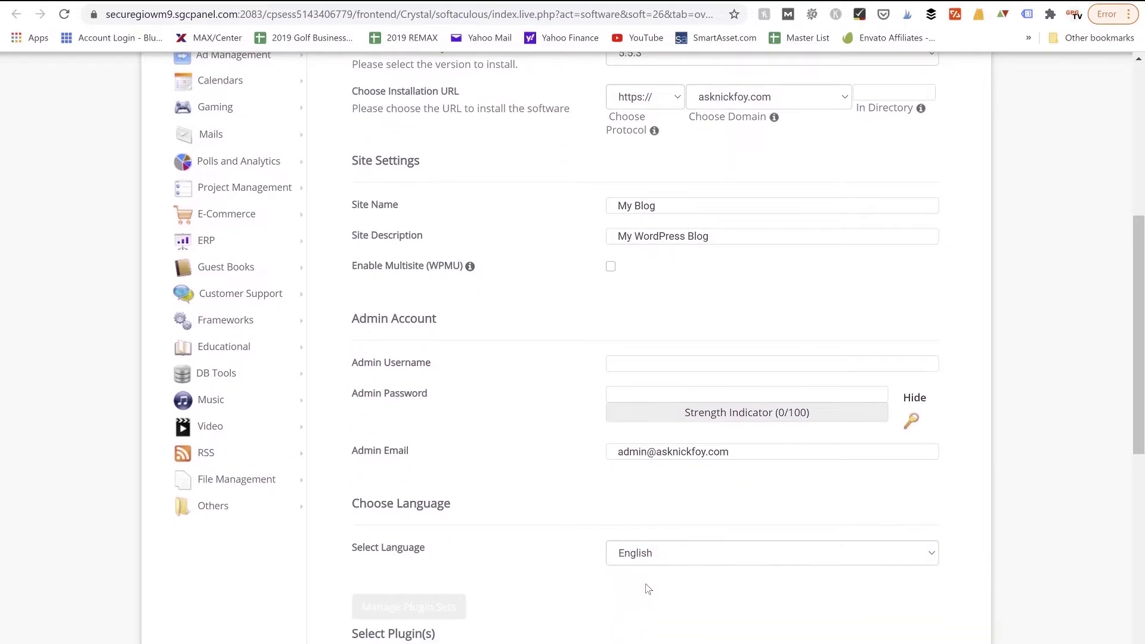
pyautogui.scroll(-1, 648, 588)
pyautogui.scroll(-5, 648, 589)
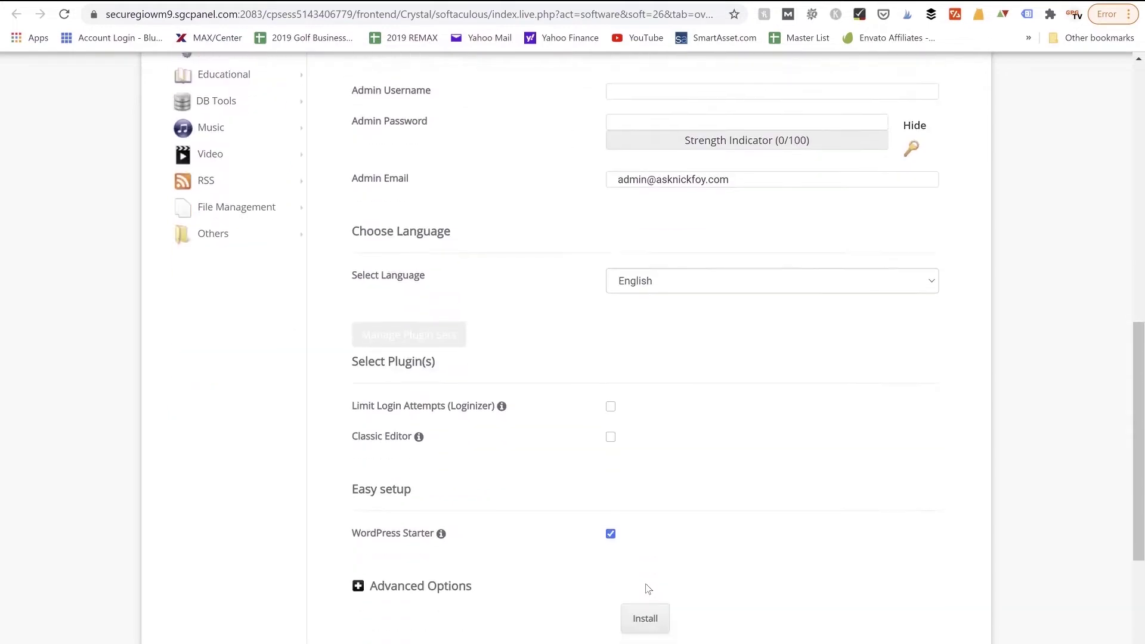
pyautogui.scroll(-2, 647, 588)
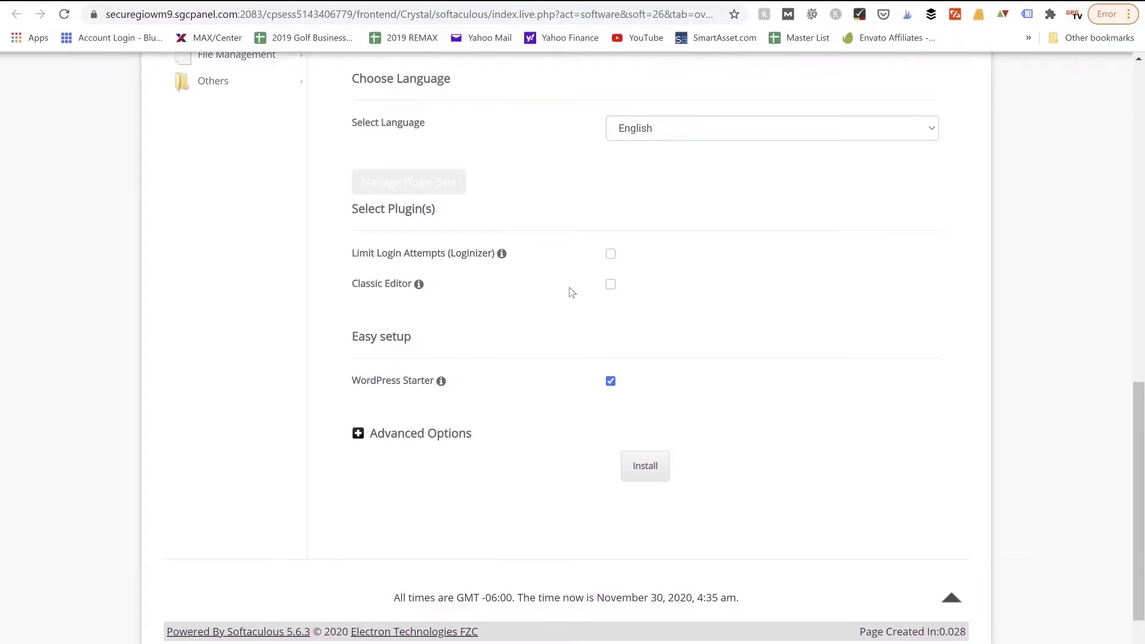
pyautogui.click(612, 286)
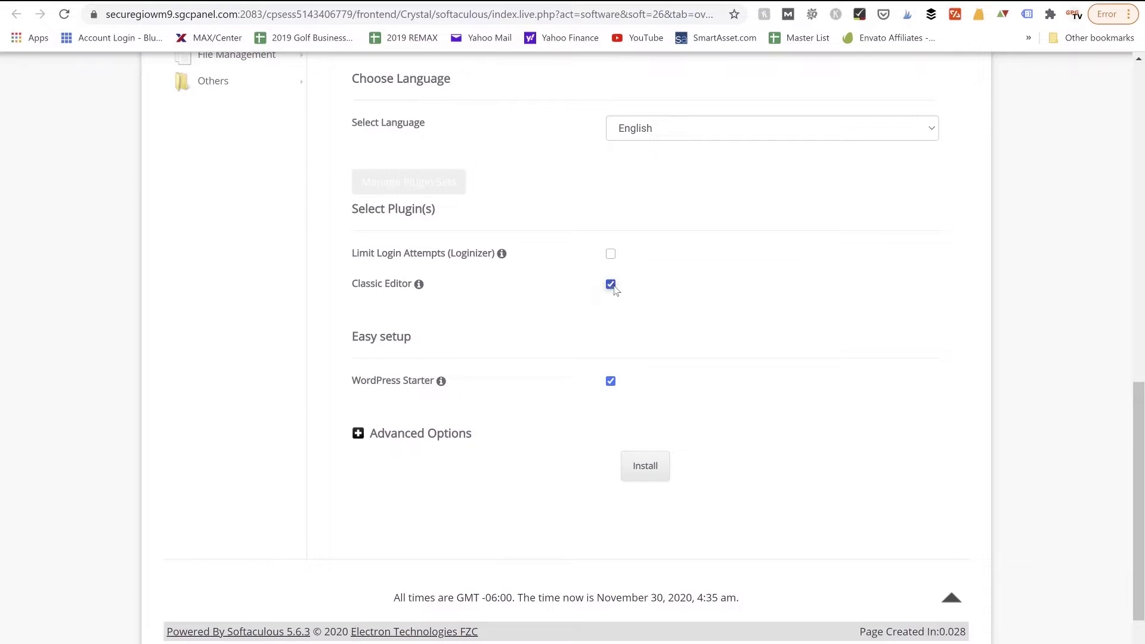
pyautogui.click(611, 382)
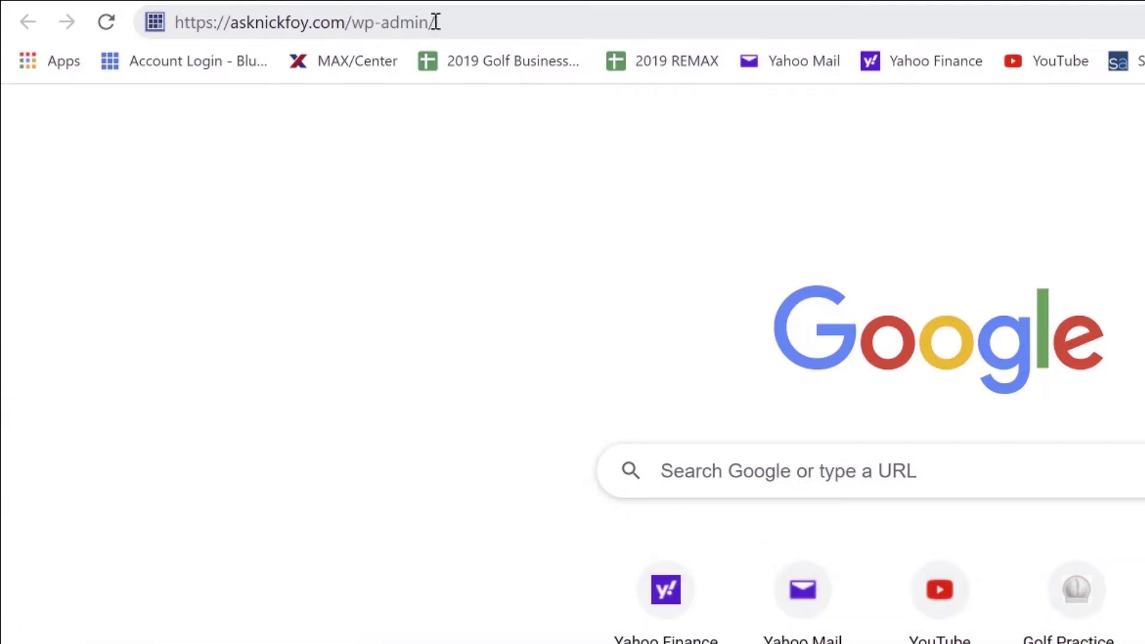
pyautogui.moveTo(434, 23); pyautogui.dragTo(345, 33)
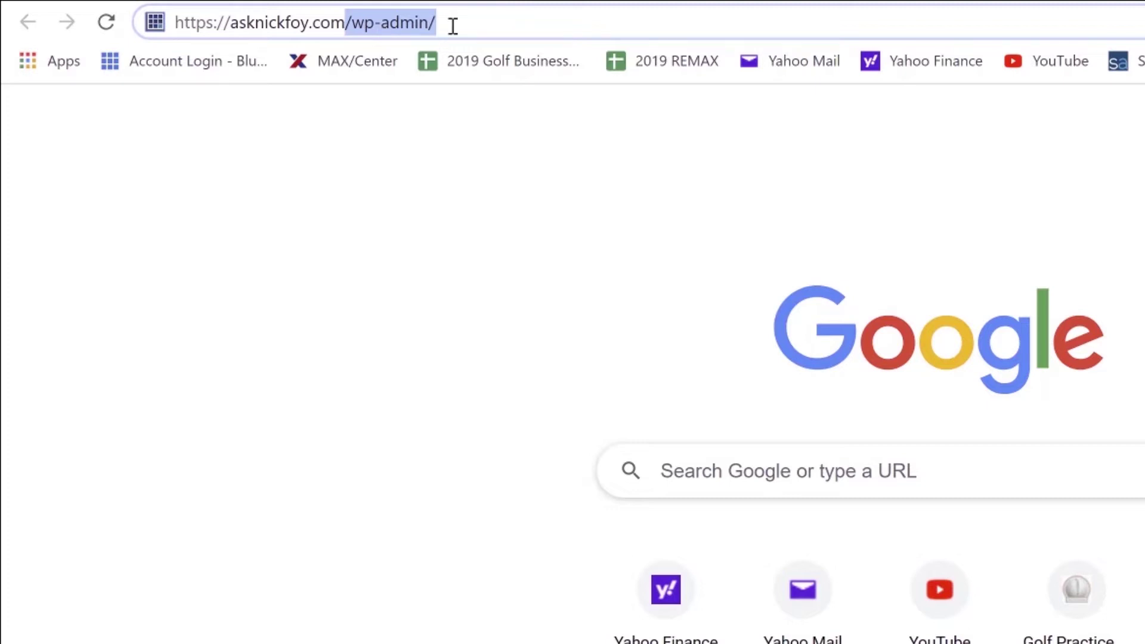
pyautogui.press('Return')
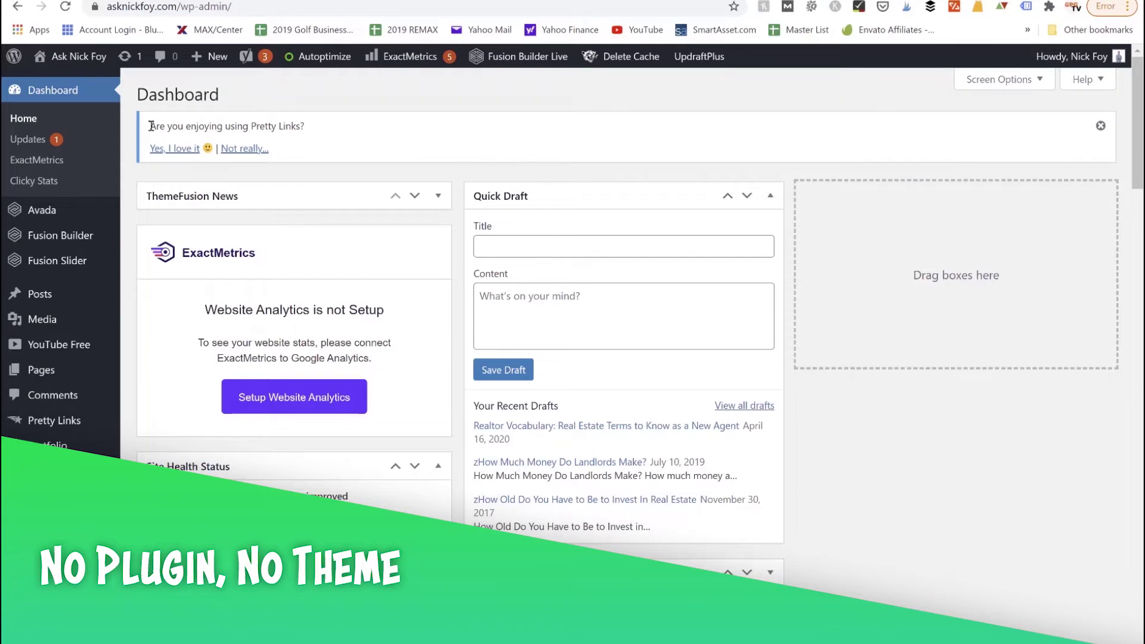
# - Open the Themes page of the WordPress dashboard in a new browser tab
pyautogui.moveTo(55, 531)
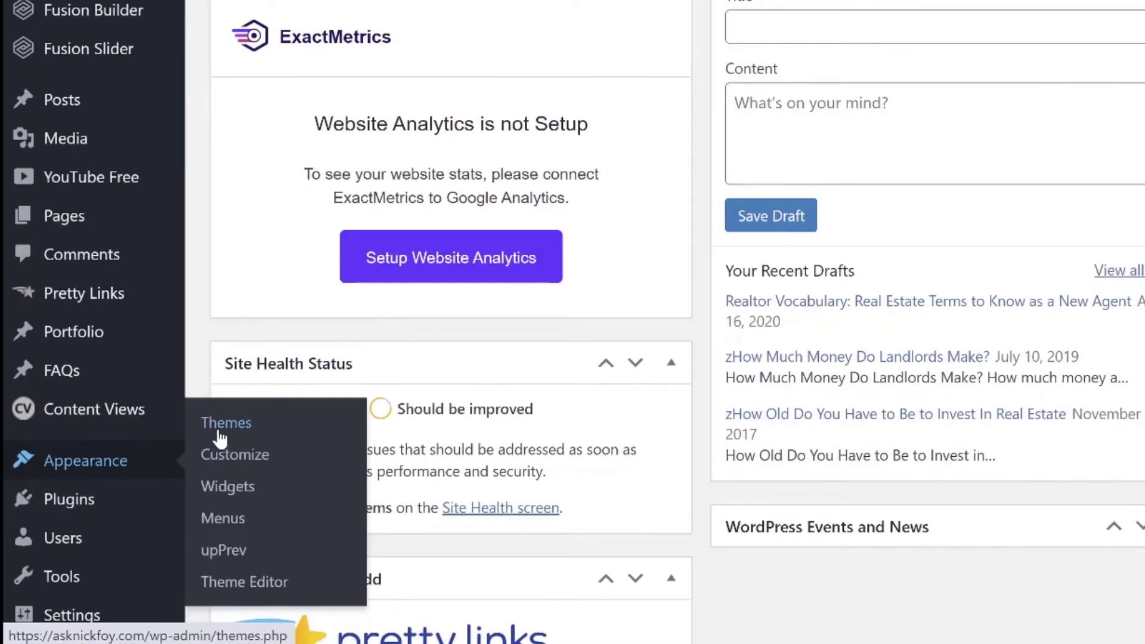
pyautogui.rightClick(219, 432)
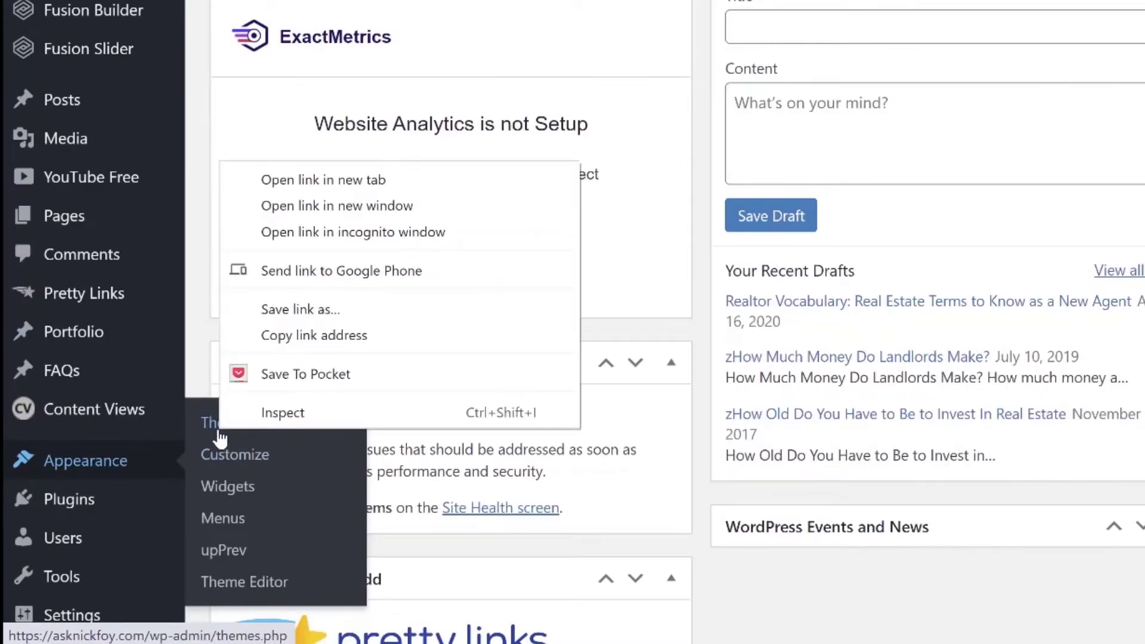
pyautogui.click(307, 190)
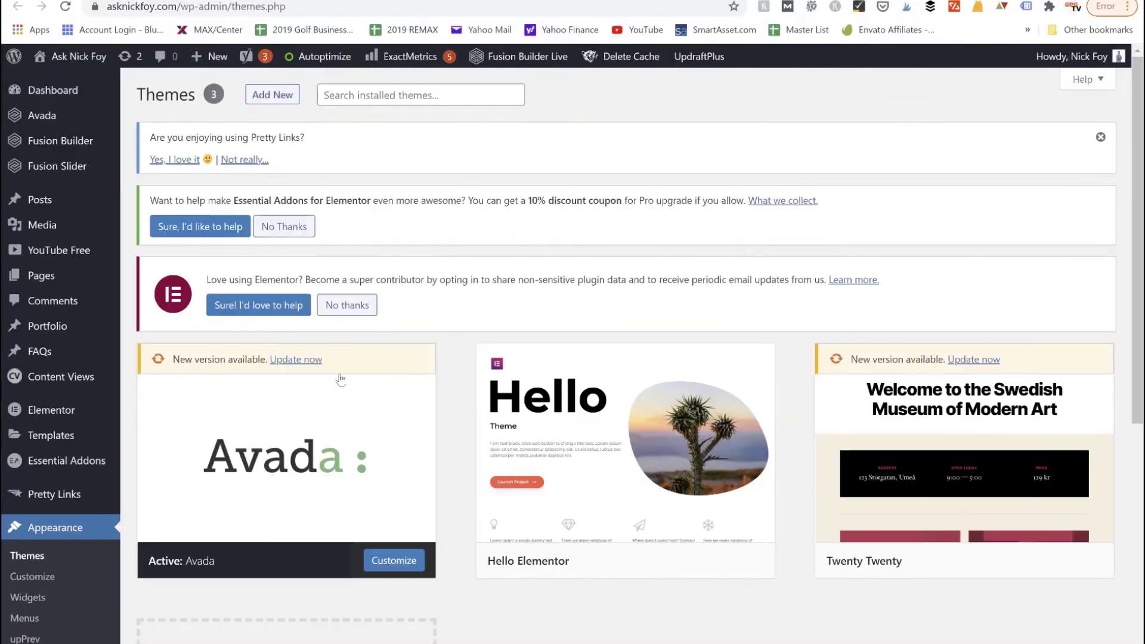
# - Look over the installed themes, start adding a new theme and browse the featured themes
pyautogui.scroll(-3, 335, 373)
pyautogui.scroll(-1, 340, 379)
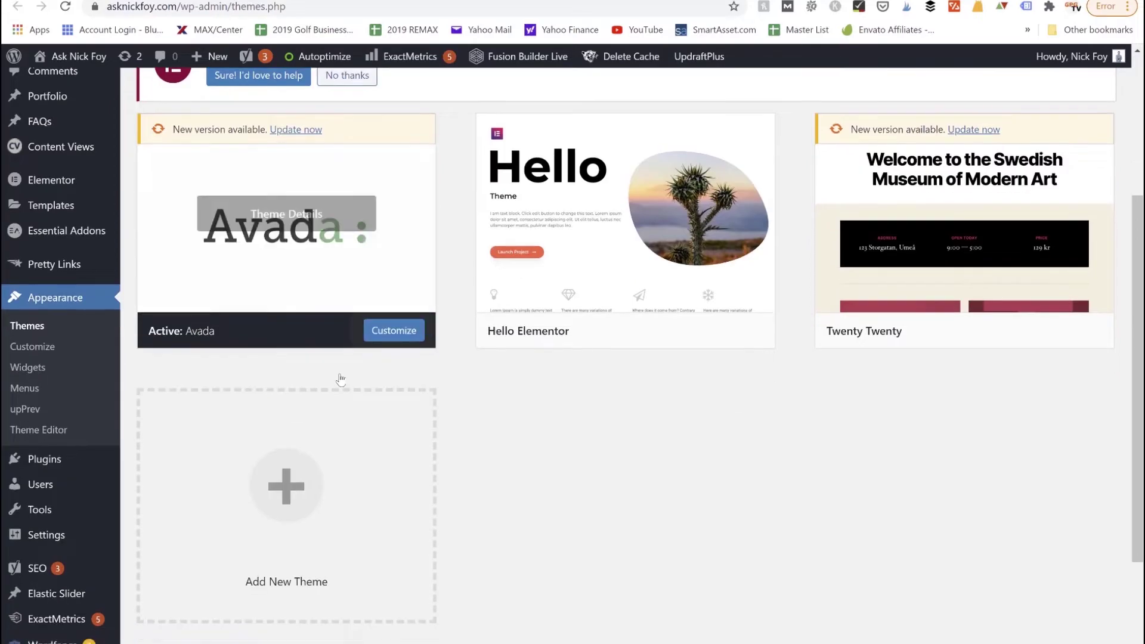
pyautogui.moveTo(845, 338)
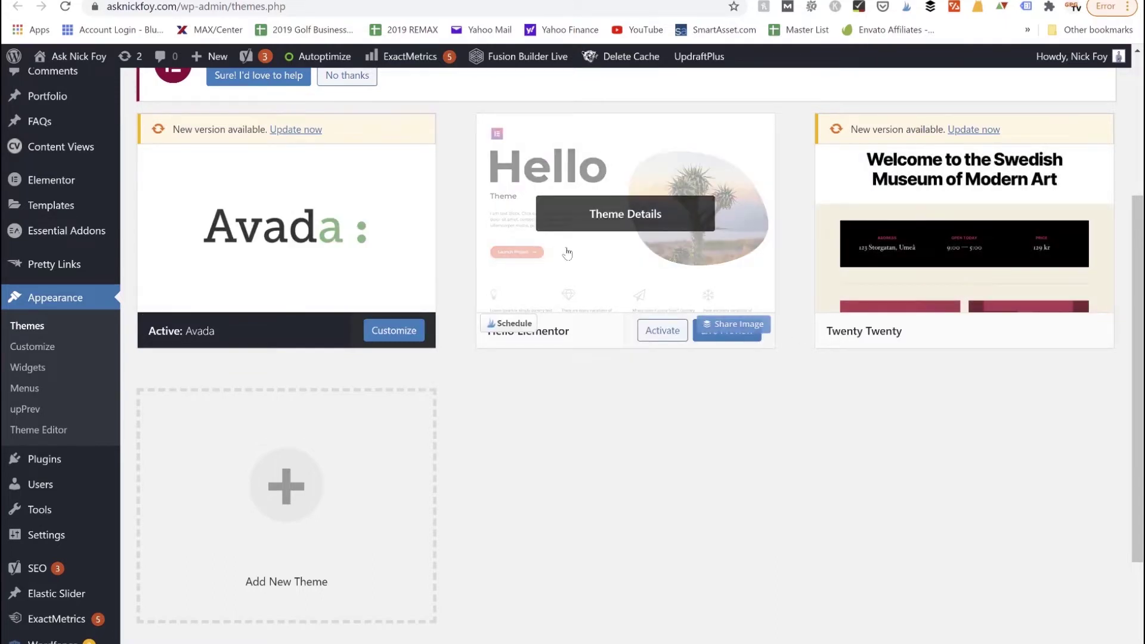
pyautogui.scroll(-2, 567, 253)
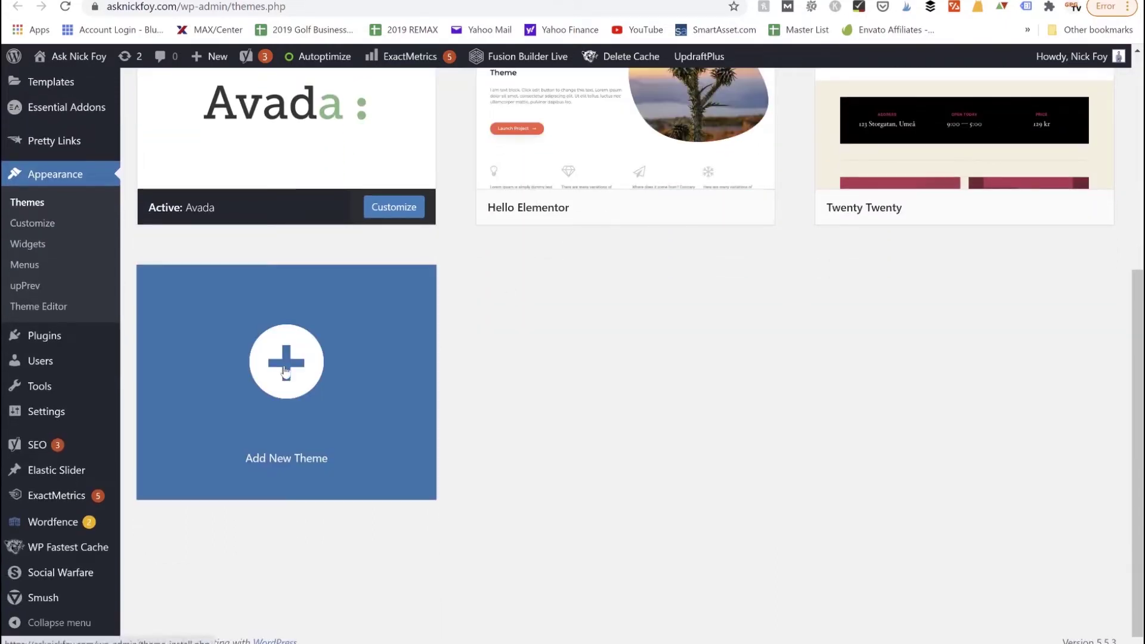
pyautogui.click(286, 371)
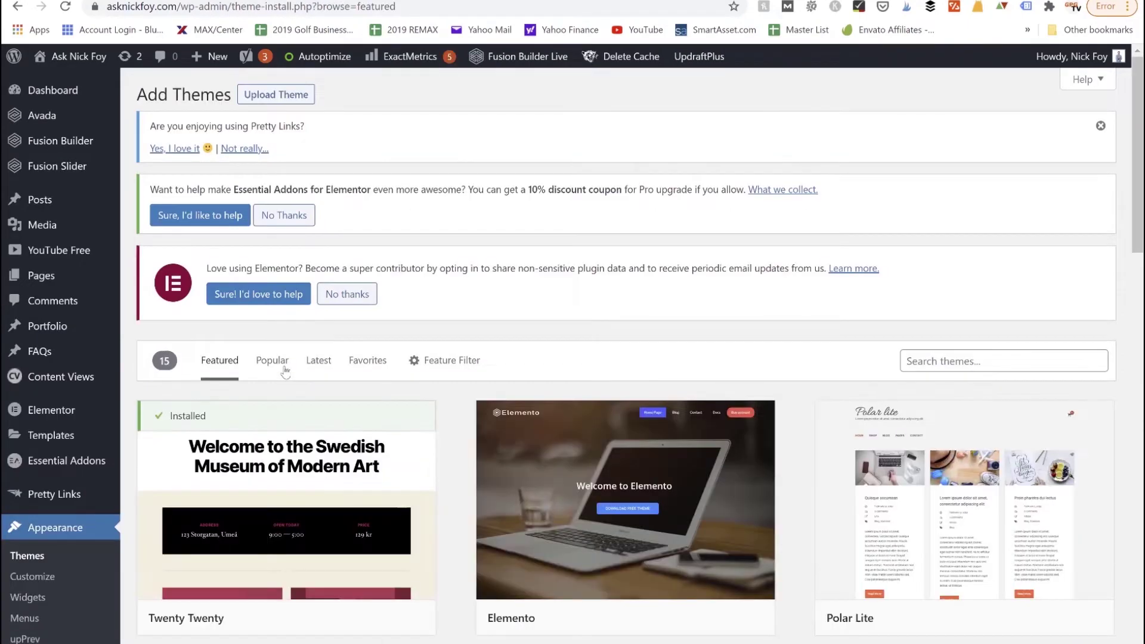
pyautogui.scroll(-7, 285, 370)
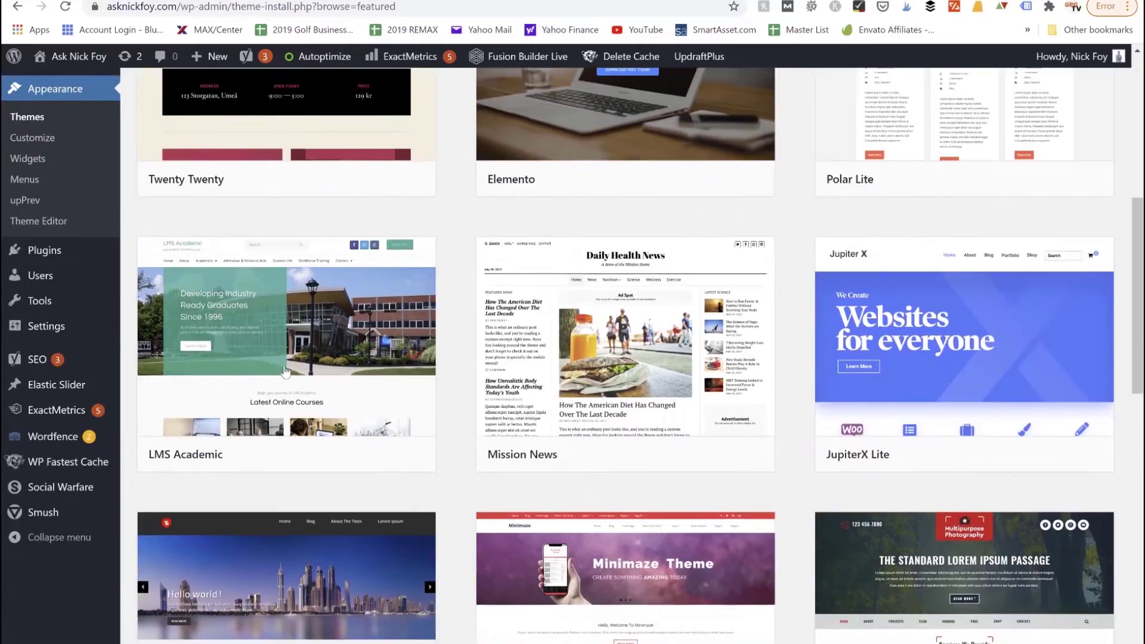
pyautogui.scroll(-6, 286, 370)
pyautogui.scroll(5, 286, 370)
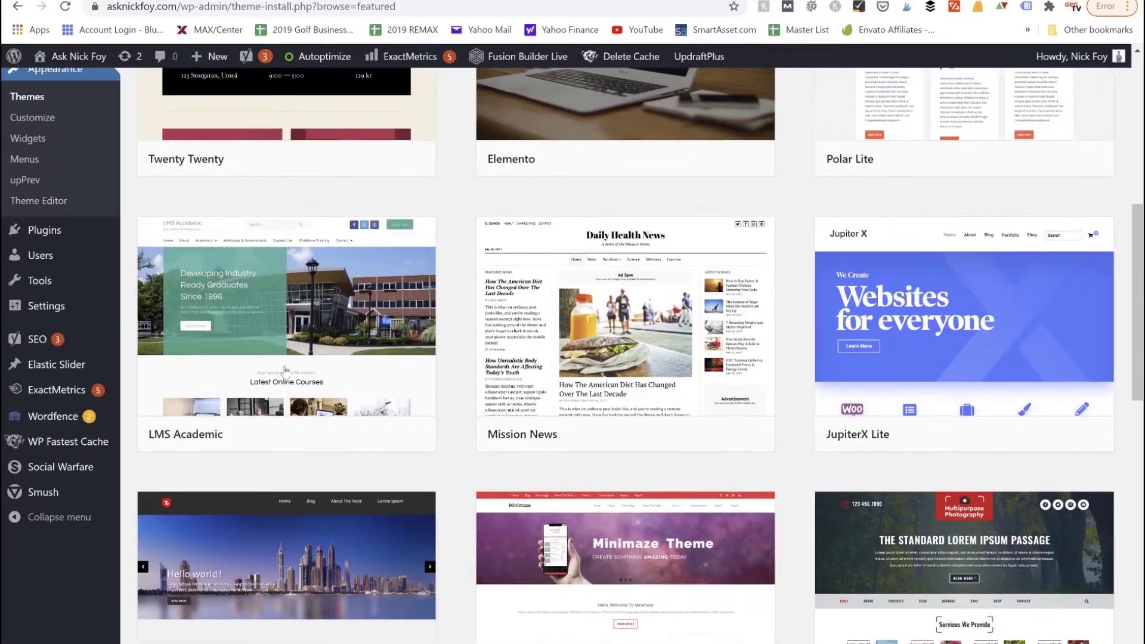
pyautogui.scroll(6, 285, 370)
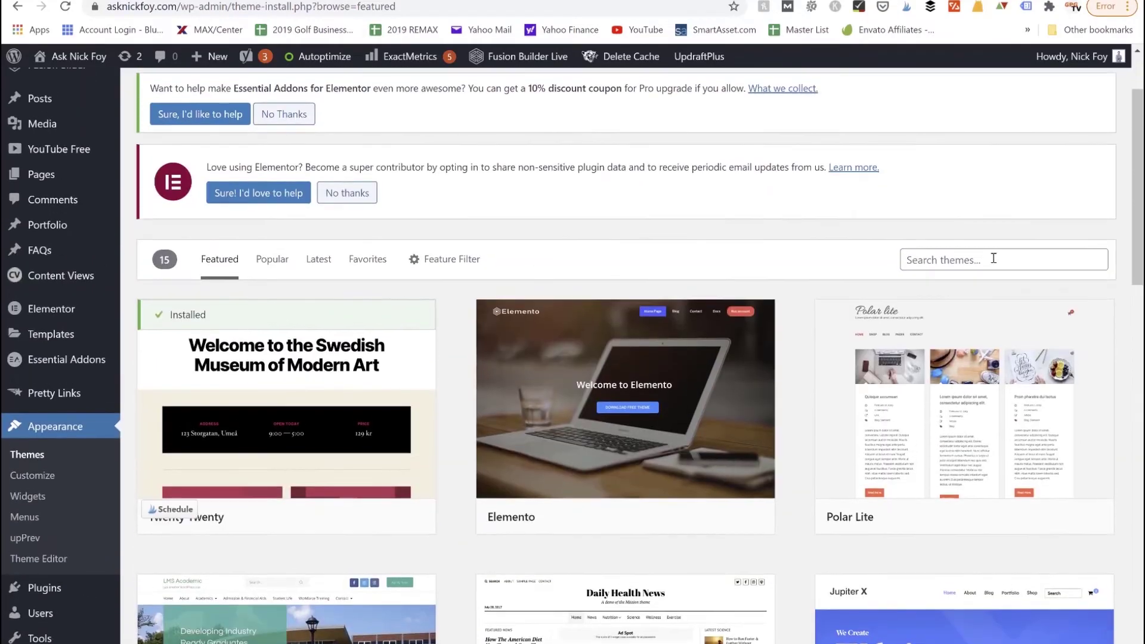
# - Search the theme directory for "elementor" and locate the Hello Elementor theme
pyautogui.click(992, 260)
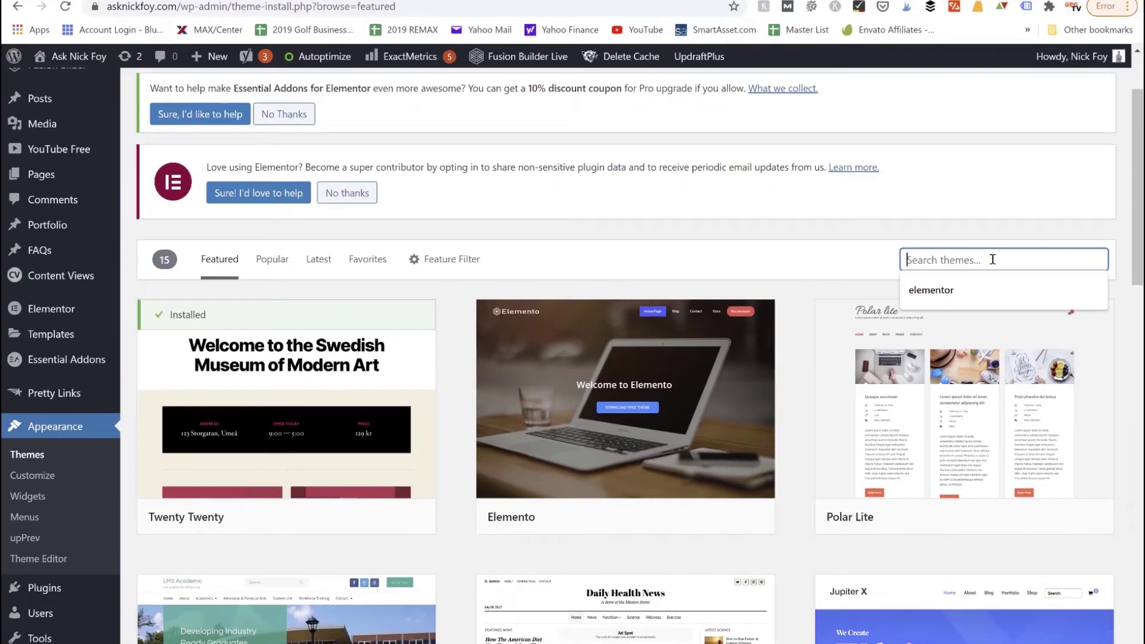
pyautogui.write('elementor')
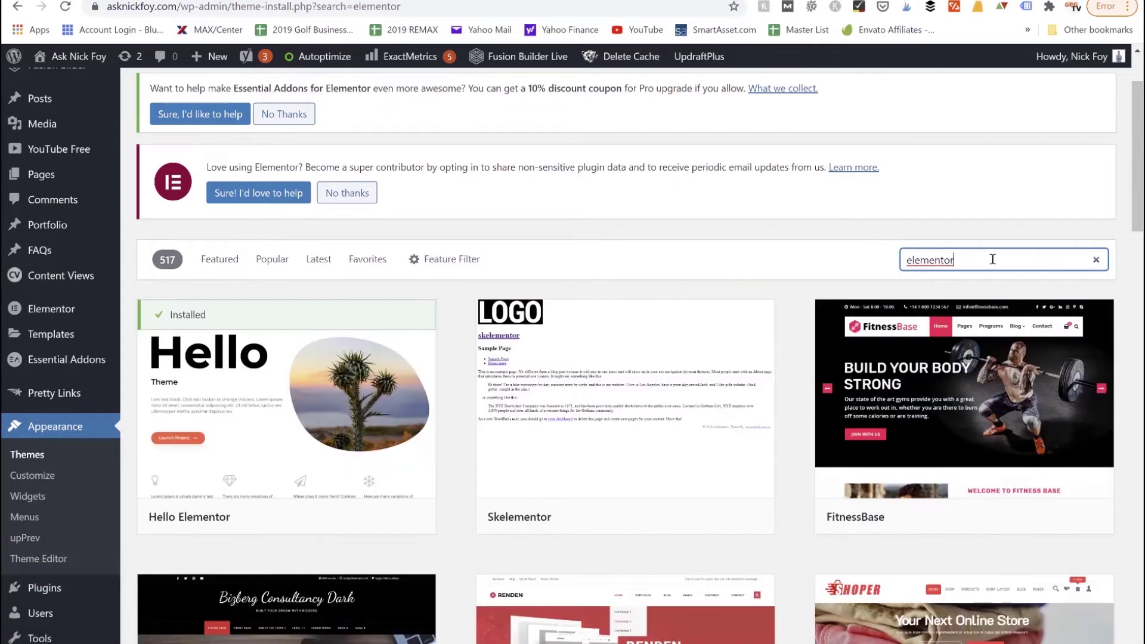
pyautogui.moveTo(295, 456)
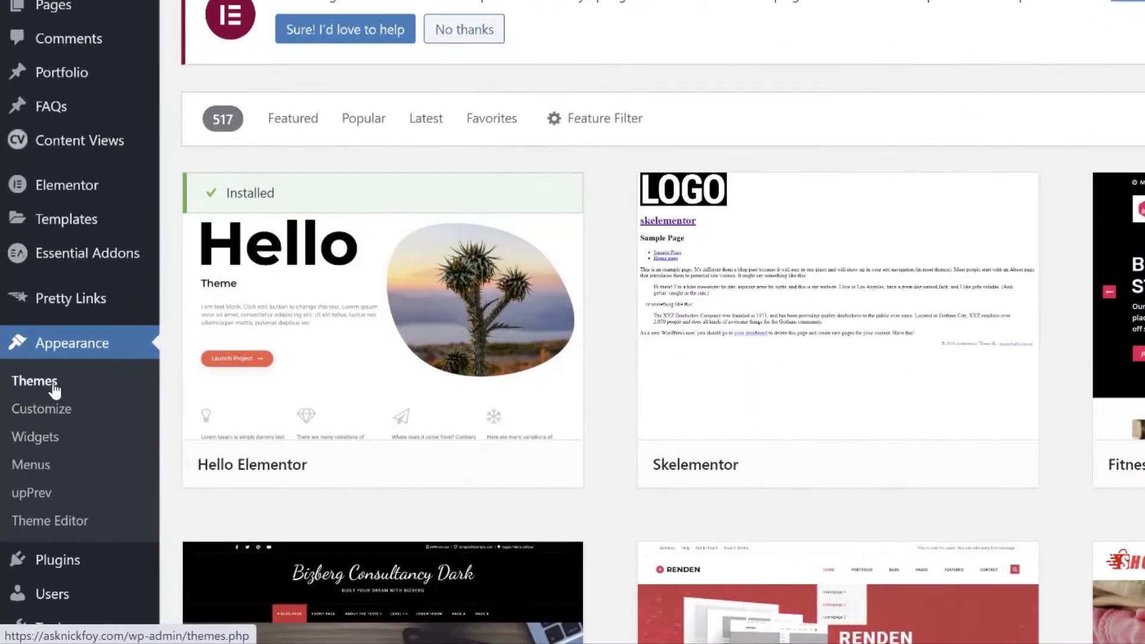
# - Return to the installed themes and examine the activation options of Hello Elementor and Twenty Twenty beside the active Avada theme
pyautogui.click(38, 453)
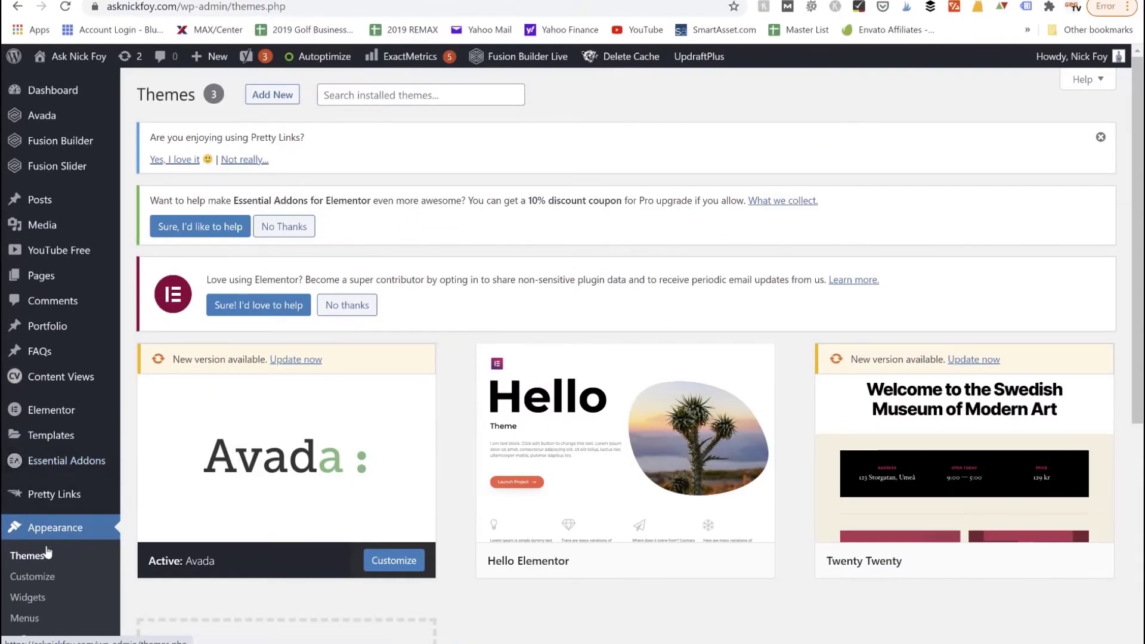
pyautogui.scroll(-1, 405, 454)
pyautogui.scroll(-2, 405, 455)
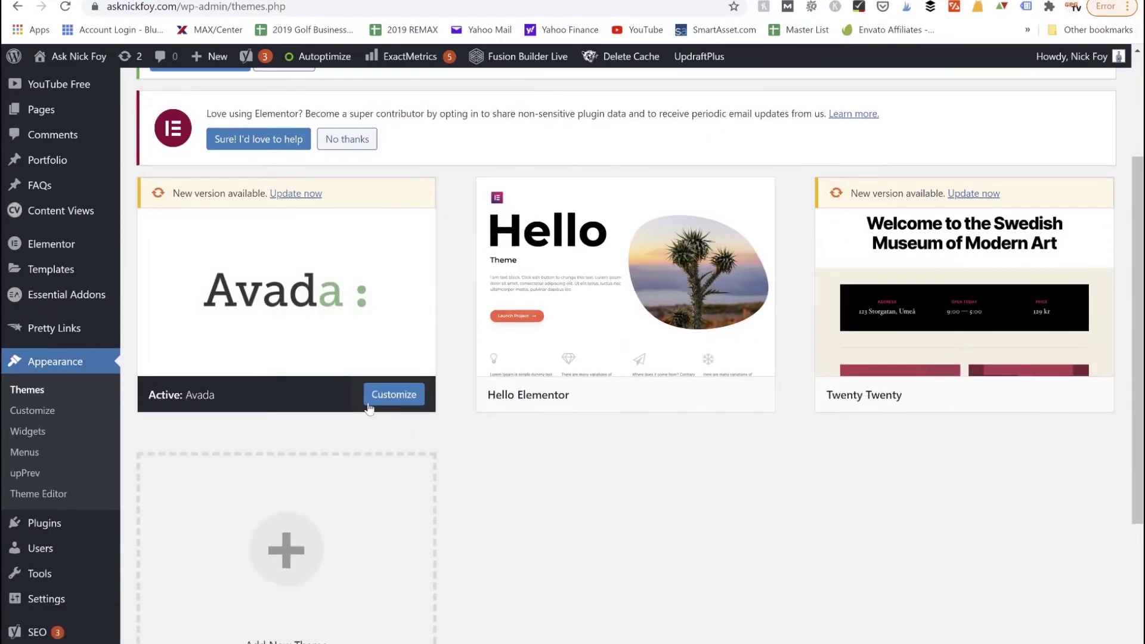
pyautogui.moveTo(690, 394)
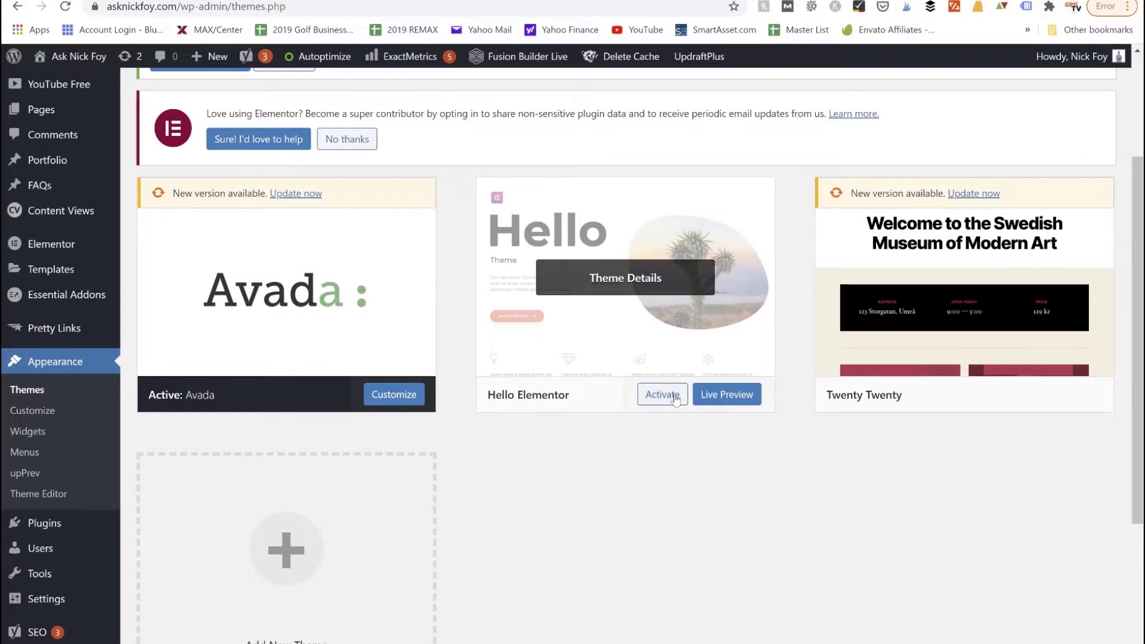
pyautogui.moveTo(984, 396)
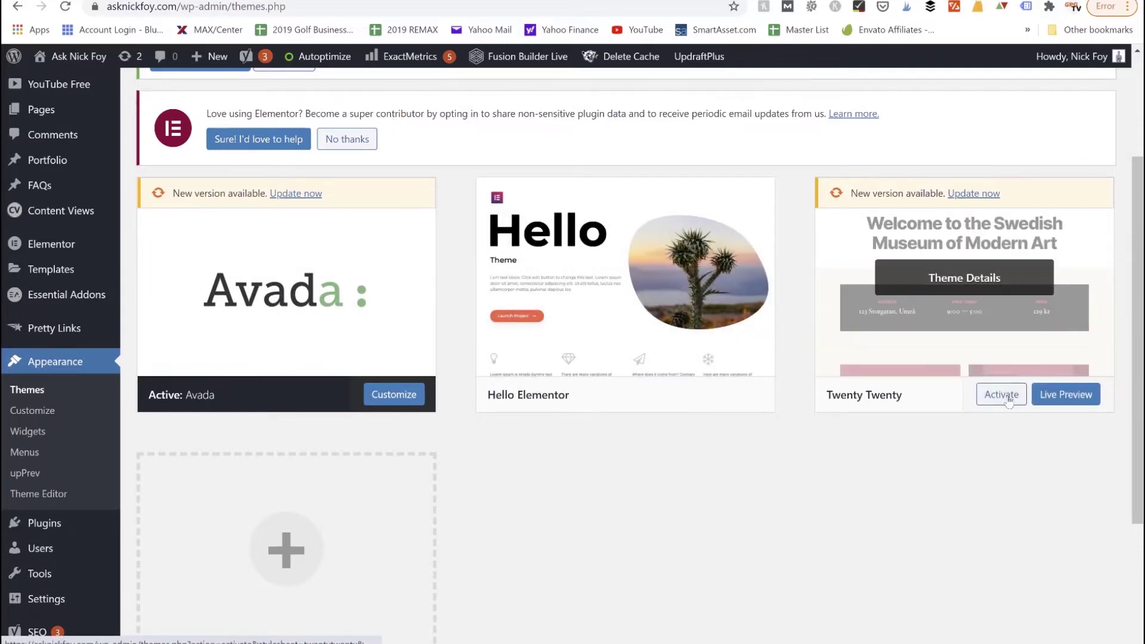
pyautogui.moveTo(295, 302)
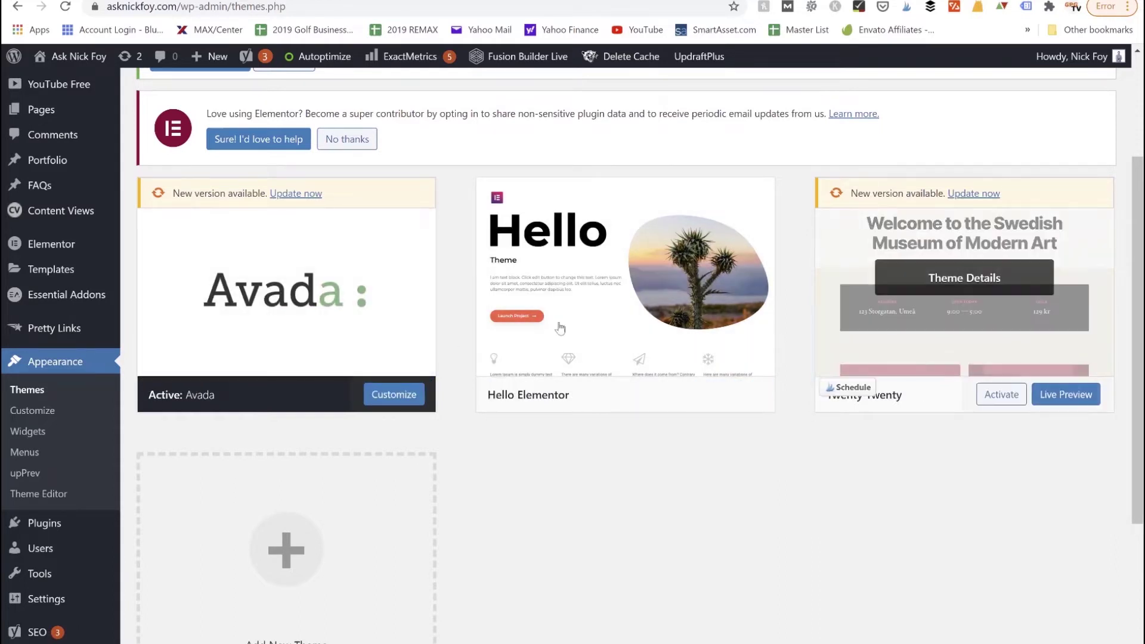
pyautogui.moveTo(560, 328)
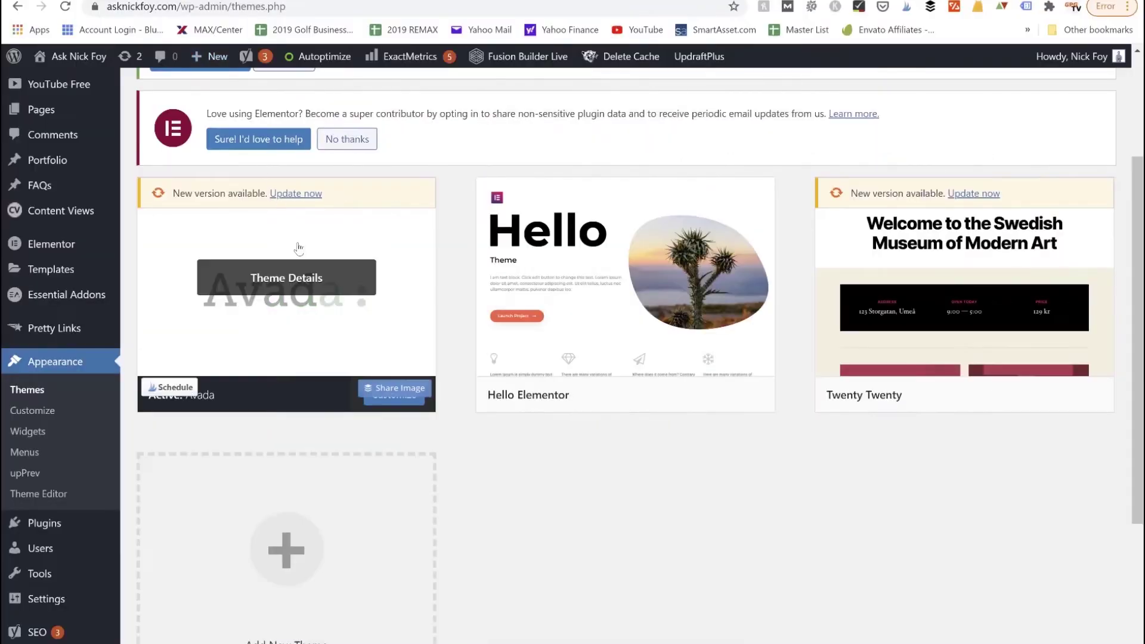
pyautogui.moveTo(551, 251)
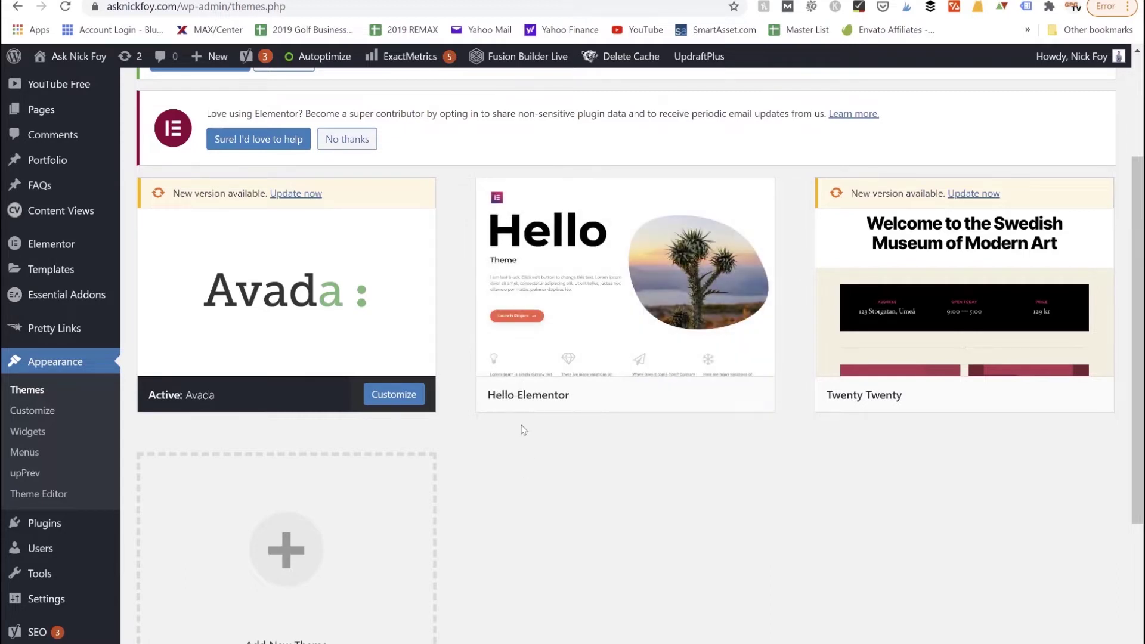
pyautogui.moveTo(570, 352)
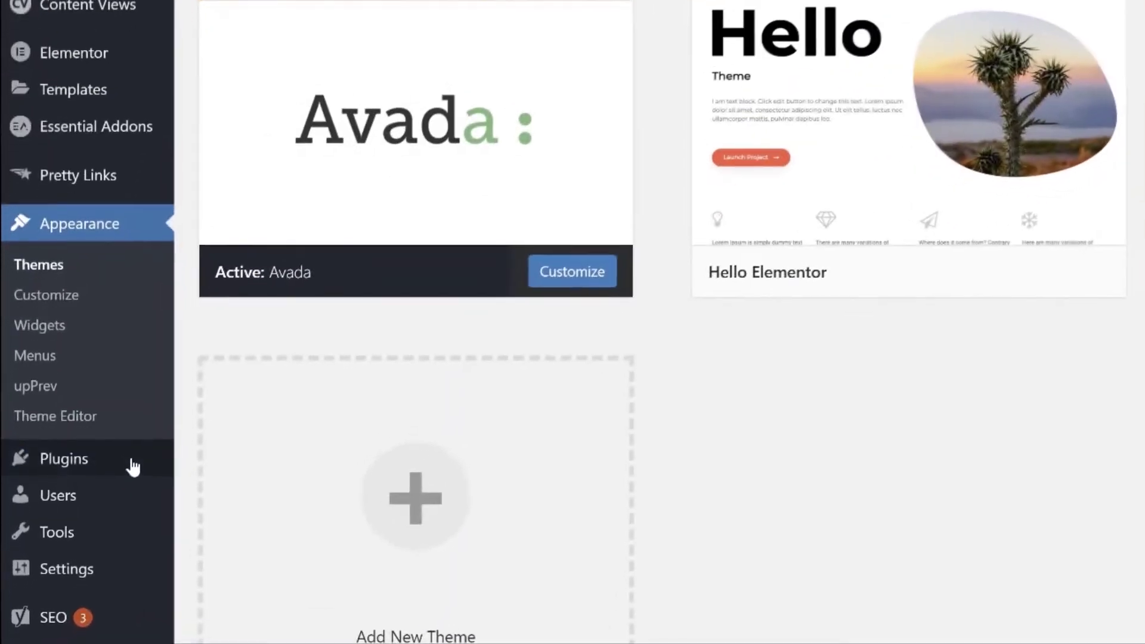
# - Open the page for adding new plugins and look over the featured plugins
pyautogui.moveTo(91, 529)
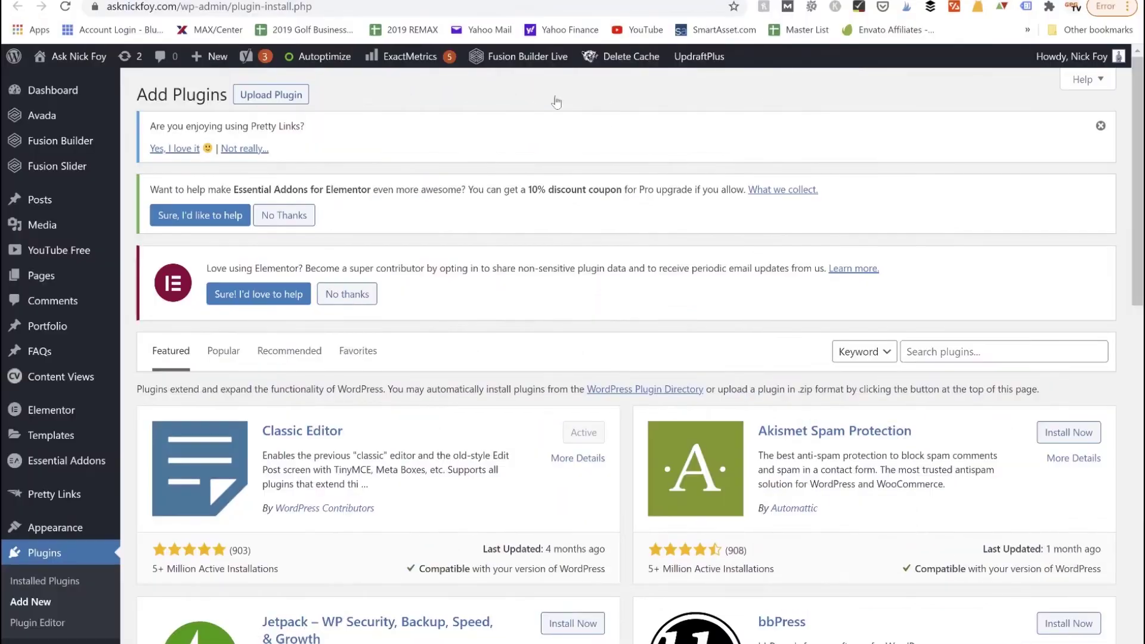
pyautogui.scroll(-3, 525, 322)
pyautogui.scroll(-4, 525, 320)
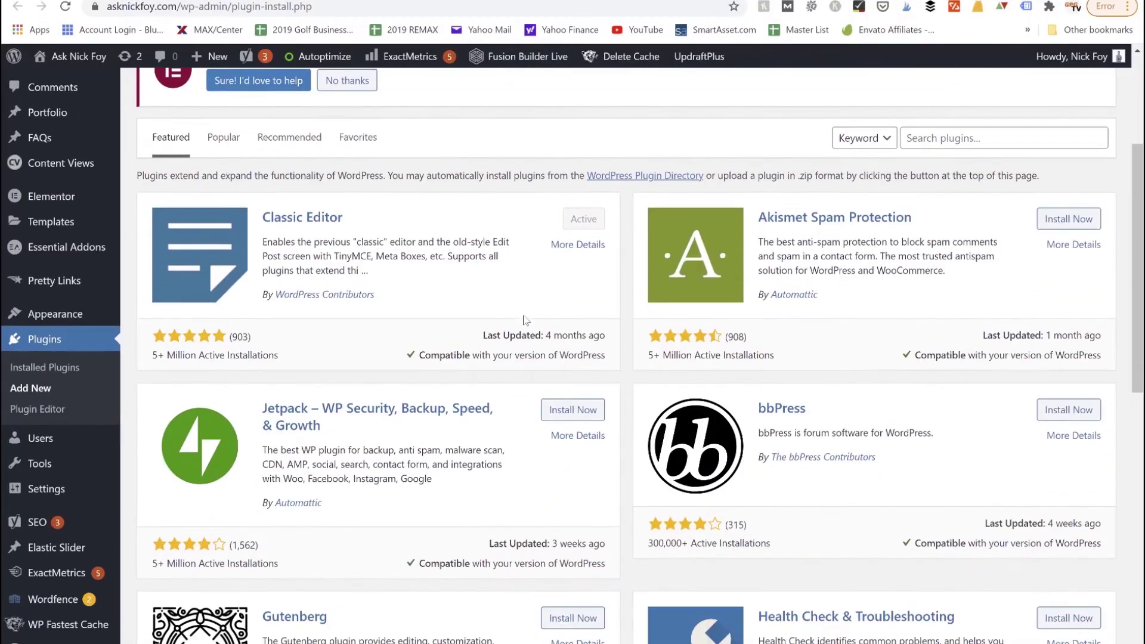
pyautogui.scroll(3, 525, 321)
pyautogui.scroll(1, 524, 320)
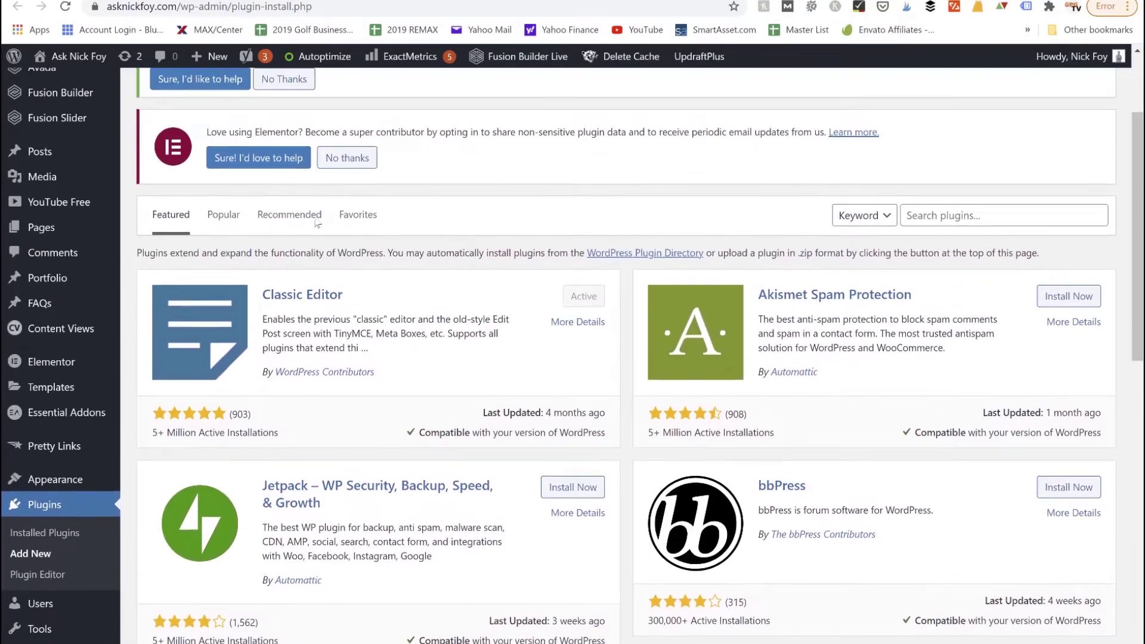
# - Search the plugin directory for "elementor" and examine the Elementor Website Builder and Essential Addons for Elementor entries
pyautogui.click(926, 215)
pyautogui.write('eleme')
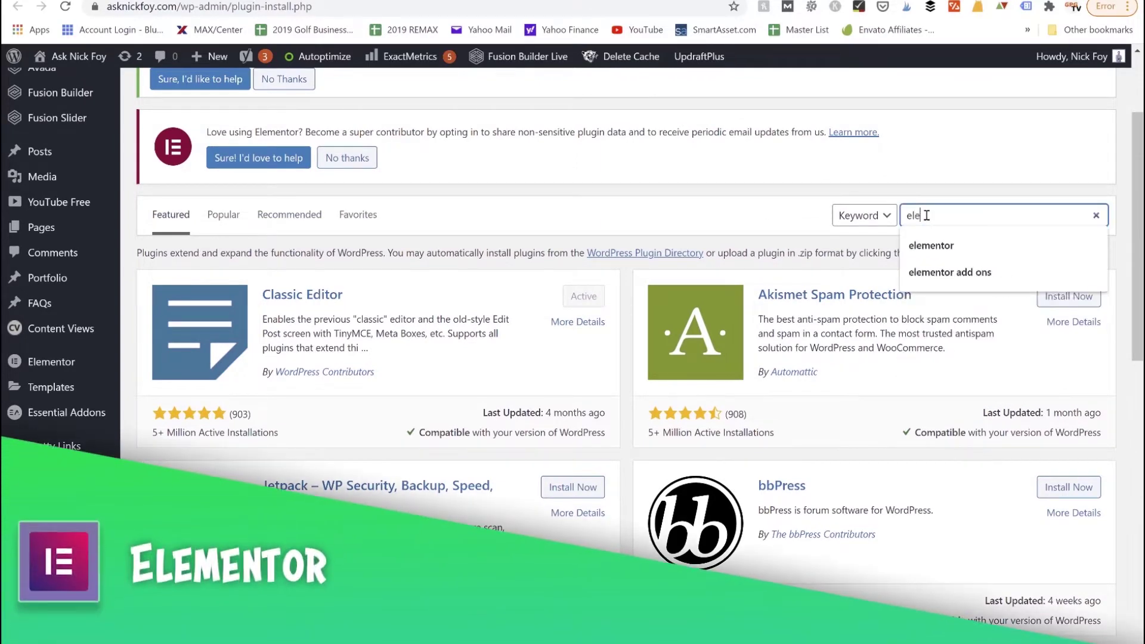
pyautogui.write('ntor')
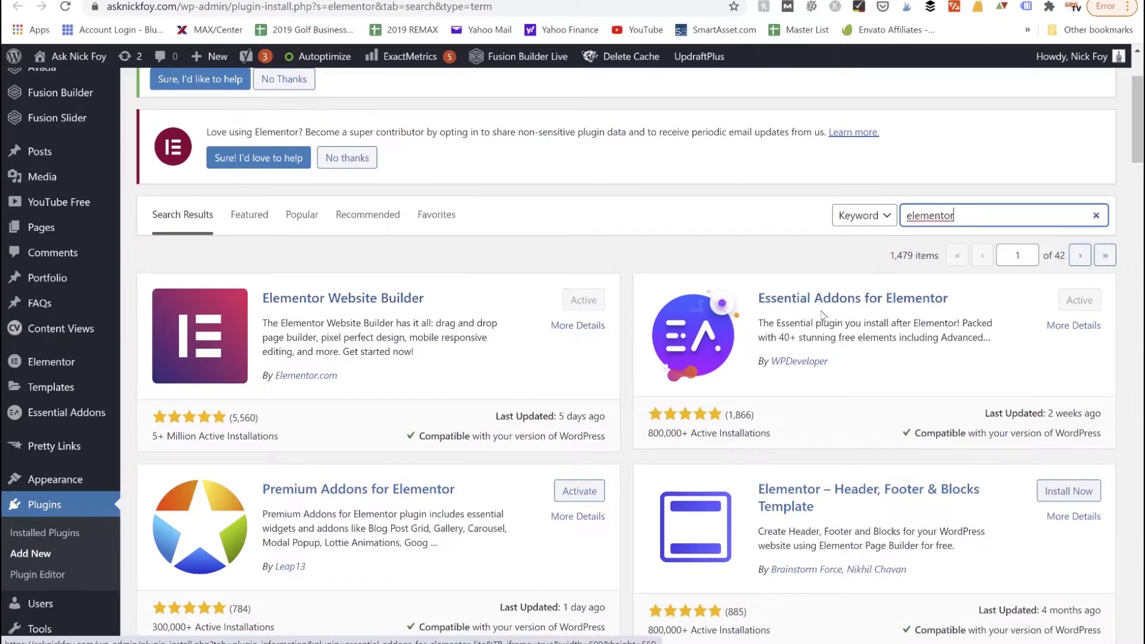
pyautogui.scroll(-1, 823, 316)
pyautogui.scroll(-1, 822, 316)
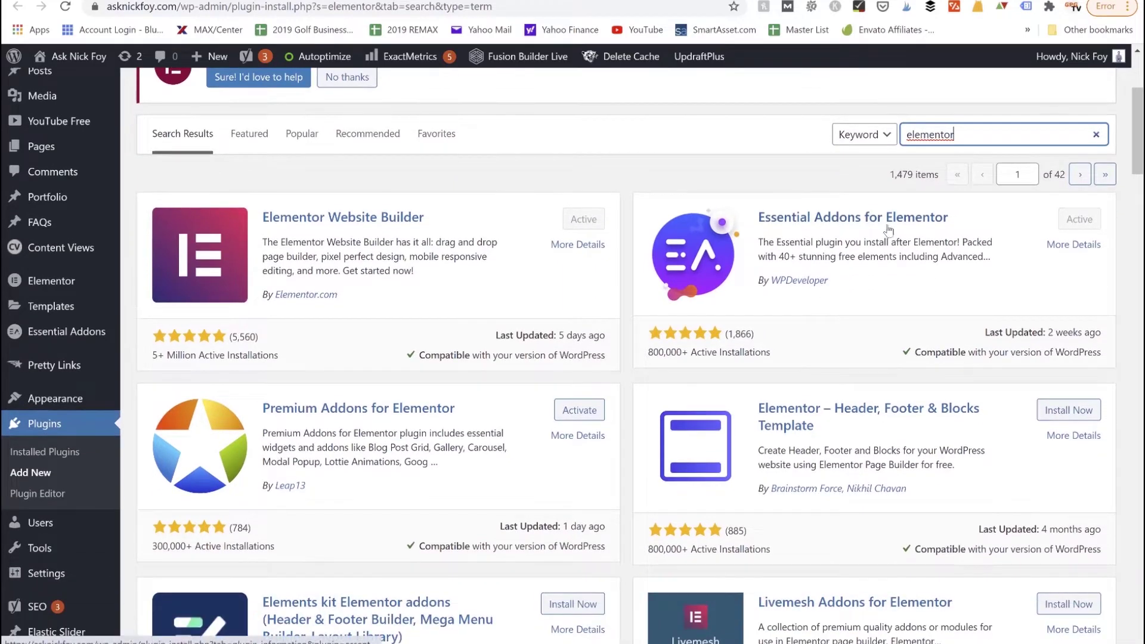
pyautogui.scroll(2, 911, 232)
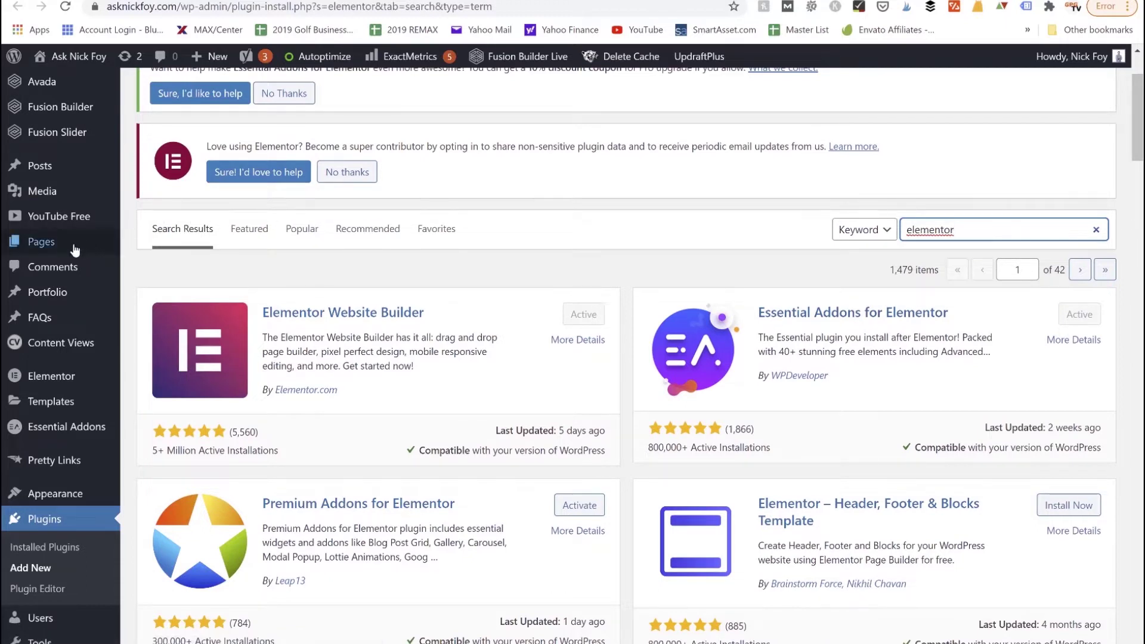
# - Start a new WordPress page in a separate browser tab and switch to it
pyautogui.moveTo(74, 250)
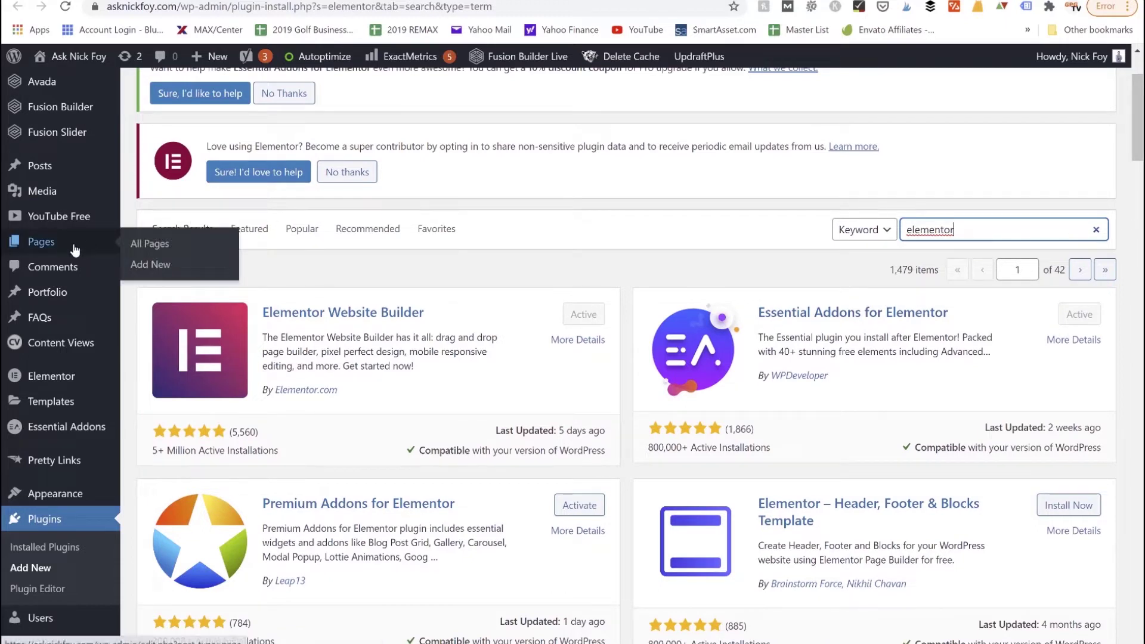
pyautogui.middleClick(146, 269)
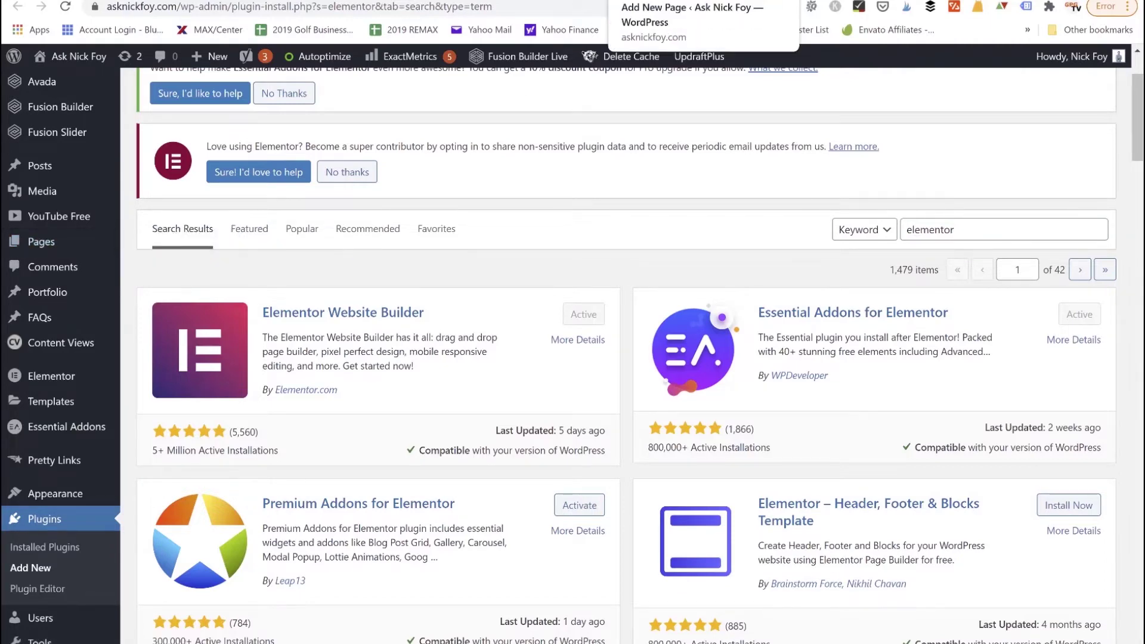
pyautogui.click(667, 0)
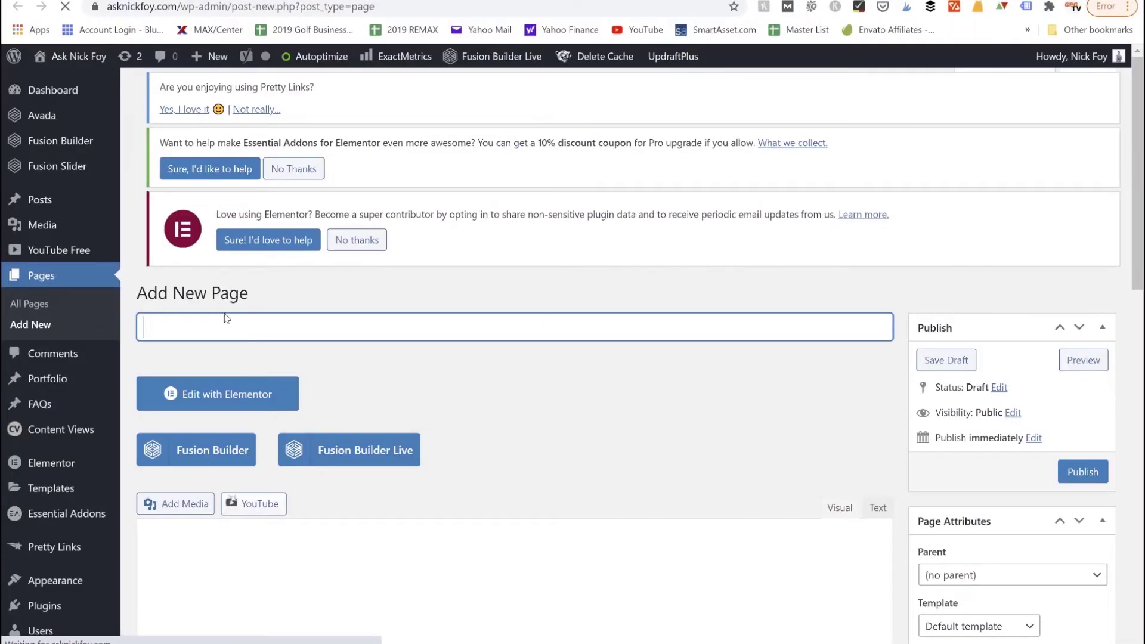
# - Title the new page "Bradford Shores" and open it for editing with Elementor
pyautogui.scroll(-1, 183, 323)
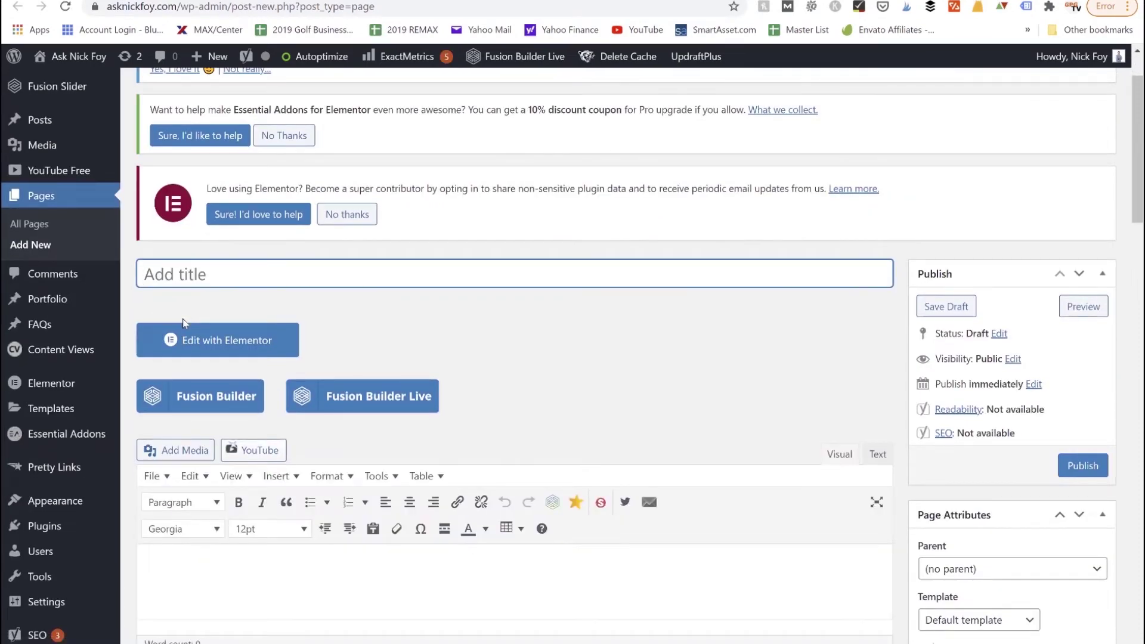
pyautogui.write('Bradford Shores')
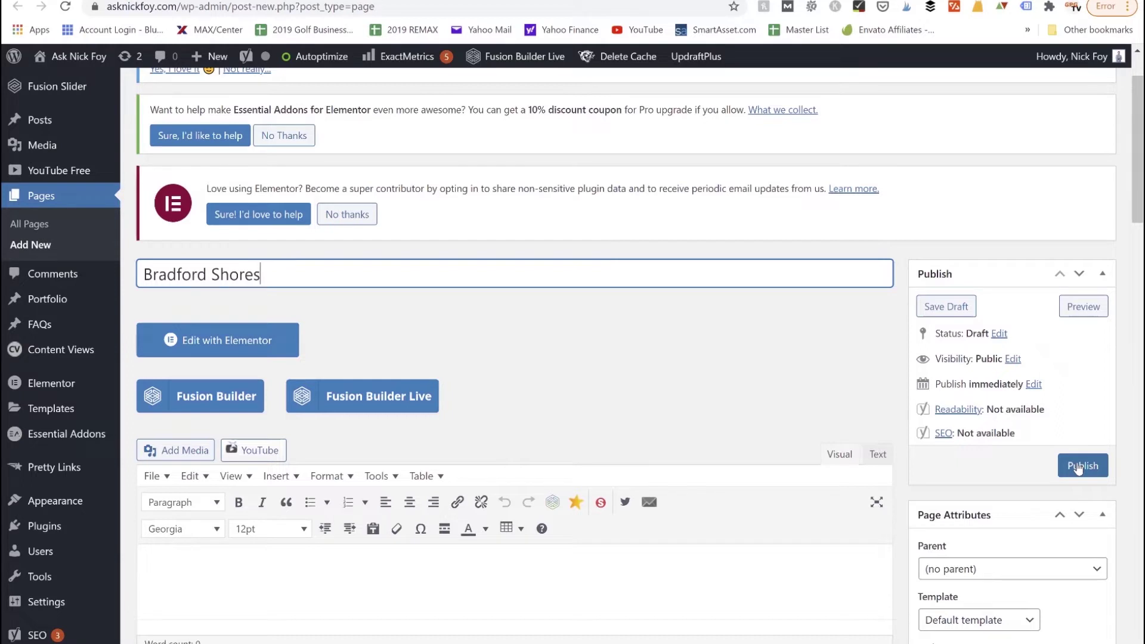
pyautogui.scroll(-1, 620, 264)
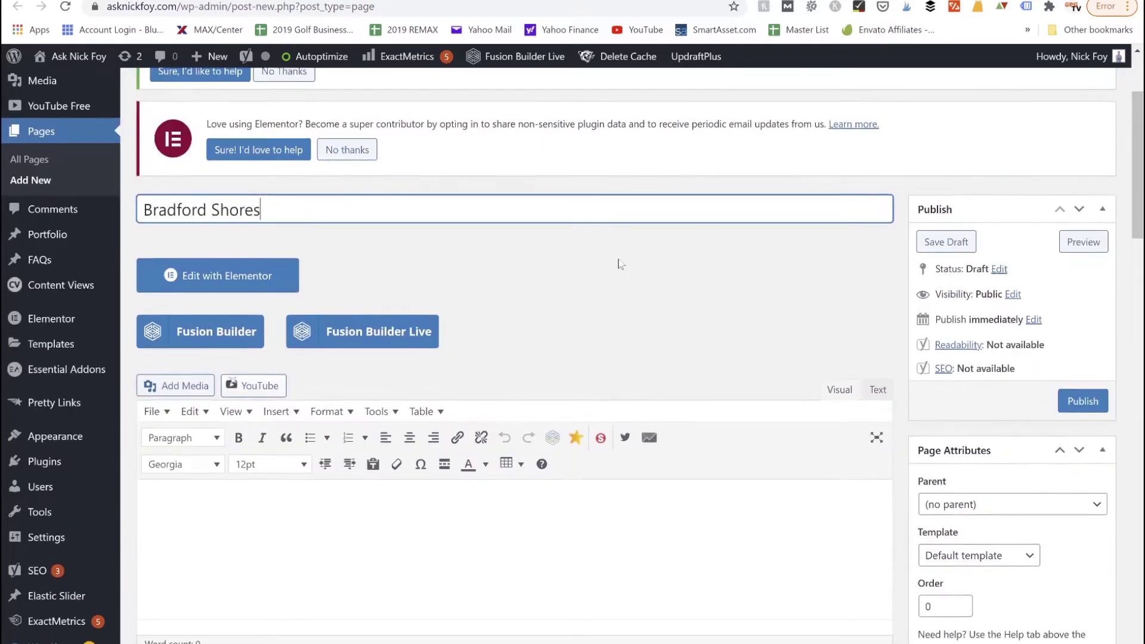
pyautogui.click(219, 272)
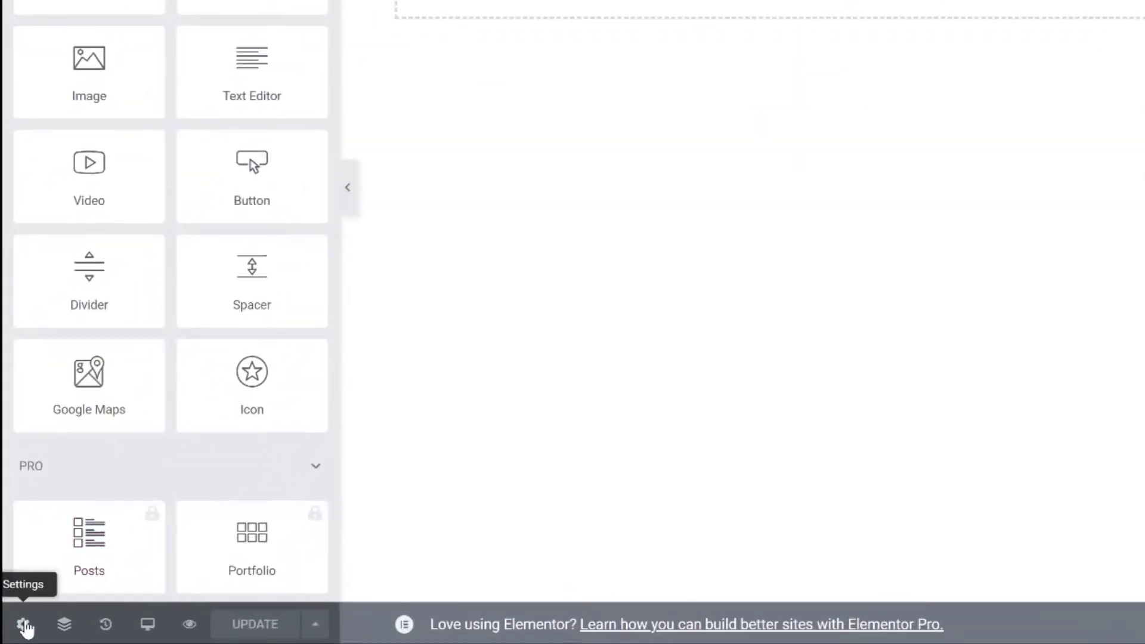
# - Set the page layout to Elementor Canvas in the page settings and check the available page status options
pyautogui.click(24, 625)
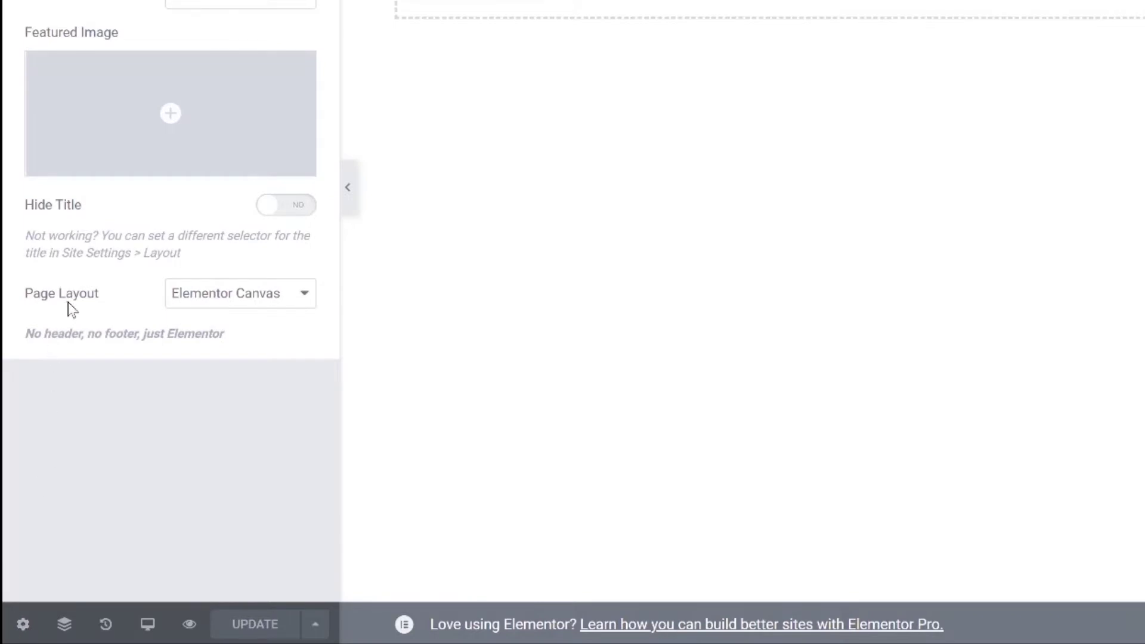
pyautogui.click(207, 308)
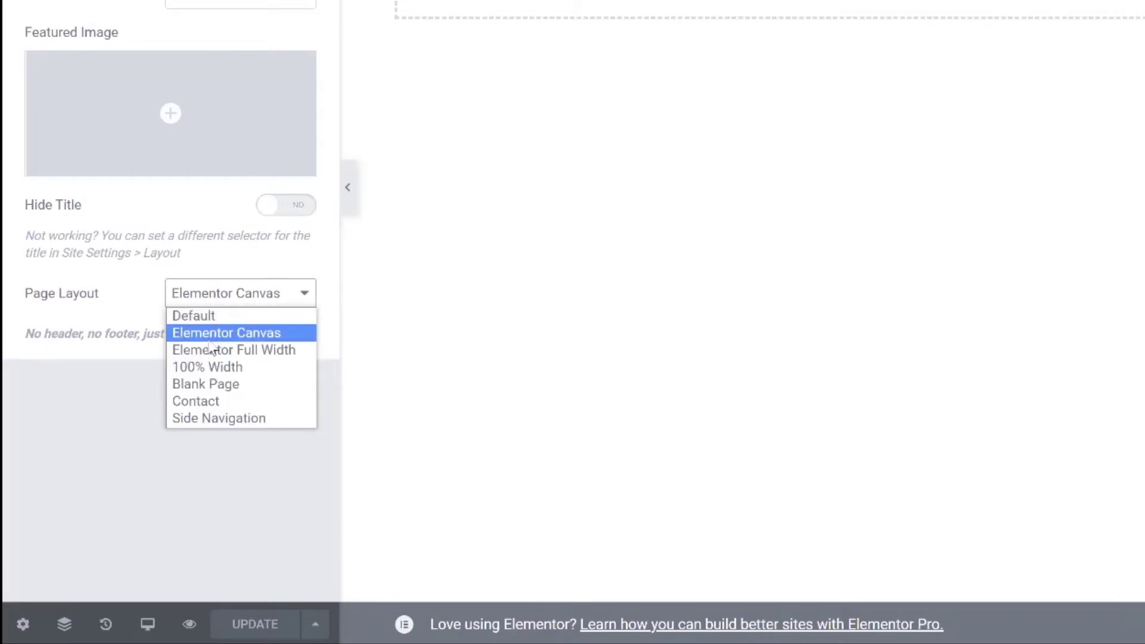
pyautogui.click(213, 332)
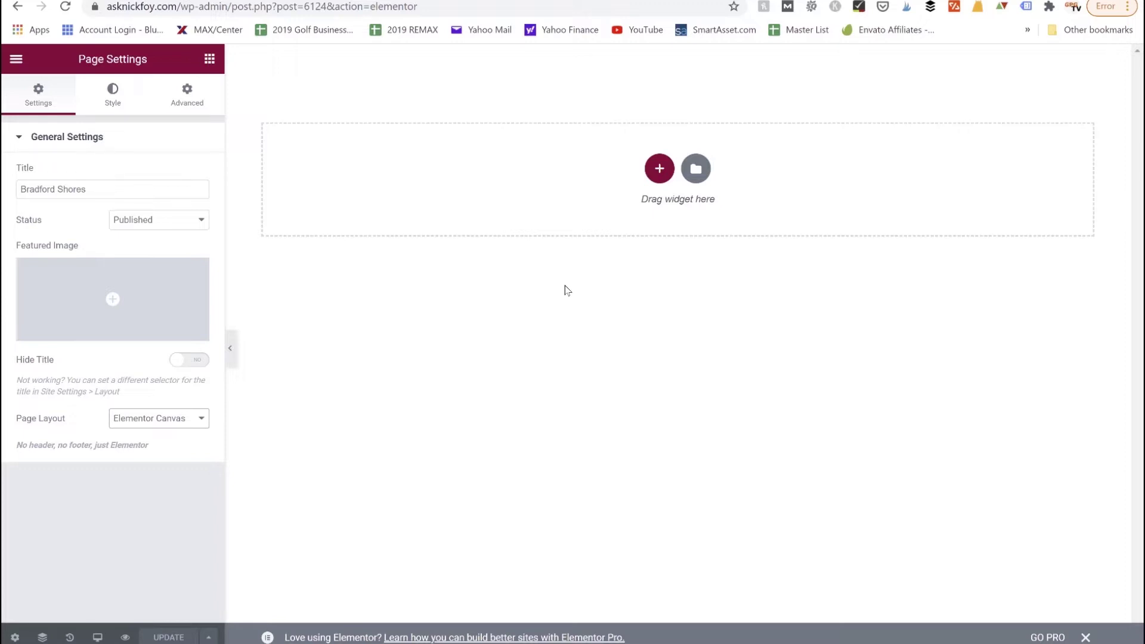
pyautogui.click(181, 230)
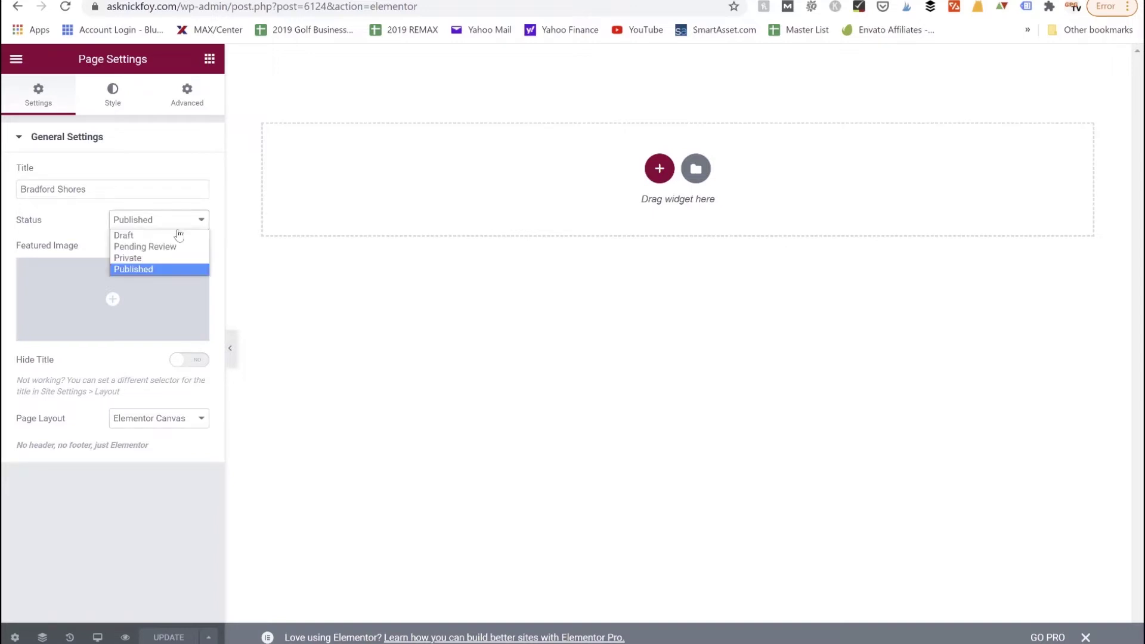
pyautogui.click(180, 220)
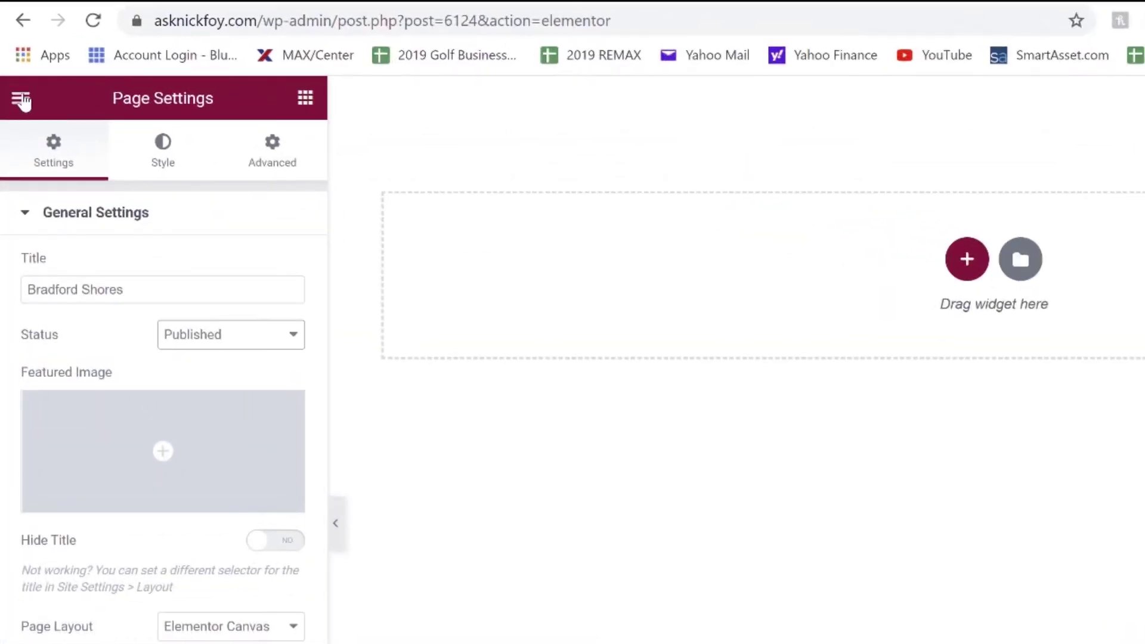
# - View Elementor's main settings menu, return to the widget list and look over the Basic, Pro and General widgets
pyautogui.click(25, 101)
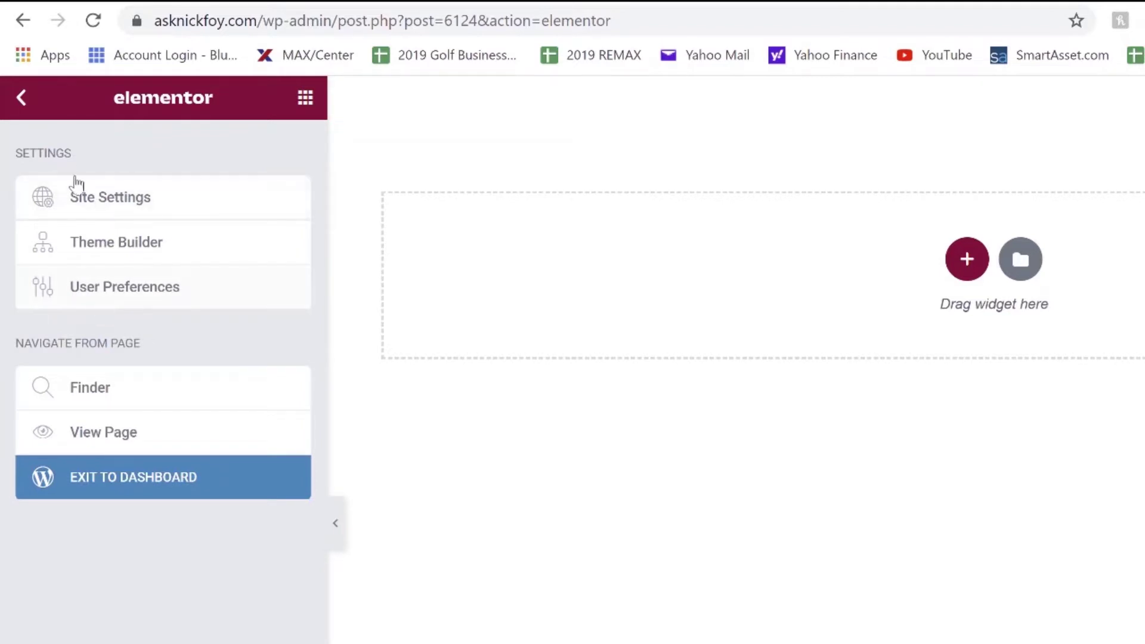
pyautogui.click(25, 95)
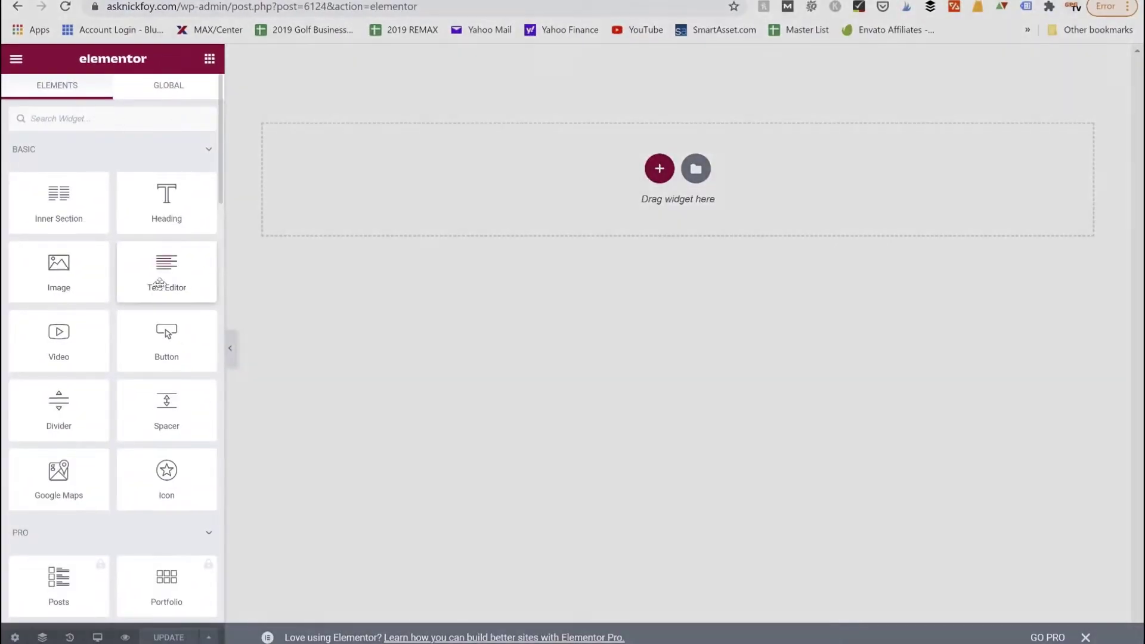
pyautogui.scroll(-4, 159, 283)
pyautogui.scroll(4, 120, 298)
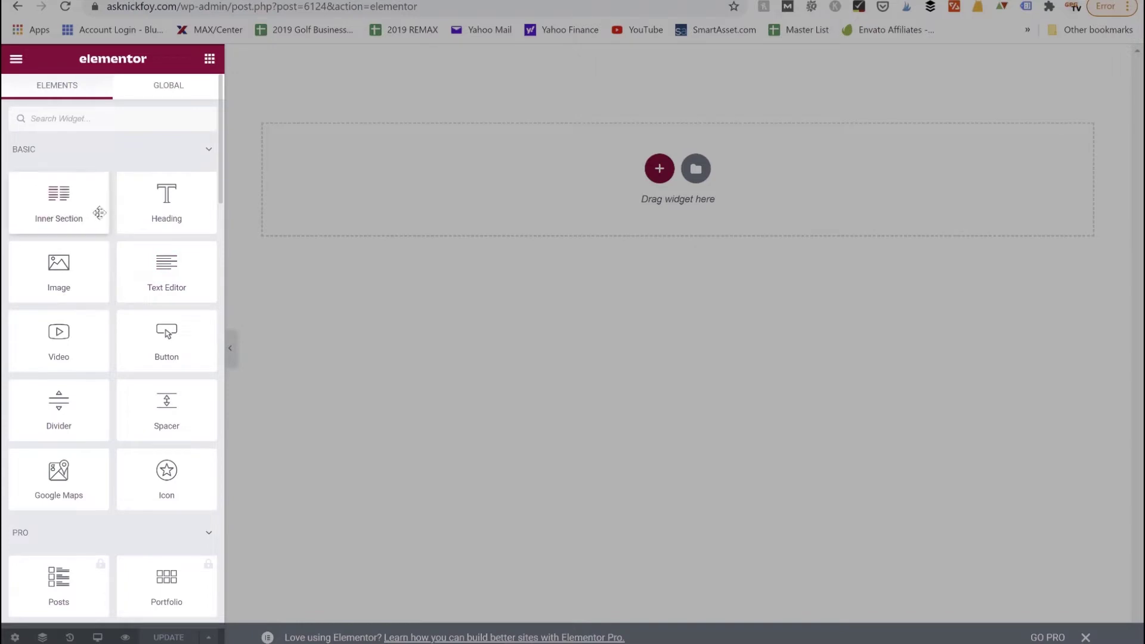
pyautogui.scroll(-8, 131, 410)
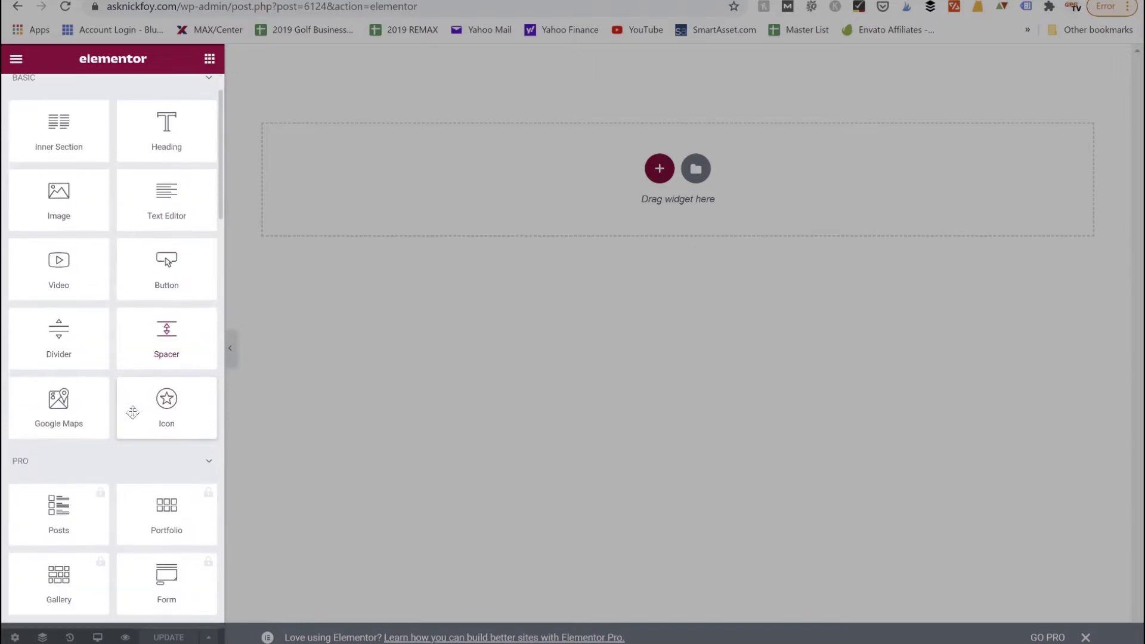
pyautogui.scroll(-1, 133, 410)
pyautogui.scroll(2, 132, 410)
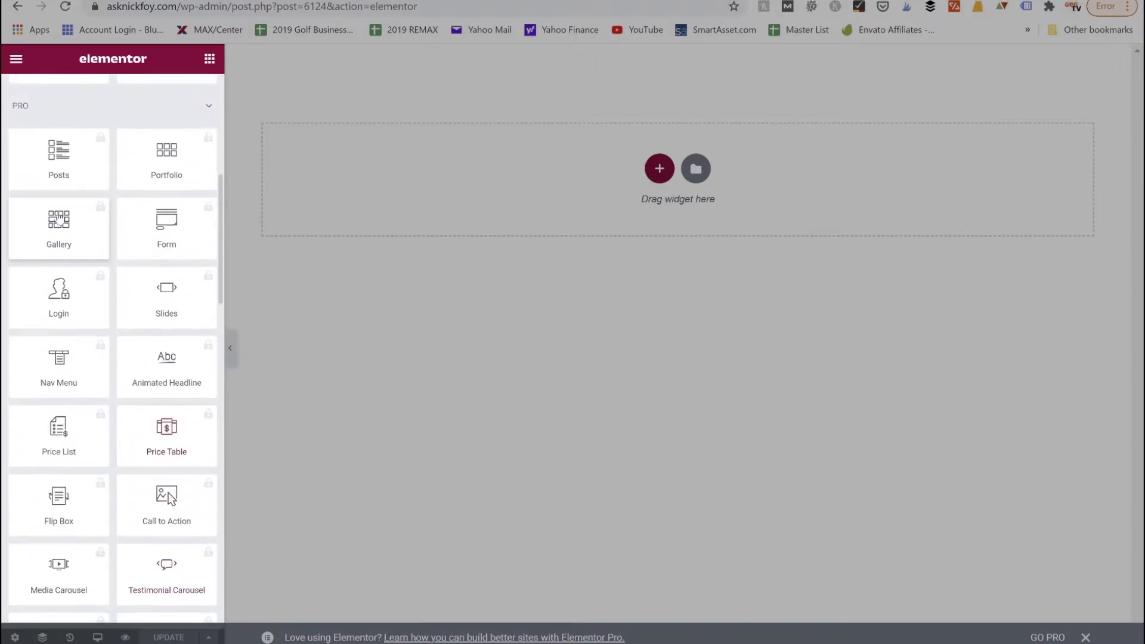
pyautogui.scroll(-8, 78, 268)
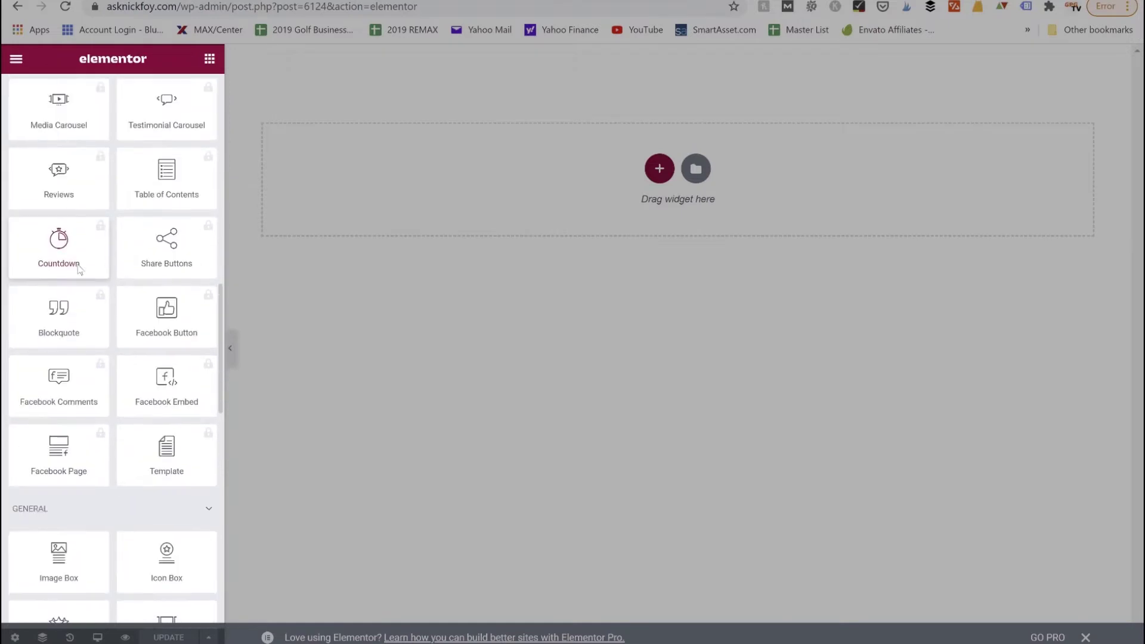
pyautogui.scroll(-8, 80, 269)
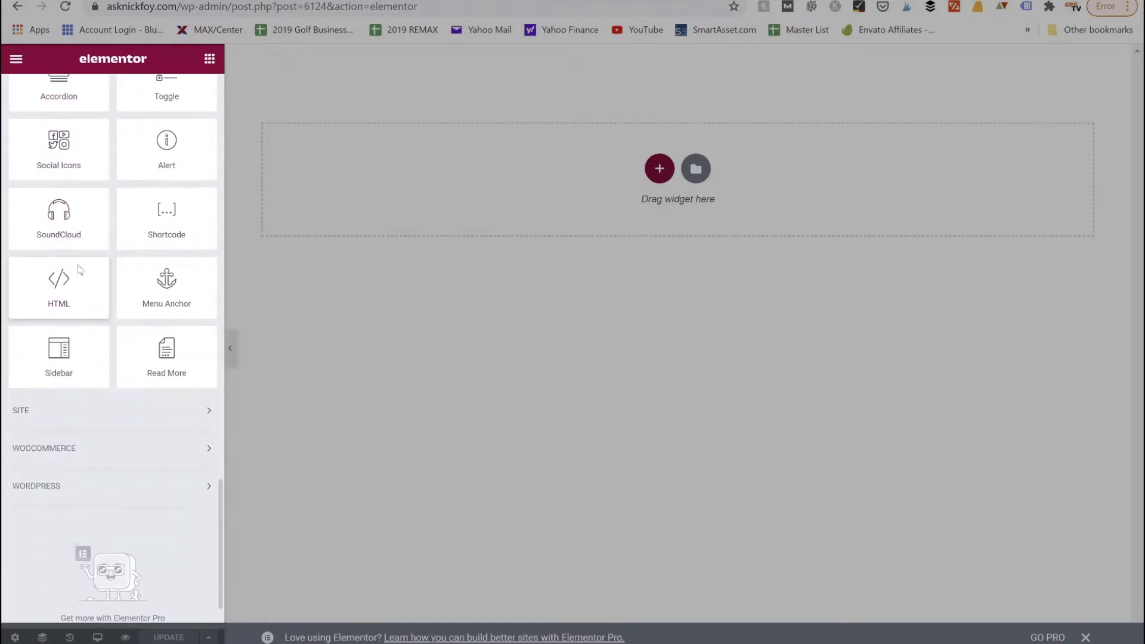
pyautogui.scroll(-1, 80, 270)
pyautogui.scroll(10, 80, 269)
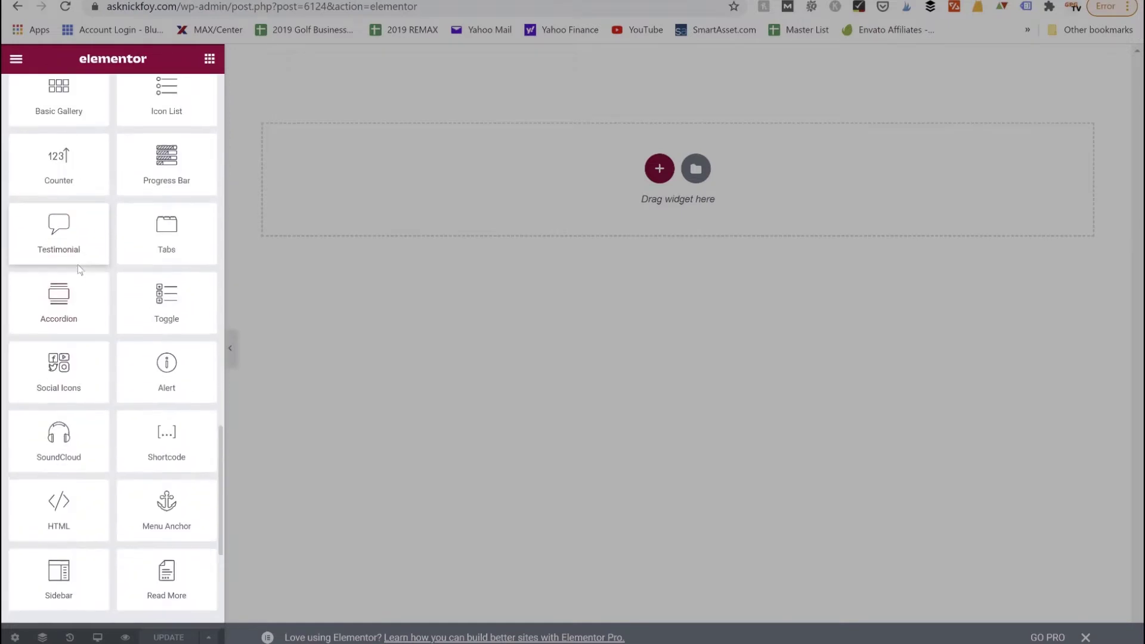
pyautogui.scroll(10, 80, 269)
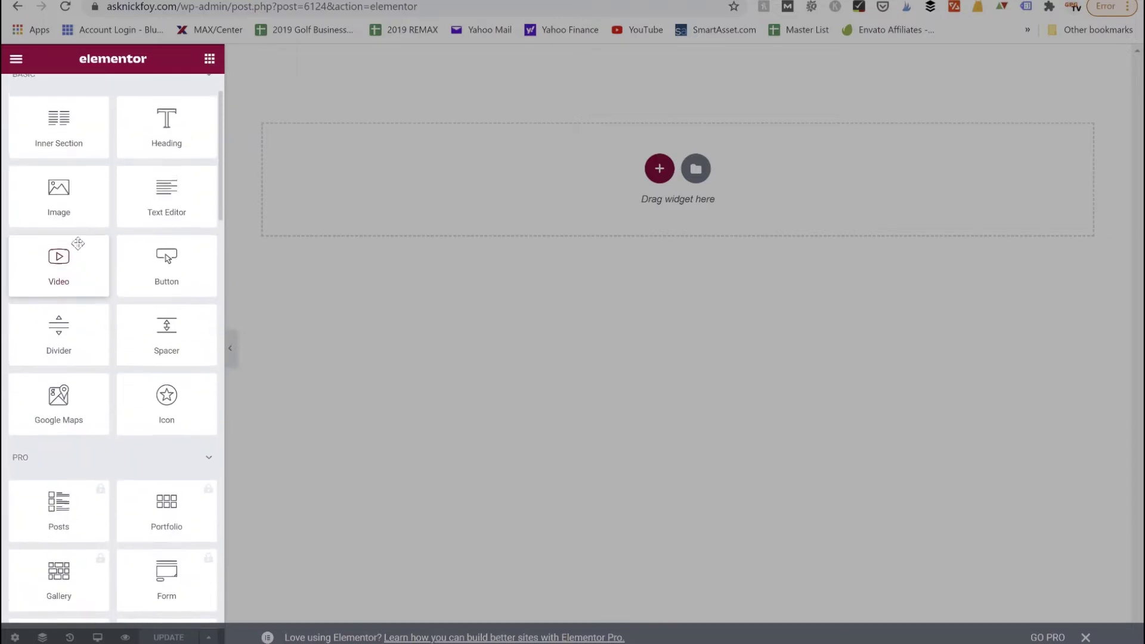
# - Look through the widget list down to the Essential Addons category and collapse that category
pyautogui.scroll(-10, 103, 252)
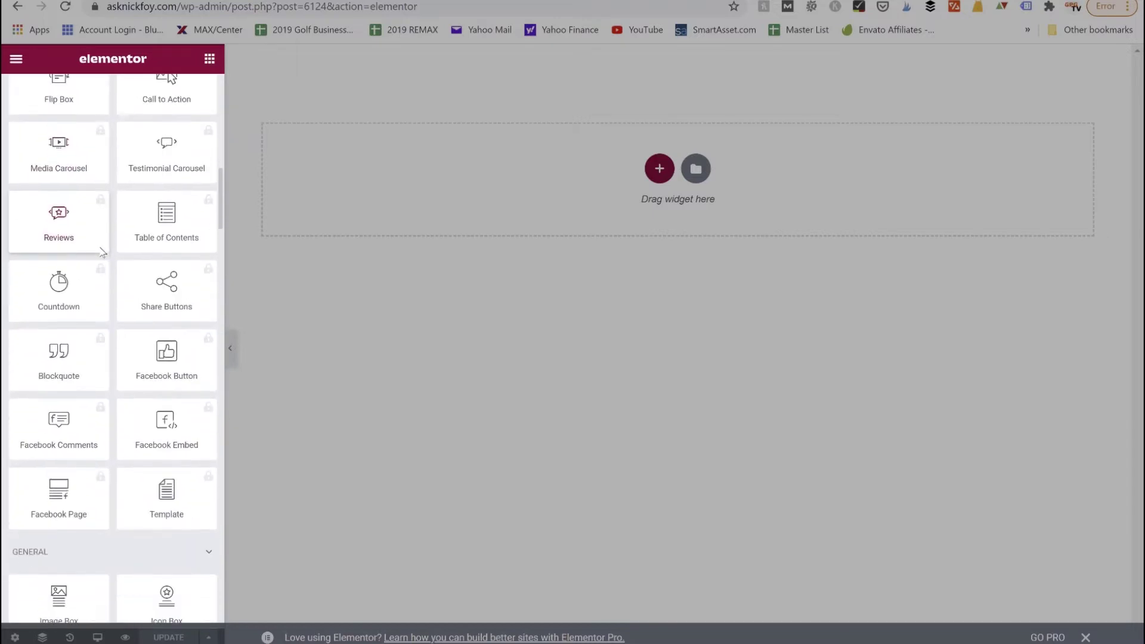
pyautogui.scroll(-10, 103, 252)
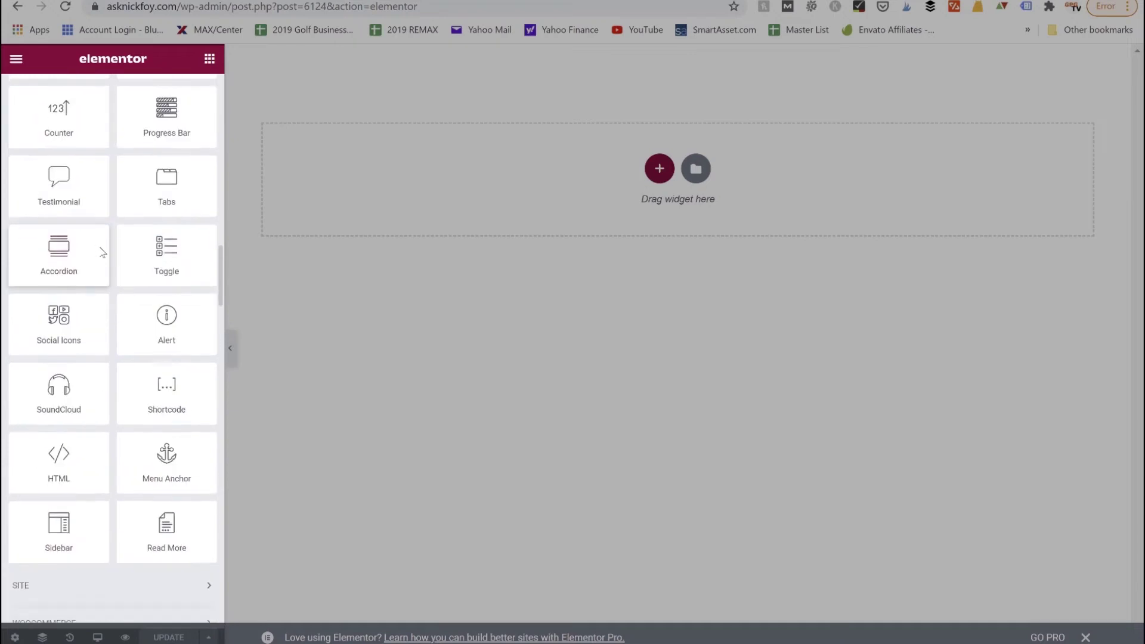
pyautogui.scroll(-10, 102, 252)
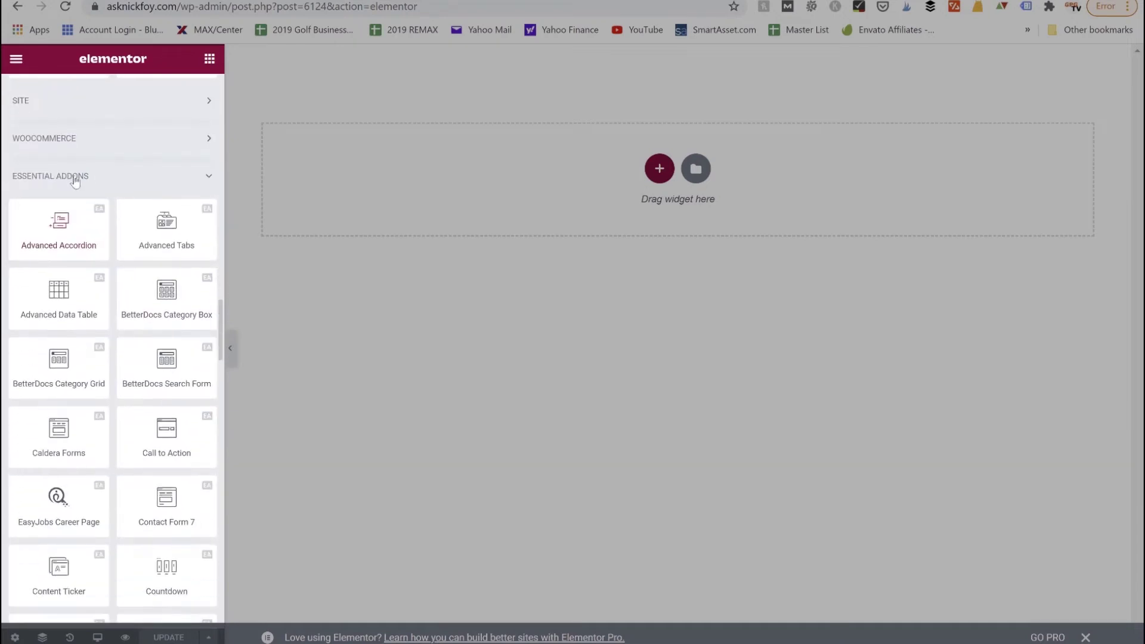
pyautogui.click(71, 177)
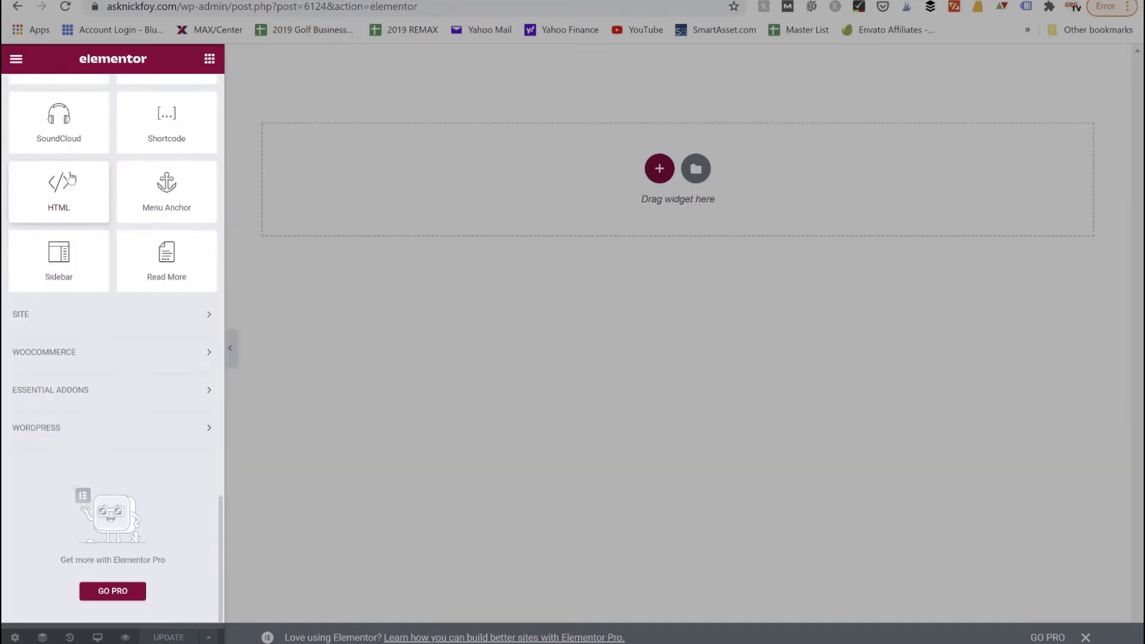
# - Expand the Essential Addons category and look through the widgets it offers
pyautogui.click(80, 395)
pyautogui.scroll(-6, 82, 396)
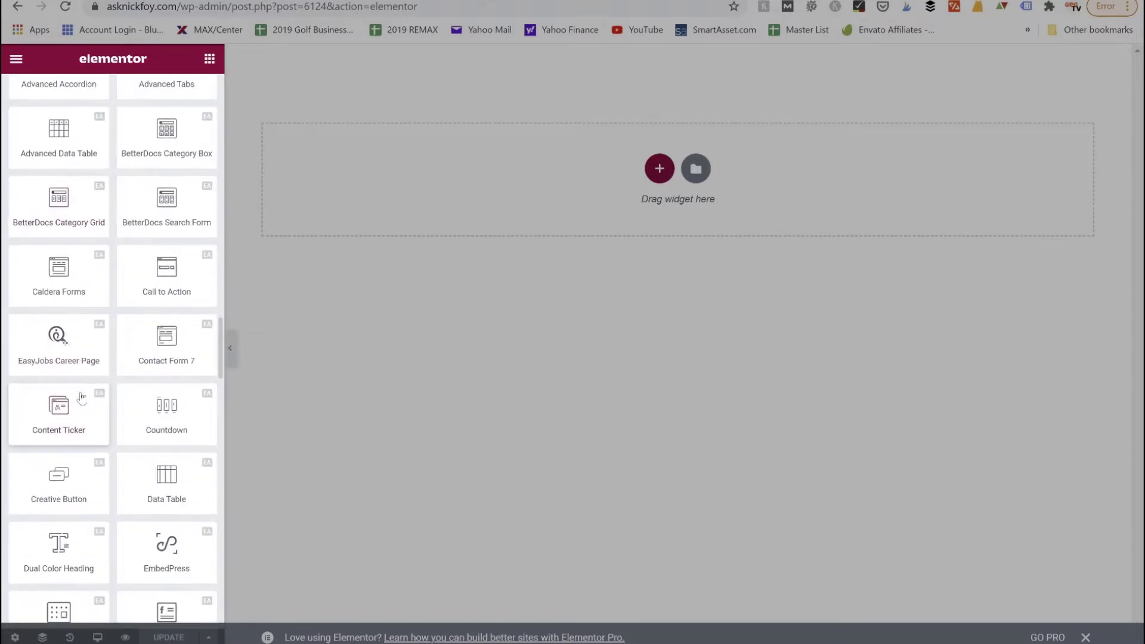
pyautogui.scroll(2, 82, 396)
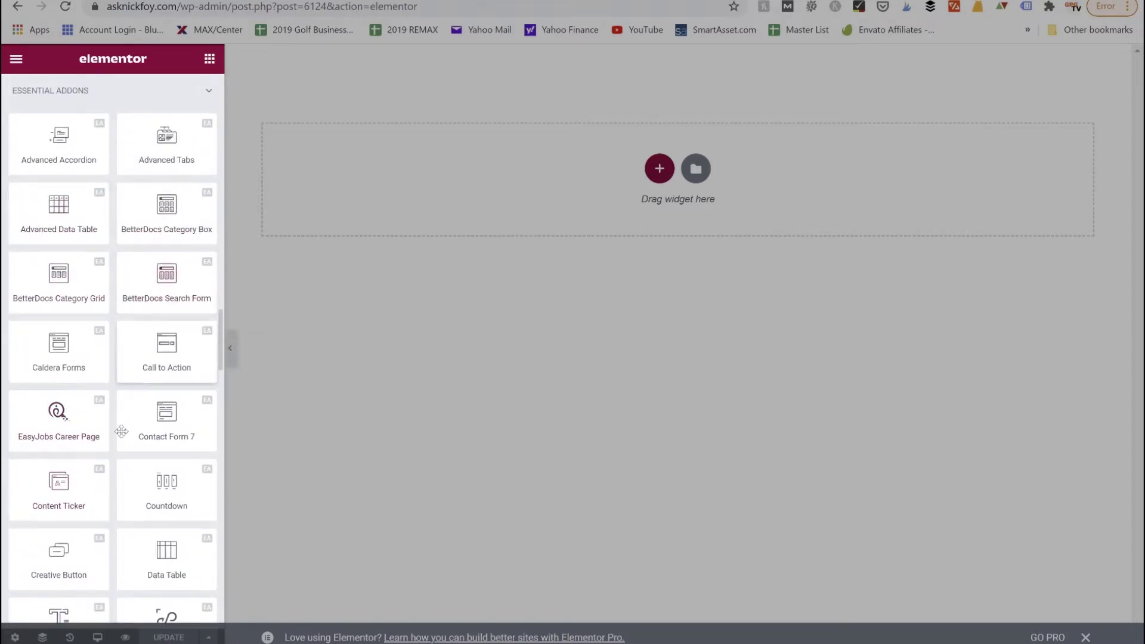
pyautogui.scroll(-5, 121, 431)
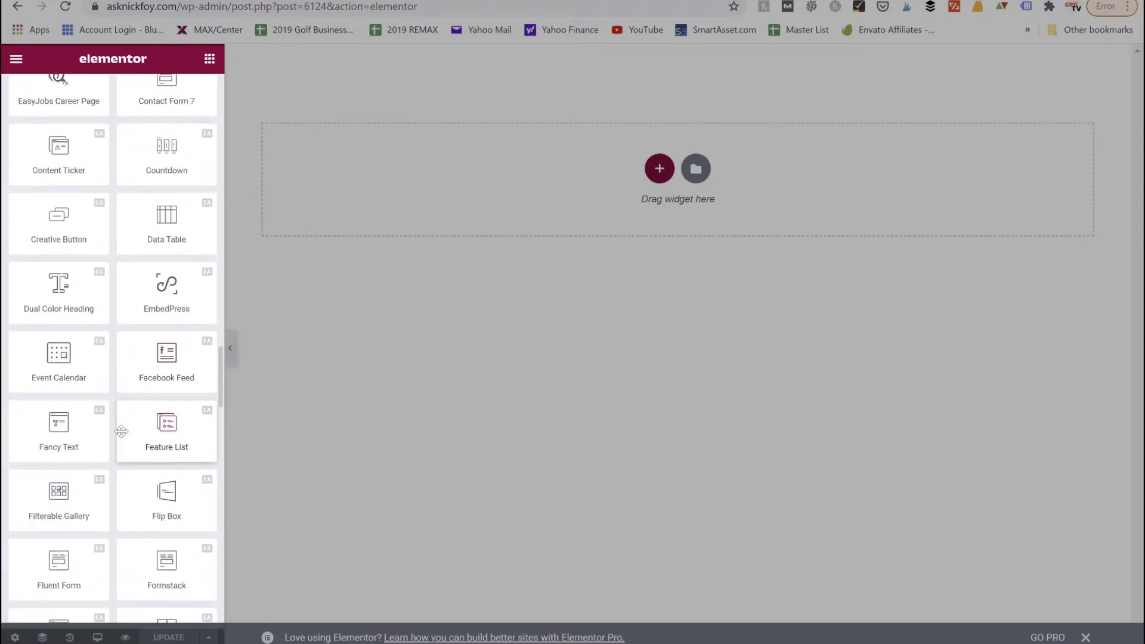
pyautogui.scroll(-5, 122, 431)
pyautogui.scroll(14, 122, 431)
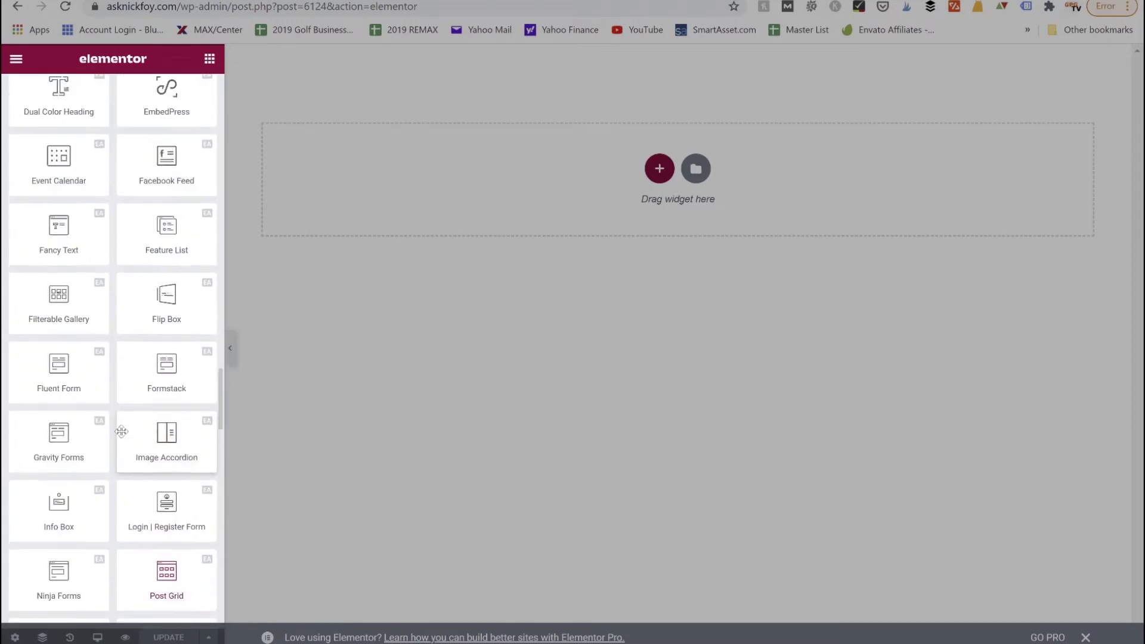
pyautogui.scroll(15, 121, 431)
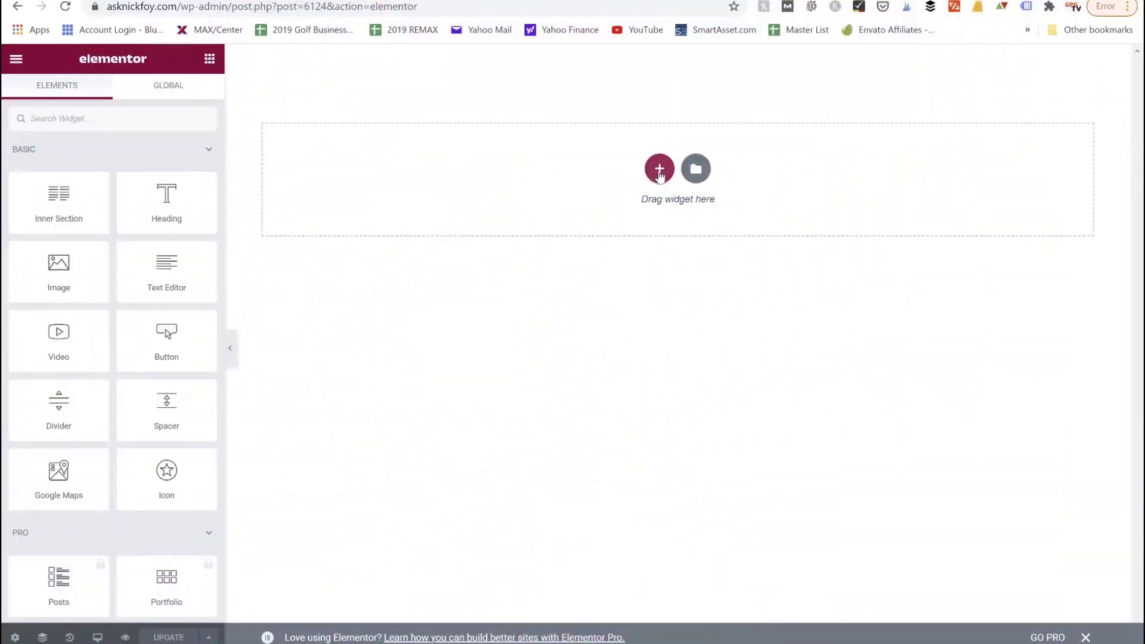
# - Add a single-column section to the page and open that section for editing
pyautogui.click(660, 169)
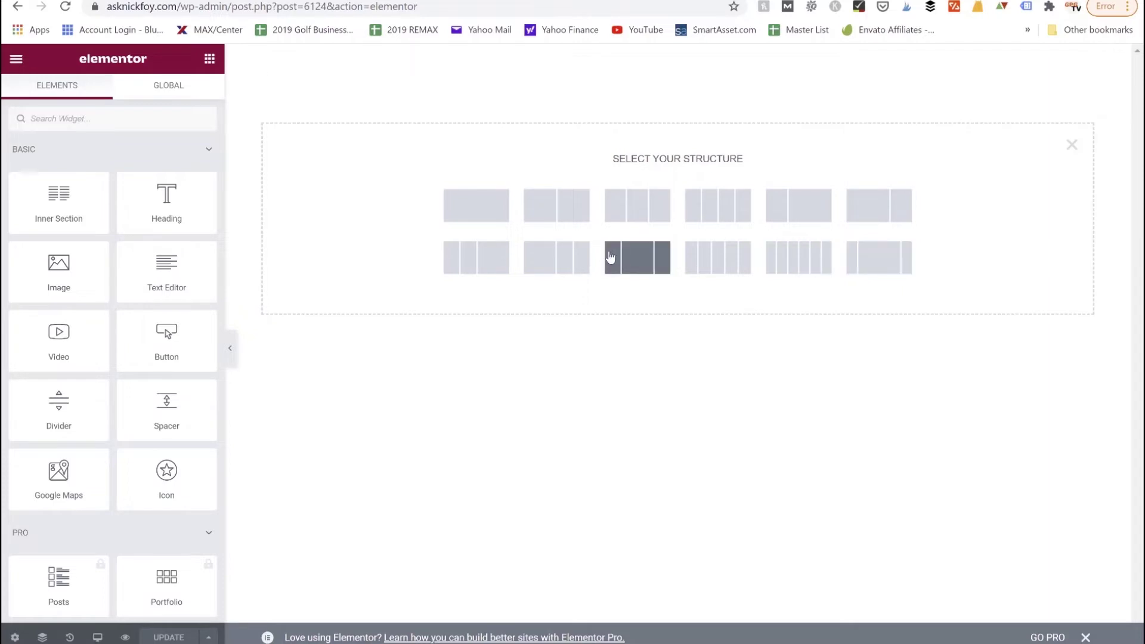
pyautogui.click(499, 219)
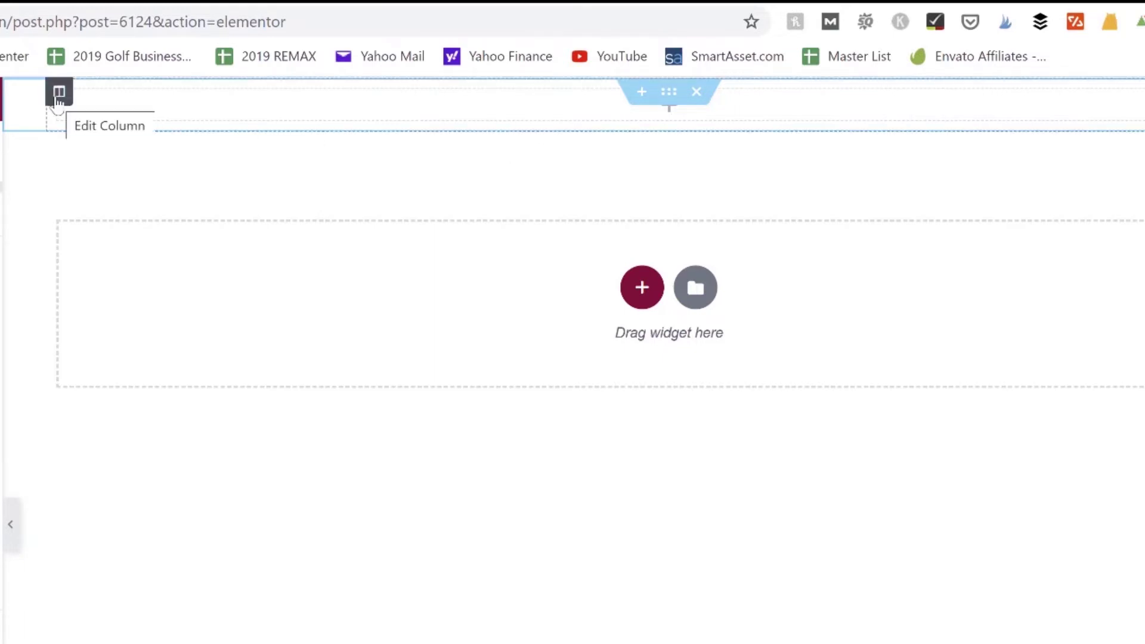
pyautogui.click(678, 99)
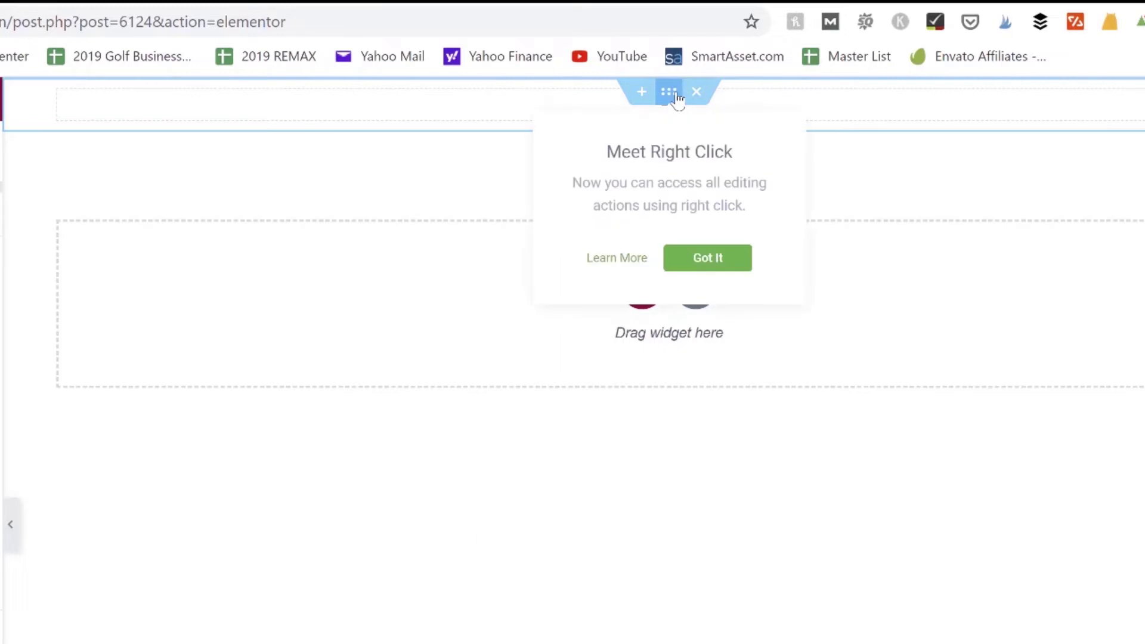
pyautogui.click(704, 261)
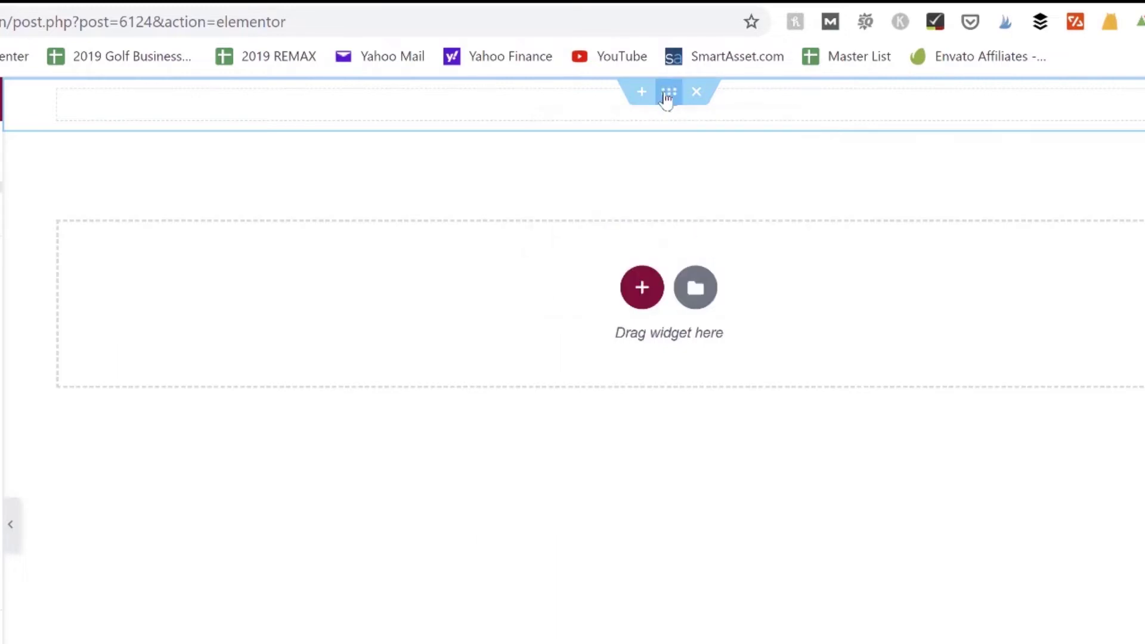
pyautogui.rightClick(666, 96)
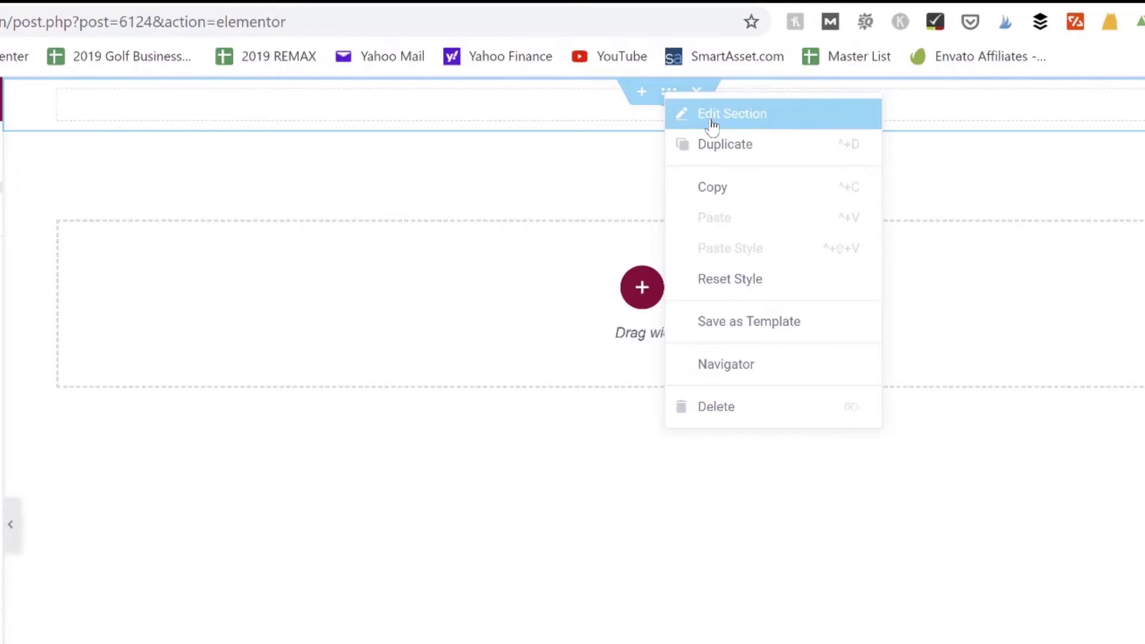
pyautogui.click(712, 115)
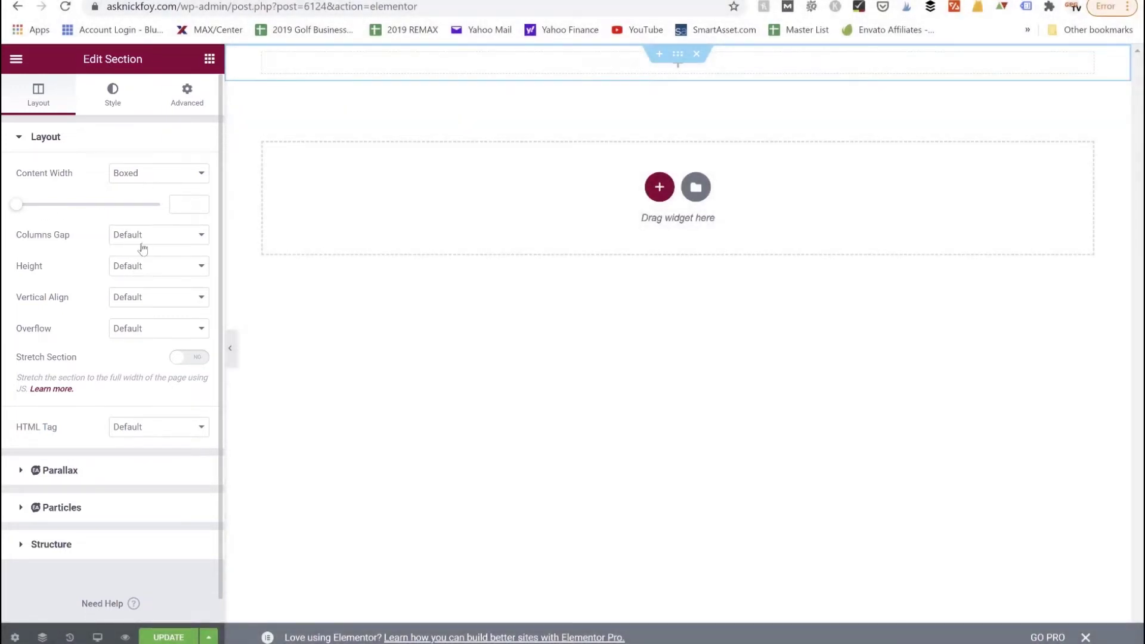
# - Examine the section's Layout, Style and Advanced settings to compare which options each group offers
pyautogui.click(114, 98)
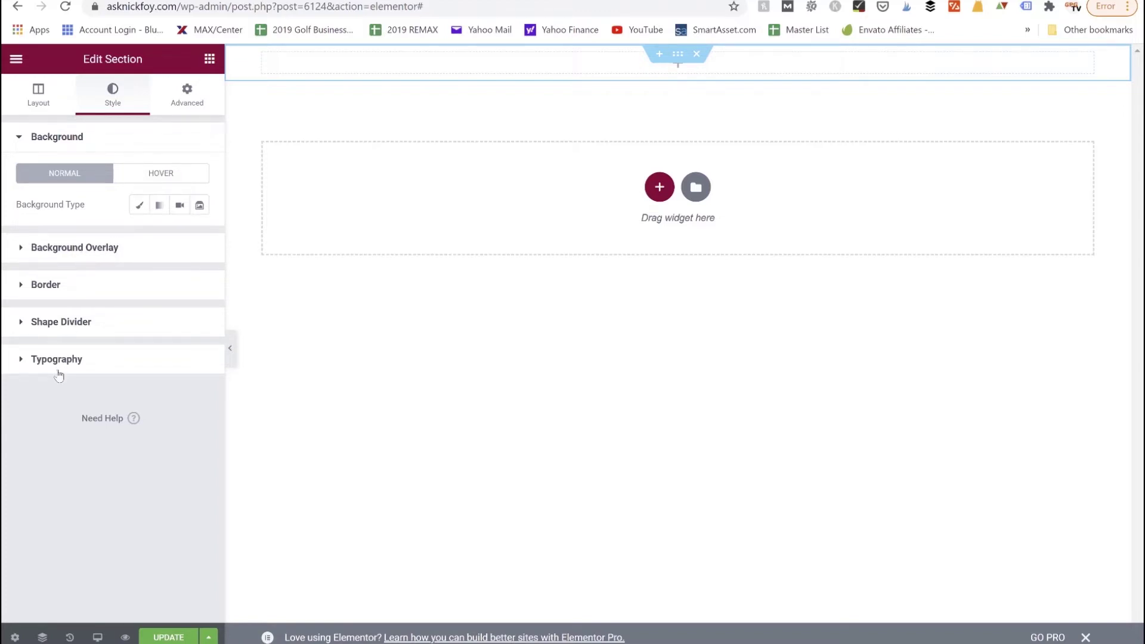
pyautogui.click(179, 101)
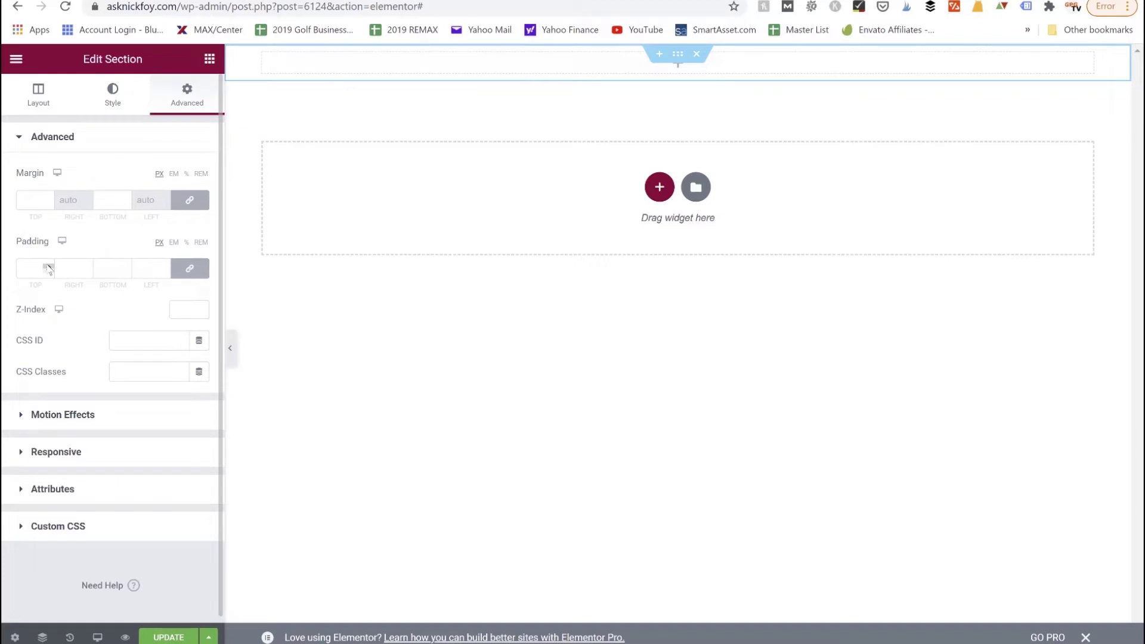
pyautogui.click(38, 94)
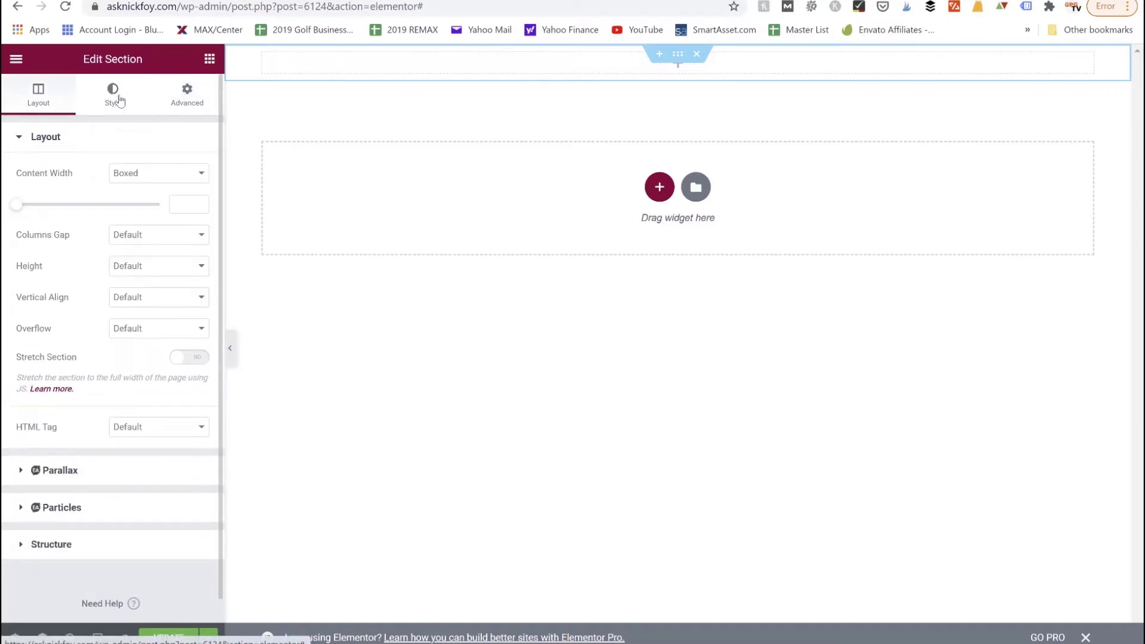
pyautogui.click(119, 100)
pyautogui.click(191, 98)
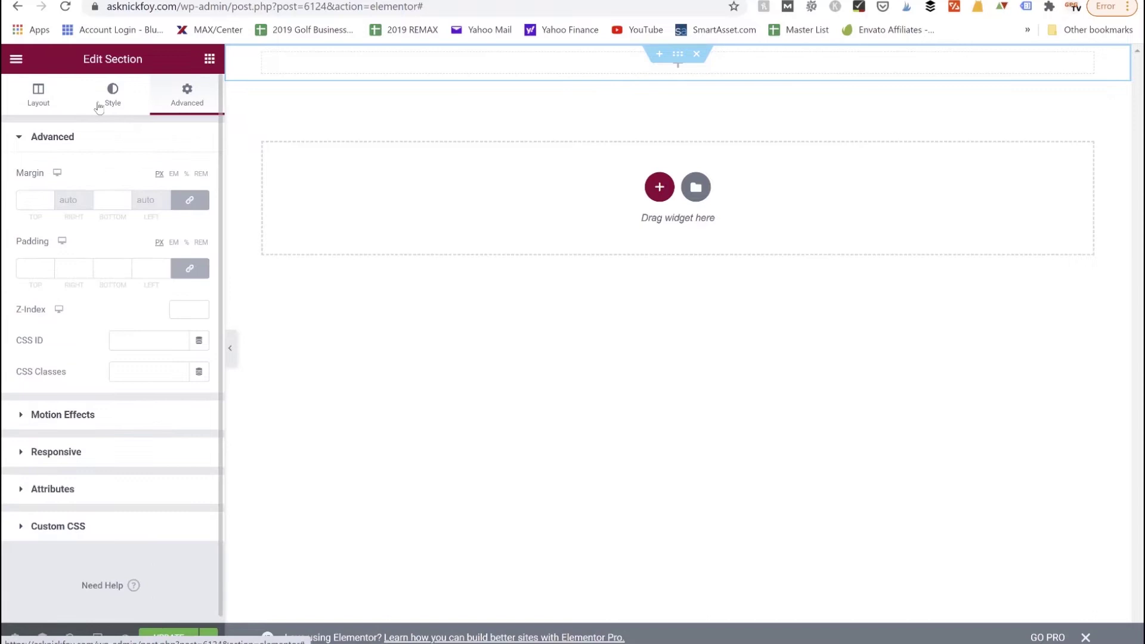
pyautogui.click(40, 106)
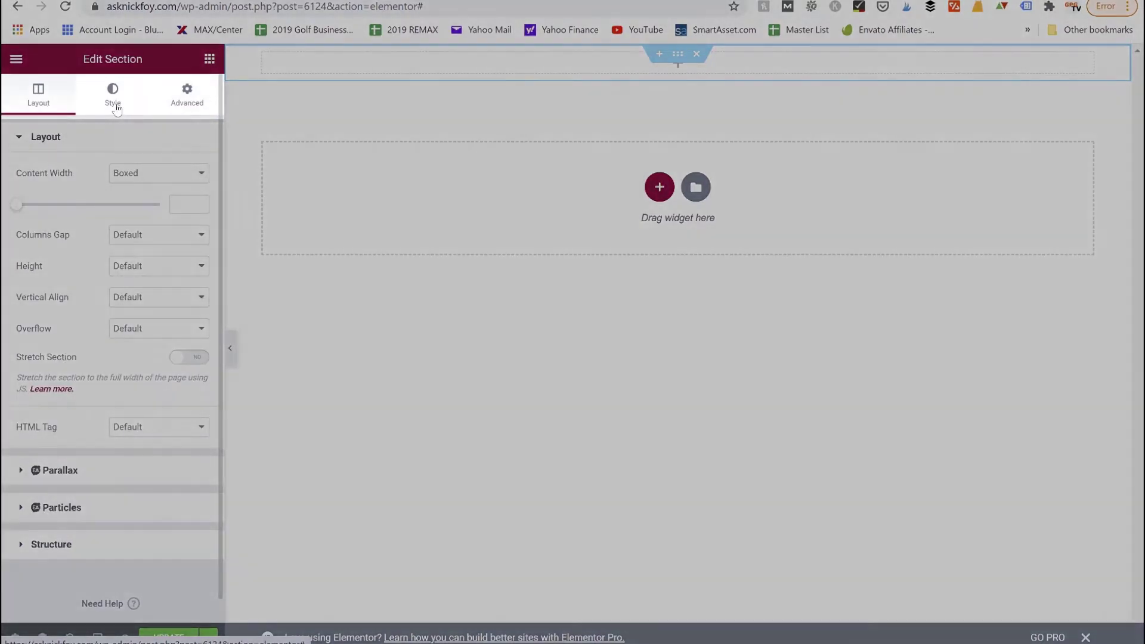
pyautogui.click(112, 98)
pyautogui.click(186, 95)
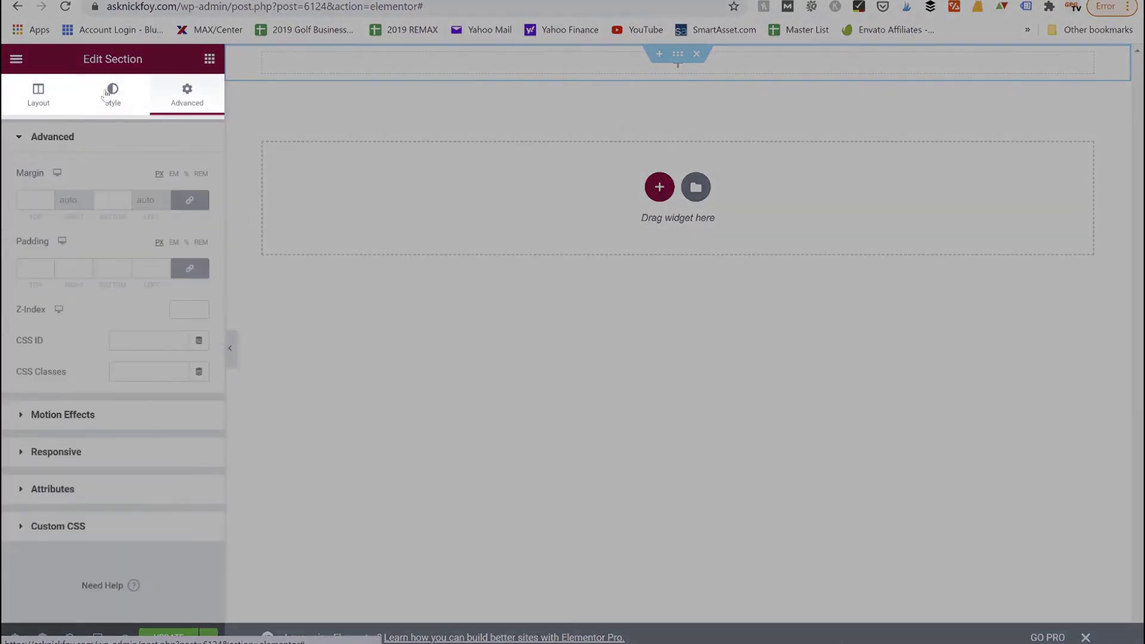
pyautogui.click(51, 97)
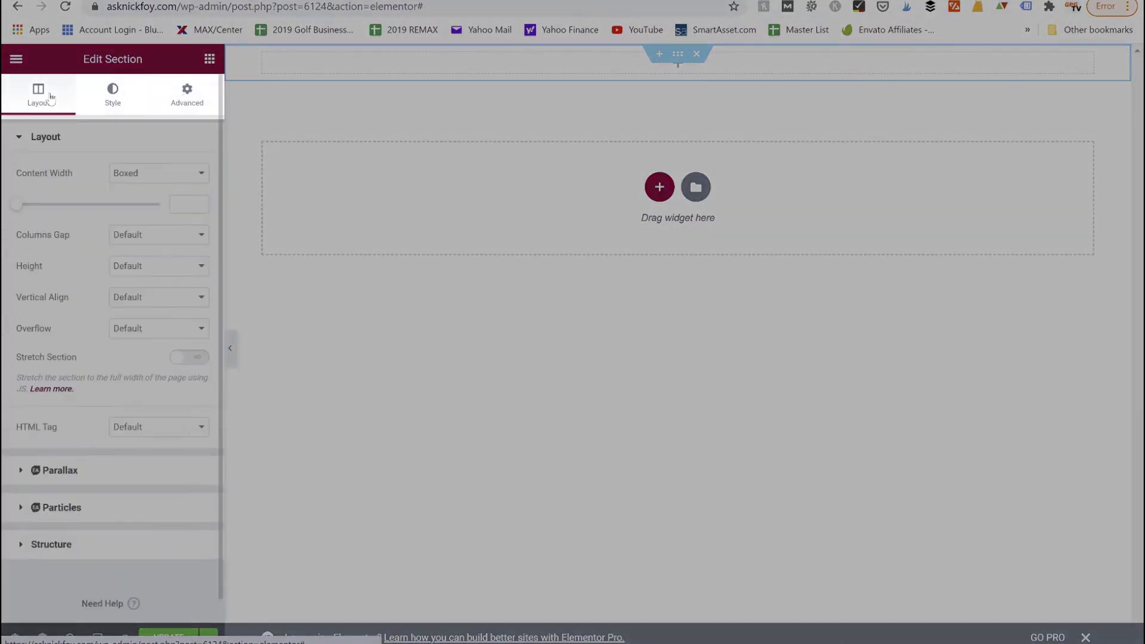
pyautogui.click(97, 106)
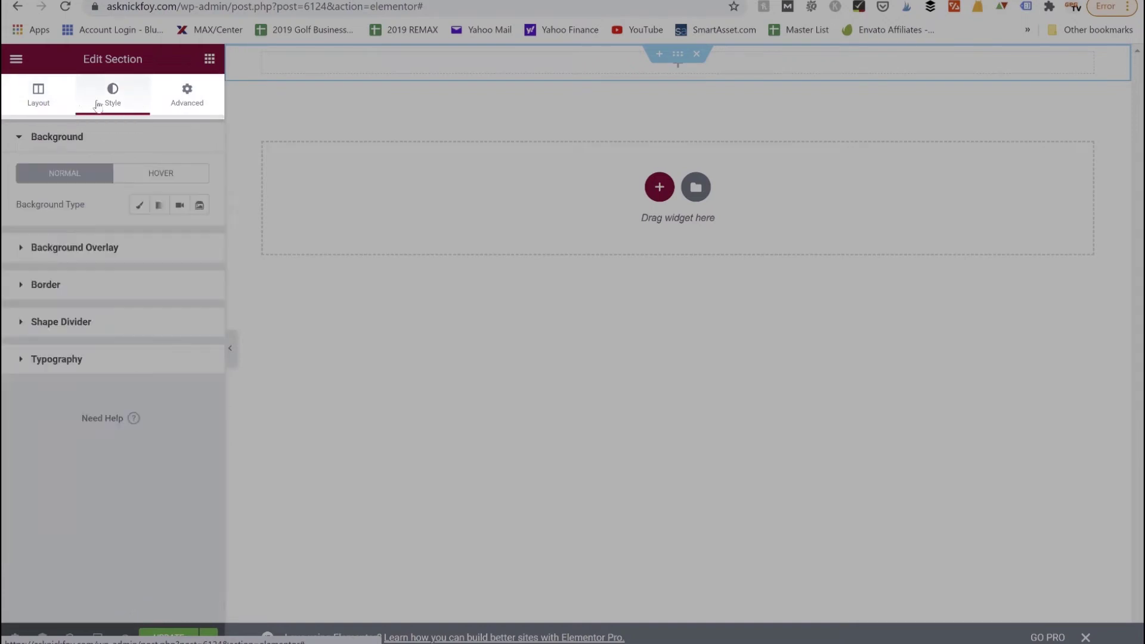
pyautogui.click(195, 108)
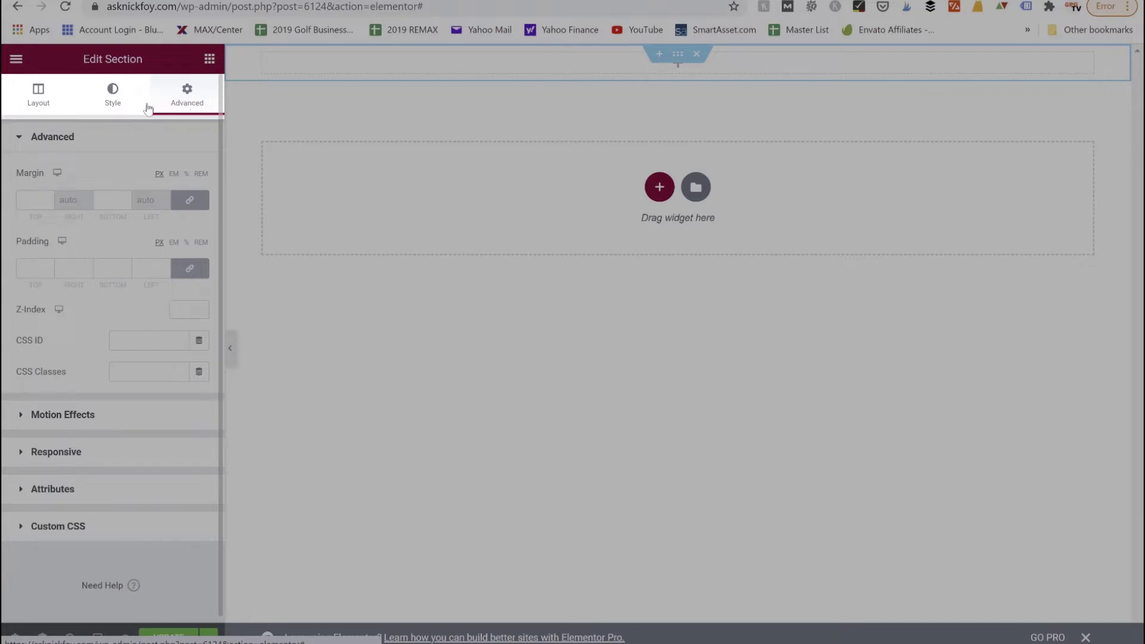
pyautogui.click(95, 106)
pyautogui.click(56, 102)
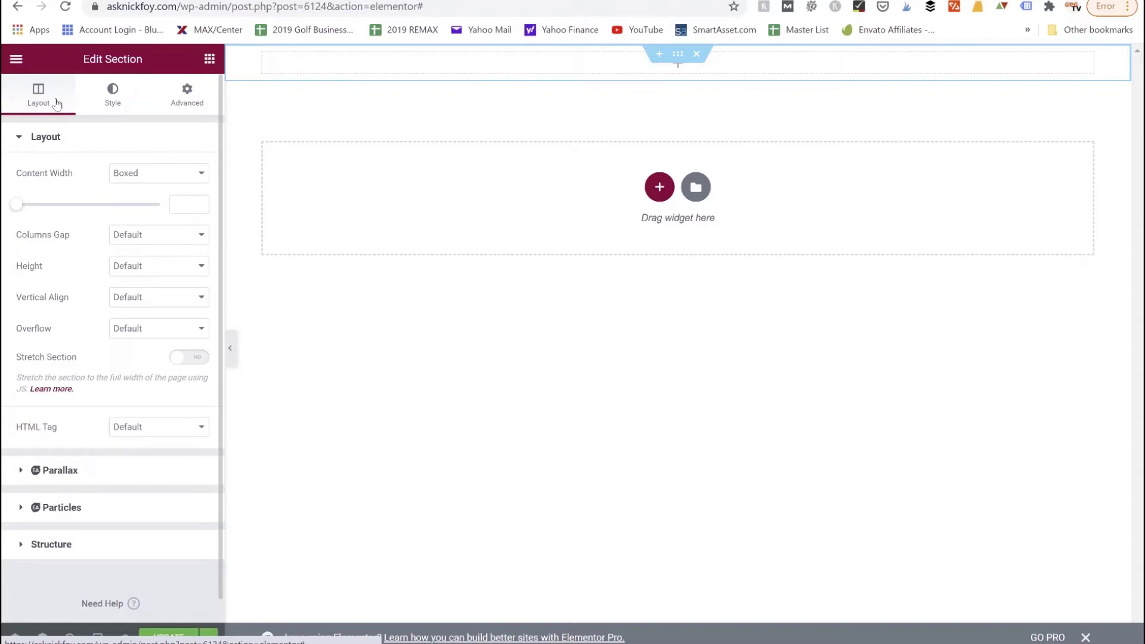
# - Add a Heading widget to the new section, title it "Bradford Shores" and center it
pyautogui.click(679, 71)
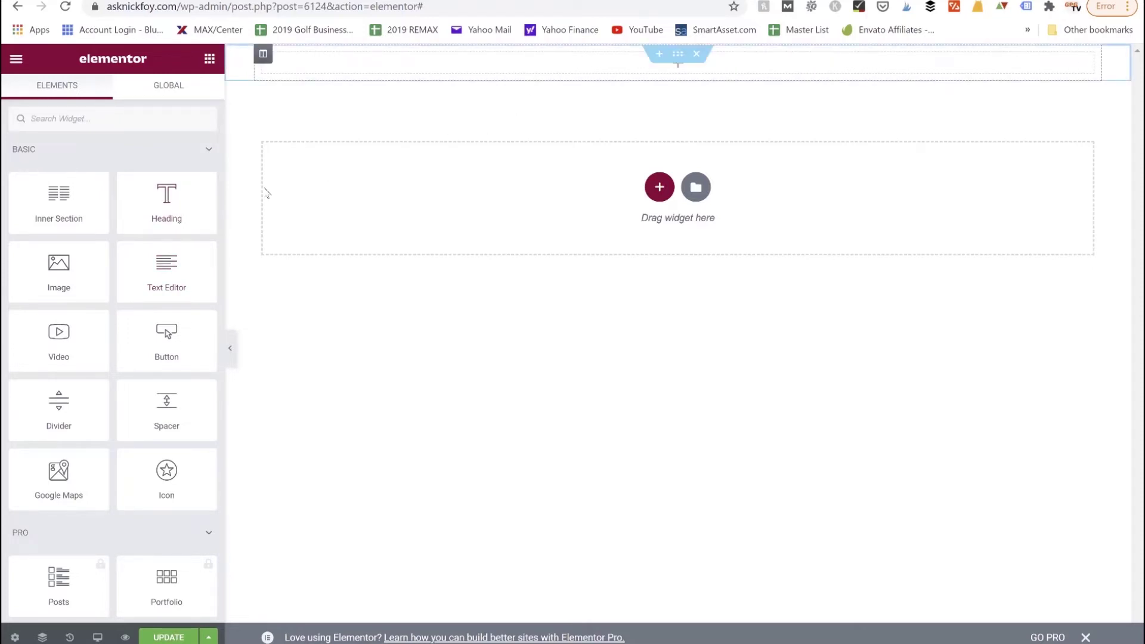
pyautogui.moveTo(170, 203); pyautogui.dragTo(674, 60)
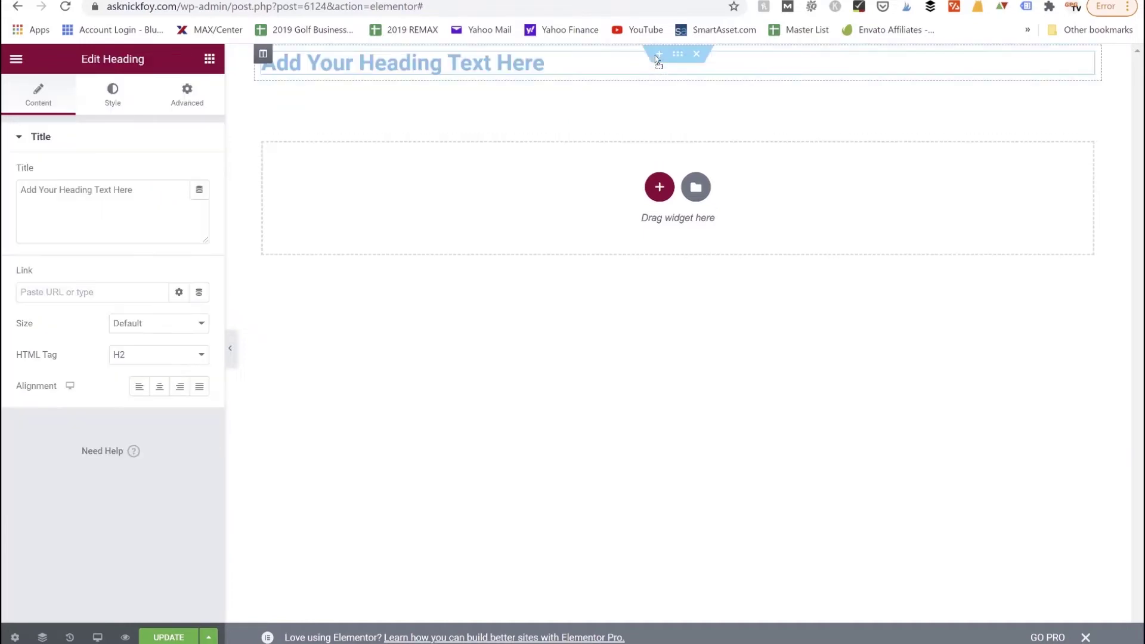
pyautogui.tripleClick(139, 182)
pyautogui.write('Brads')
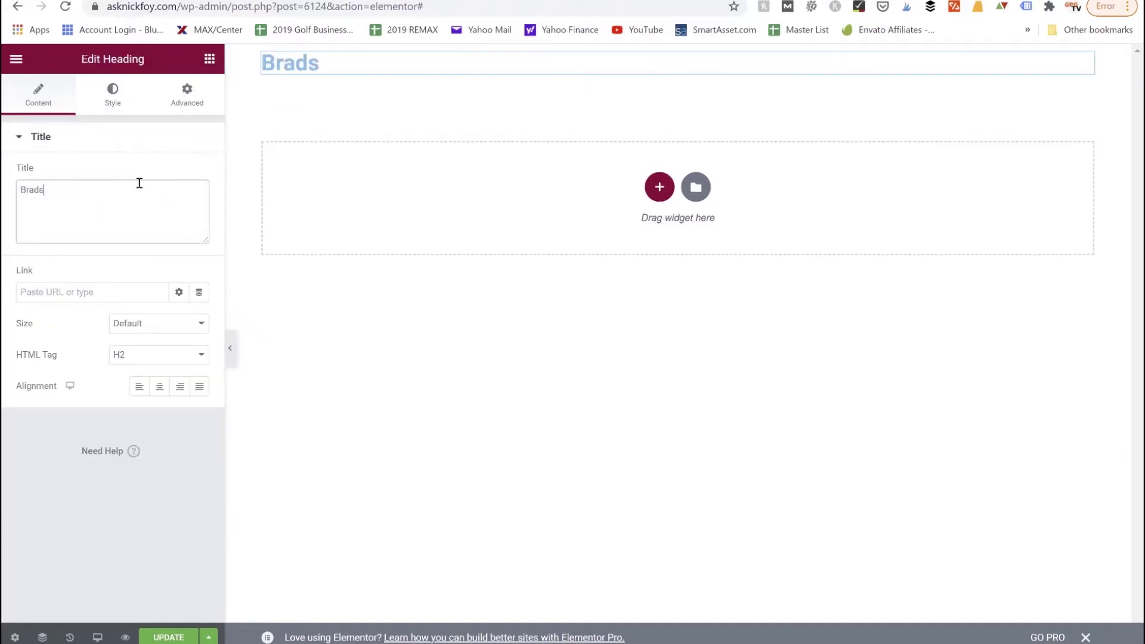
pyautogui.press('BackSpace')
pyautogui.write('fr')
pyautogui.press('BackSpace')
pyautogui.write('ord Shores')
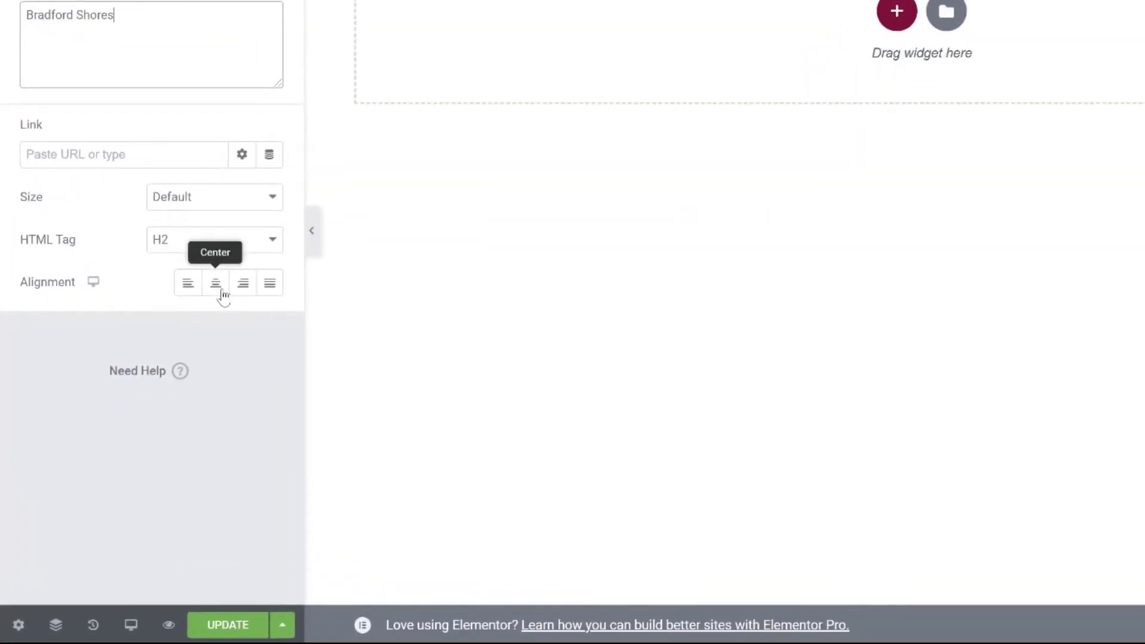
pyautogui.click(221, 294)
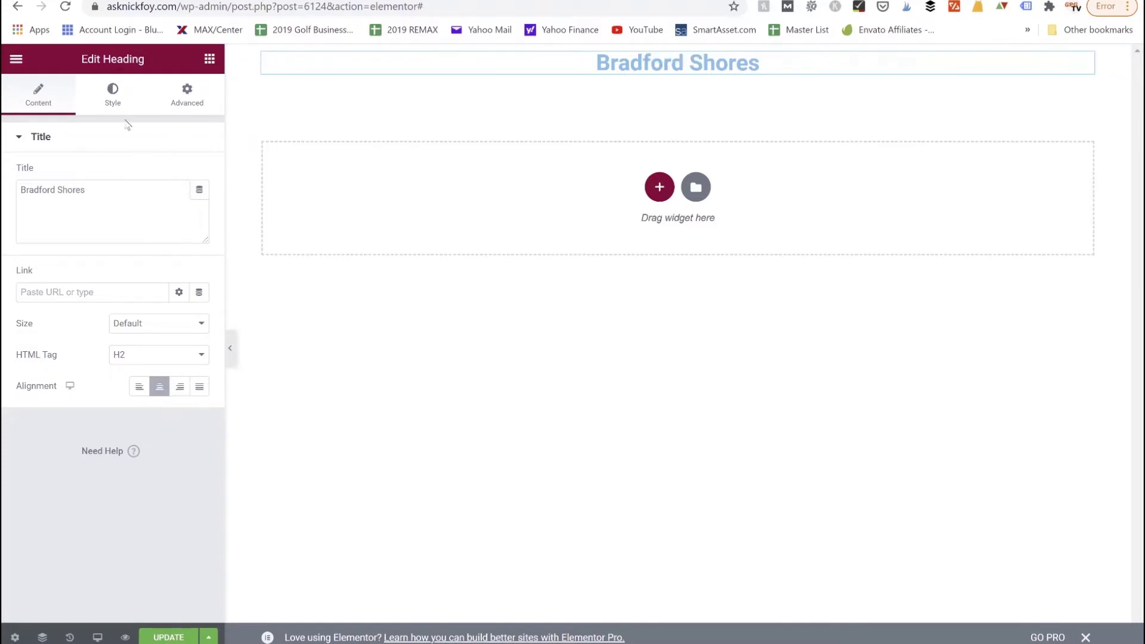
# - Set the heading's text color to black (#000000)
pyautogui.click(110, 101)
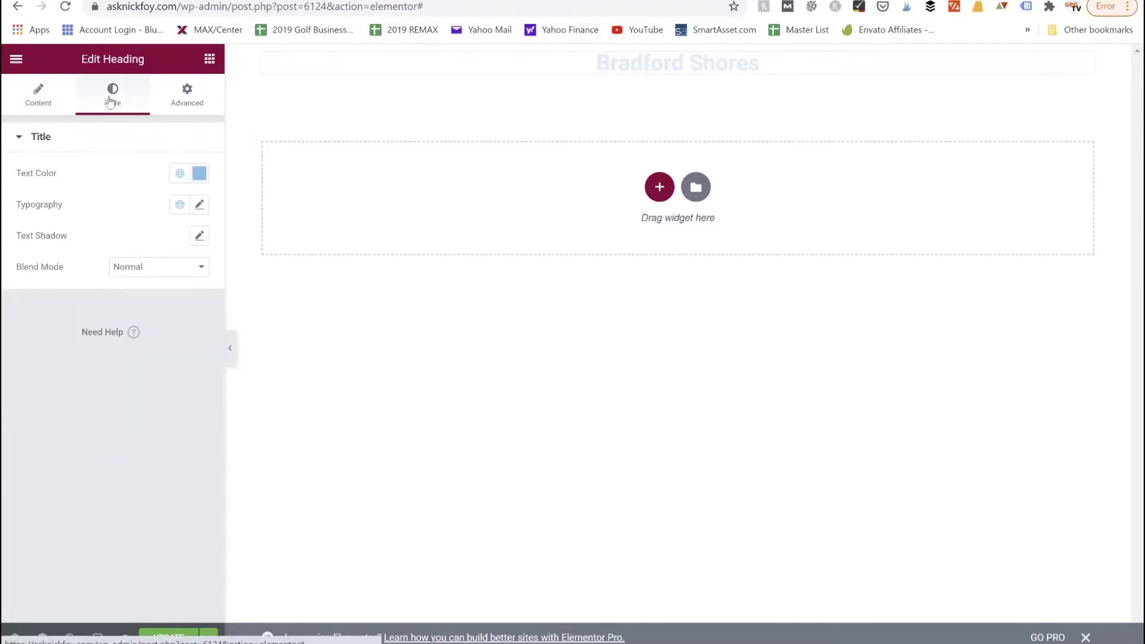
pyautogui.click(200, 176)
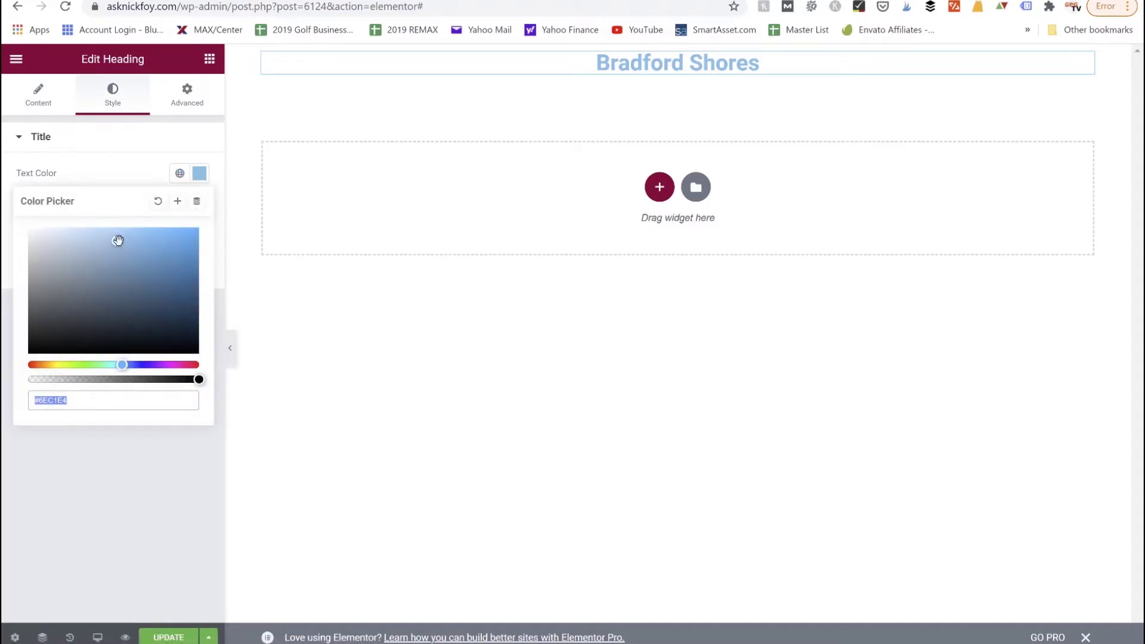
pyautogui.moveTo(118, 239); pyautogui.dragTo(208, 367)
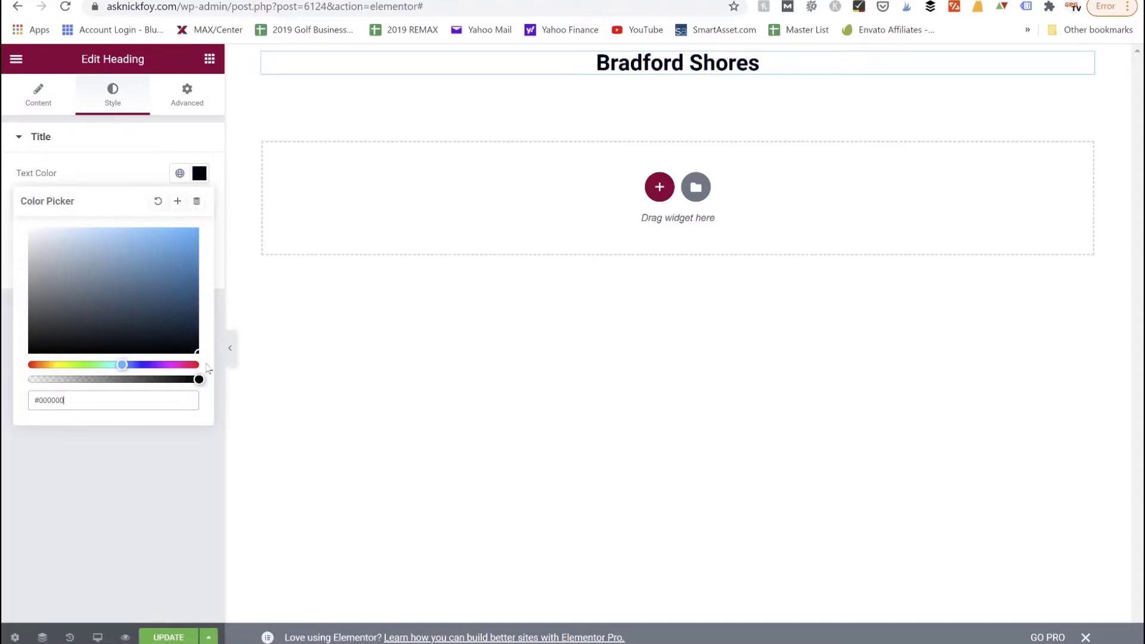
pyautogui.click(127, 170)
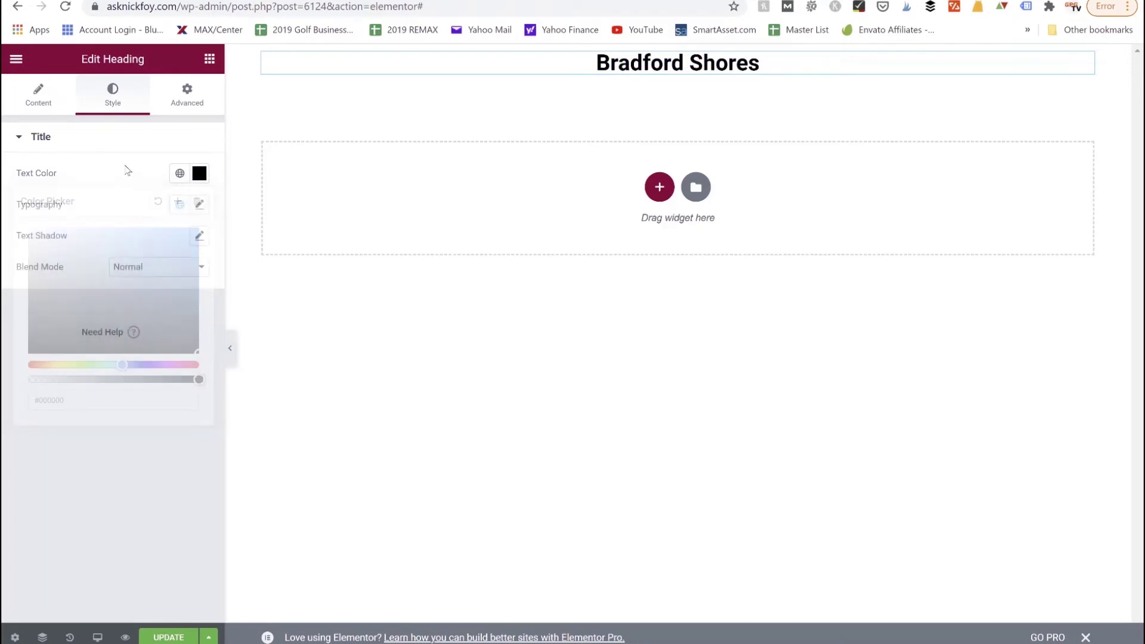
# - Set the heading's typography to a size of 68 px and a weight of 700
pyautogui.click(199, 205)
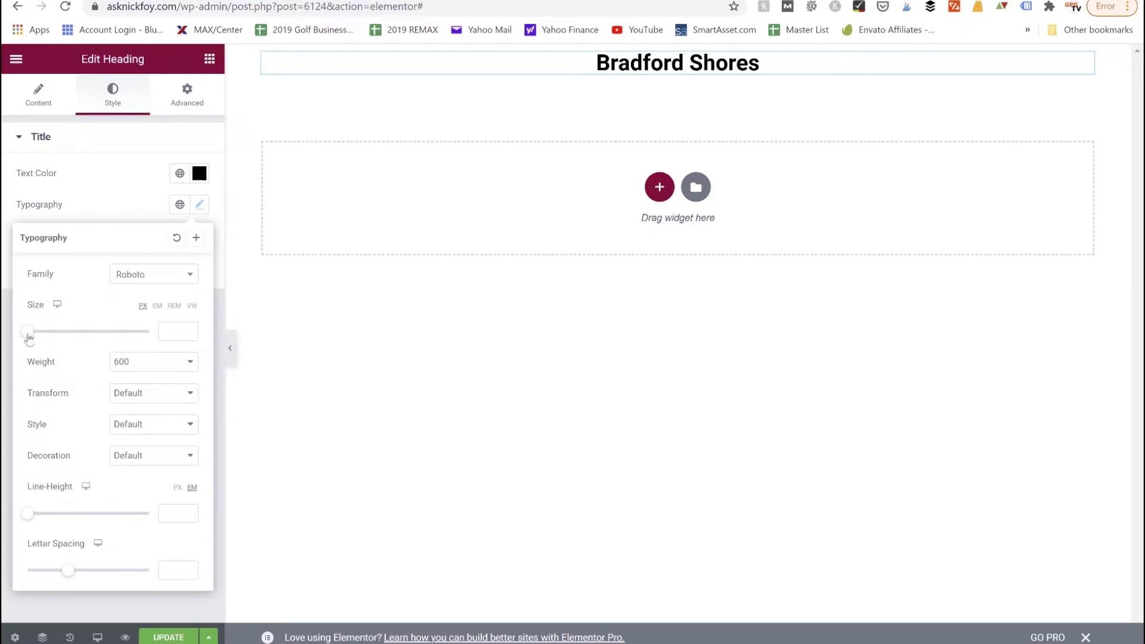
pyautogui.moveTo(29, 338); pyautogui.dragTo(70, 339)
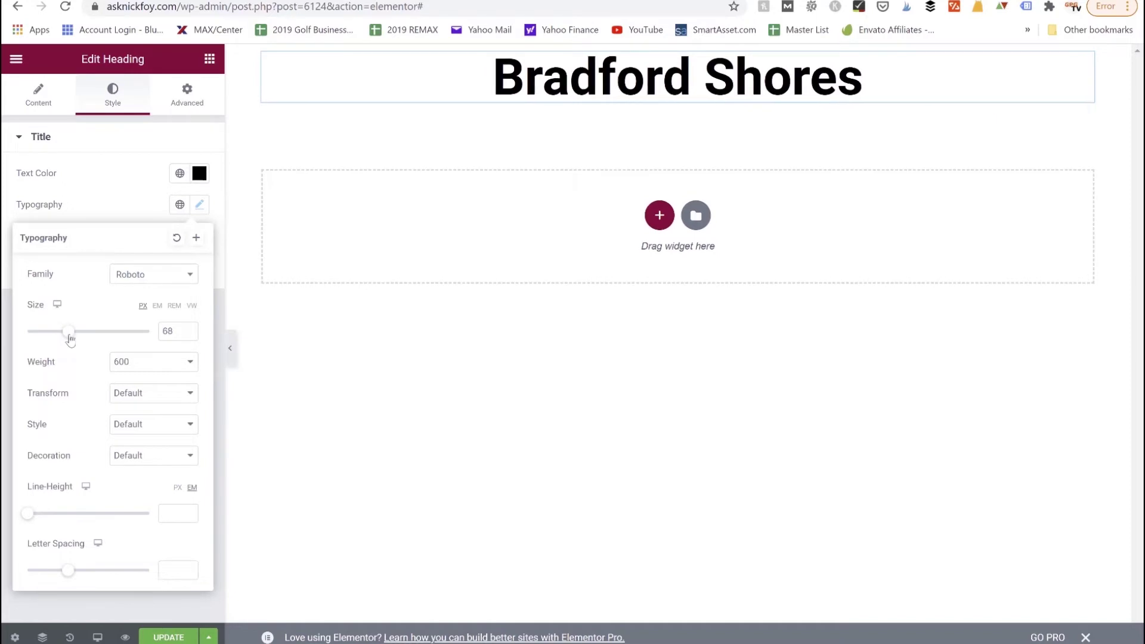
pyautogui.click(118, 200)
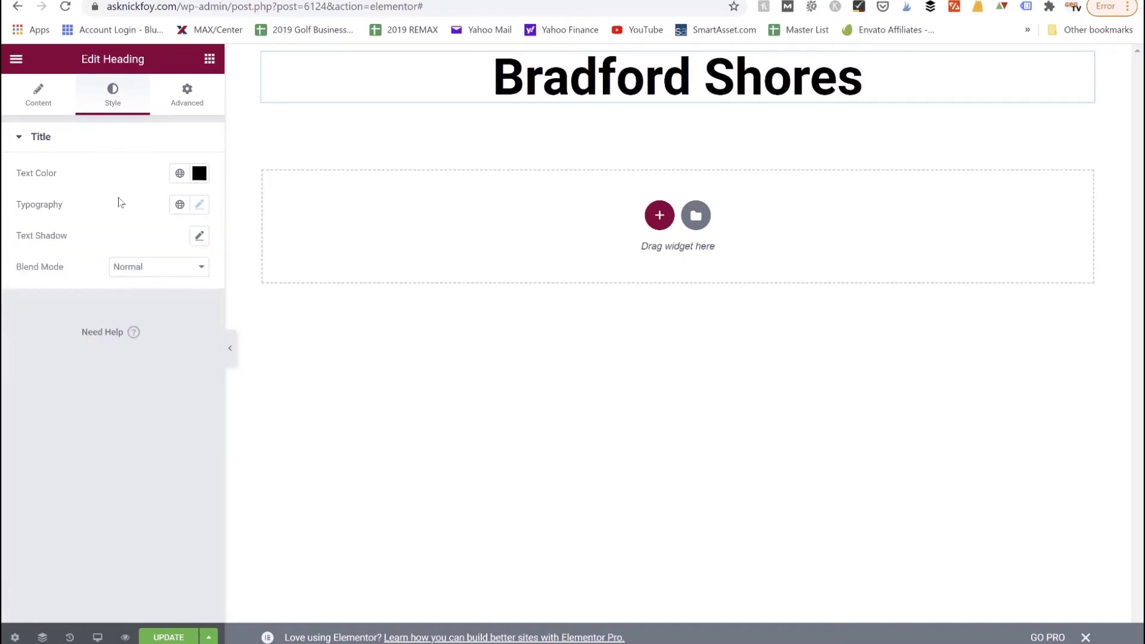
pyautogui.click(199, 210)
pyautogui.click(146, 363)
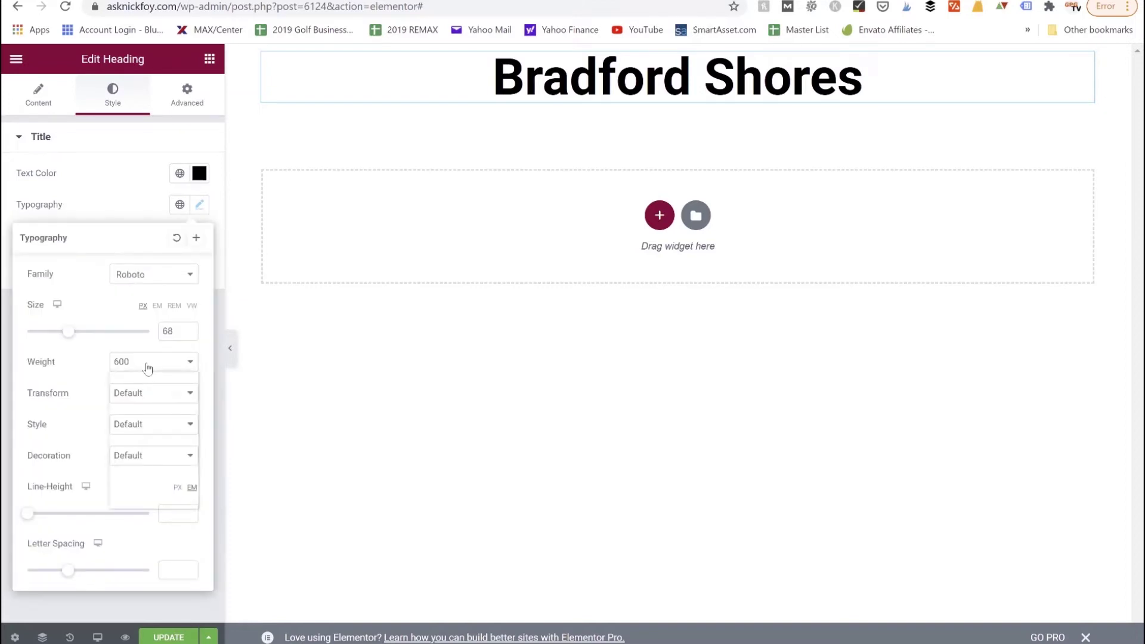
pyautogui.click(138, 446)
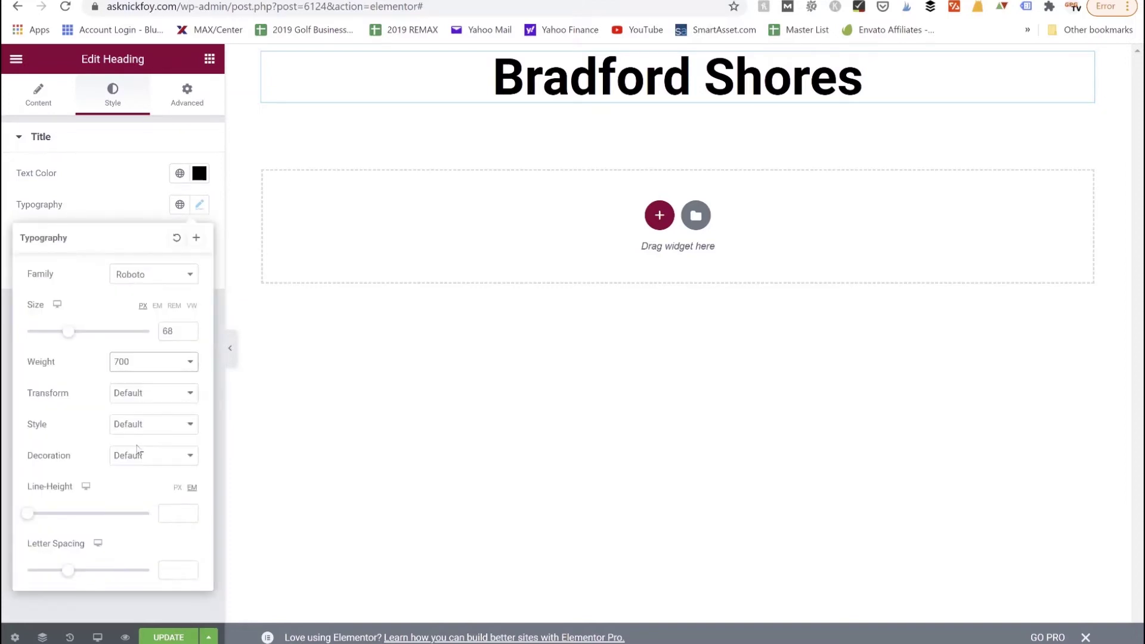
# - Examine the Transform, Style and Decoration options in the heading's typography settings
pyautogui.click(130, 395)
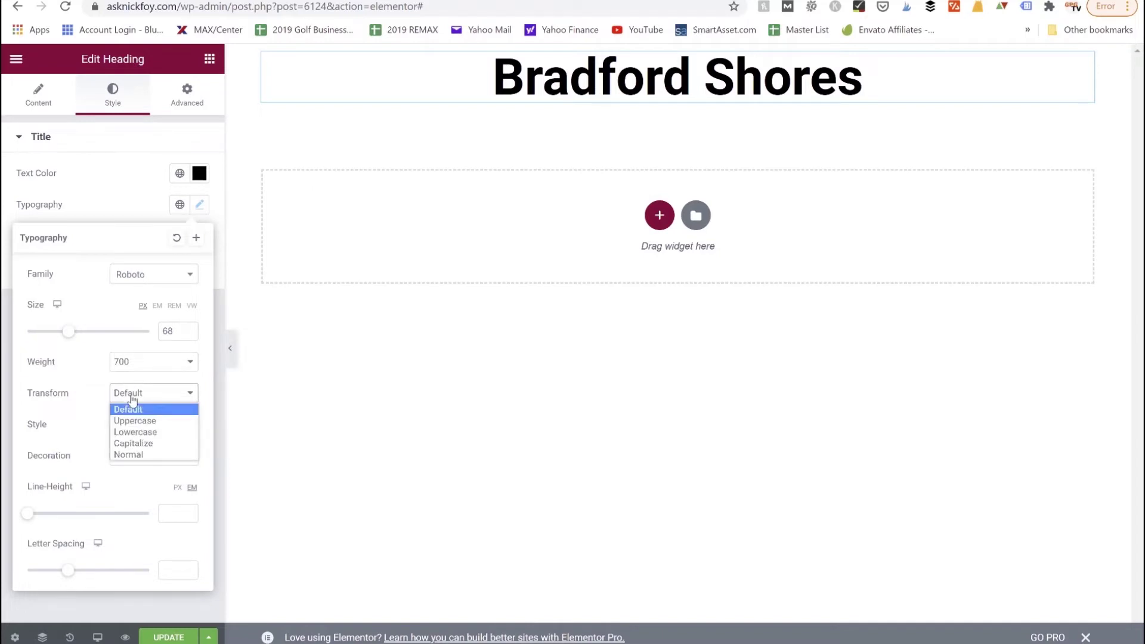
pyautogui.click(132, 398)
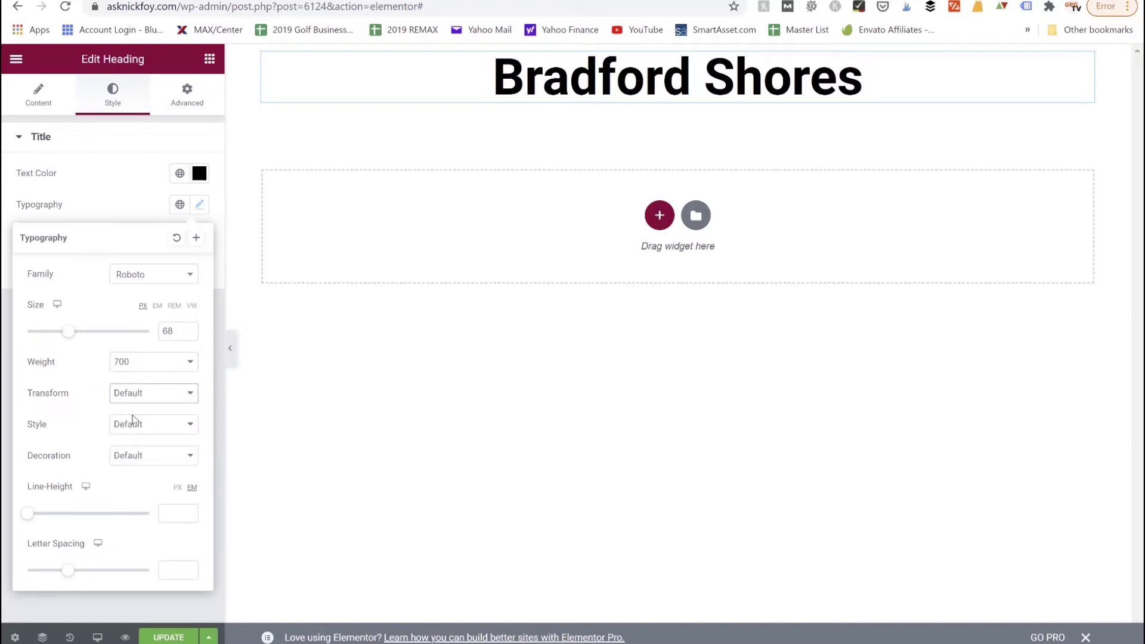
pyautogui.click(134, 421)
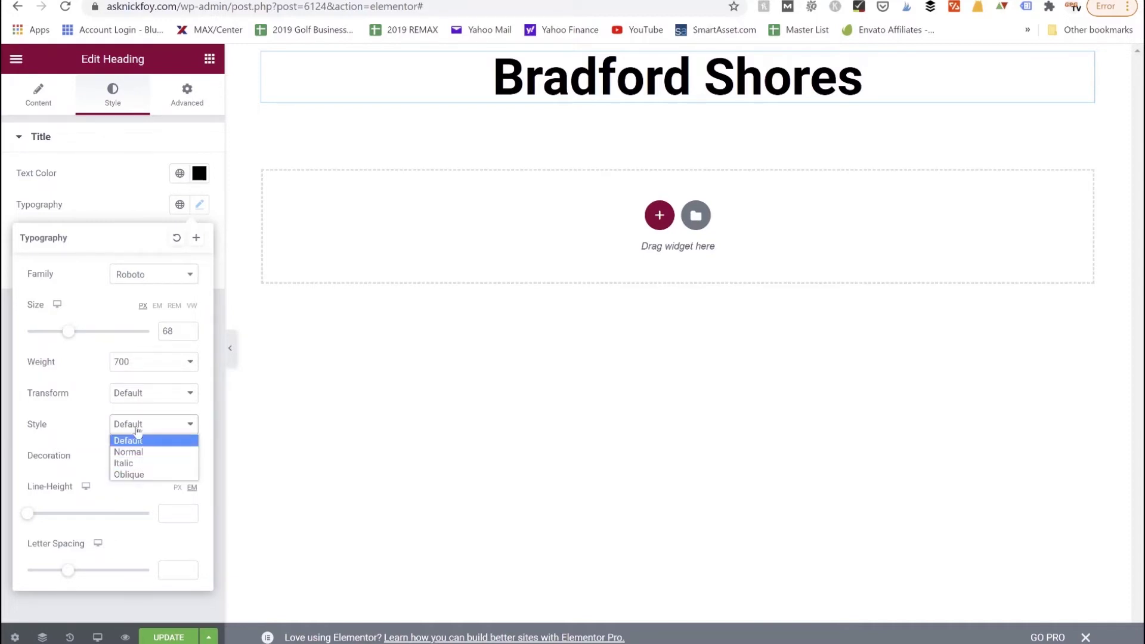
pyautogui.click(138, 428)
pyautogui.click(143, 458)
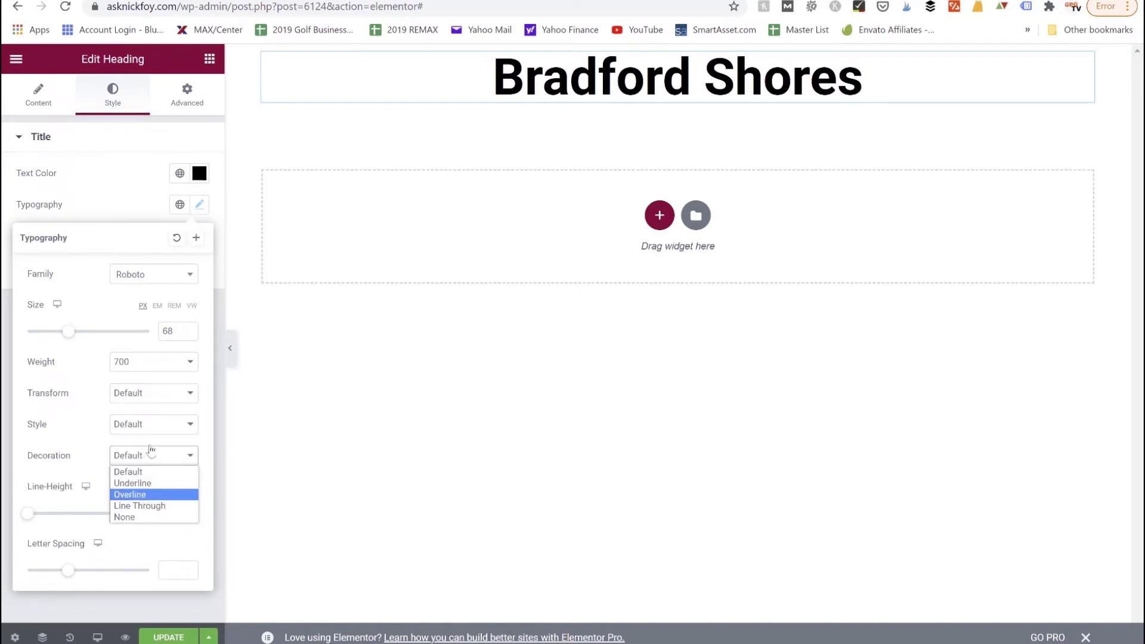
pyautogui.click(150, 462)
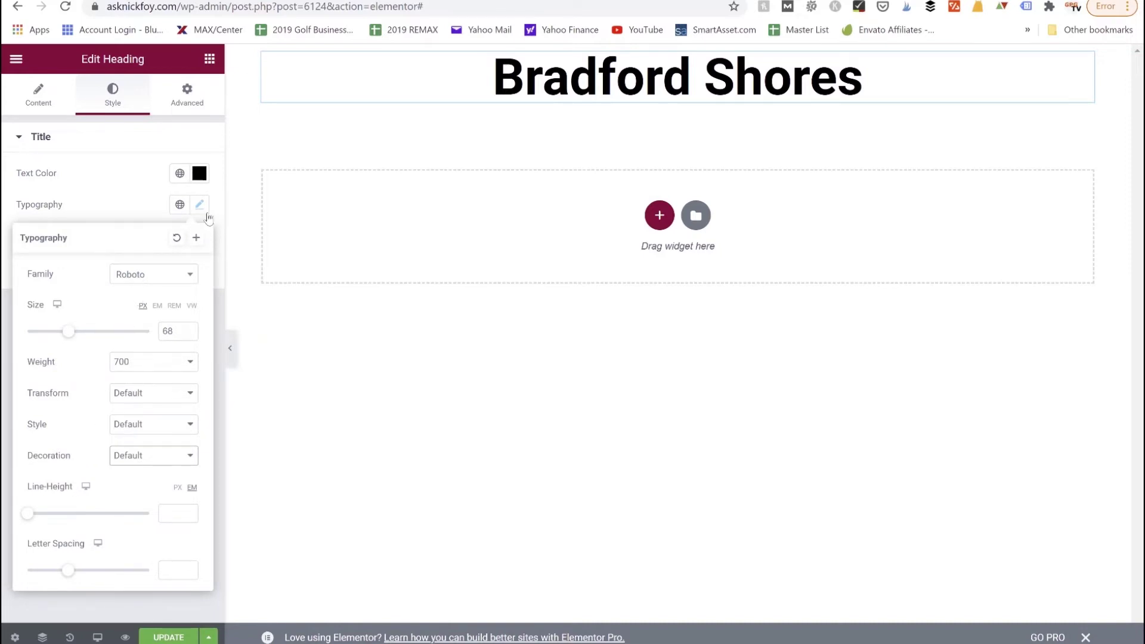
pyautogui.click(149, 213)
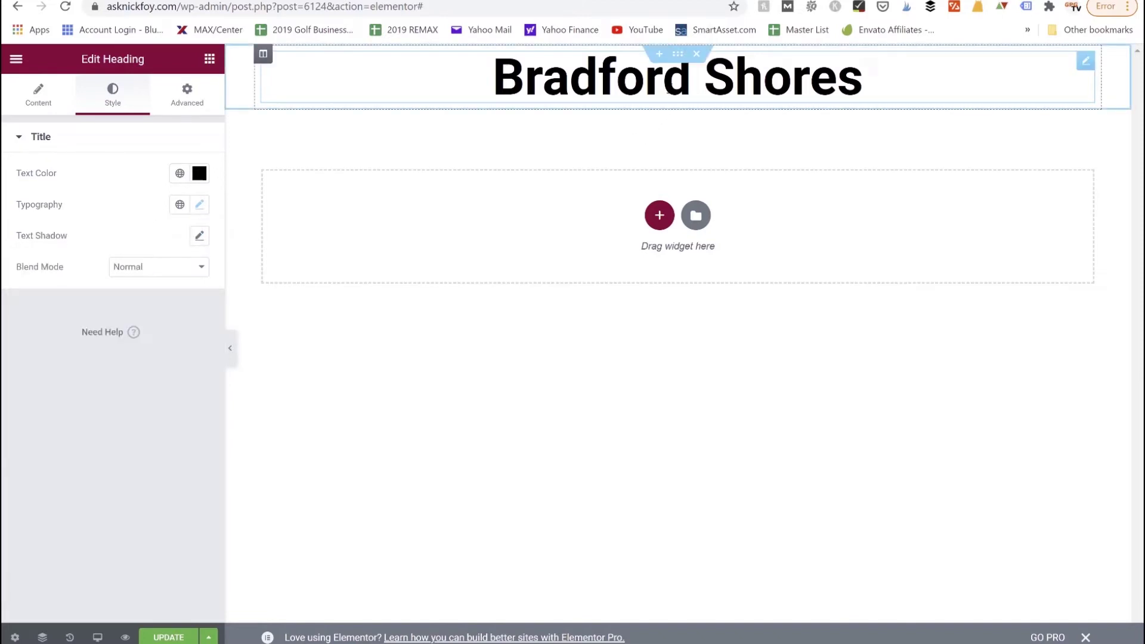
pyautogui.click(32, 103)
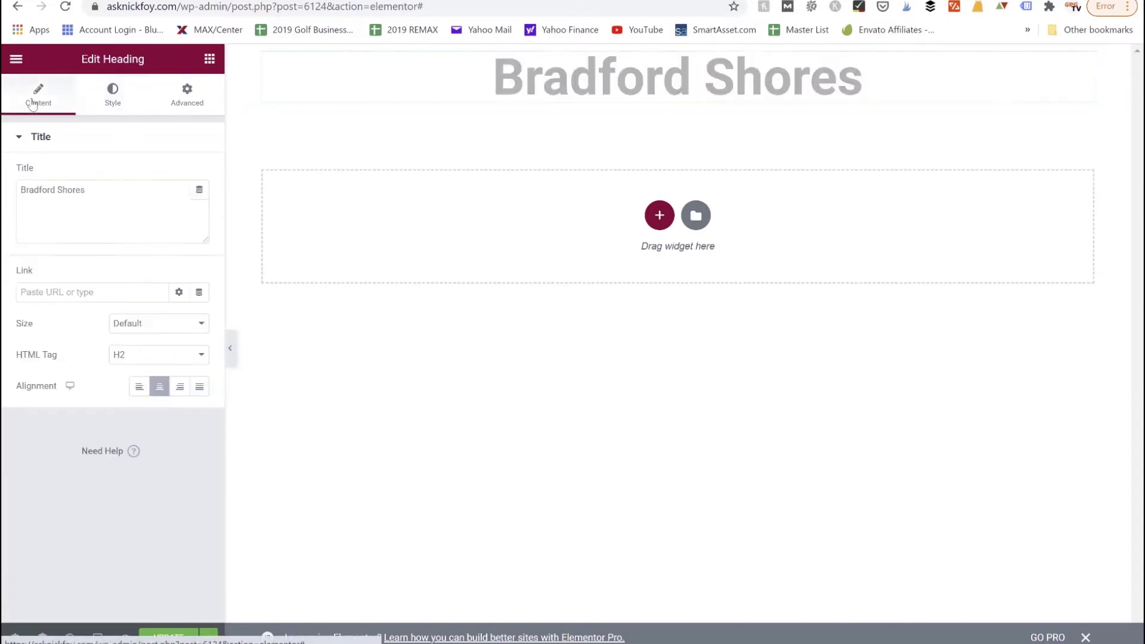
# - Add a Text Editor widget below the heading and replace its placeholder text with "Neighborhood Location: South Bend, IN"
pyautogui.click(209, 58)
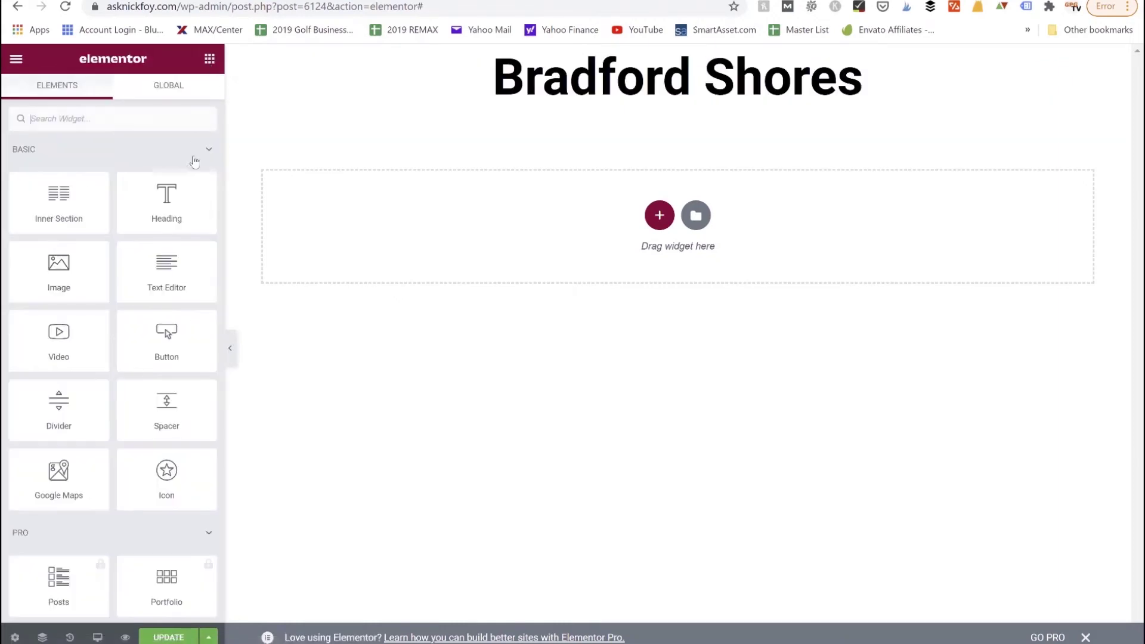
pyautogui.moveTo(173, 273); pyautogui.dragTo(587, 108)
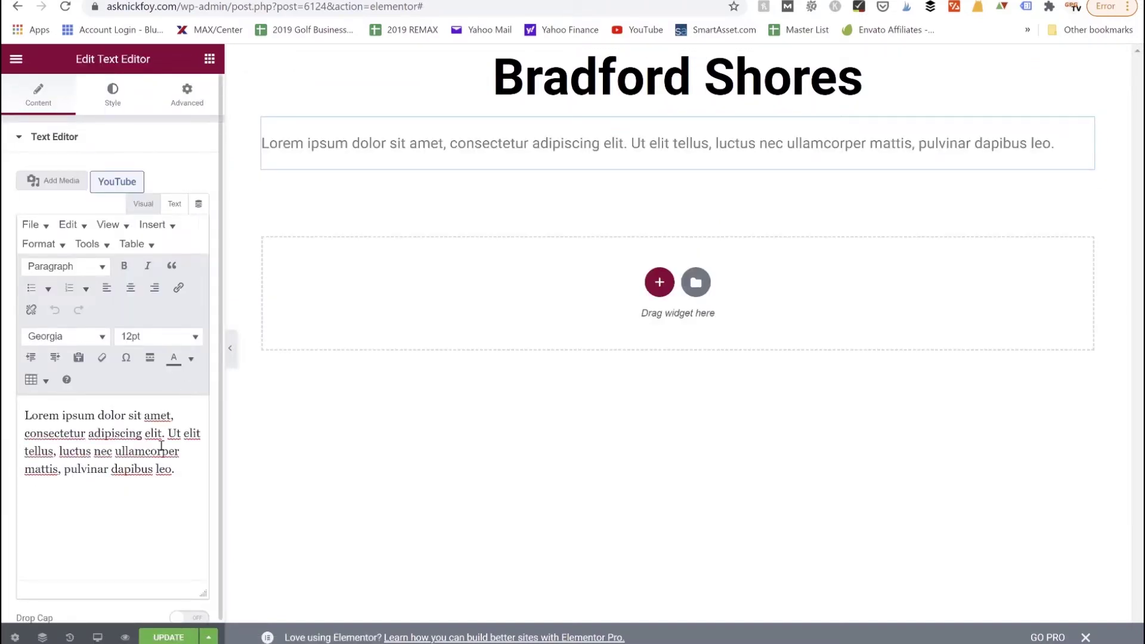
pyautogui.moveTo(185, 470); pyautogui.dragTo(24, 417)
pyautogui.write('Neighborhood Location: South Bend, IN')
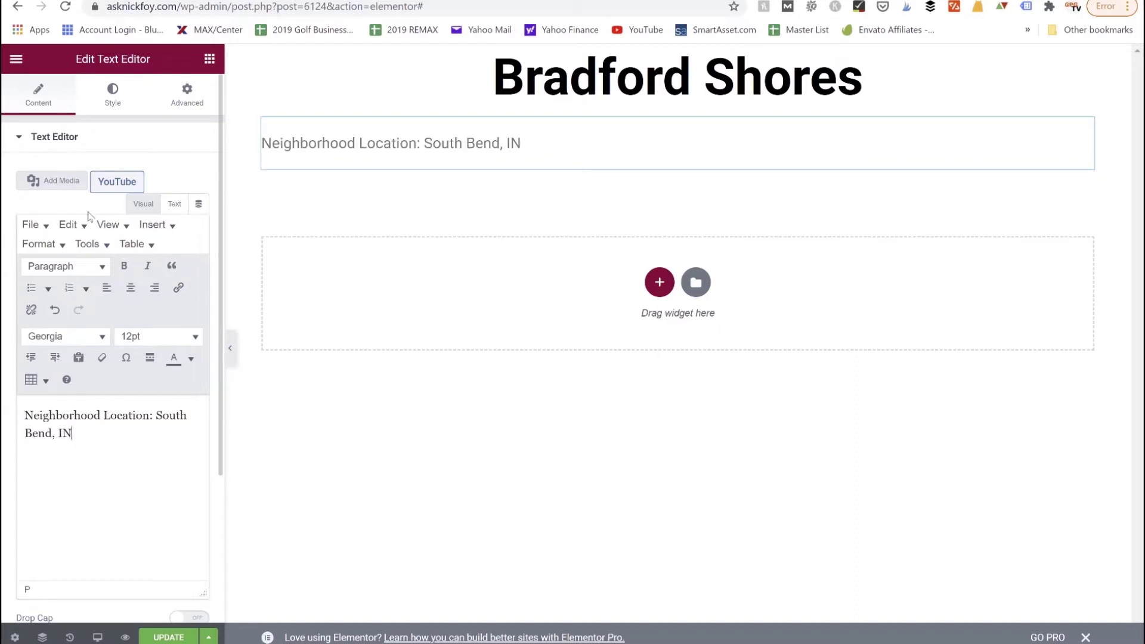
# - Center the neighborhood location text and set its text color to black (#000000)
pyautogui.click(114, 96)
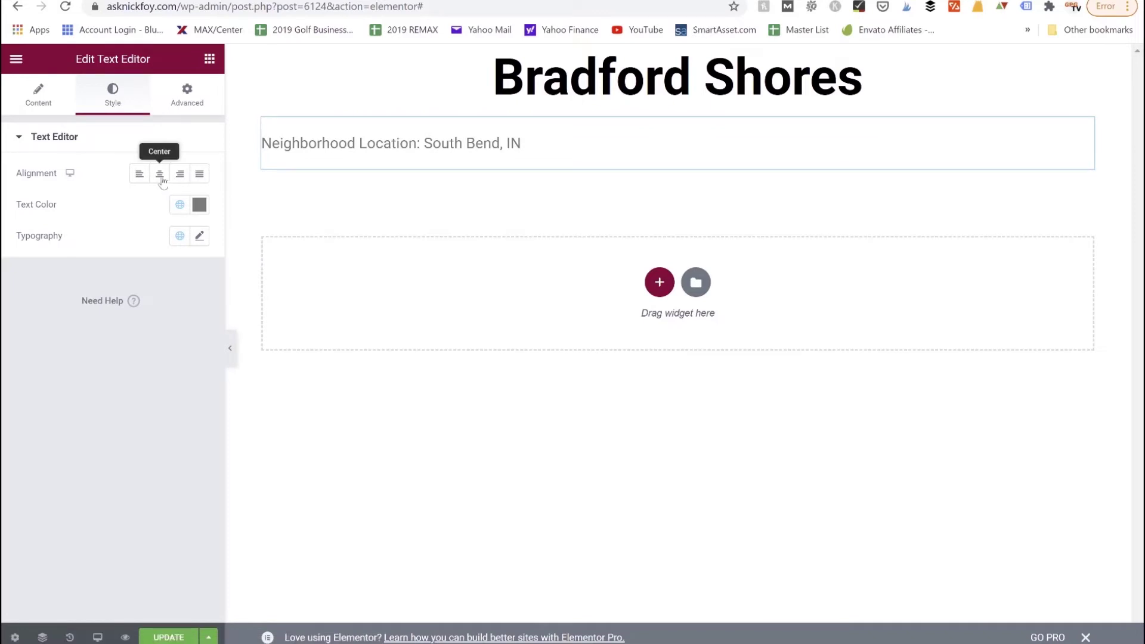
pyautogui.click(162, 181)
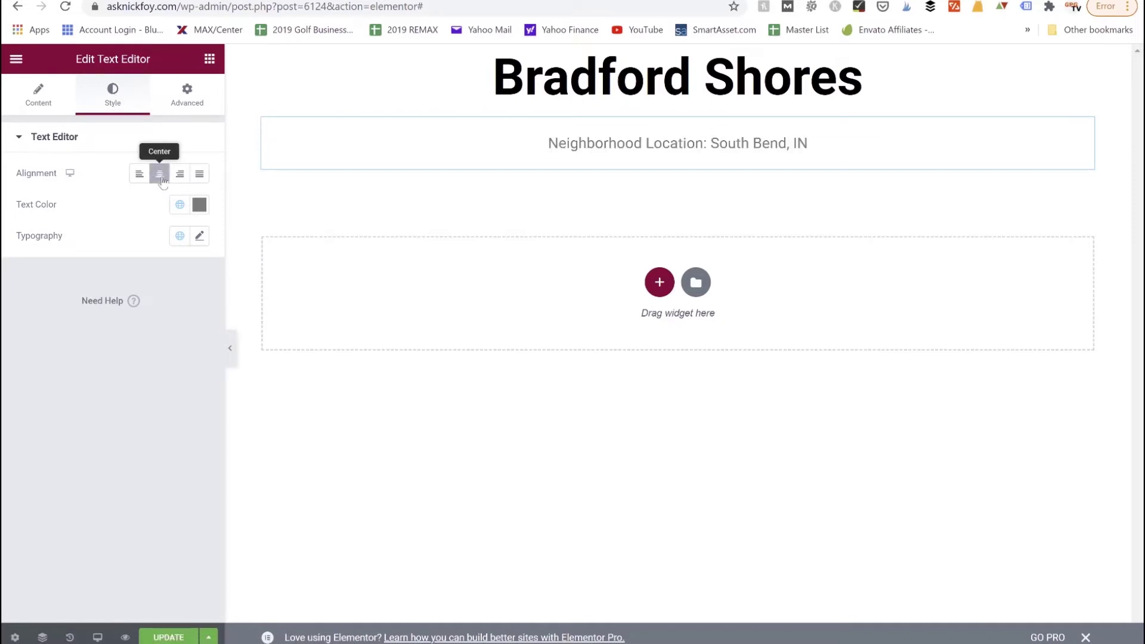
pyautogui.click(199, 205)
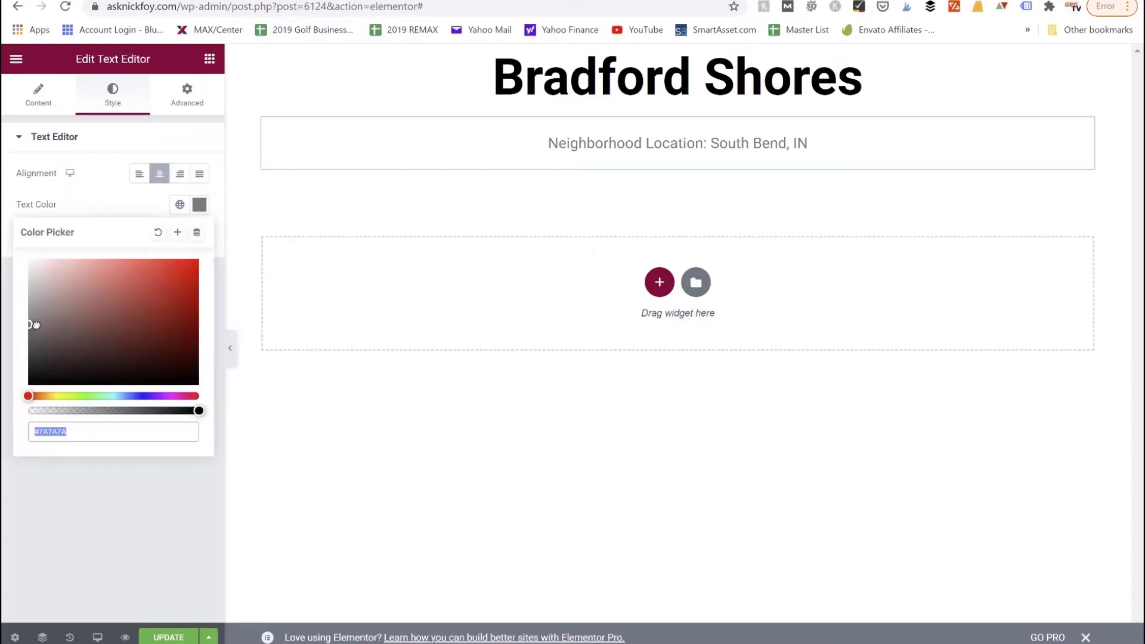
pyautogui.write('#180000')
pyautogui.moveTo(253, 429); pyautogui.dragTo(203, 420)
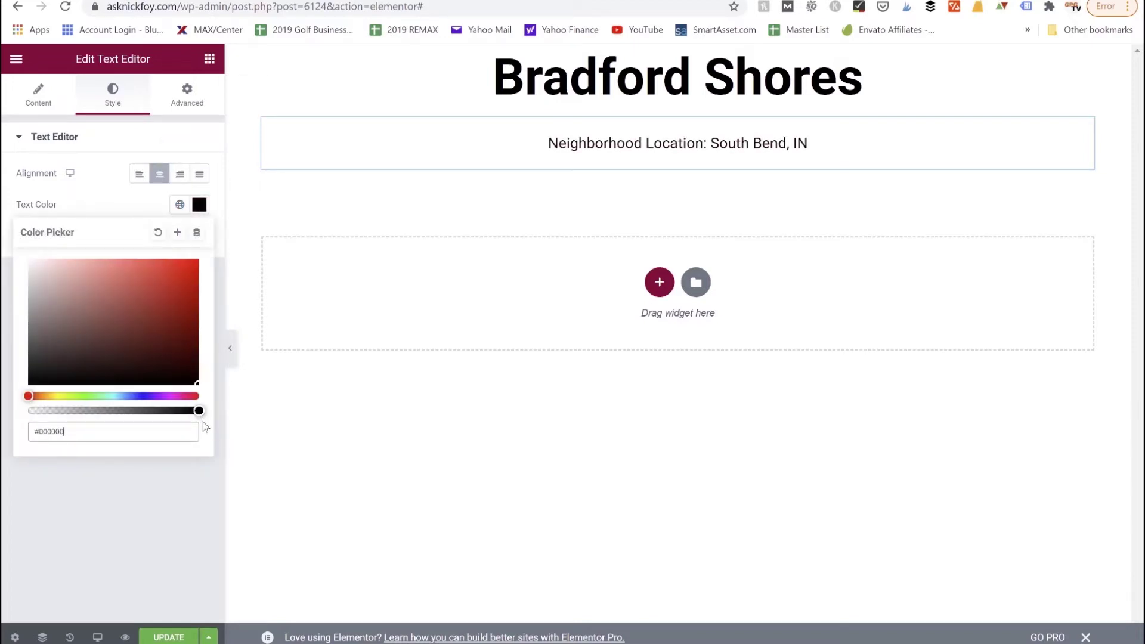
pyautogui.click(138, 217)
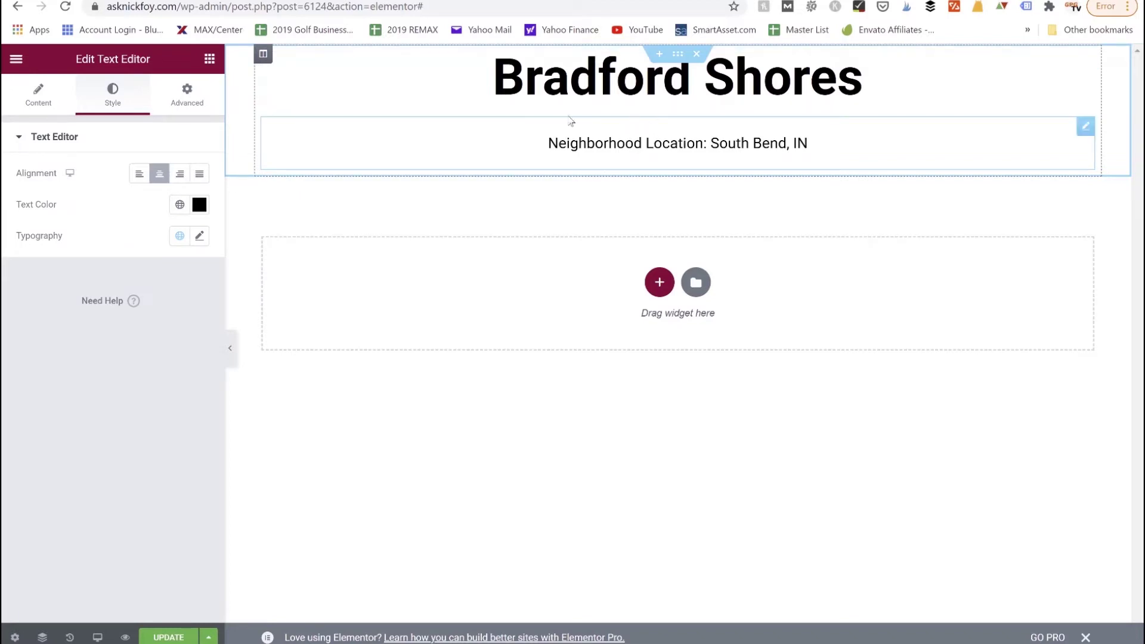
# - Set the widgets space of the column holding the heading and location text to 0 px
pyautogui.click(263, 55)
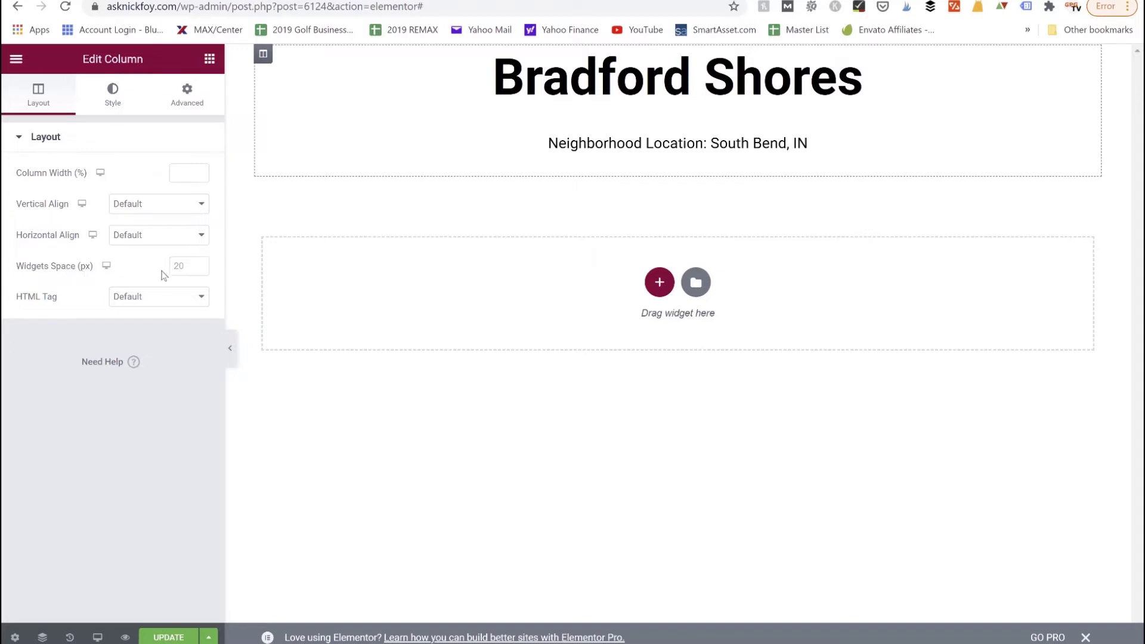
pyautogui.click(200, 268)
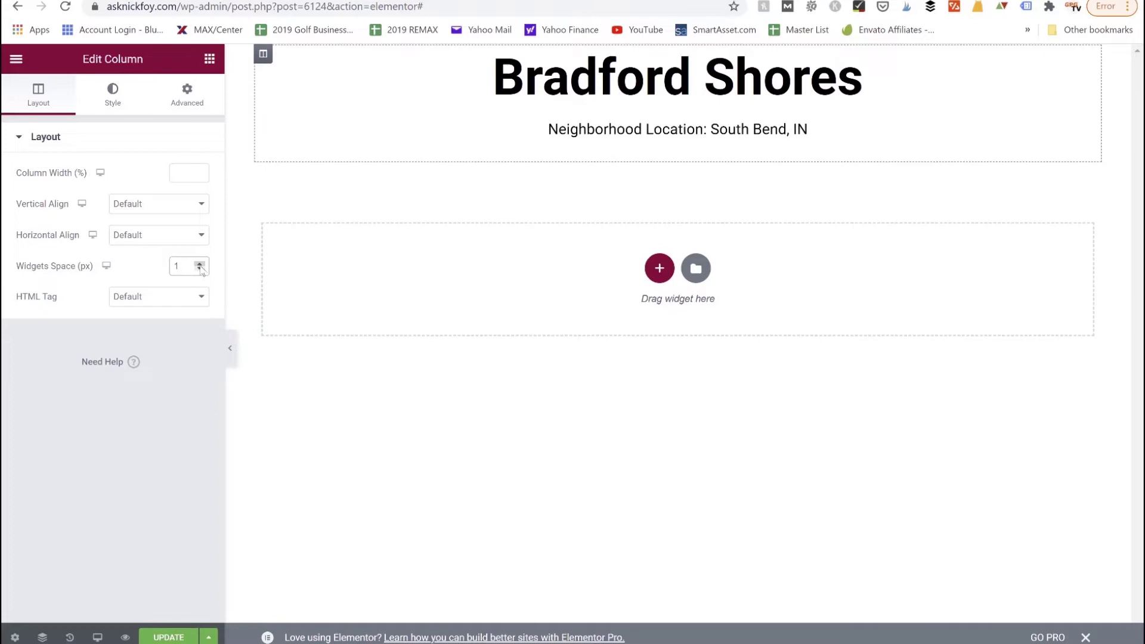
pyautogui.click(200, 266)
pyautogui.click(200, 269)
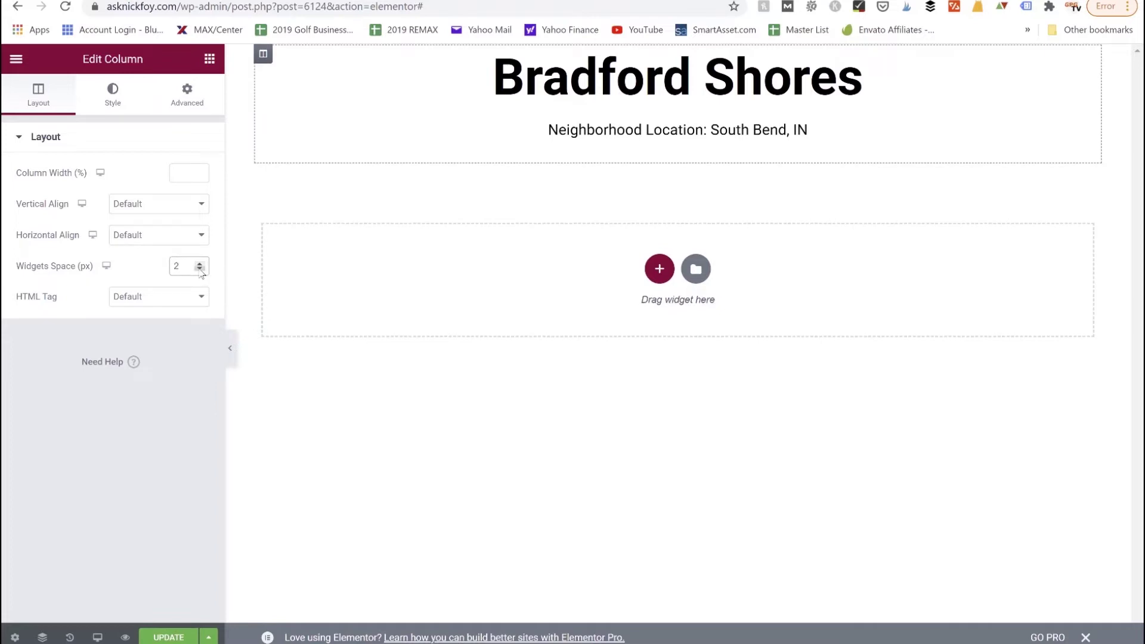
pyautogui.click(200, 269)
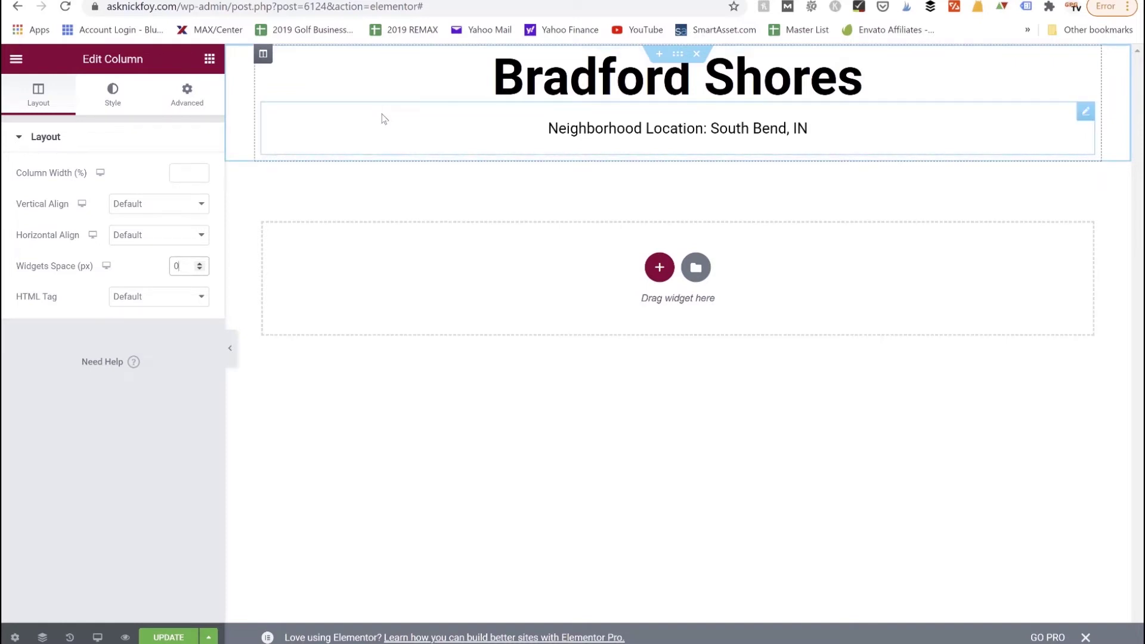
# - Try a widgets space of up to 9 px in the column and bring it back to 0 px
pyautogui.click(199, 264)
pyautogui.click(200, 263)
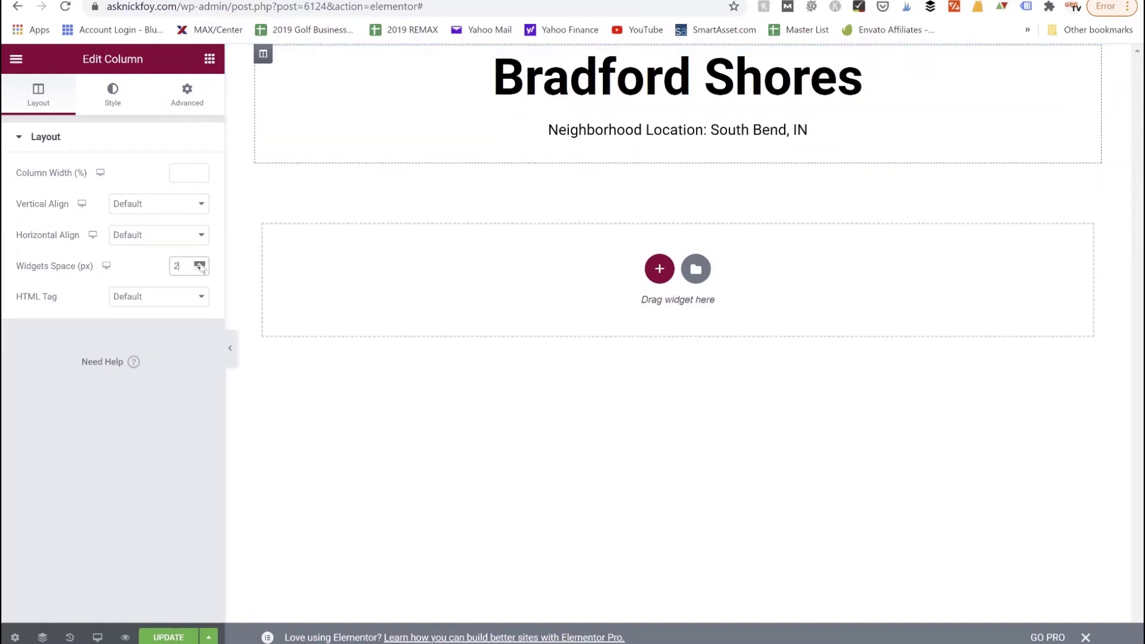
pyautogui.click(200, 263)
pyautogui.click(199, 264)
pyautogui.click(199, 263)
pyautogui.click(200, 263)
pyautogui.click(199, 263)
pyautogui.click(200, 263)
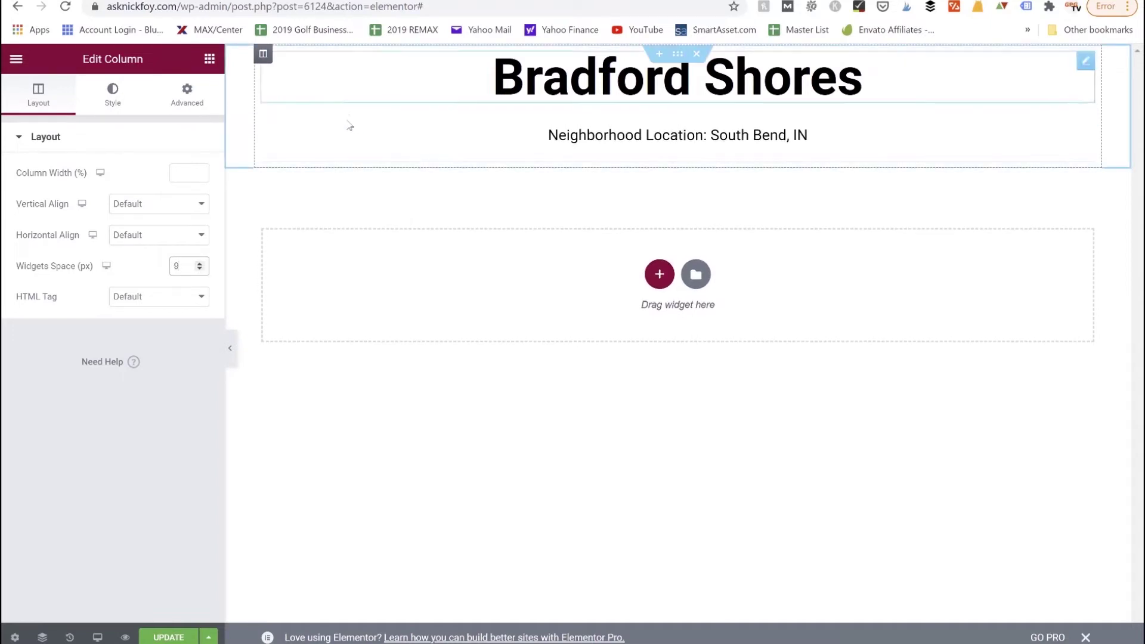
pyautogui.click(200, 268)
pyautogui.click(201, 269)
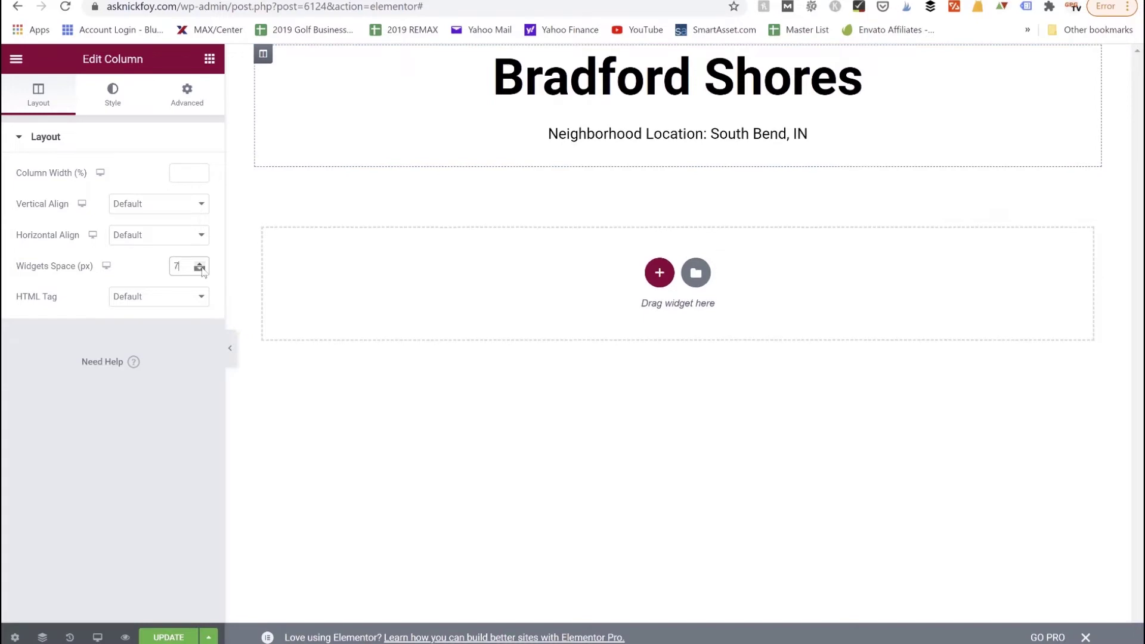
pyautogui.click(200, 268)
pyautogui.click(200, 269)
pyautogui.click(201, 269)
pyautogui.click(201, 268)
pyautogui.click(201, 268)
pyautogui.click(201, 269)
pyautogui.click(200, 269)
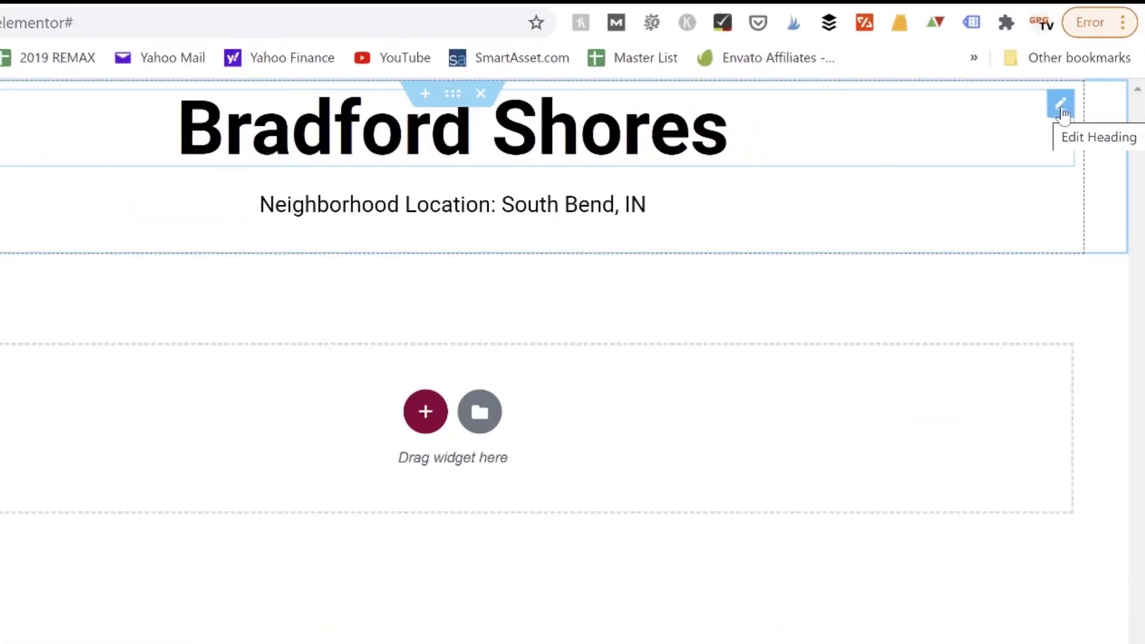
# - Try a padding of -1 px on all sides of the Bradford Shores heading, then unlink the sides and reset each to 0
pyautogui.click(1061, 106)
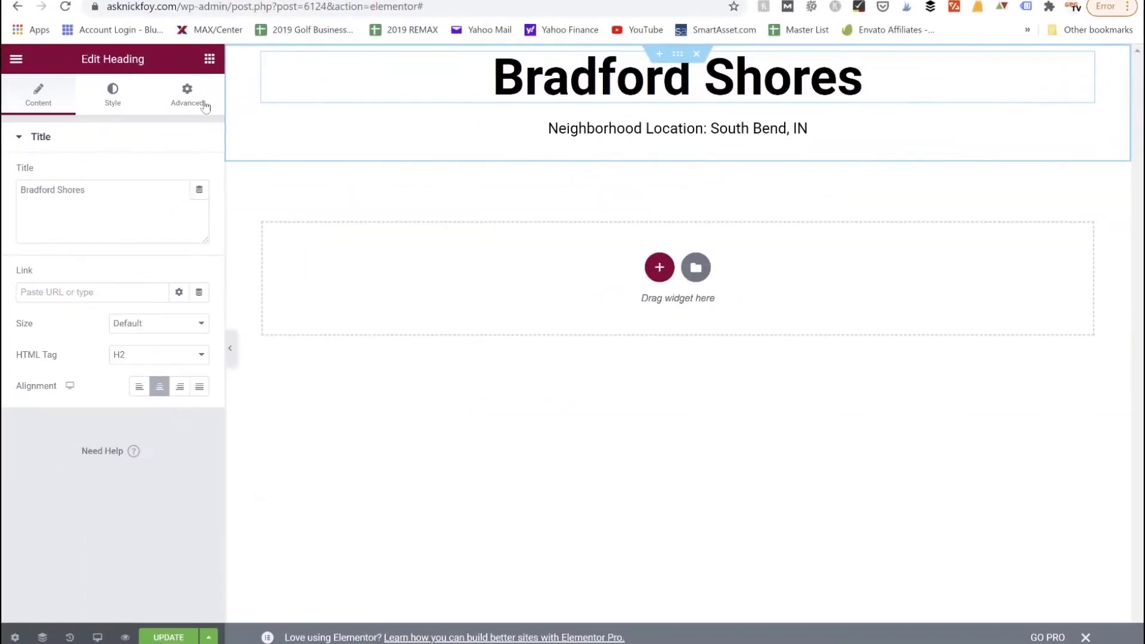
pyautogui.click(187, 102)
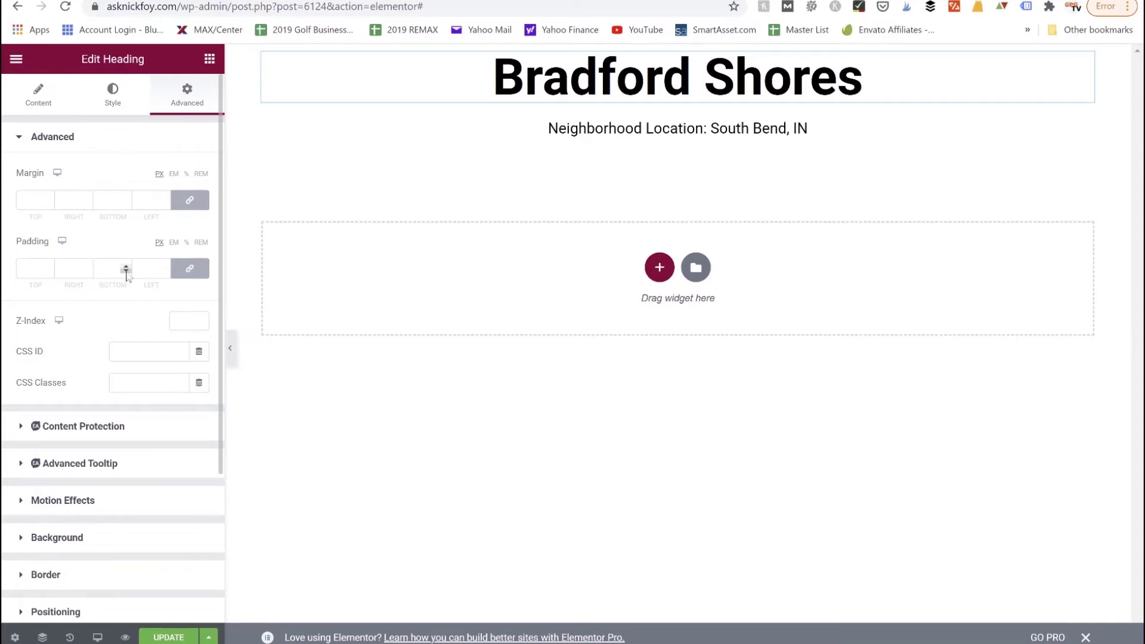
pyautogui.click(126, 271)
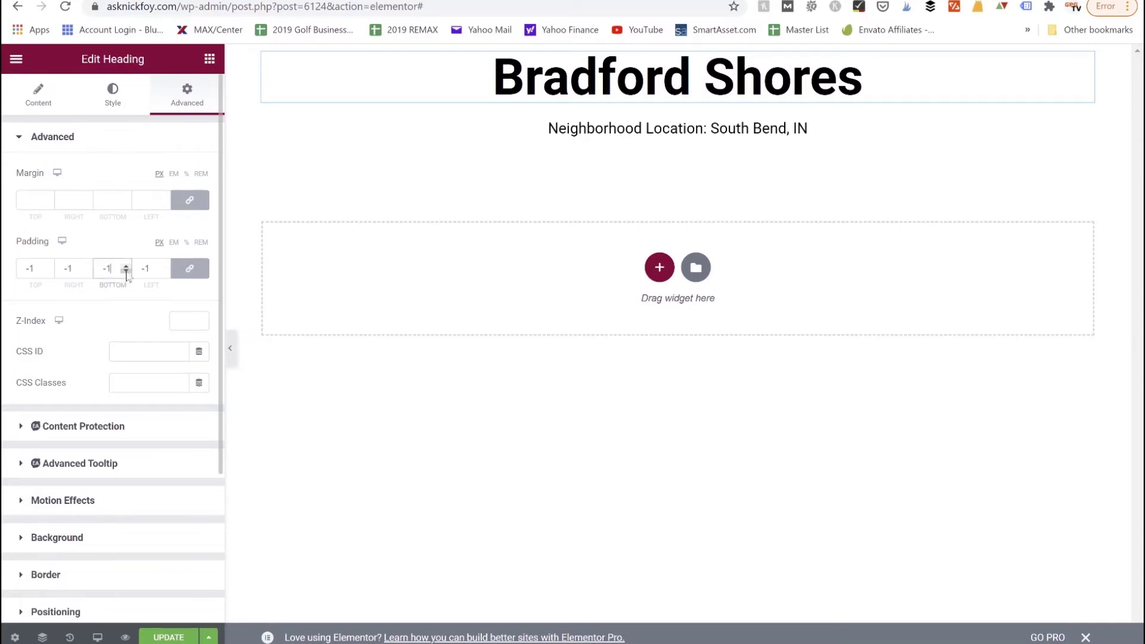
pyautogui.click(191, 272)
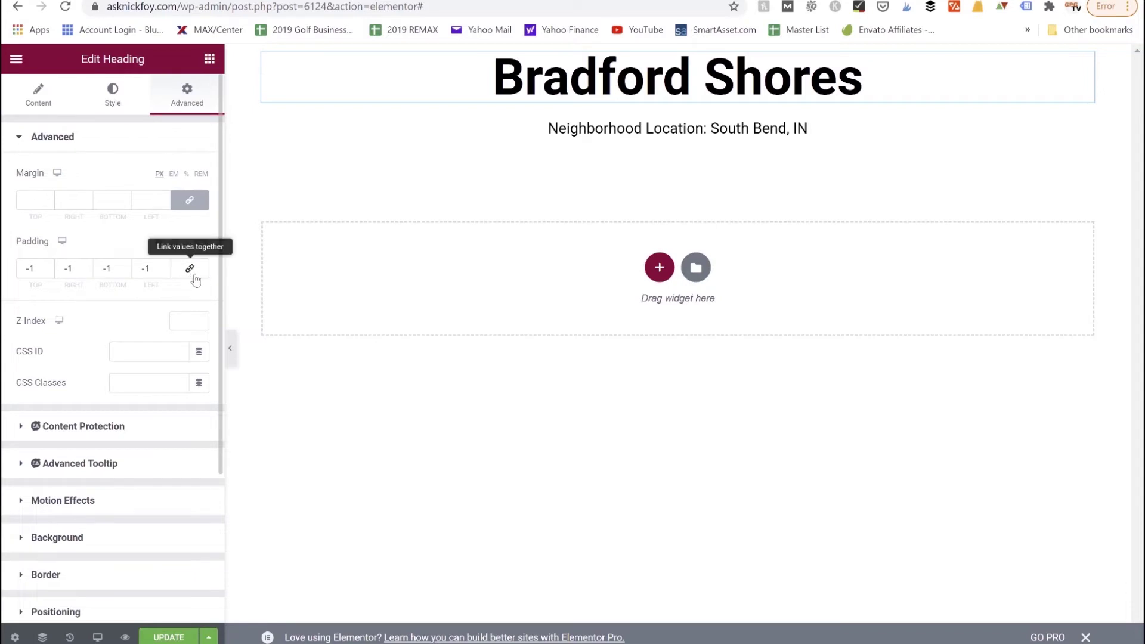
pyautogui.click(125, 265)
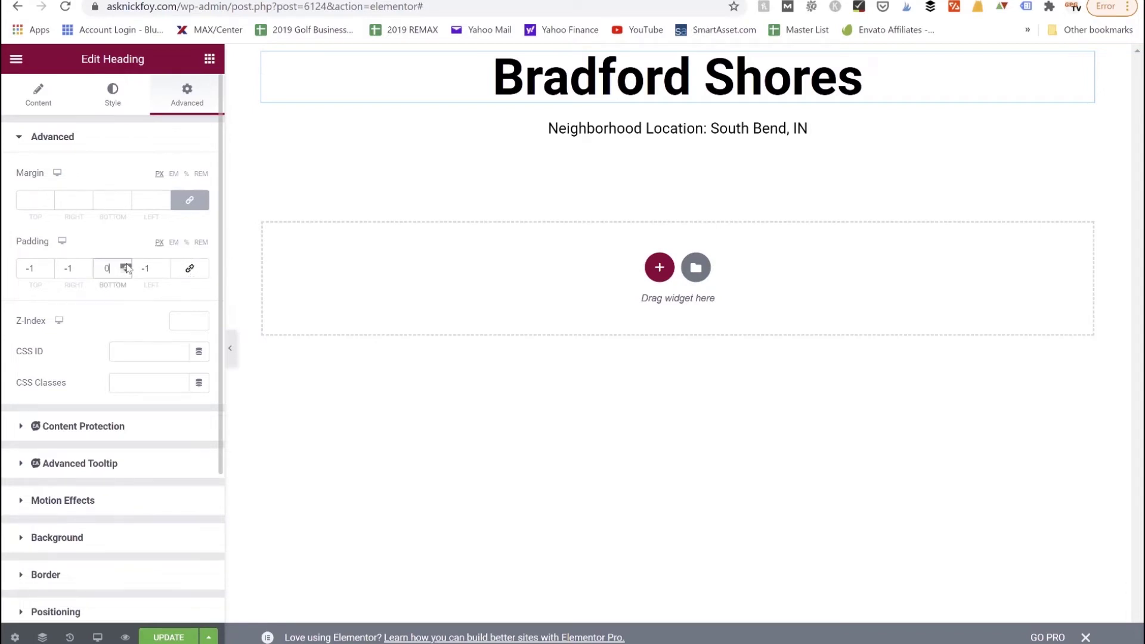
pyautogui.click(165, 266)
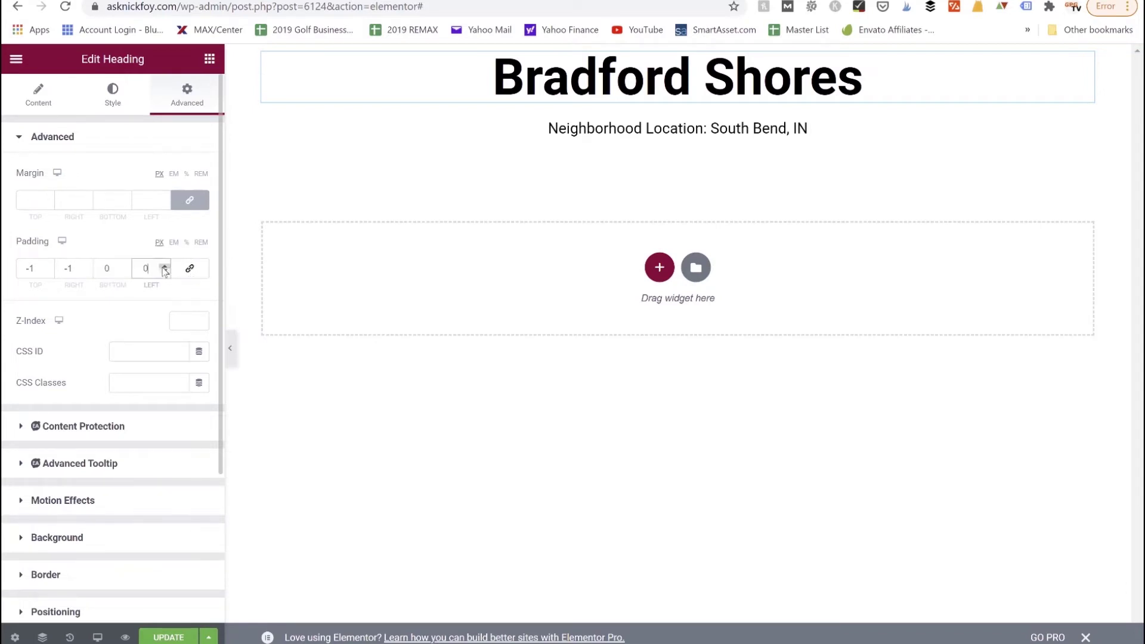
pyautogui.click(88, 267)
pyautogui.click(49, 265)
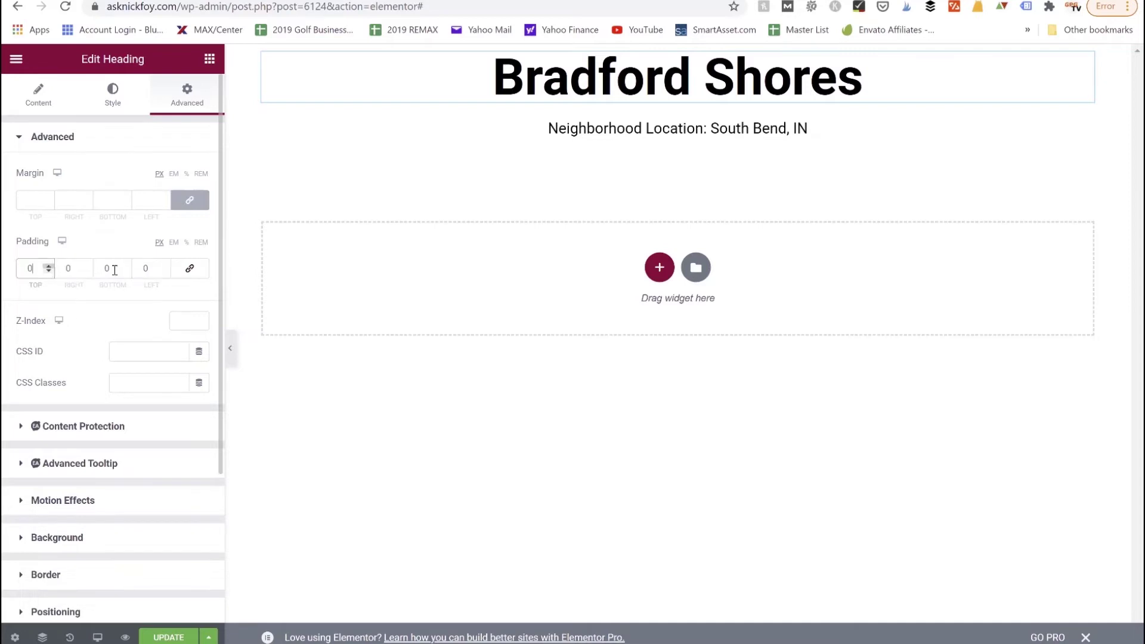
# - Try a linked padding of 1 px on all sides of the heading and return it to 0
pyautogui.click(189, 268)
pyautogui.click(126, 266)
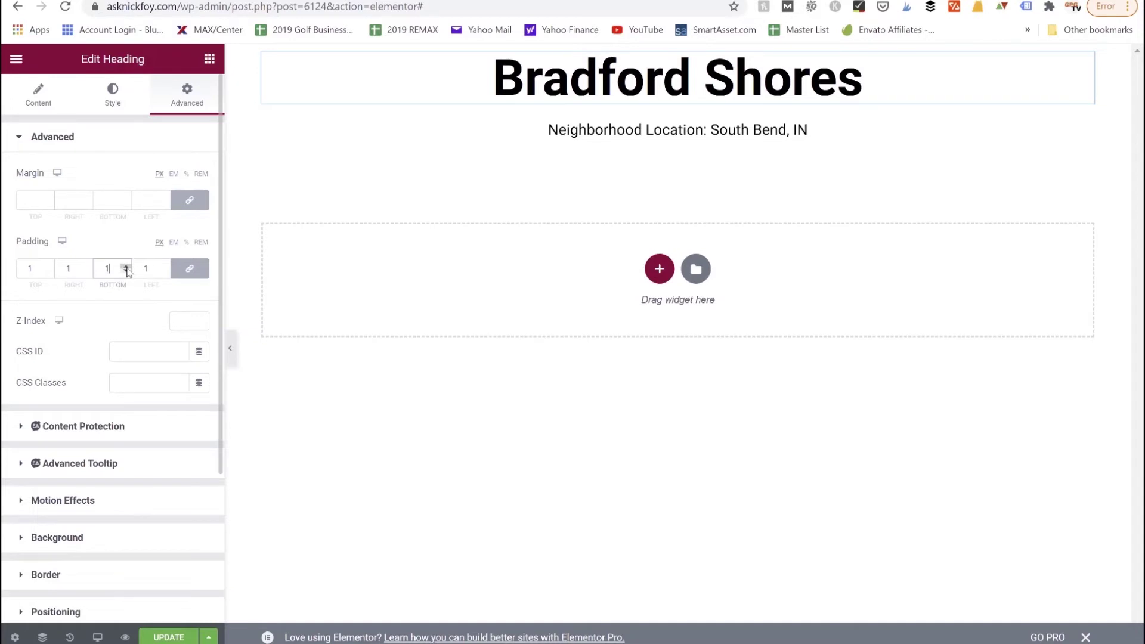
pyautogui.click(126, 271)
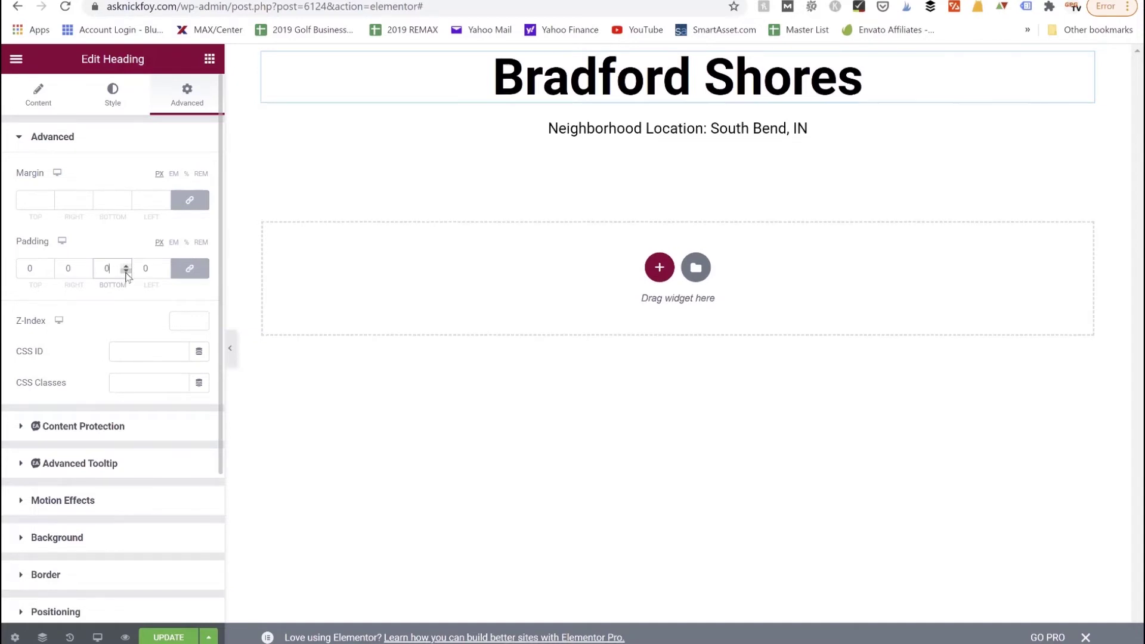
# - Unlink the heading's padding sides, try a bottom padding down to -11 px and bring it back to 0
pyautogui.click(190, 268)
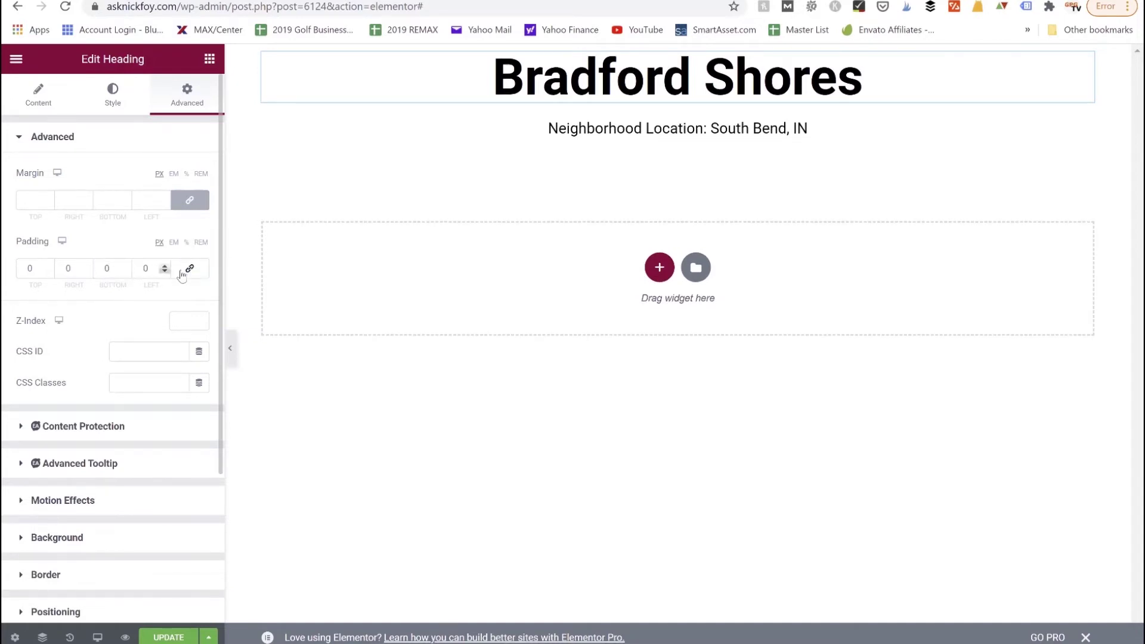
pyautogui.click(126, 272)
pyautogui.click(125, 271)
pyautogui.click(126, 271)
pyautogui.click(126, 271)
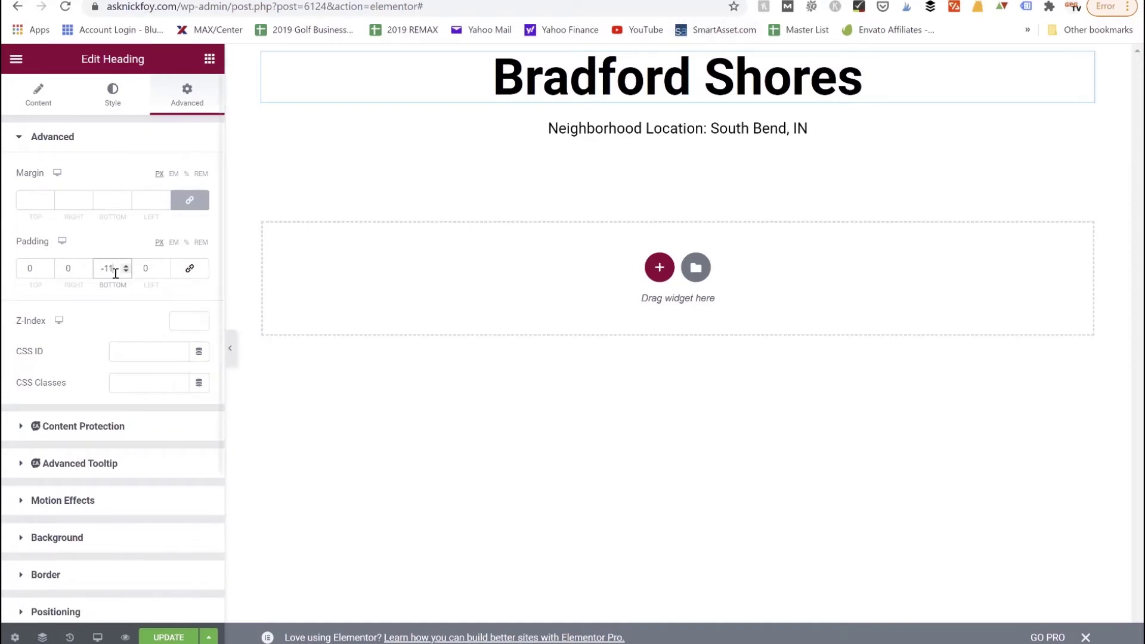
pyautogui.click(126, 267)
pyautogui.click(126, 266)
pyautogui.click(126, 267)
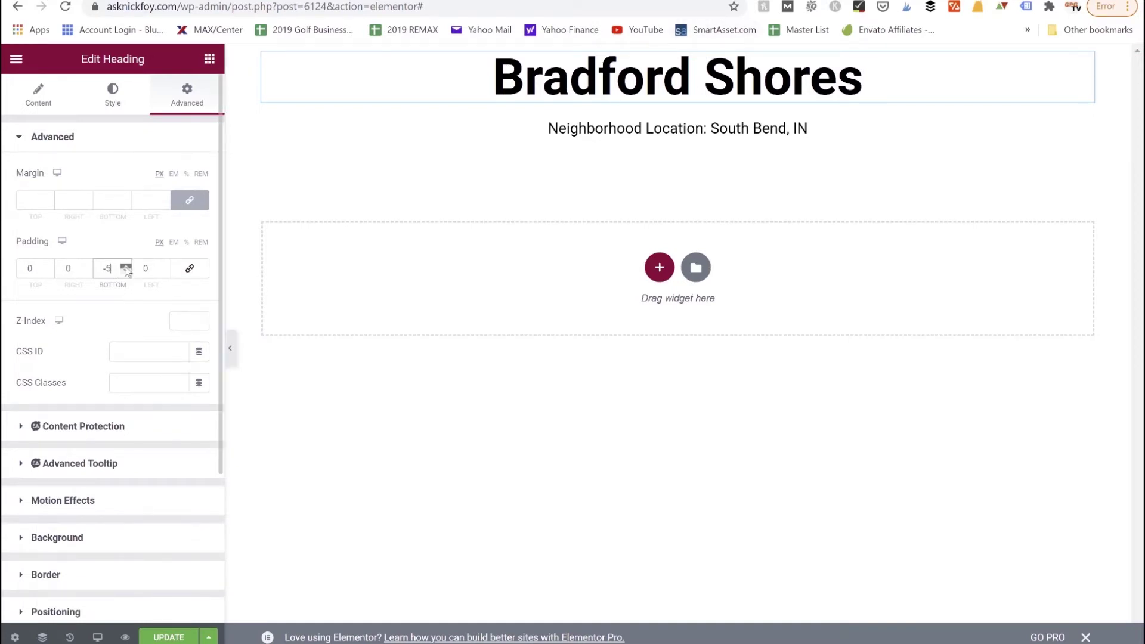
pyautogui.click(126, 267)
pyautogui.click(126, 267)
pyautogui.click(126, 266)
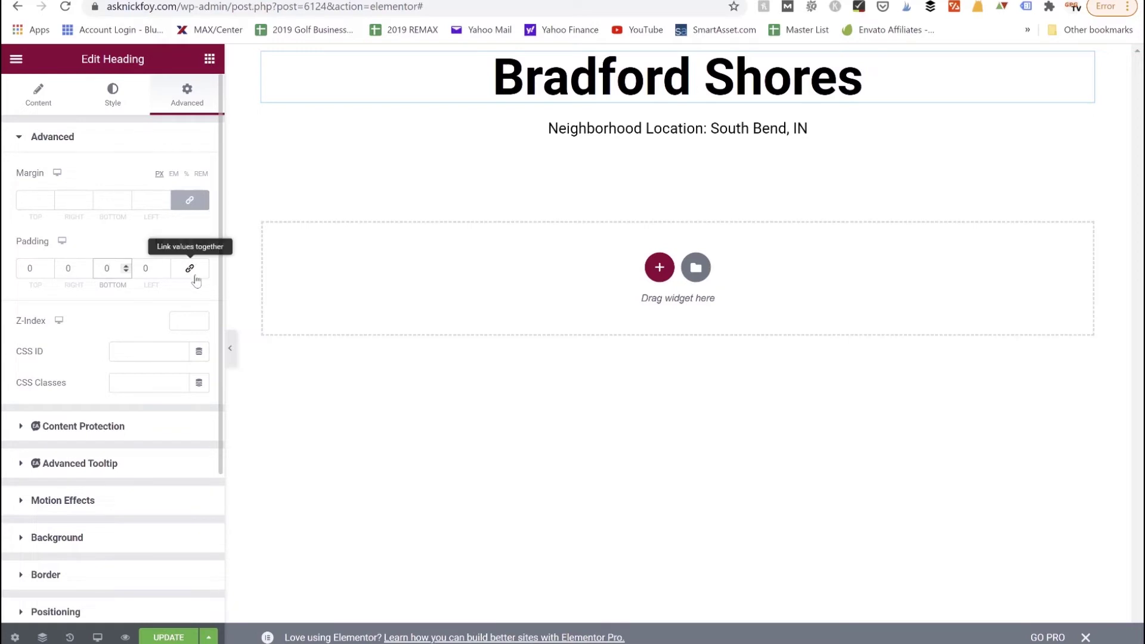
# - Unlink the margin sides of the neighborhood location text and set its top margin to -10 px
pyautogui.click(653, 127)
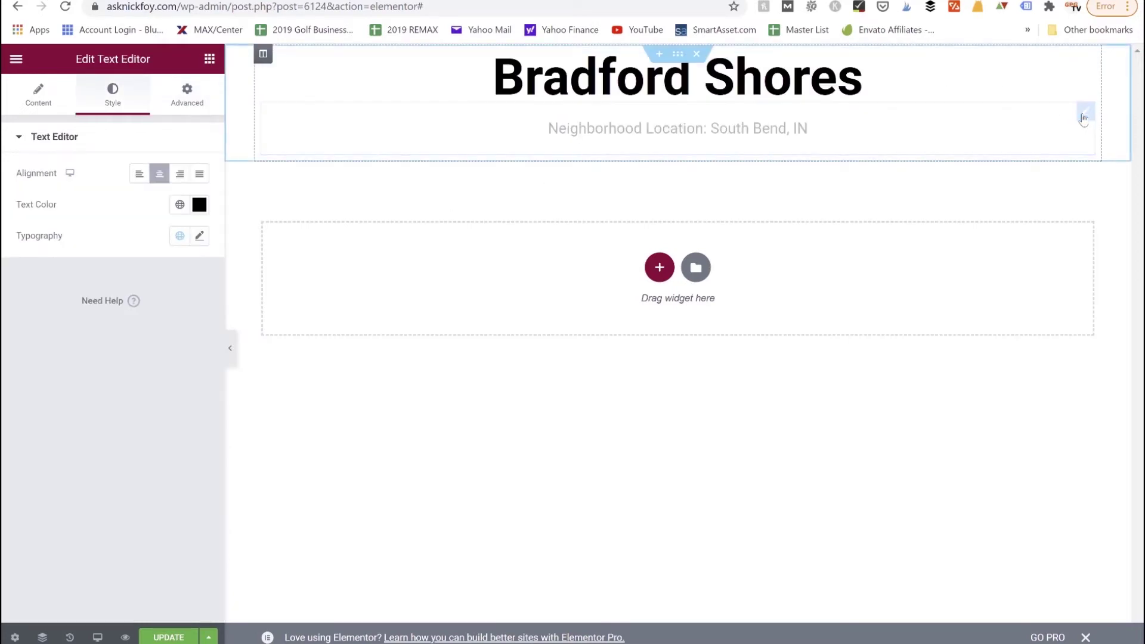
pyautogui.click(189, 95)
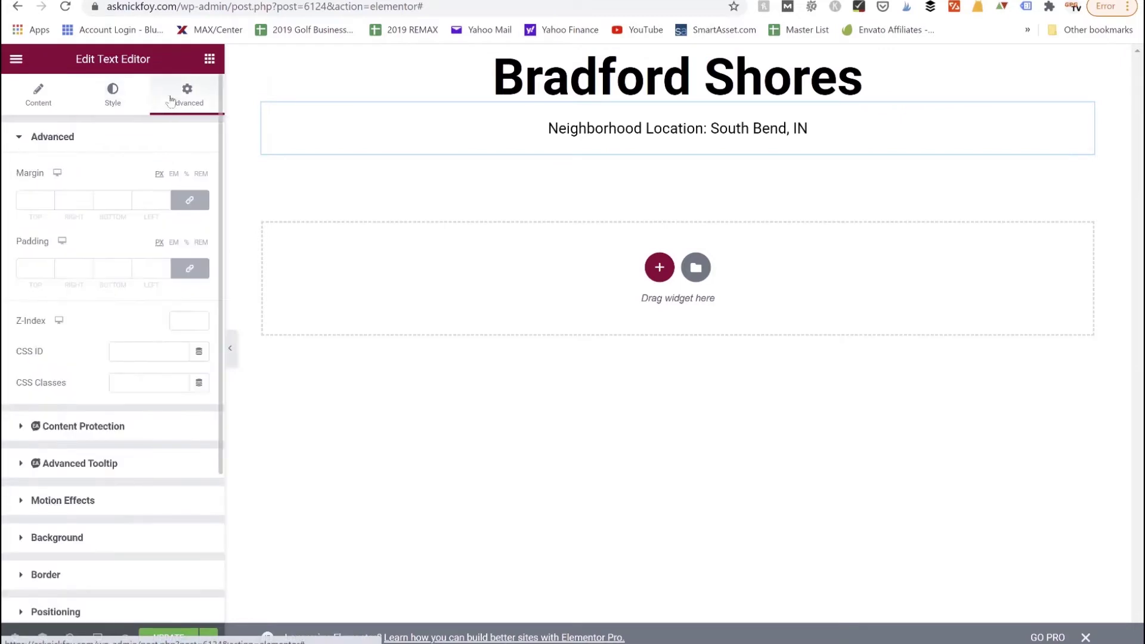
pyautogui.click(189, 201)
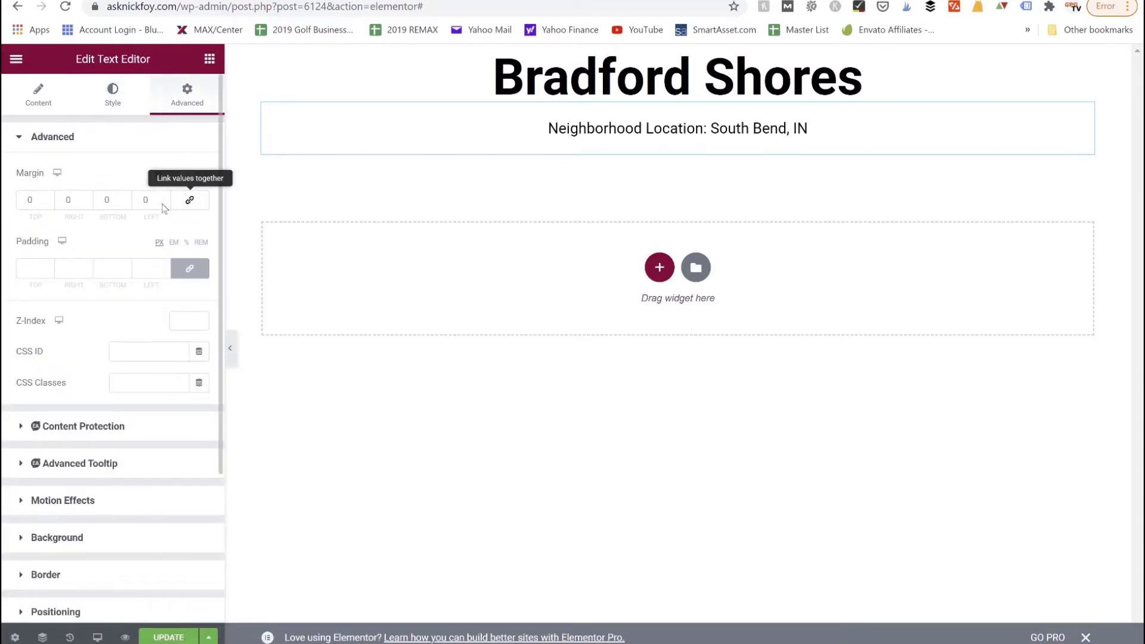
pyautogui.click(50, 204)
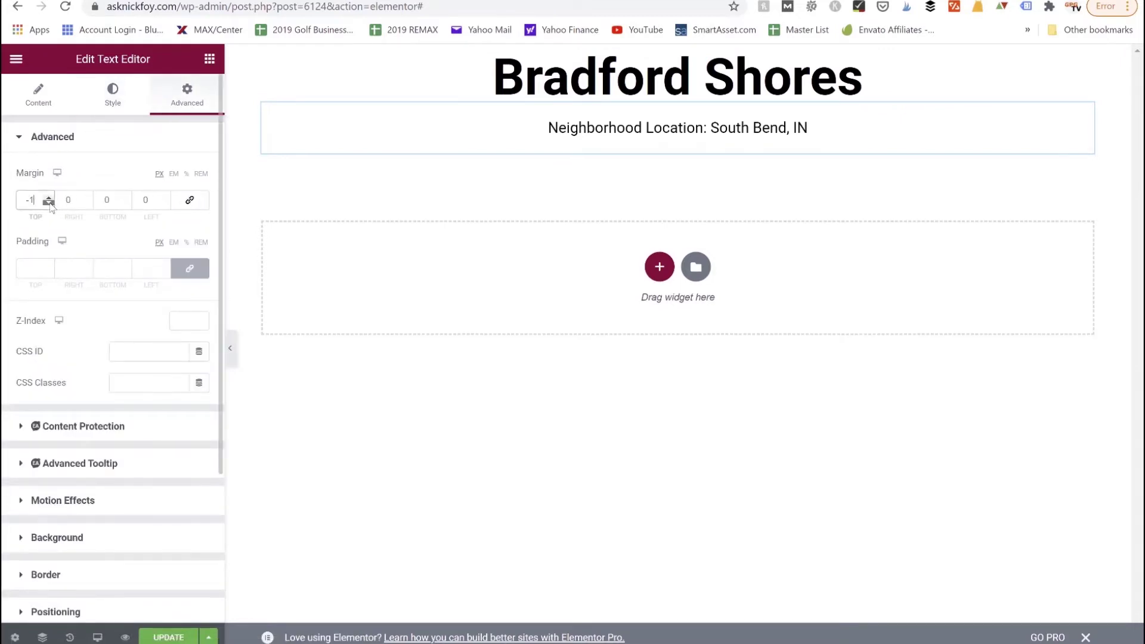
pyautogui.click(50, 204)
pyautogui.click(50, 203)
pyautogui.click(50, 203)
pyautogui.click(51, 203)
pyautogui.click(50, 204)
pyautogui.click(50, 204)
pyautogui.click(50, 203)
pyautogui.click(50, 204)
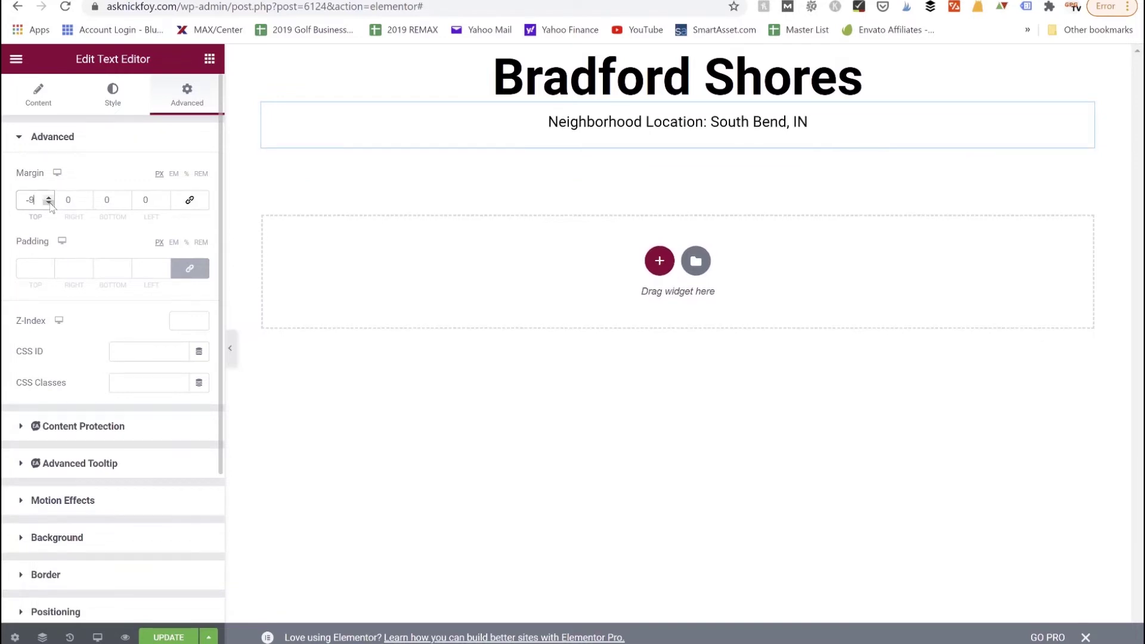
pyautogui.click(50, 203)
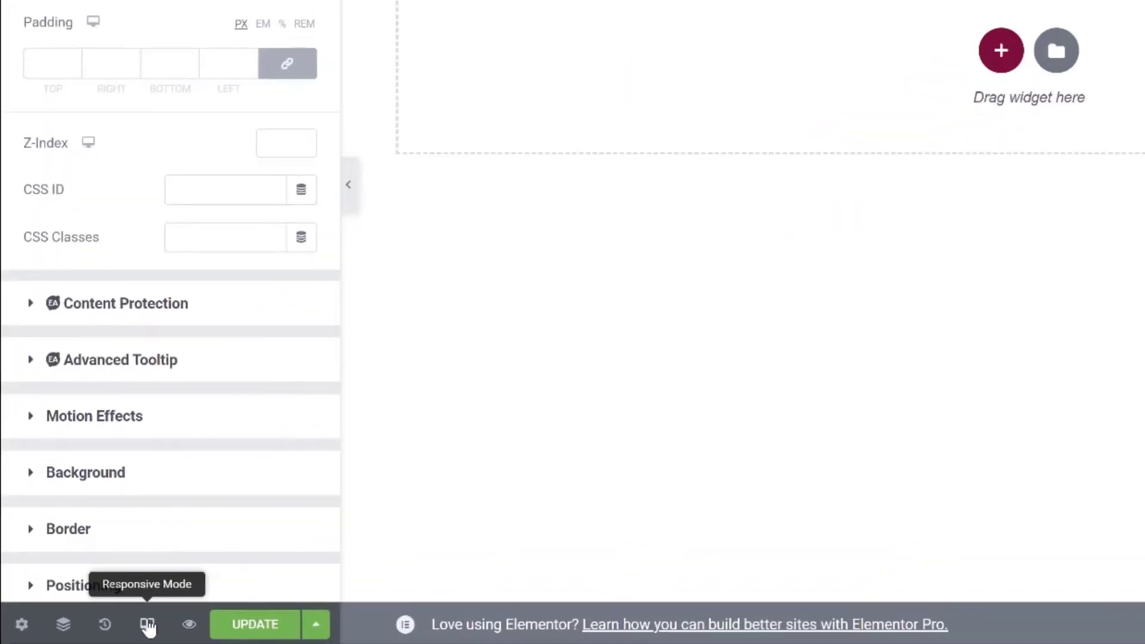
# - Preview the page in the Mobile responsive view and return to the Desktop view
pyautogui.click(148, 626)
pyautogui.click(149, 629)
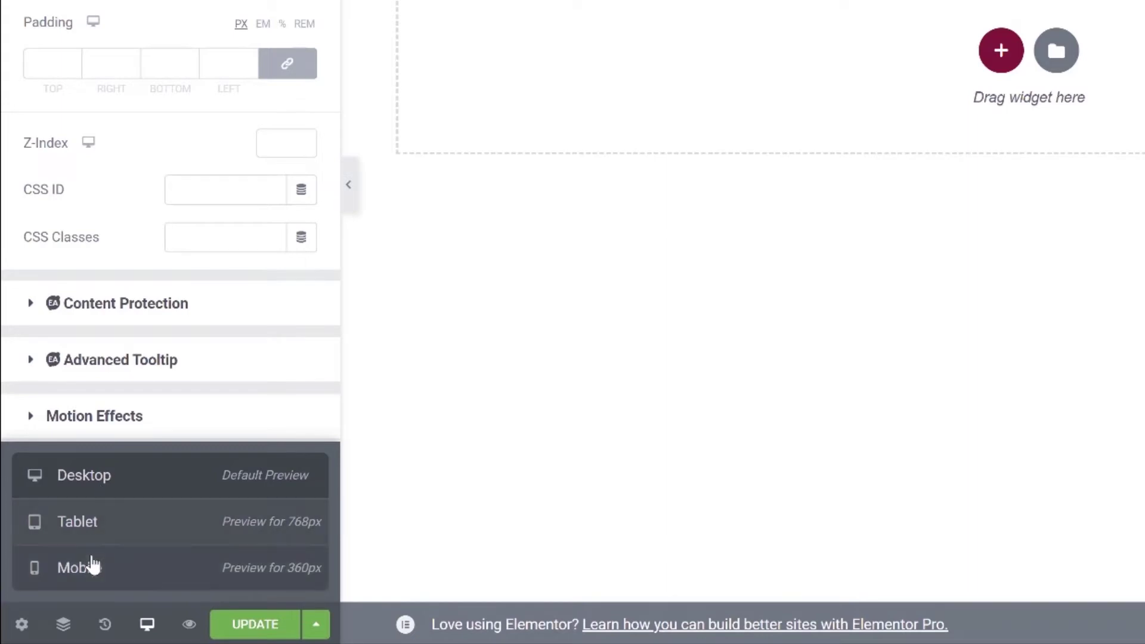
pyautogui.click(92, 563)
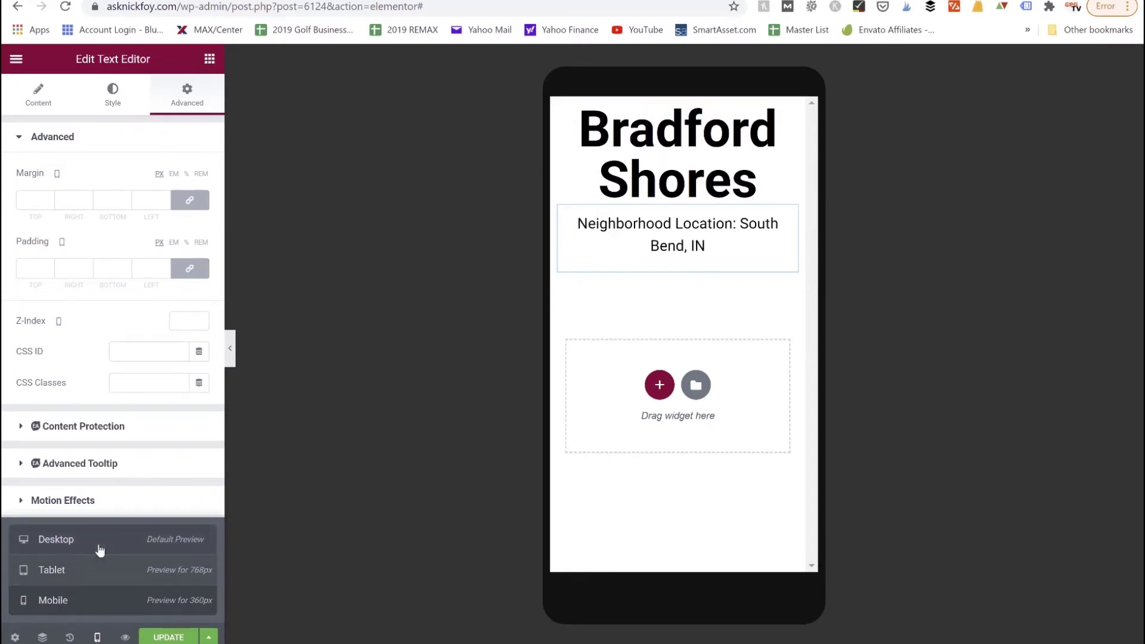
pyautogui.click(99, 550)
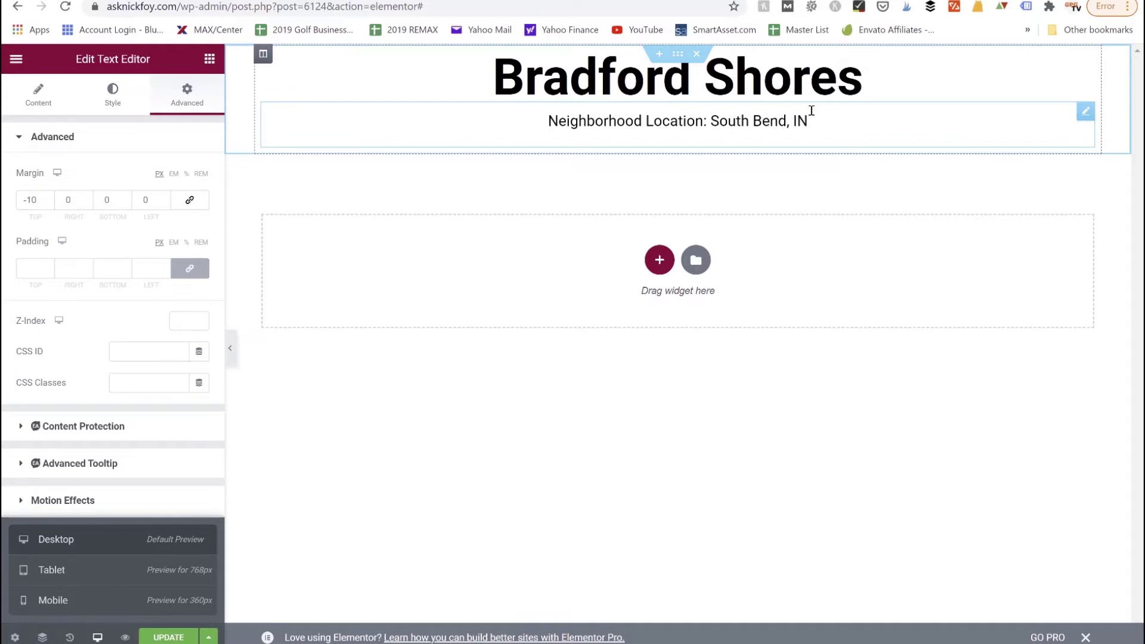
# - Add a Text Editor widget below the location text and replace its placeholder with the copied Bradford Shores welcome description
pyautogui.click(211, 63)
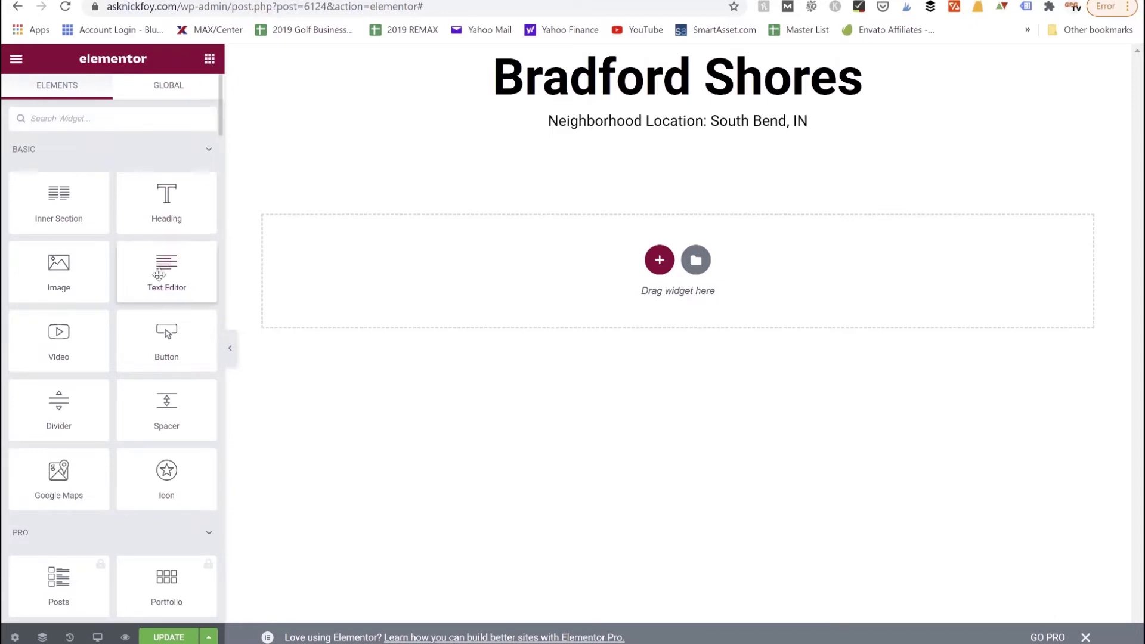
pyautogui.moveTo(159, 275); pyautogui.dragTo(616, 145)
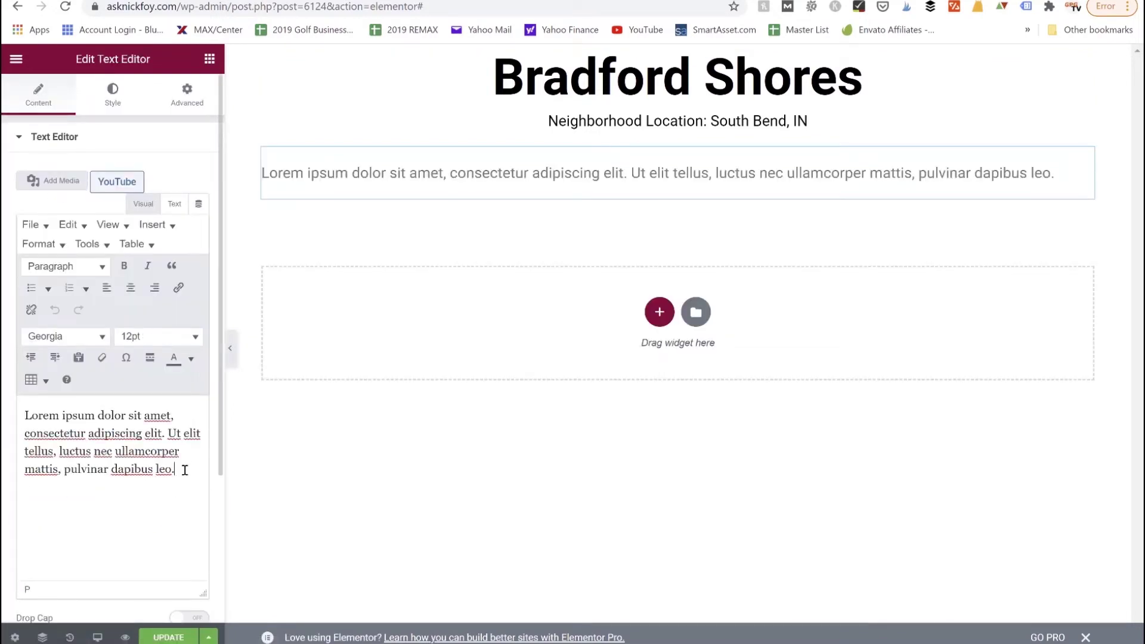
pyautogui.moveTo(185, 470); pyautogui.dragTo(25, 416)
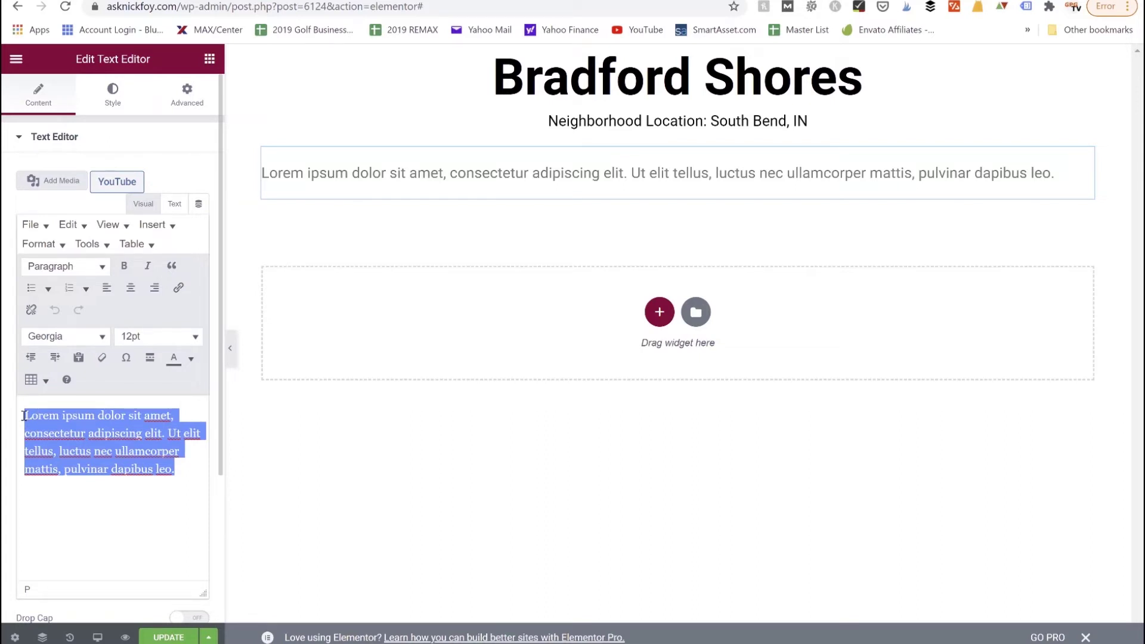
pyautogui.hotkey('ctrl', 'v')
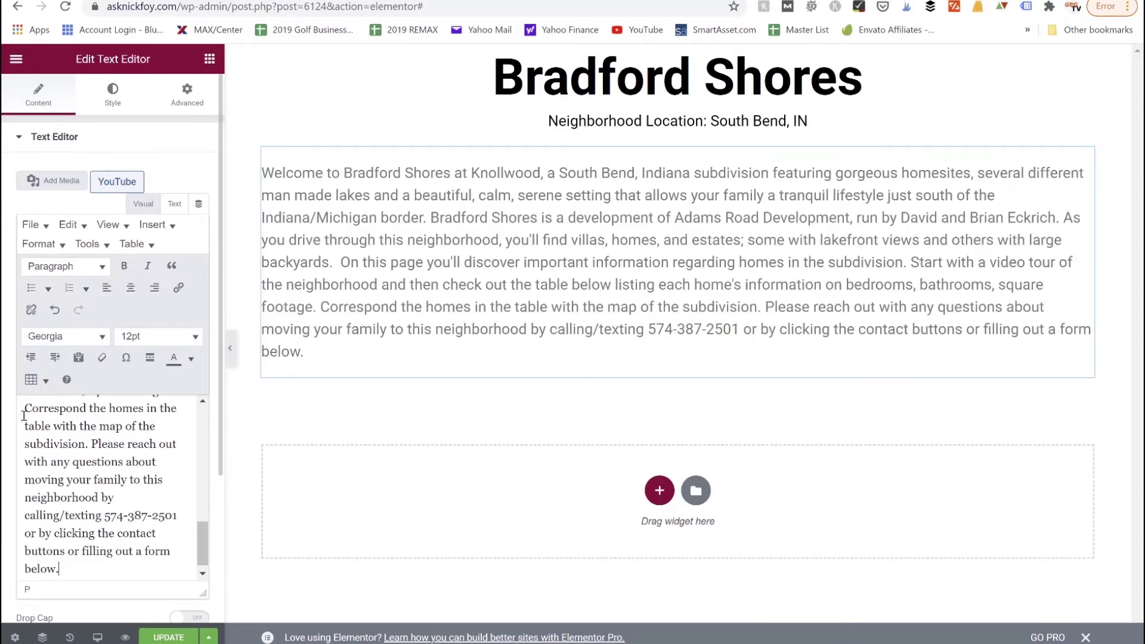
# - Style the welcome description in black (#000000) at 19 px with centered alignment
pyautogui.click(112, 96)
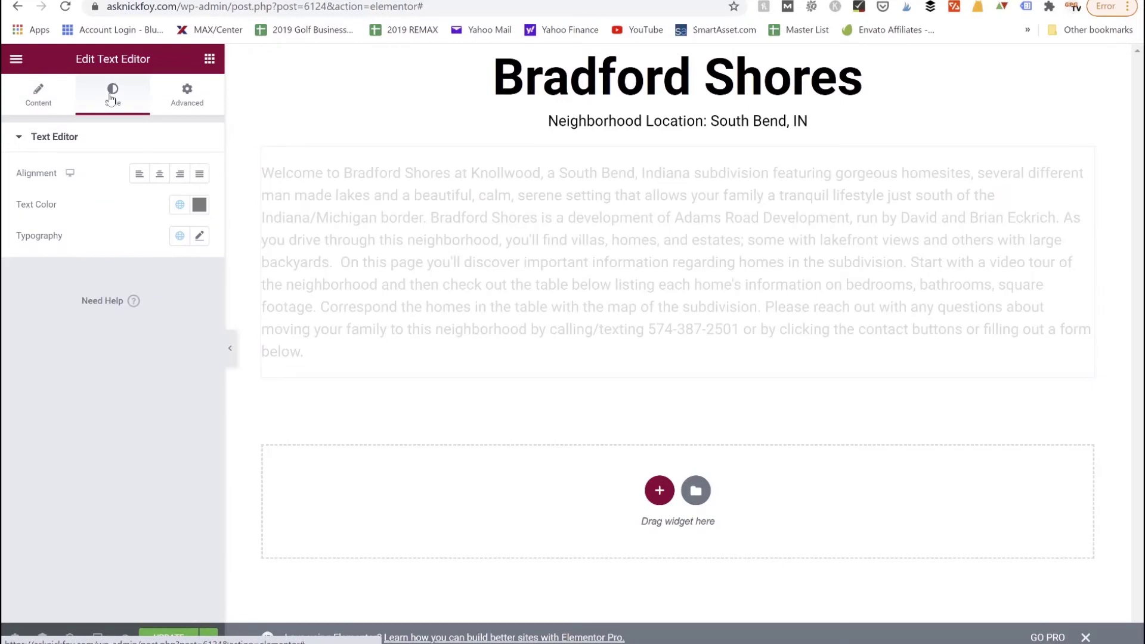
pyautogui.click(199, 204)
pyautogui.moveTo(30, 326); pyautogui.dragTo(197, 382)
pyautogui.click(200, 241)
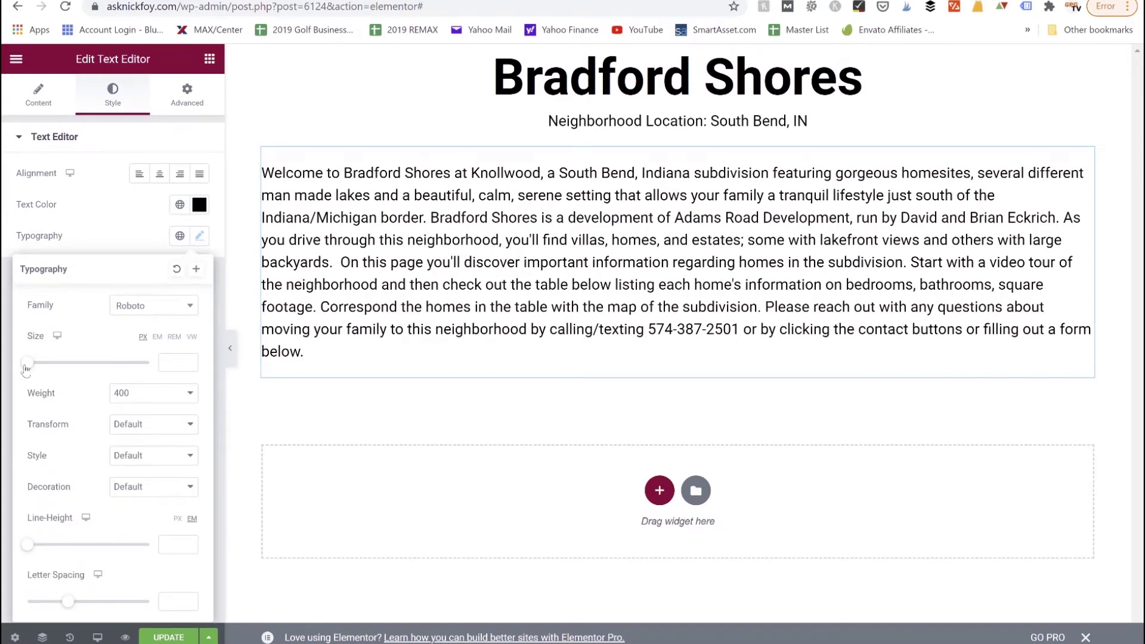
pyautogui.moveTo(28, 363); pyautogui.dragTo(37, 370)
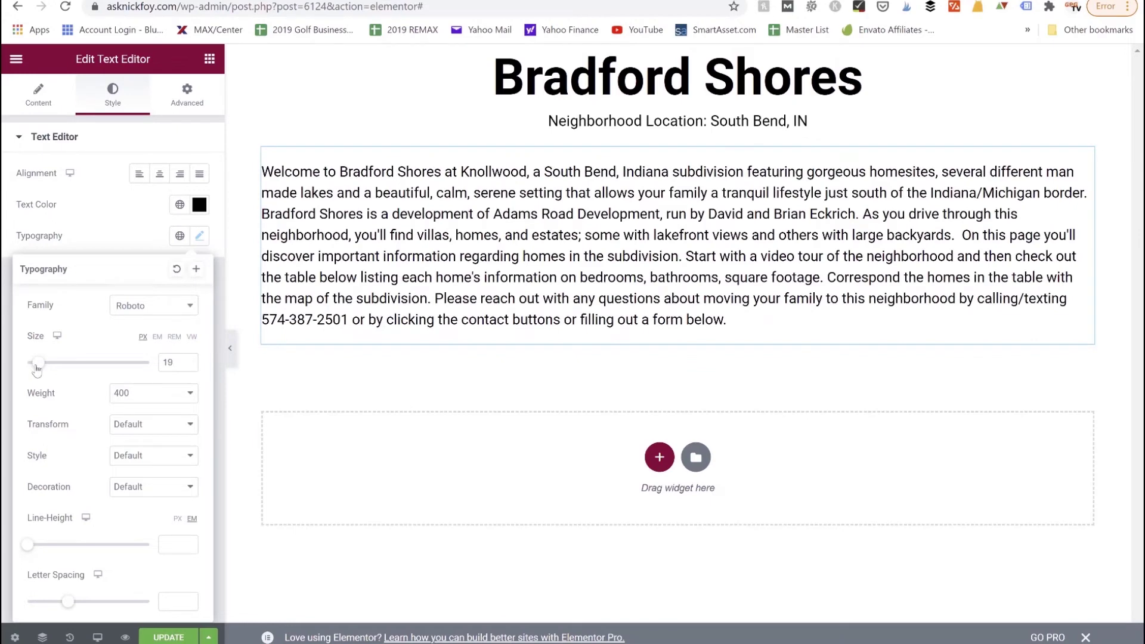
pyautogui.click(159, 178)
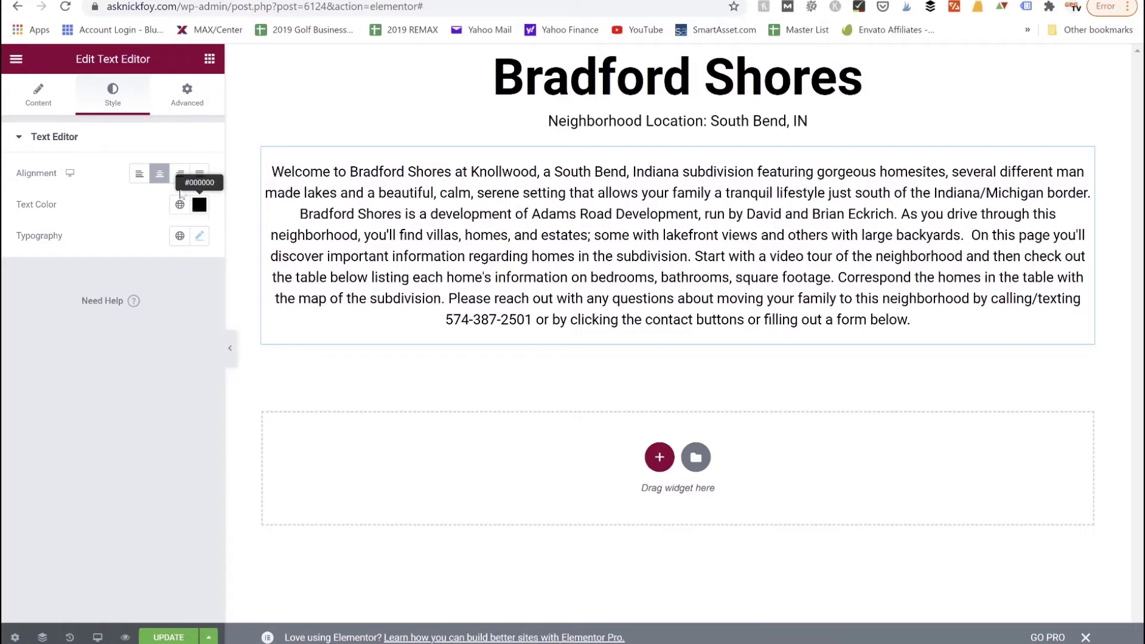
# - Unlink the welcome description's margin sides and give it a negative top margin to pull it closer to the location text
pyautogui.click(189, 109)
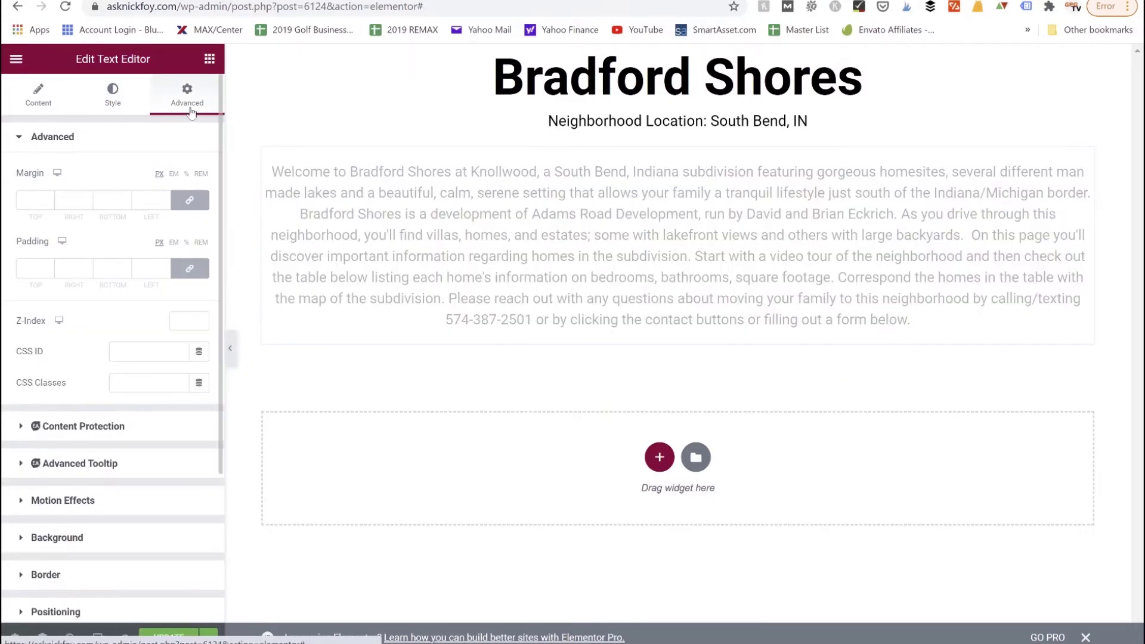
pyautogui.click(190, 203)
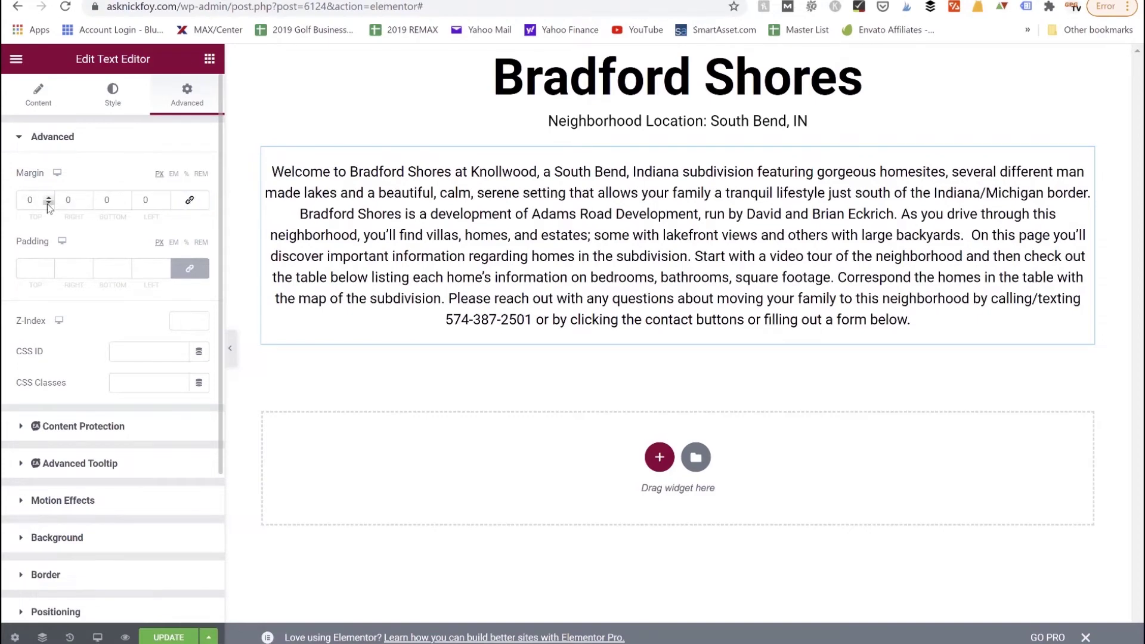
pyautogui.click(49, 204)
pyautogui.click(49, 204)
pyautogui.click(49, 204)
pyautogui.click(49, 204)
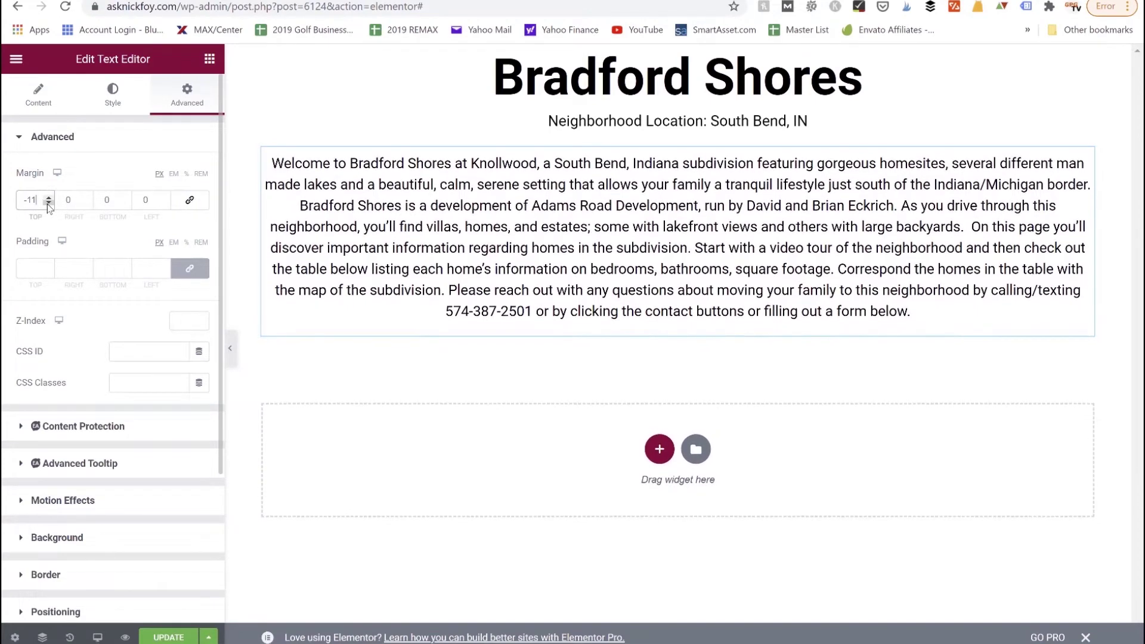
pyautogui.click(49, 204)
pyautogui.click(49, 204)
pyautogui.click(796, 334)
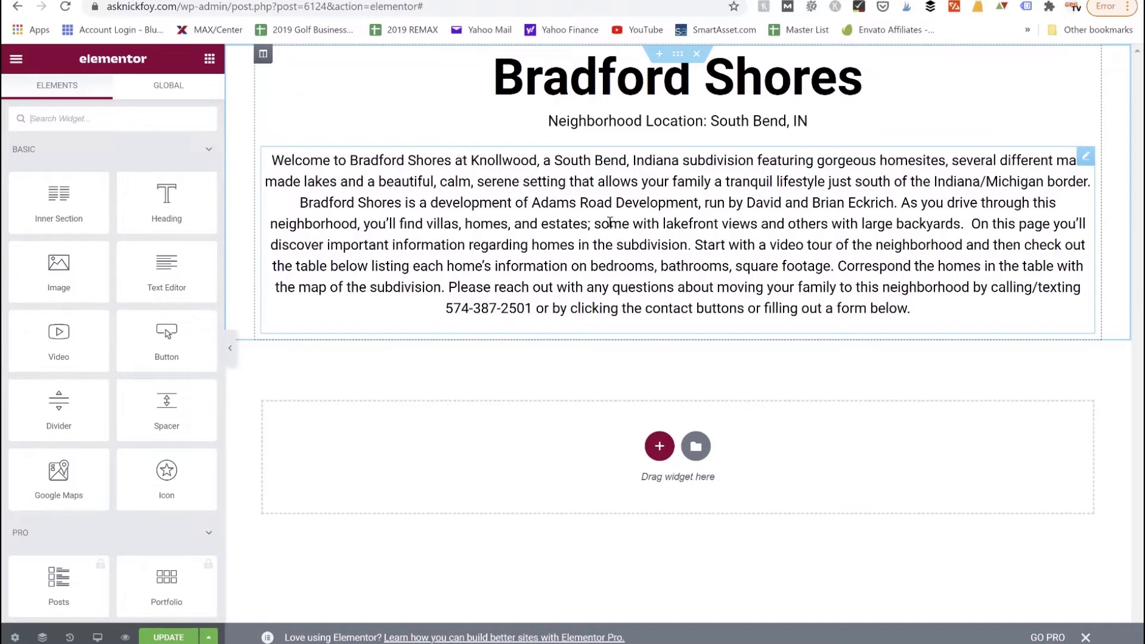
# - Add a single-column section below the description and place a Counter widget in it
pyautogui.click(658, 447)
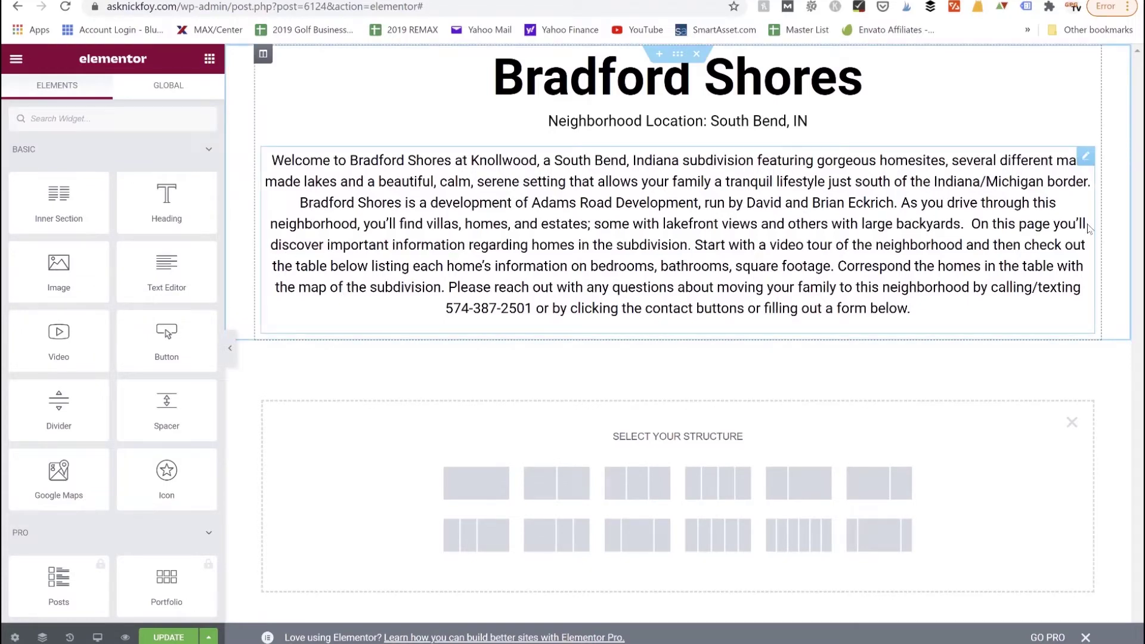
pyautogui.click(480, 483)
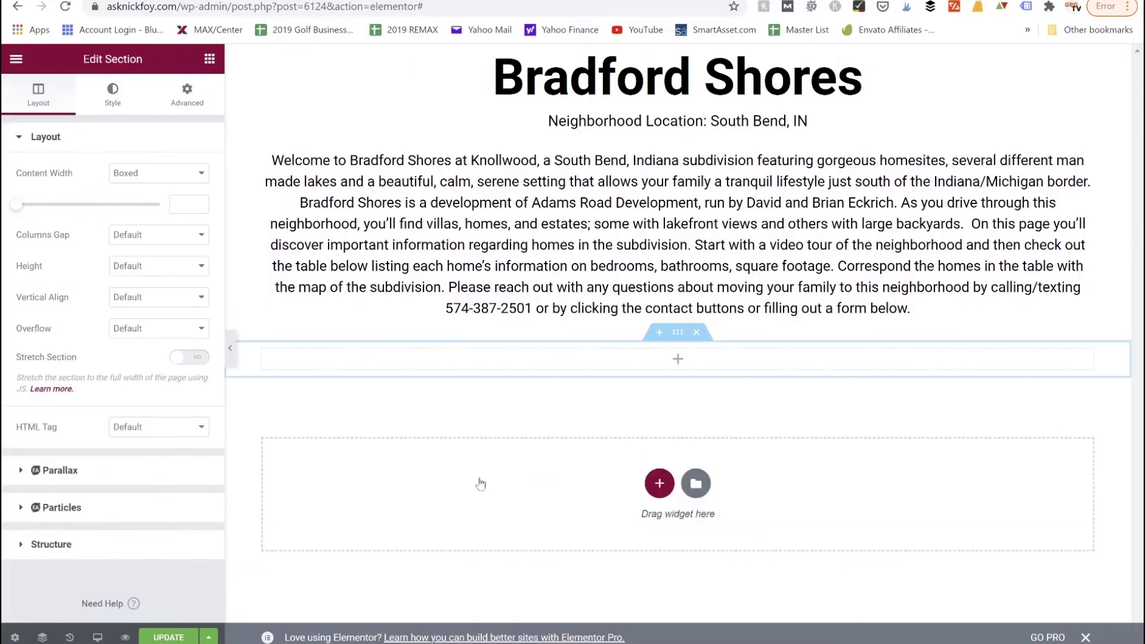
pyautogui.click(186, 93)
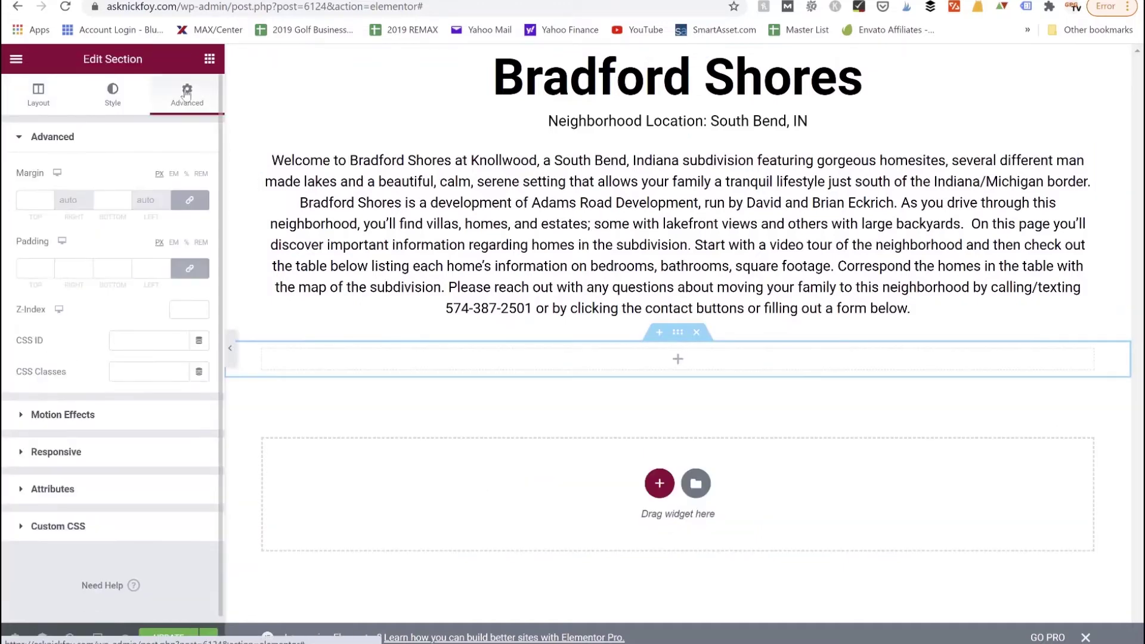
pyautogui.click(210, 60)
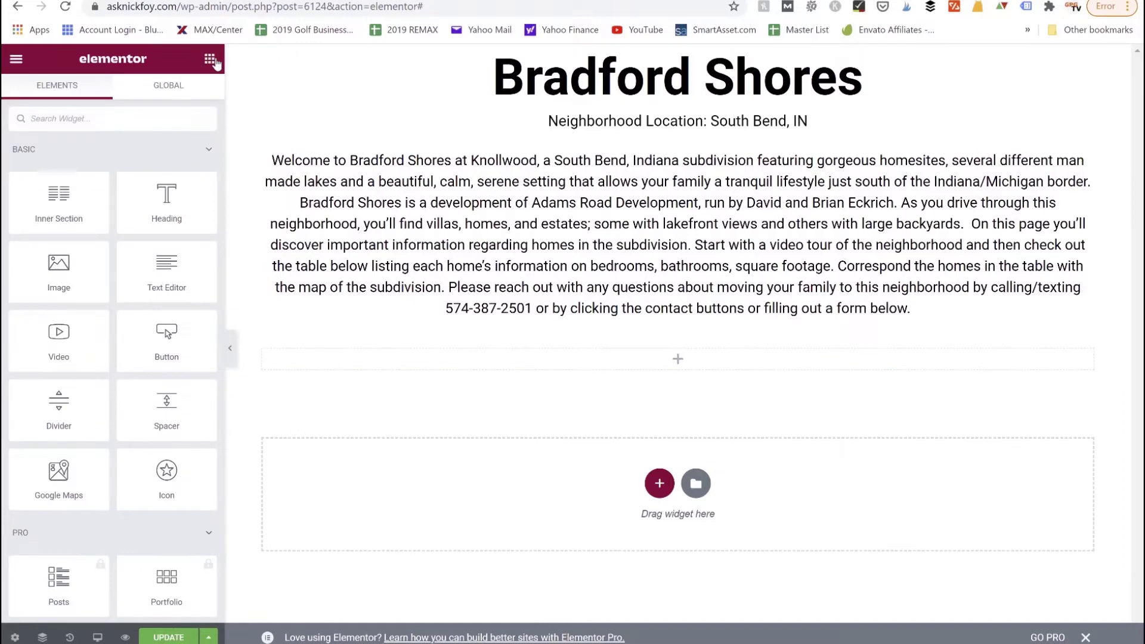
pyautogui.scroll(-10, 123, 429)
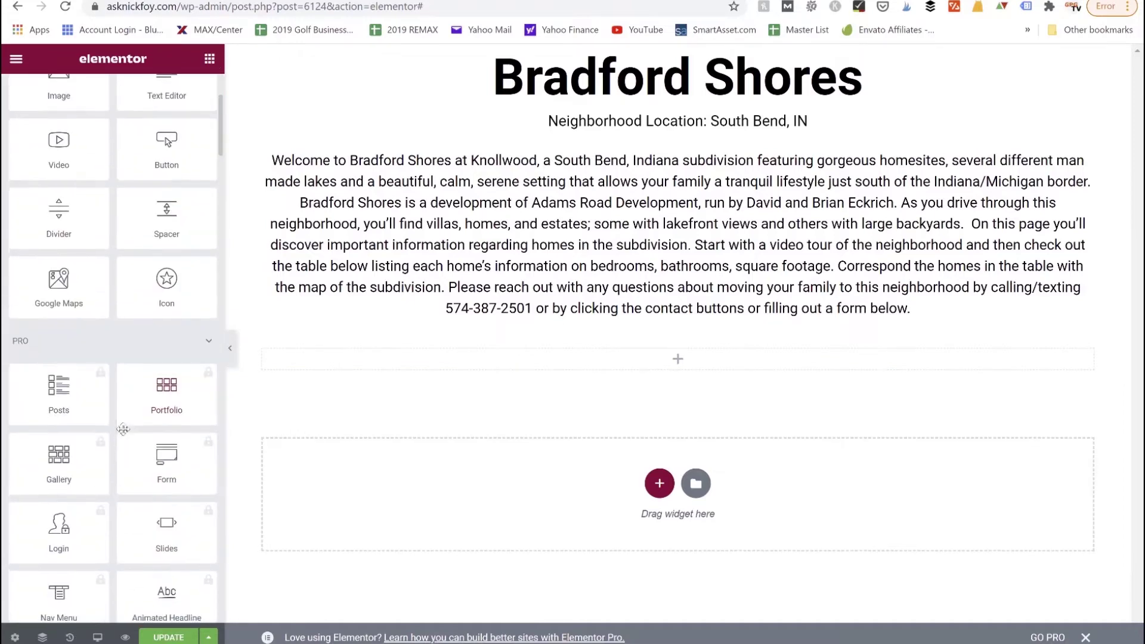
pyautogui.scroll(-10, 123, 429)
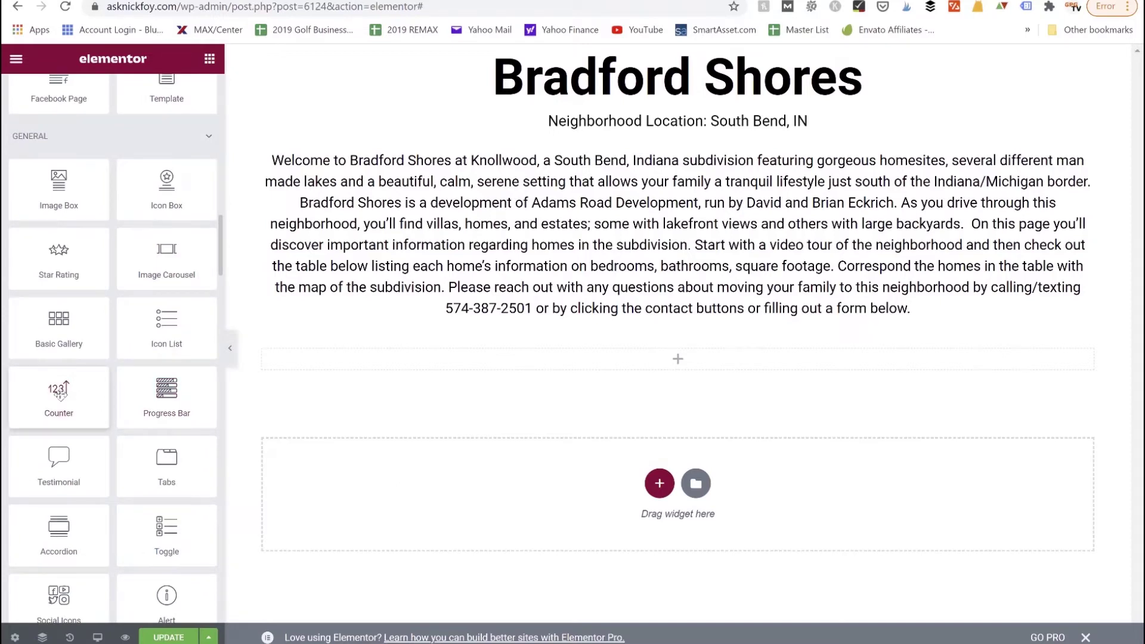
pyautogui.moveTo(59, 392); pyautogui.dragTo(574, 360)
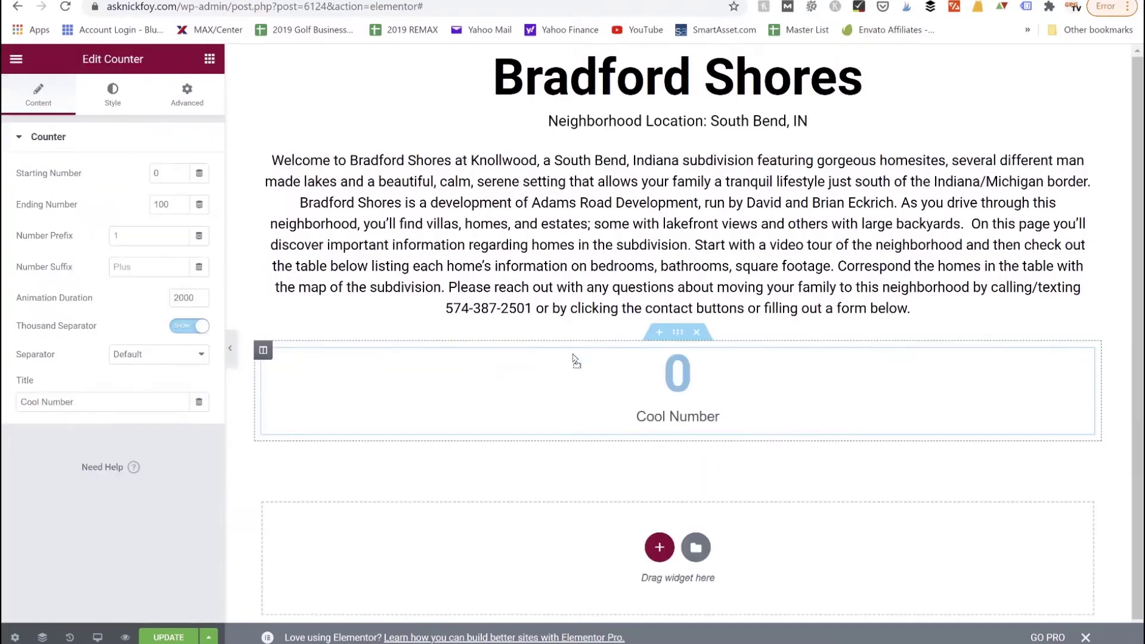
# - Duplicate the counter's column twice to get three counters side by side
pyautogui.rightClick(263, 351)
pyautogui.click(279, 384)
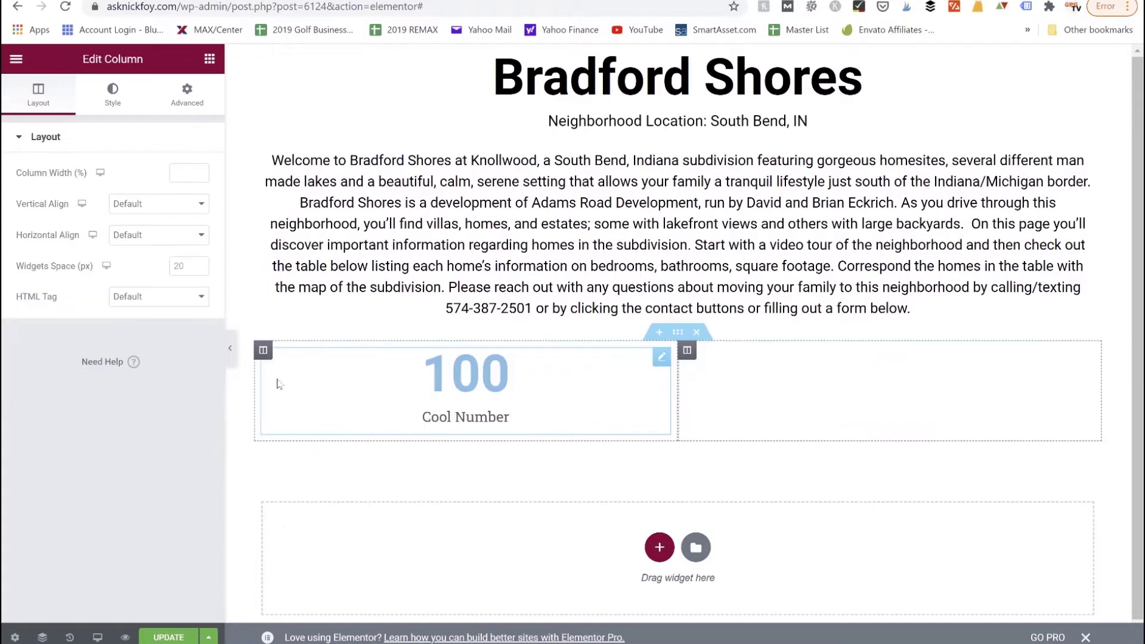
pyautogui.rightClick(263, 350)
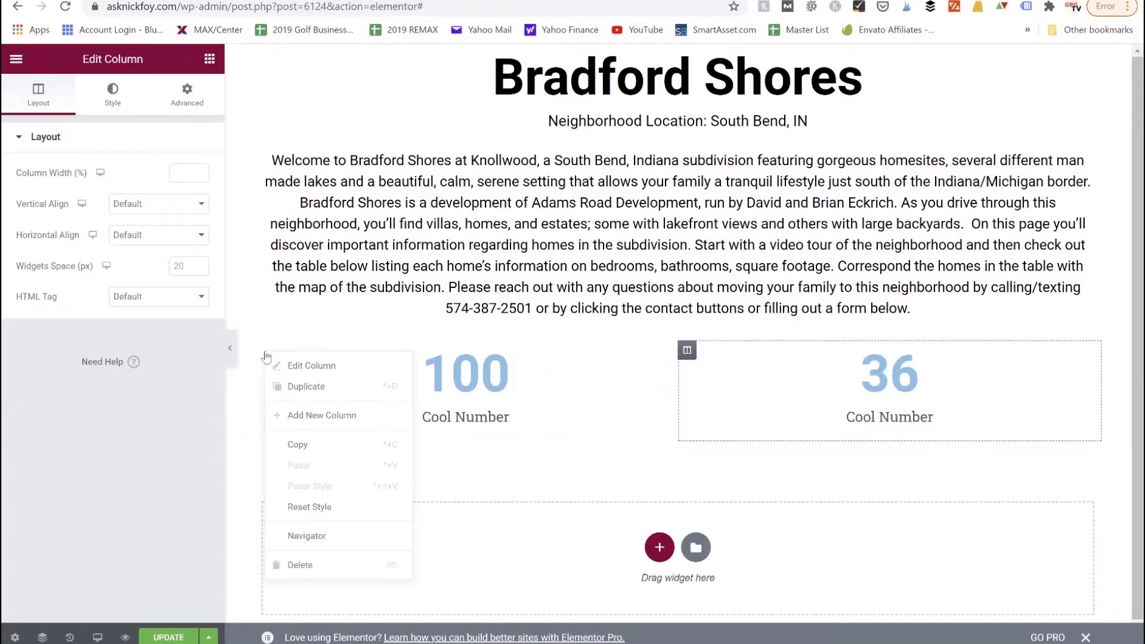
pyautogui.click(295, 387)
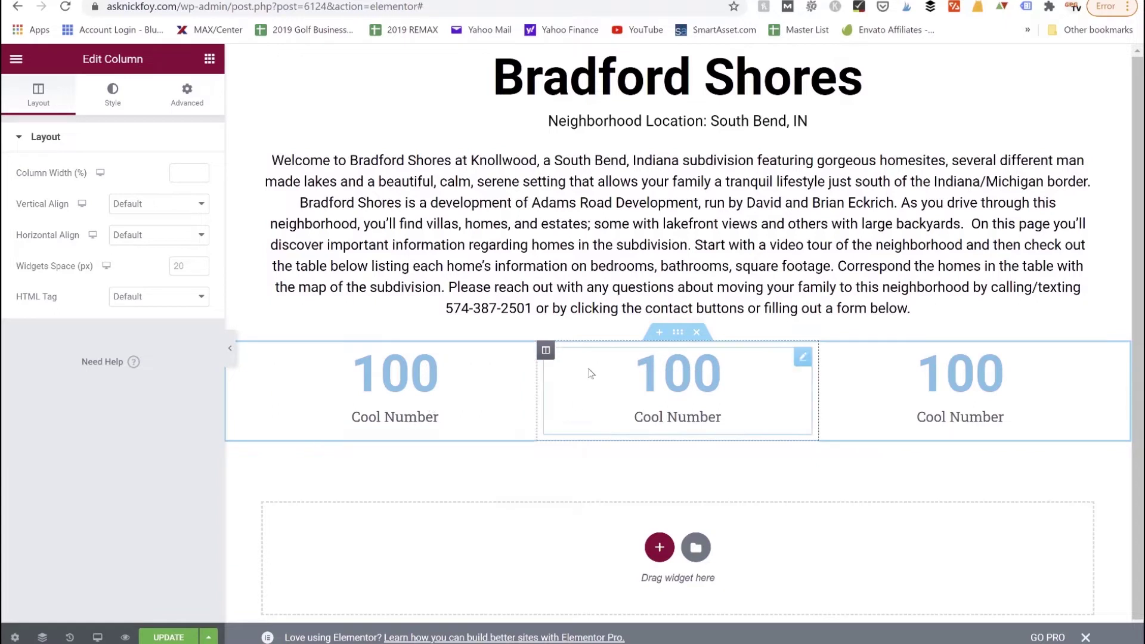
# - Title the first counter "Homes" and set its ending number to 163
pyautogui.click(422, 381)
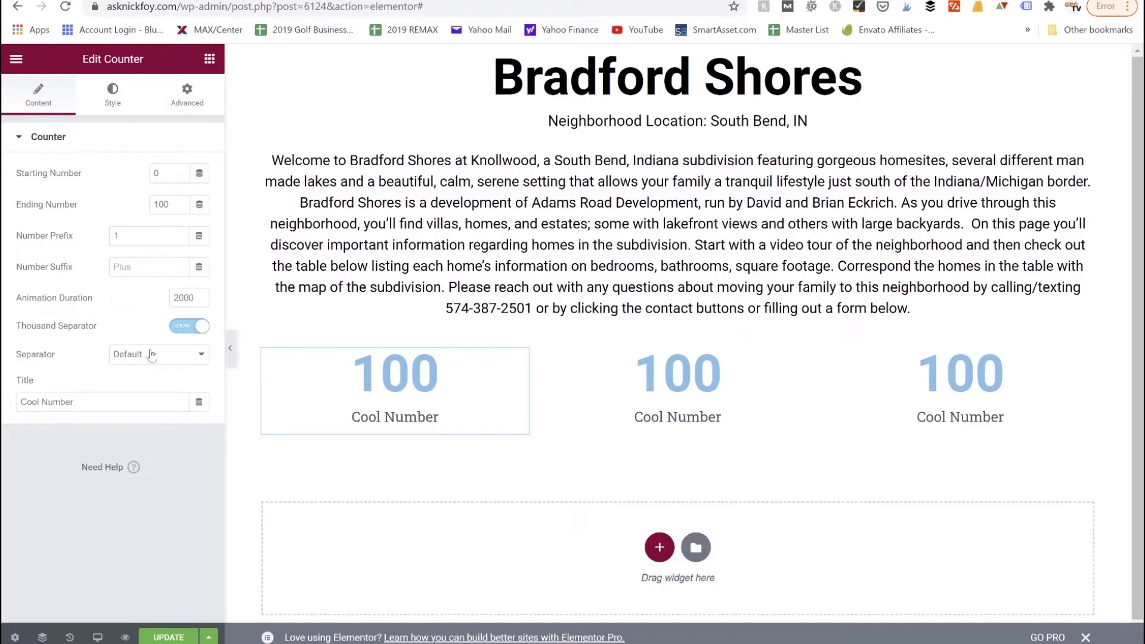
pyautogui.tripleClick(109, 402)
pyautogui.write('Homes')
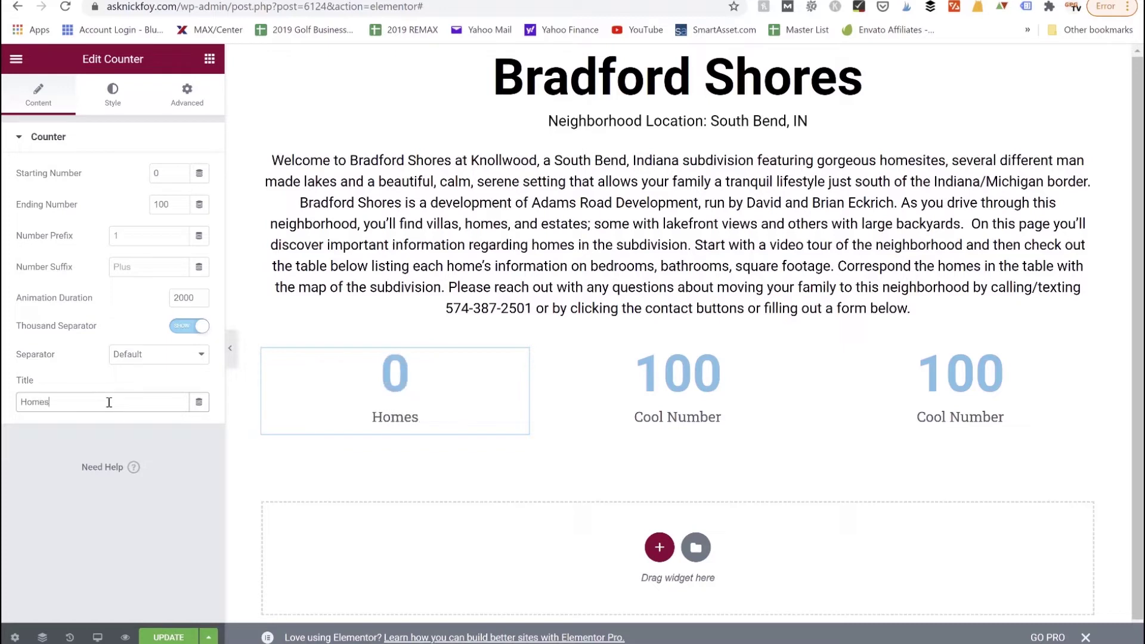
pyautogui.doubleClick(171, 206)
pyautogui.write('163')
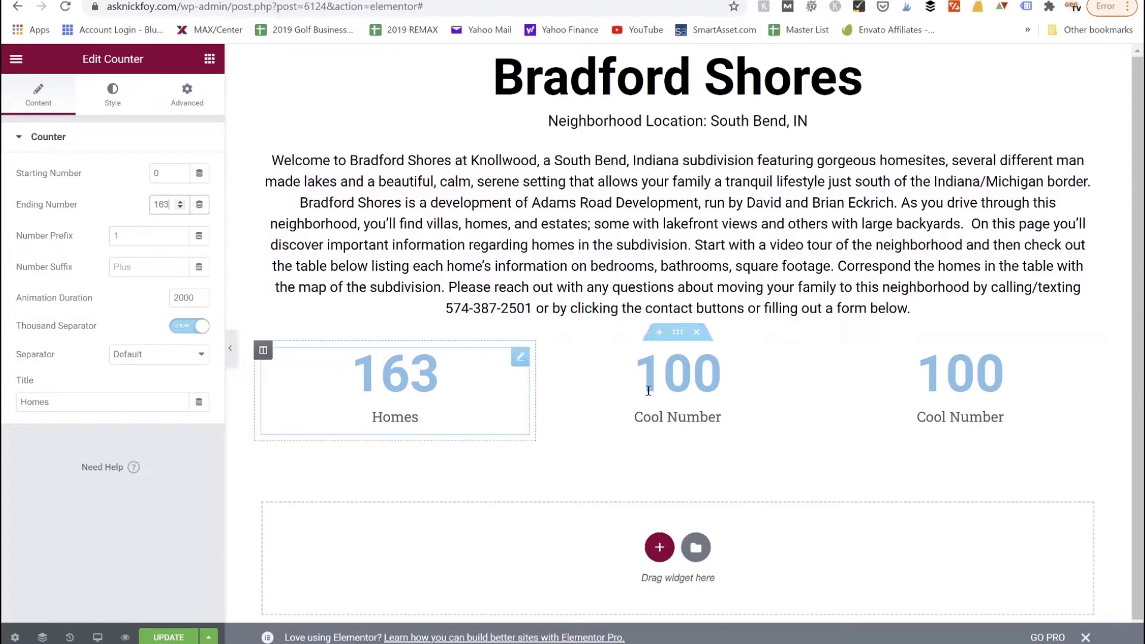
# - Title the middle counter "Average Price" and set its number to end at 500000 with a "$" prefix
pyautogui.click(674, 383)
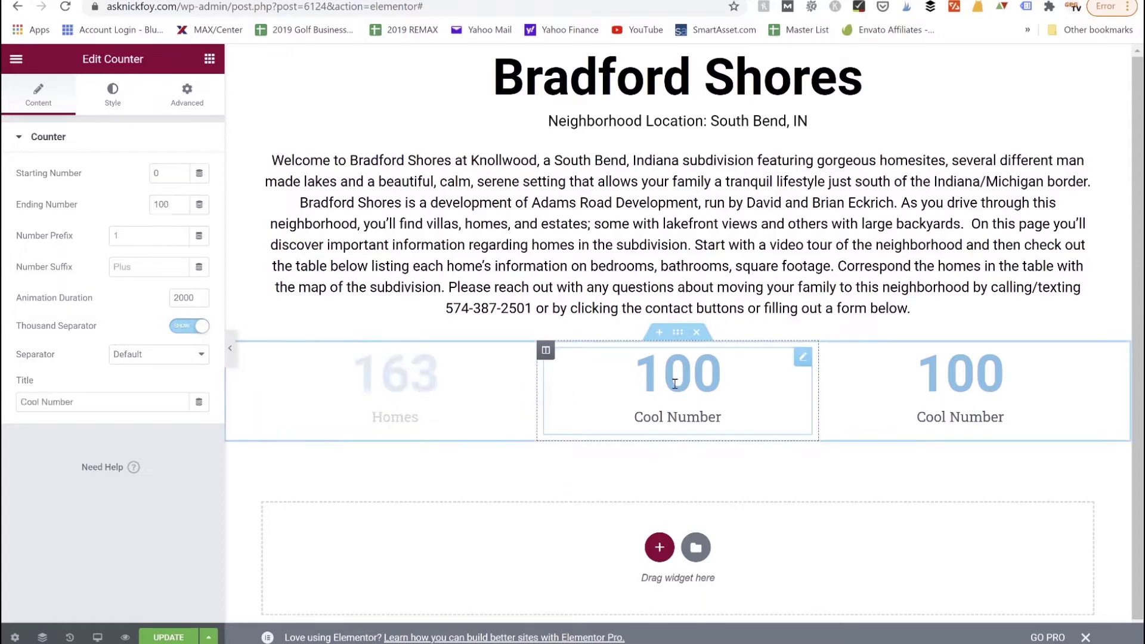
pyautogui.tripleClick(121, 398)
pyautogui.write('Average Price')
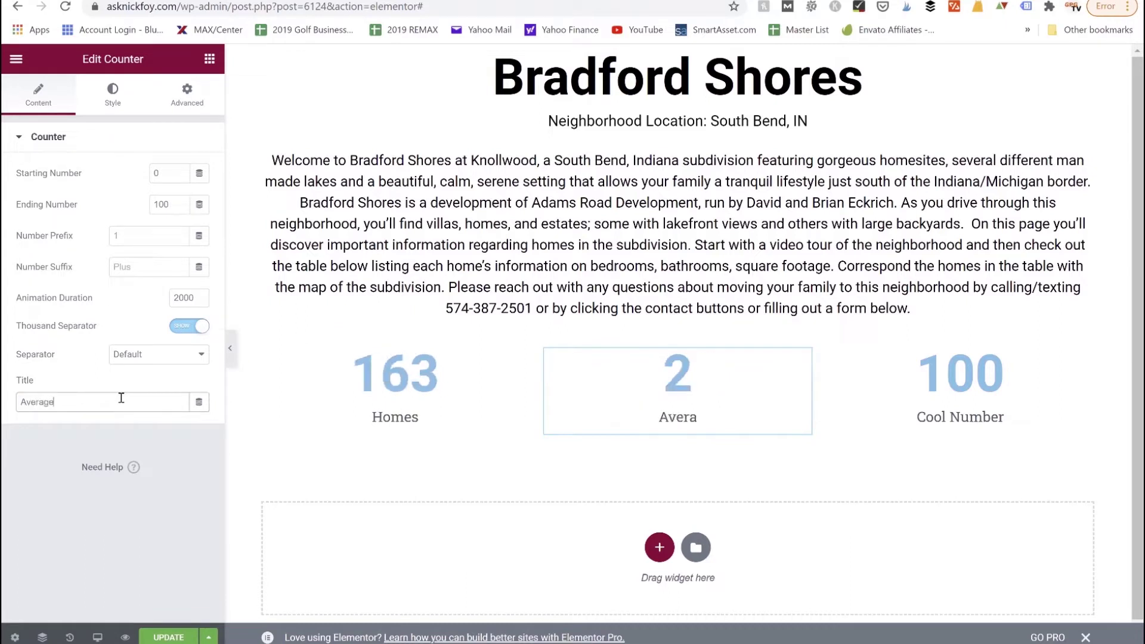
pyautogui.click(161, 205)
pyautogui.doubleClick(170, 206)
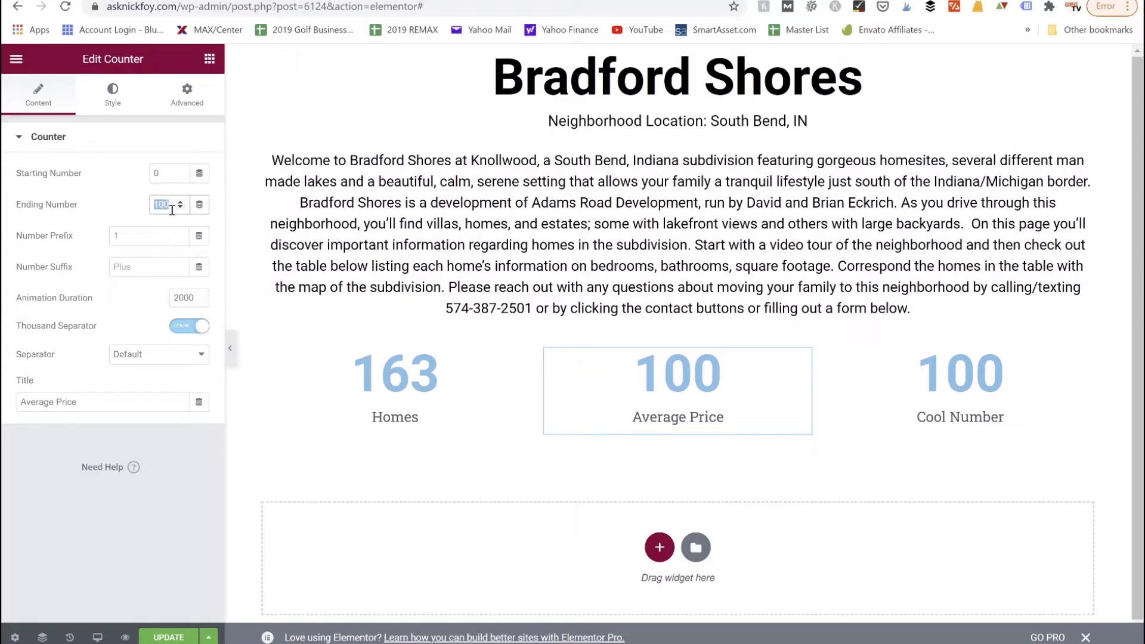
pyautogui.write('500000')
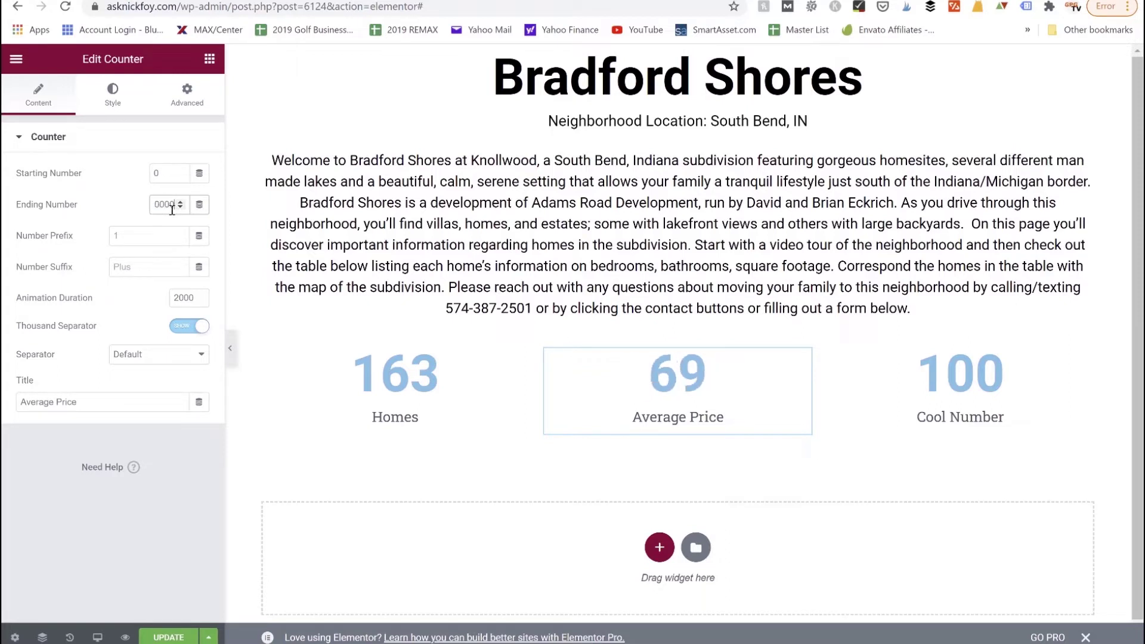
pyautogui.click(125, 236)
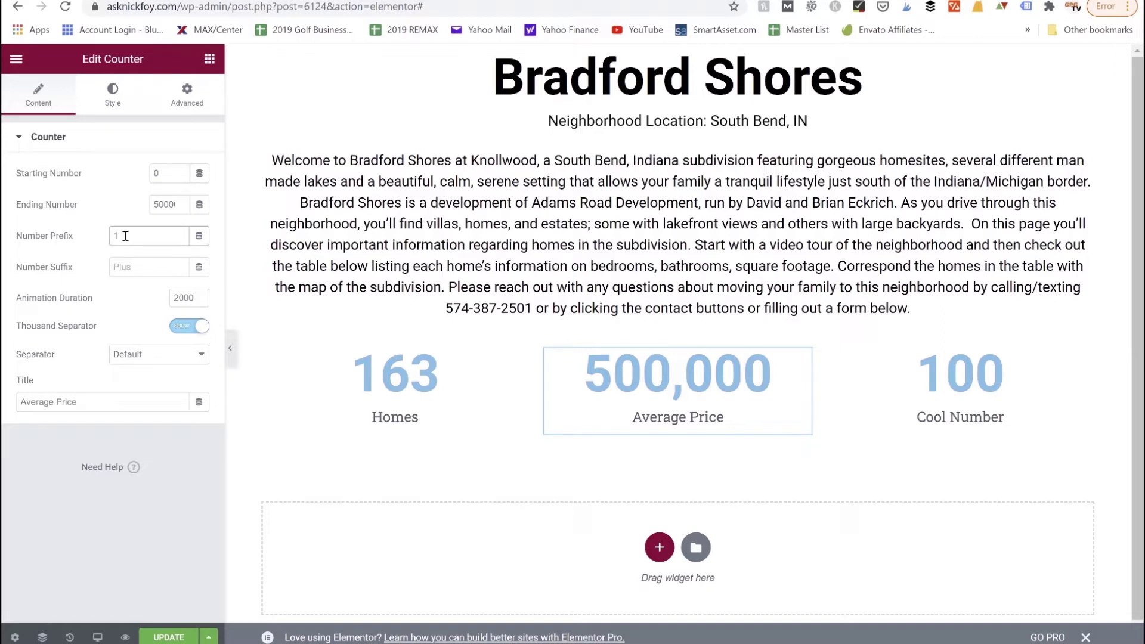
pyautogui.write('$')
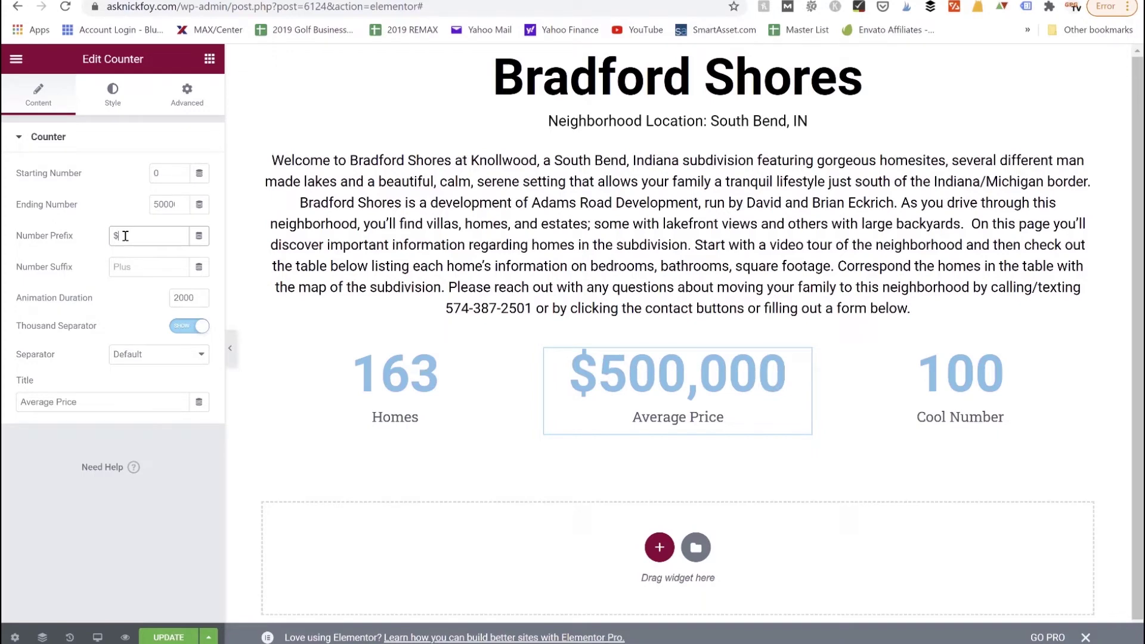
# - Change the title of the third counter to "Zip Code"
pyautogui.click(933, 373)
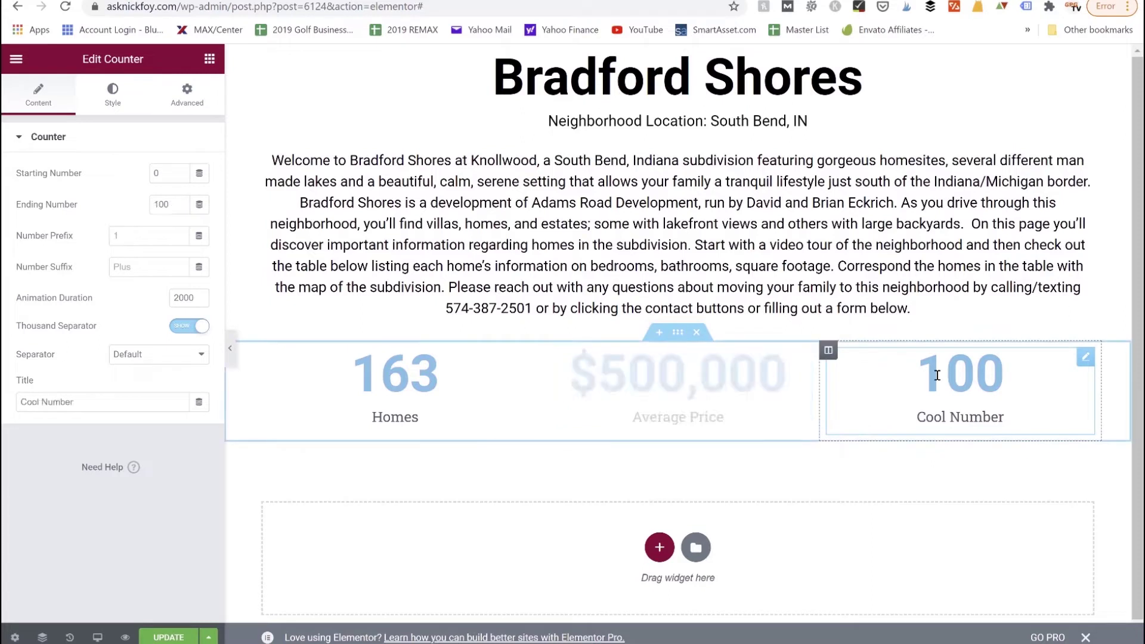
pyautogui.tripleClick(144, 403)
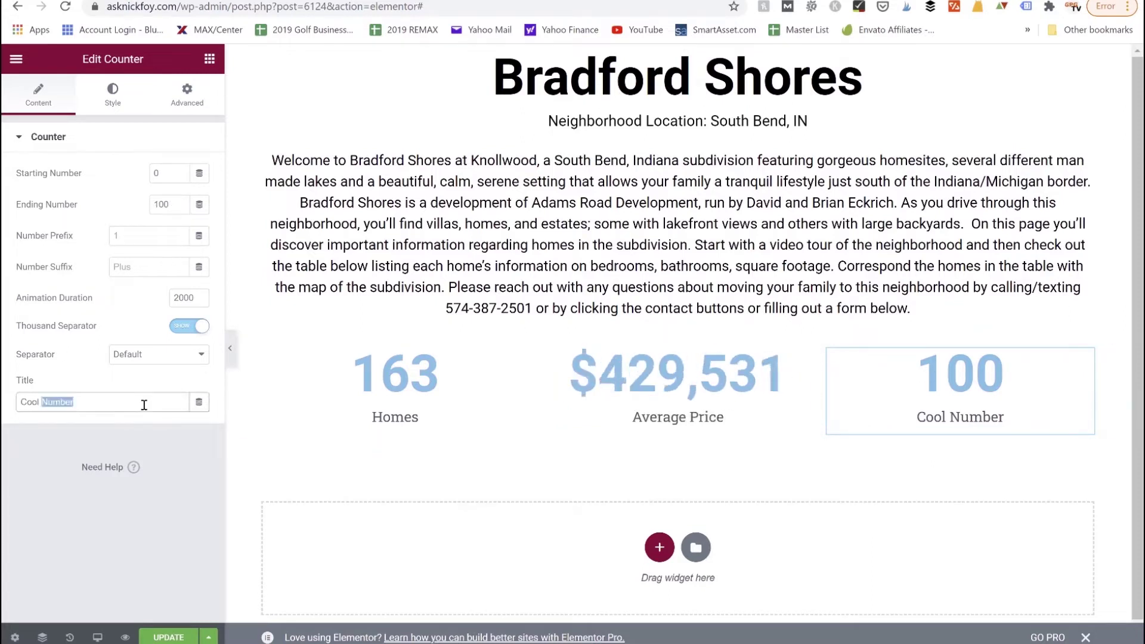
pyautogui.write('466')
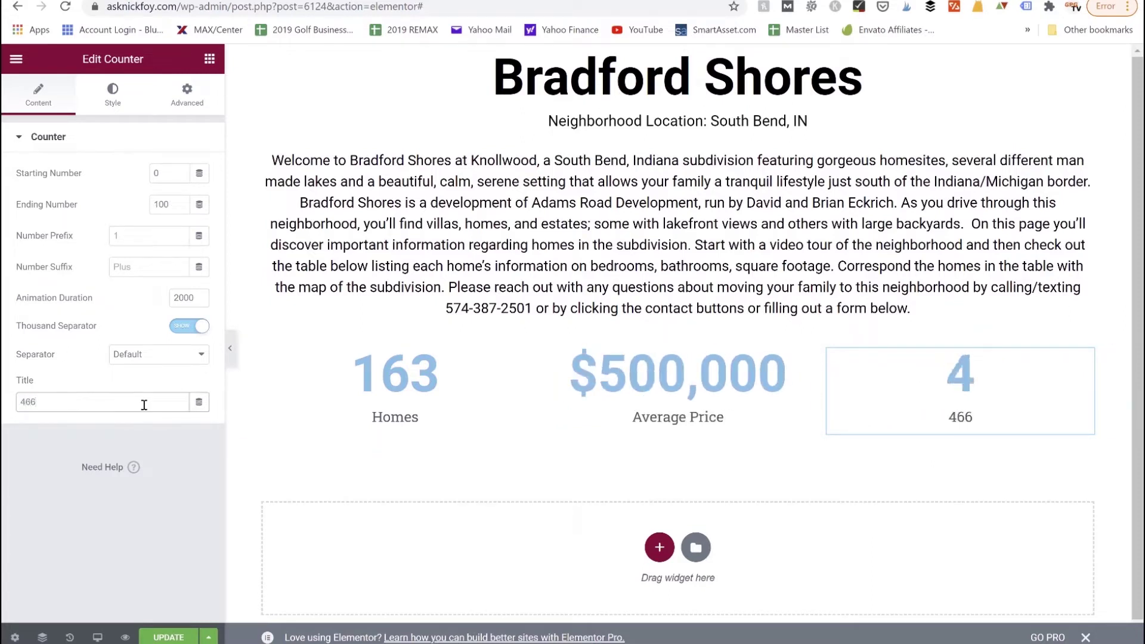
pyautogui.press('BackSpace')
pyautogui.press('BackSpace')
pyautogui.press('BackSpace')
pyautogui.write('Zip Code')
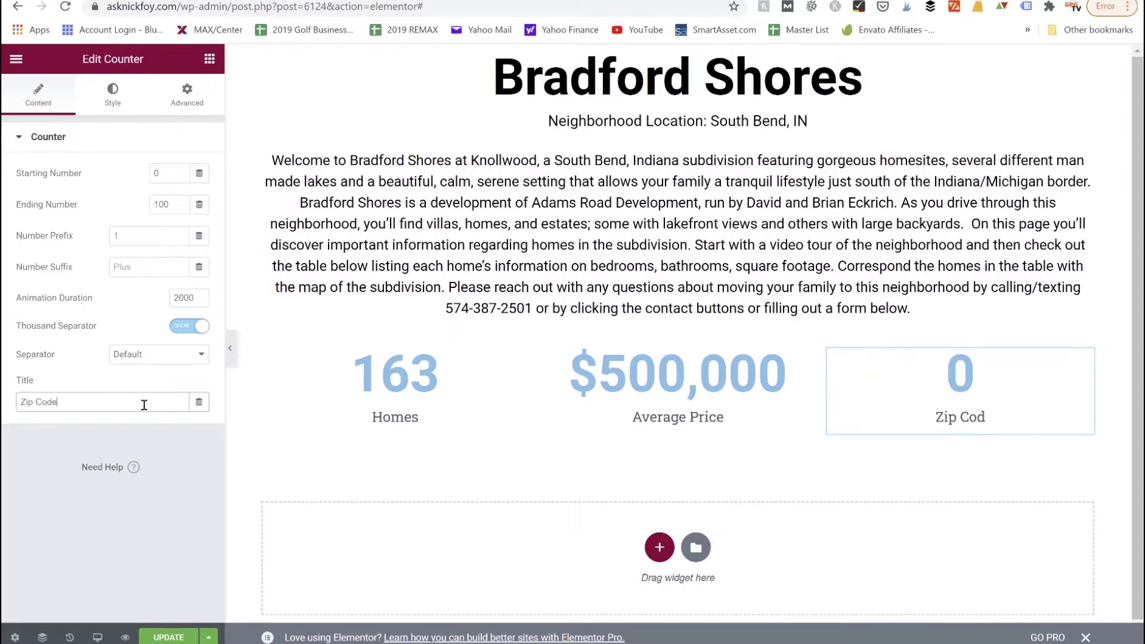
# - Set the Zip Code counter's ending number to 46628 and turn off its thousand separator
pyautogui.doubleClick(173, 205)
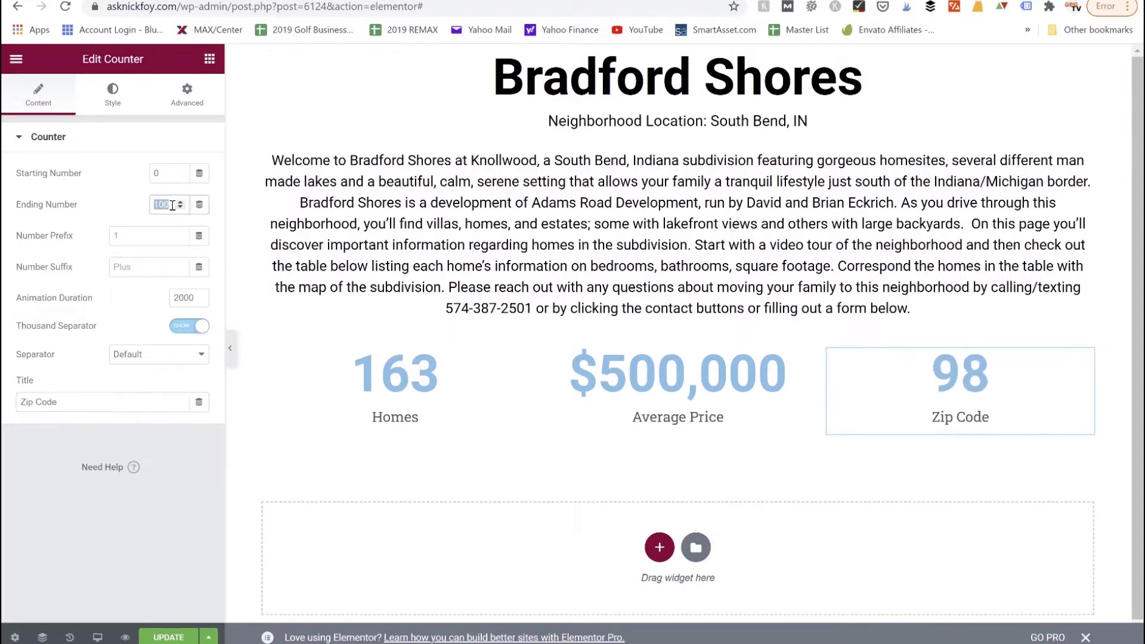
pyautogui.write('46628')
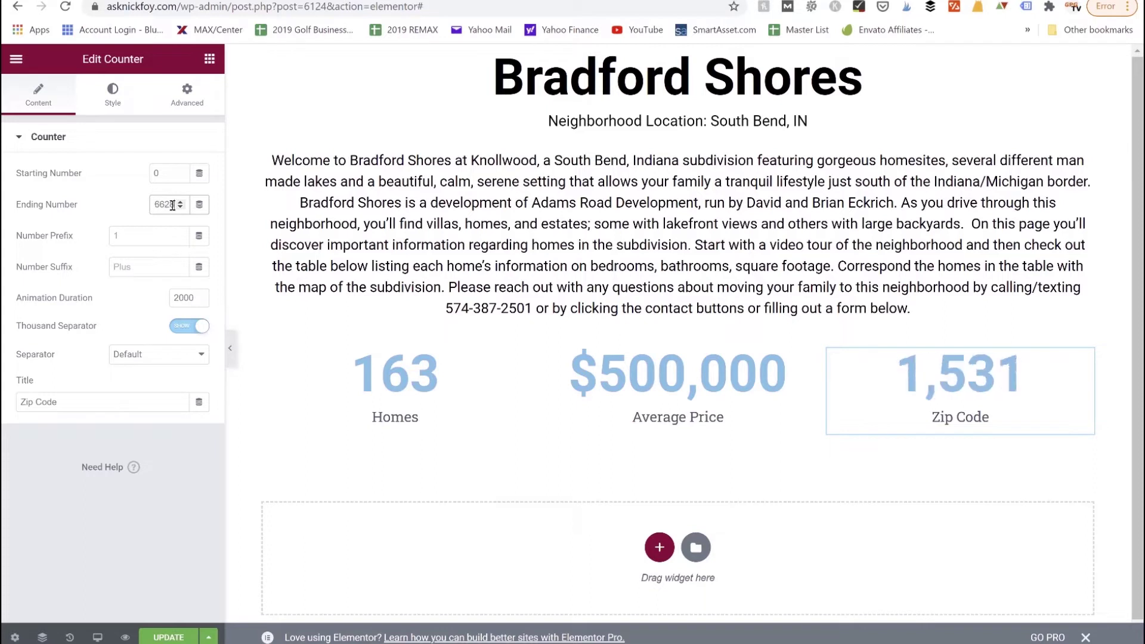
pyautogui.click(199, 327)
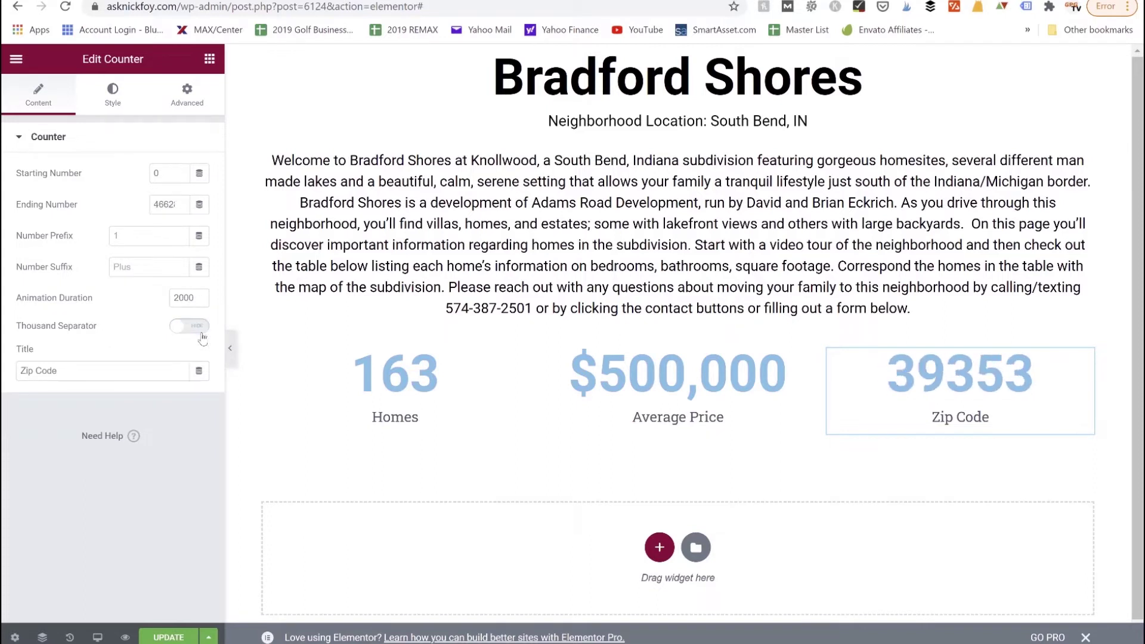
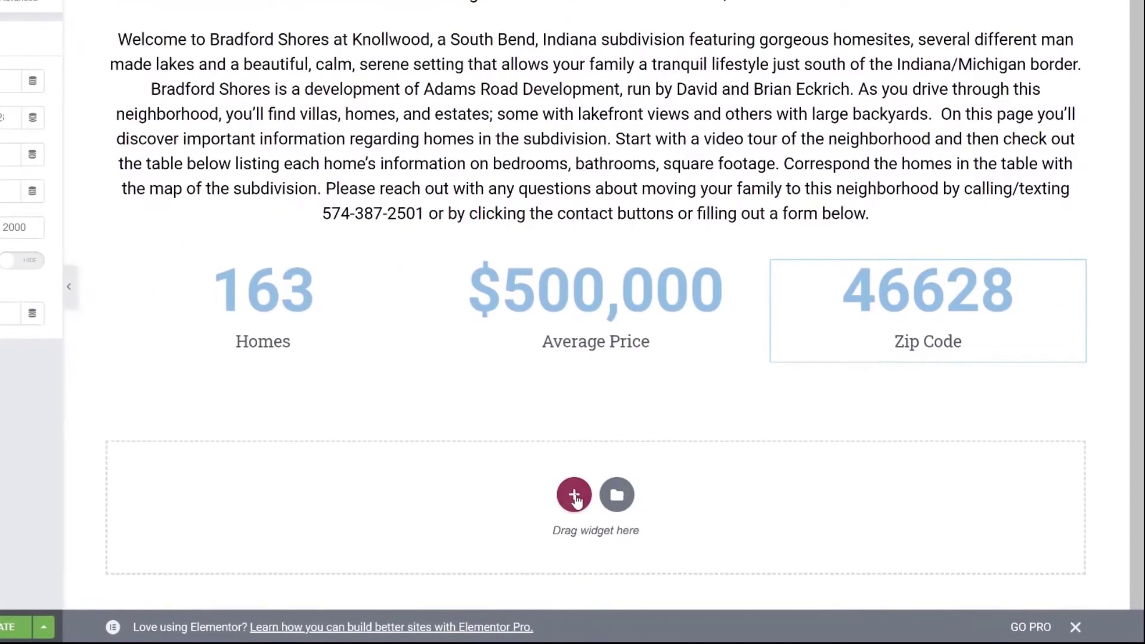
# - Add a single-column section below the counters and place a Video widget in it
pyautogui.click(574, 498)
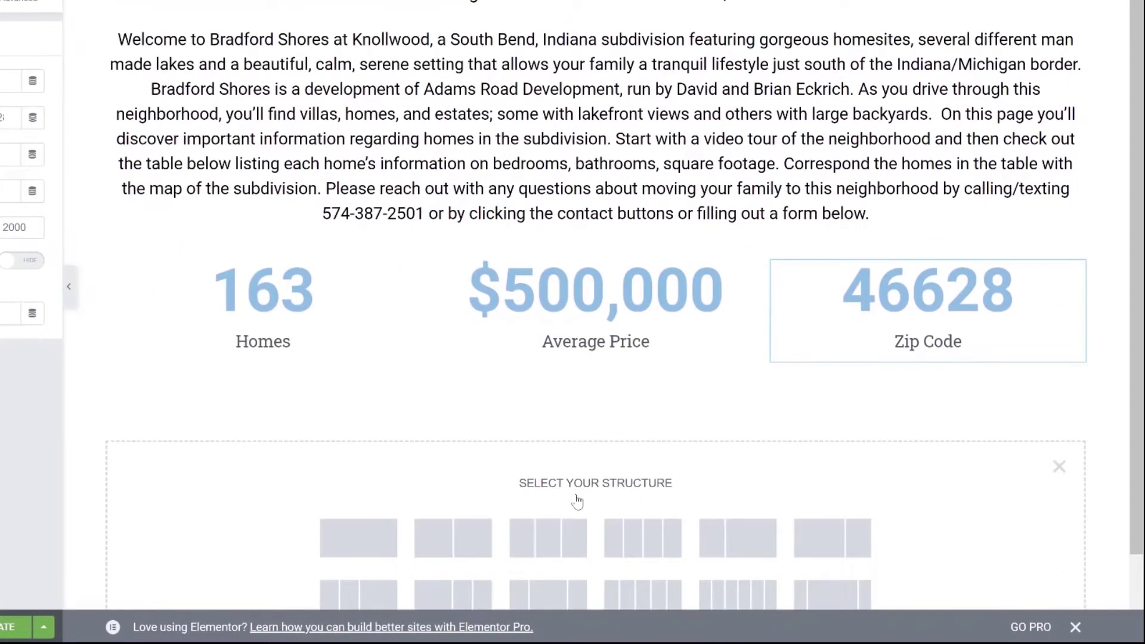
pyautogui.click(373, 547)
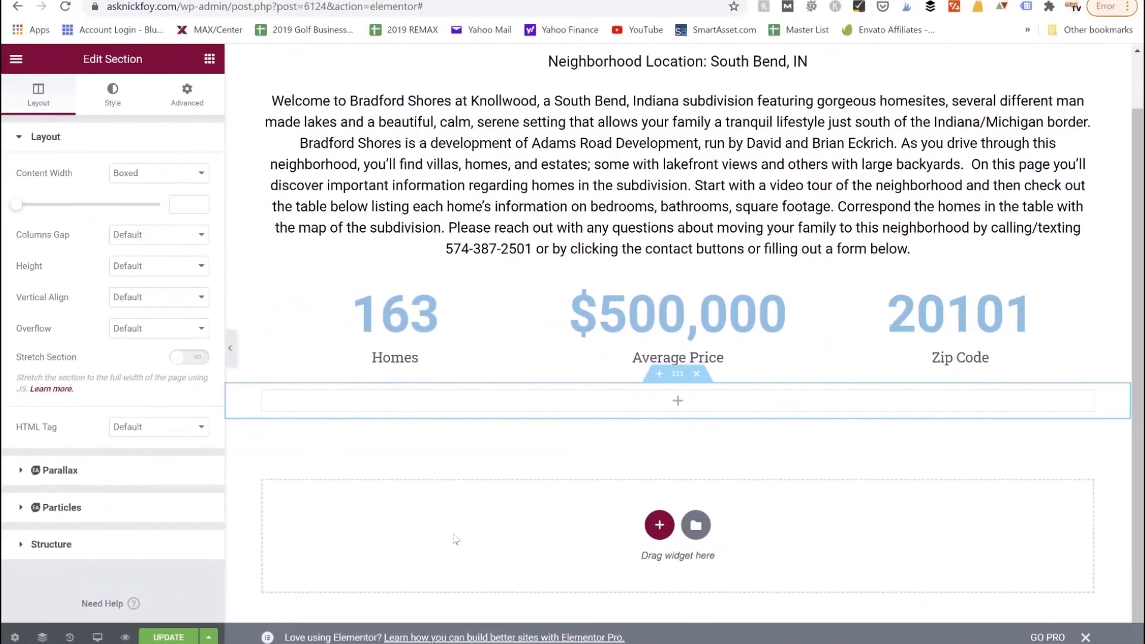
pyautogui.click(209, 60)
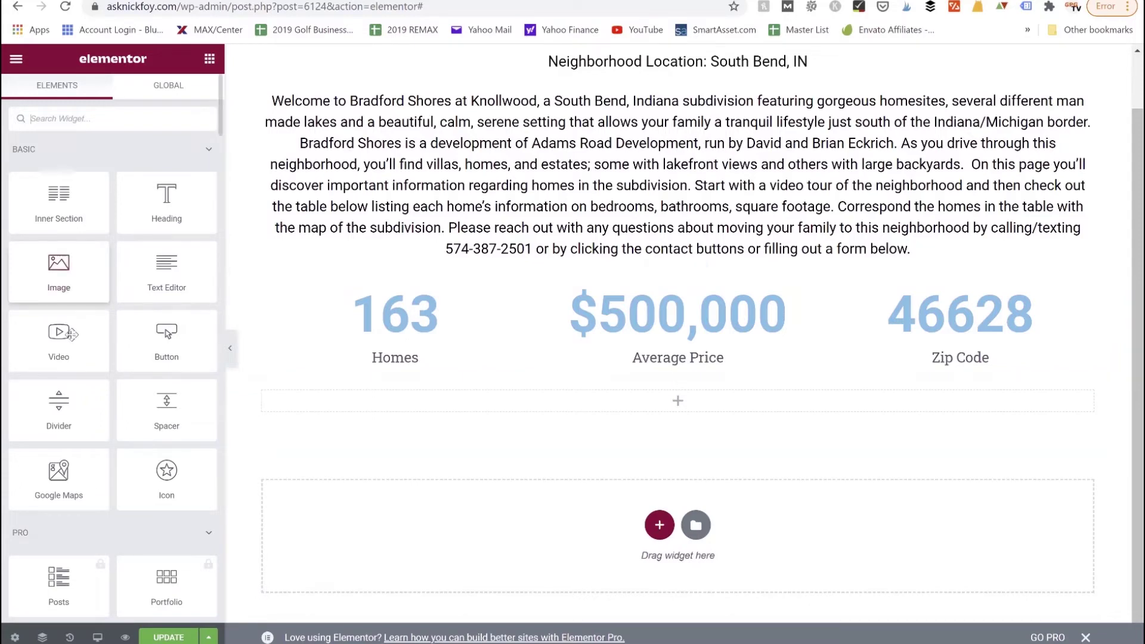
pyautogui.moveTo(72, 334); pyautogui.dragTo(543, 402)
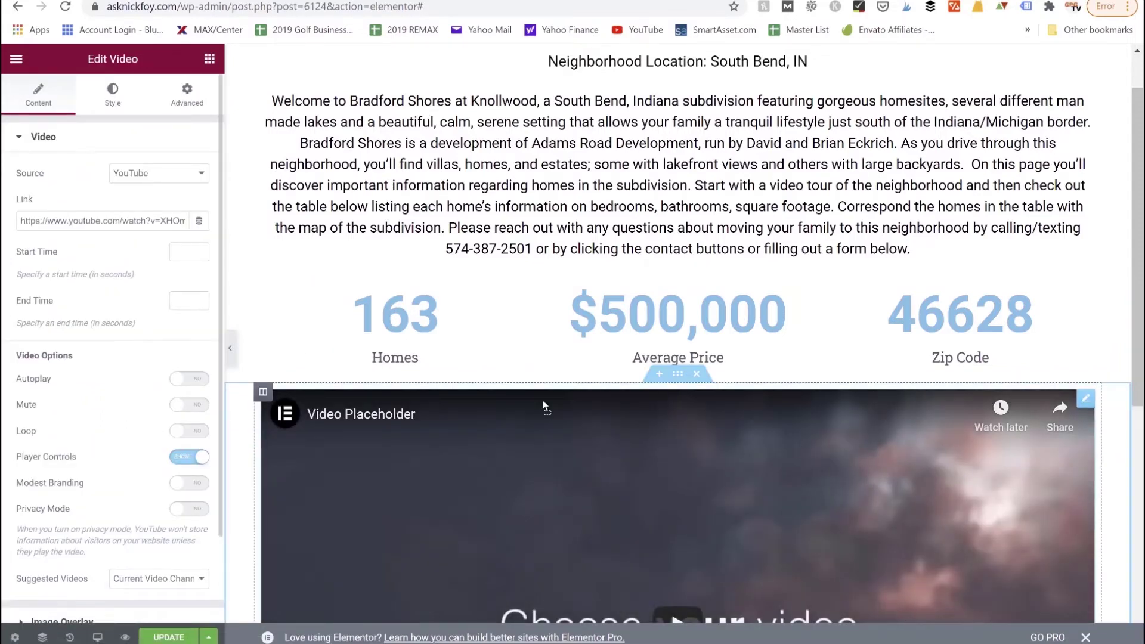
# - Add an empty column beside the video's column, and open the video column's context options again
pyautogui.scroll(-5, 560, 218)
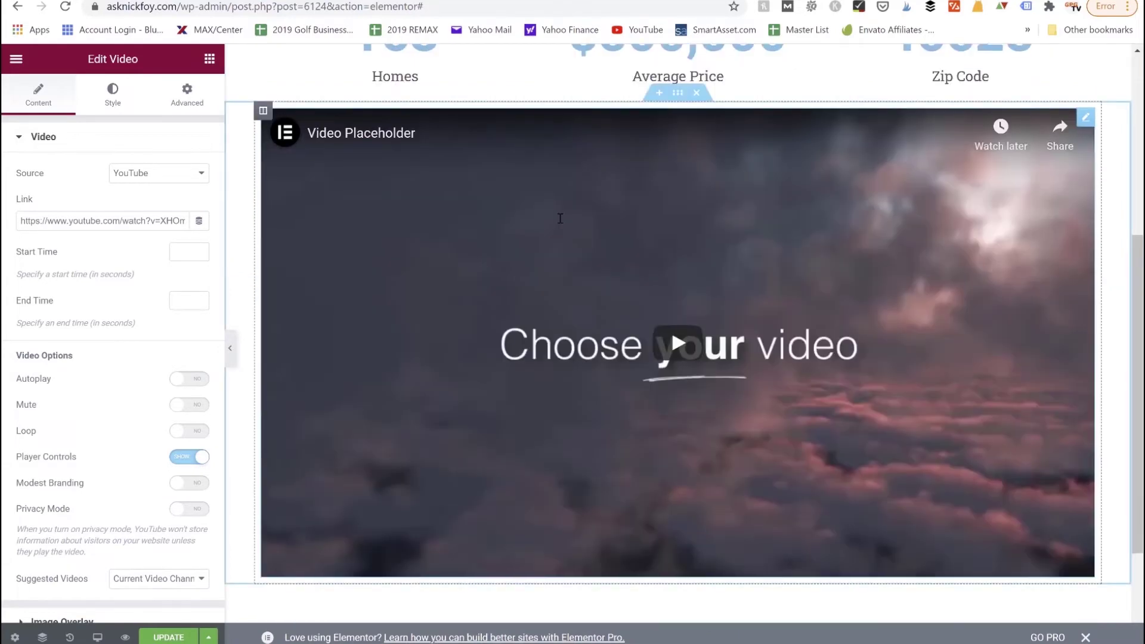
pyautogui.scroll(5, 560, 218)
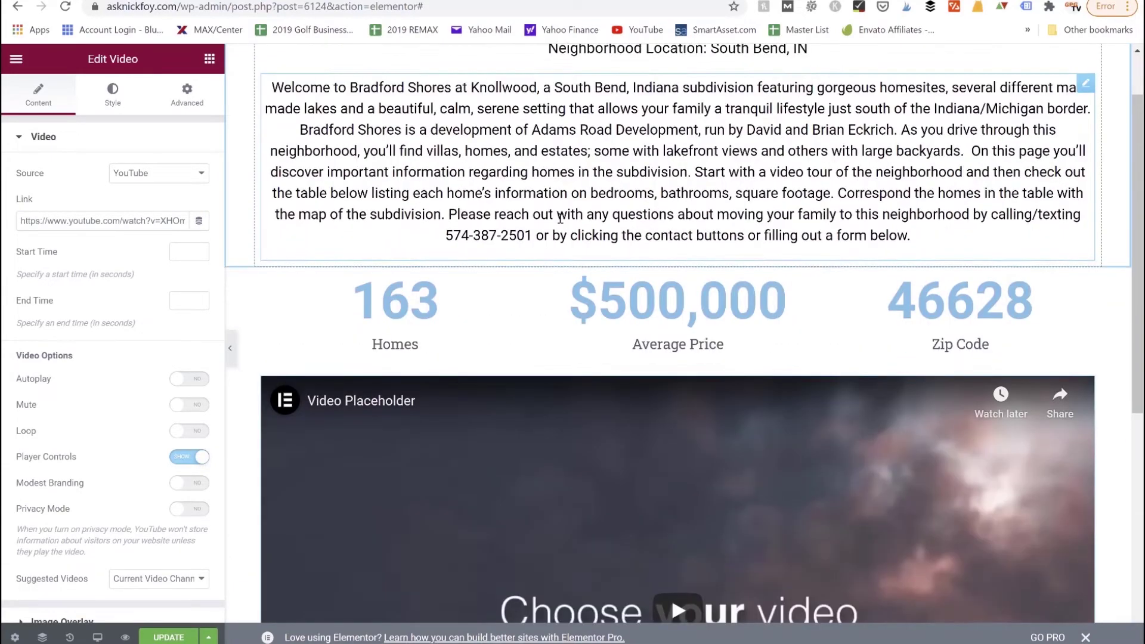
pyautogui.scroll(-6, 560, 218)
pyautogui.scroll(3, 559, 218)
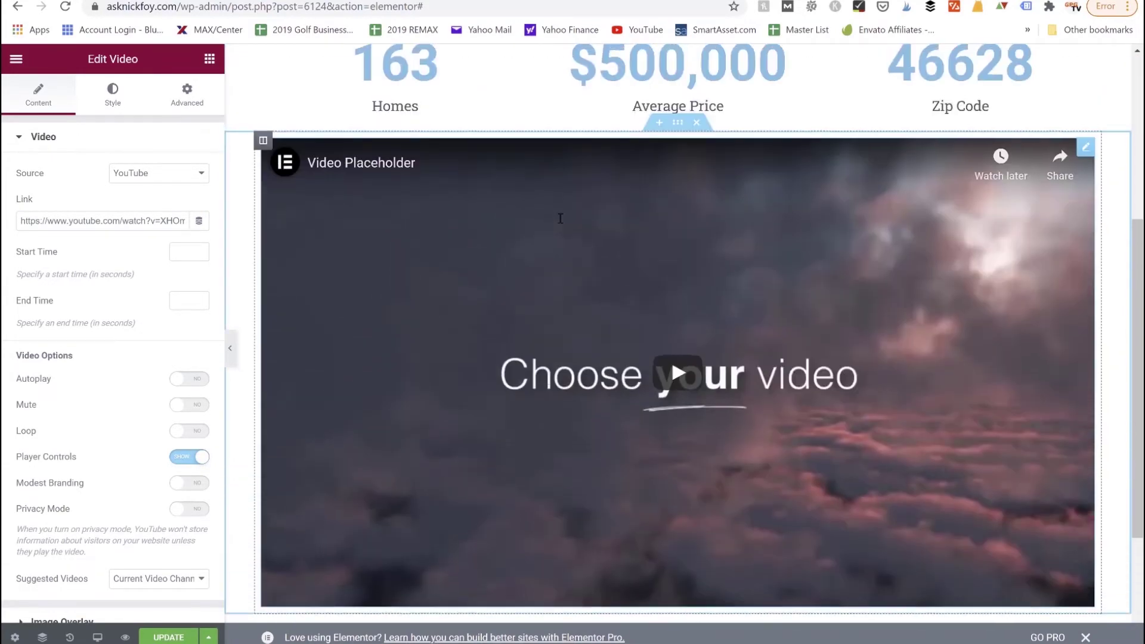
pyautogui.scroll(5, 559, 218)
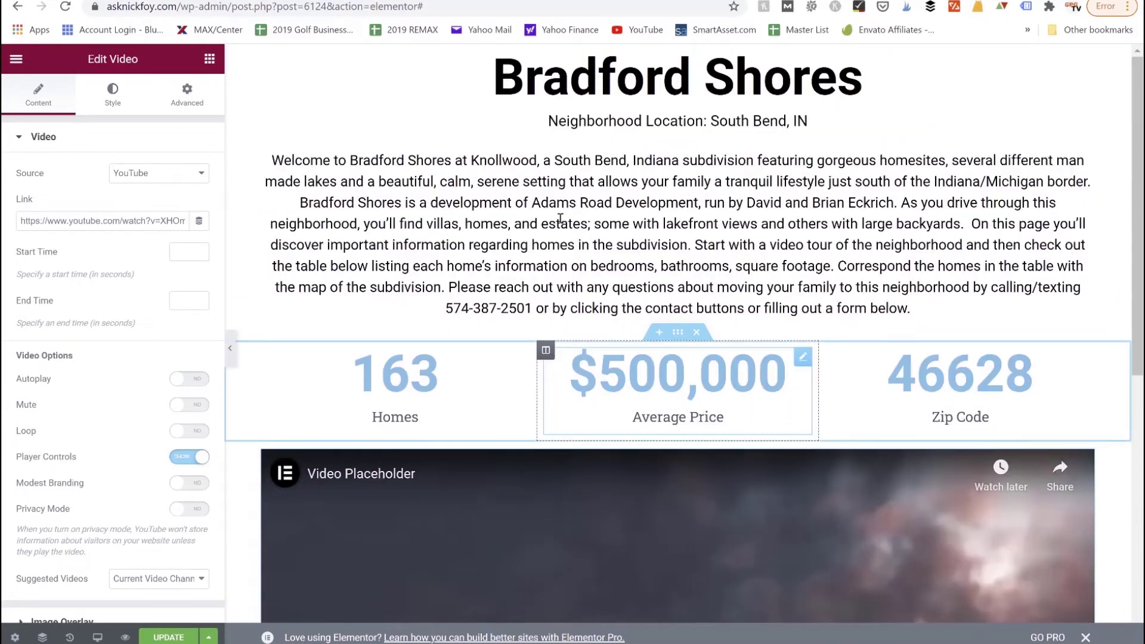
pyautogui.scroll(-5, 560, 218)
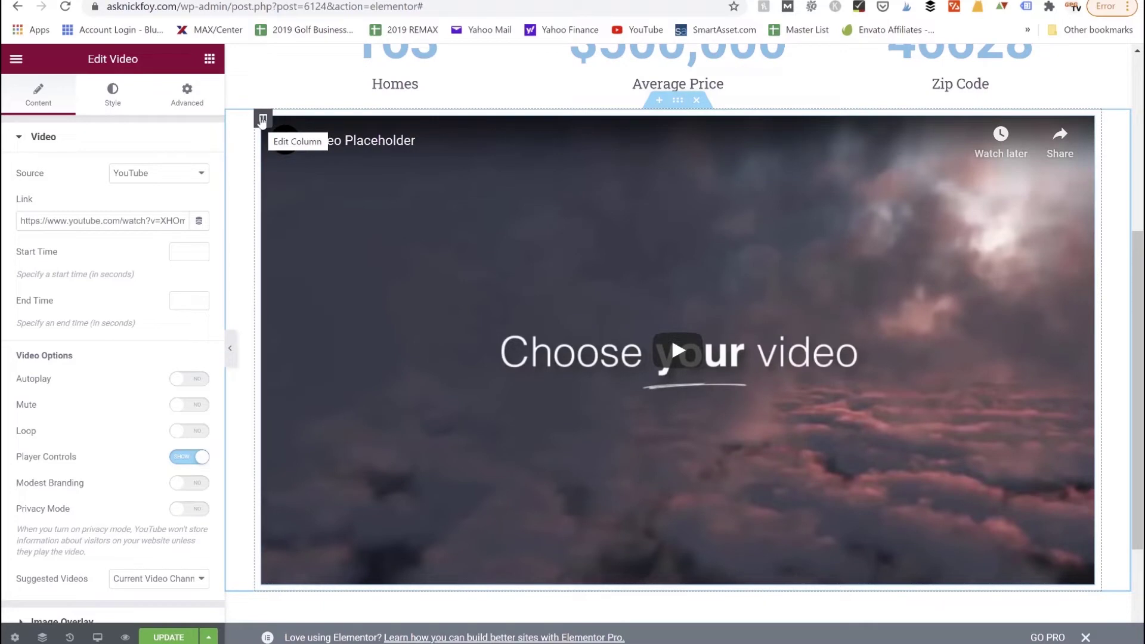
pyautogui.rightClick(262, 120)
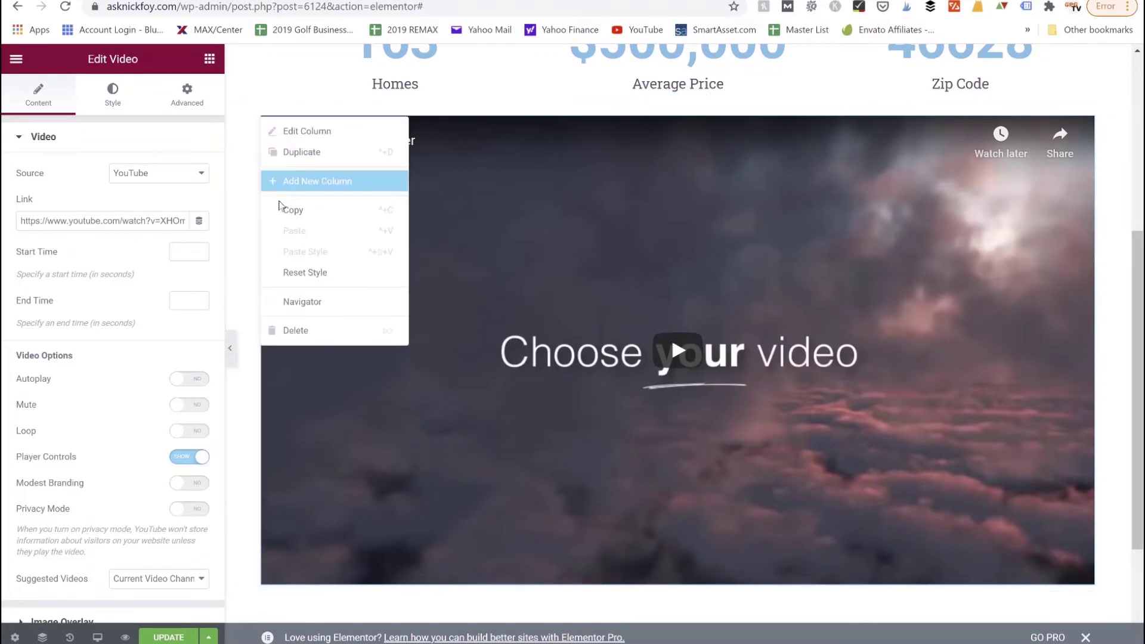
pyautogui.click(297, 181)
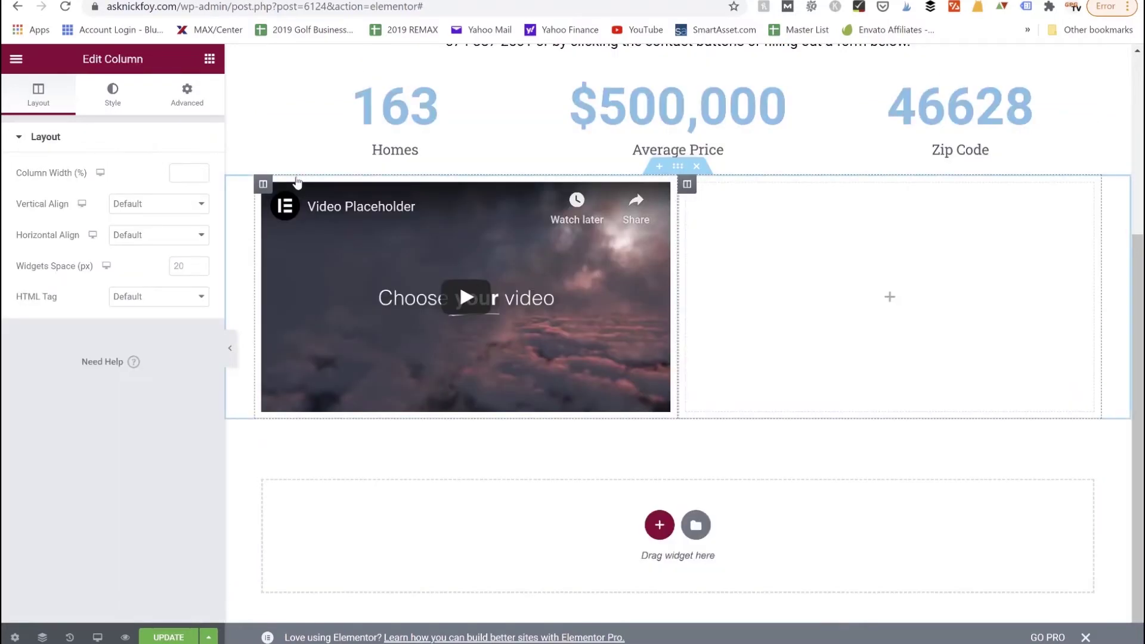
pyautogui.rightClick(264, 186)
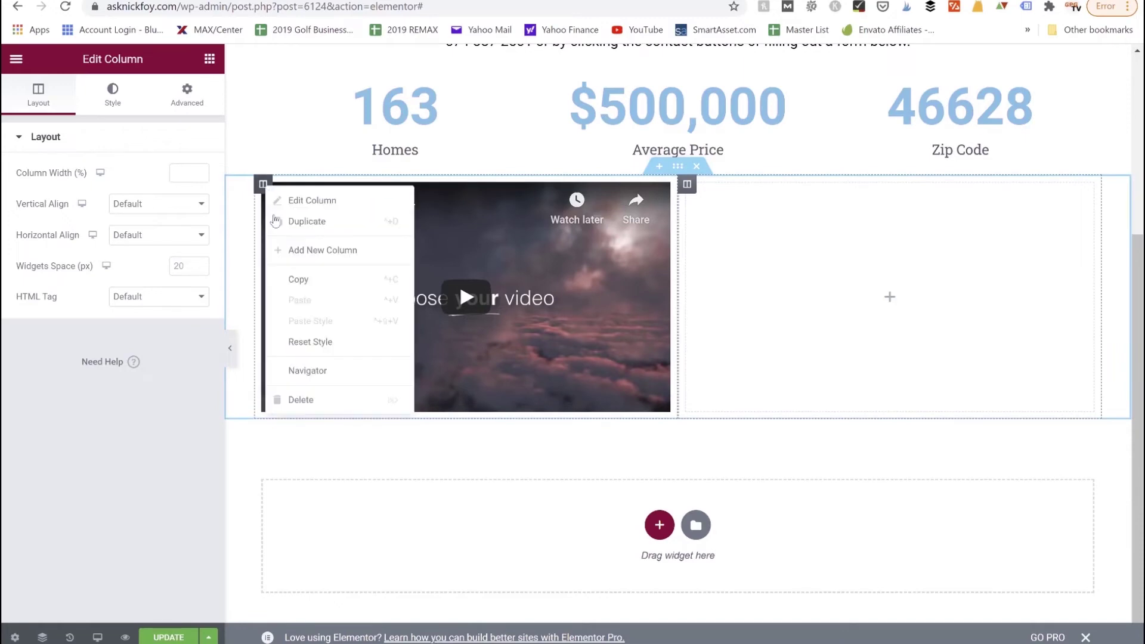
# - Add a third column to the video section and move the video column into the middle position
pyautogui.click(291, 254)
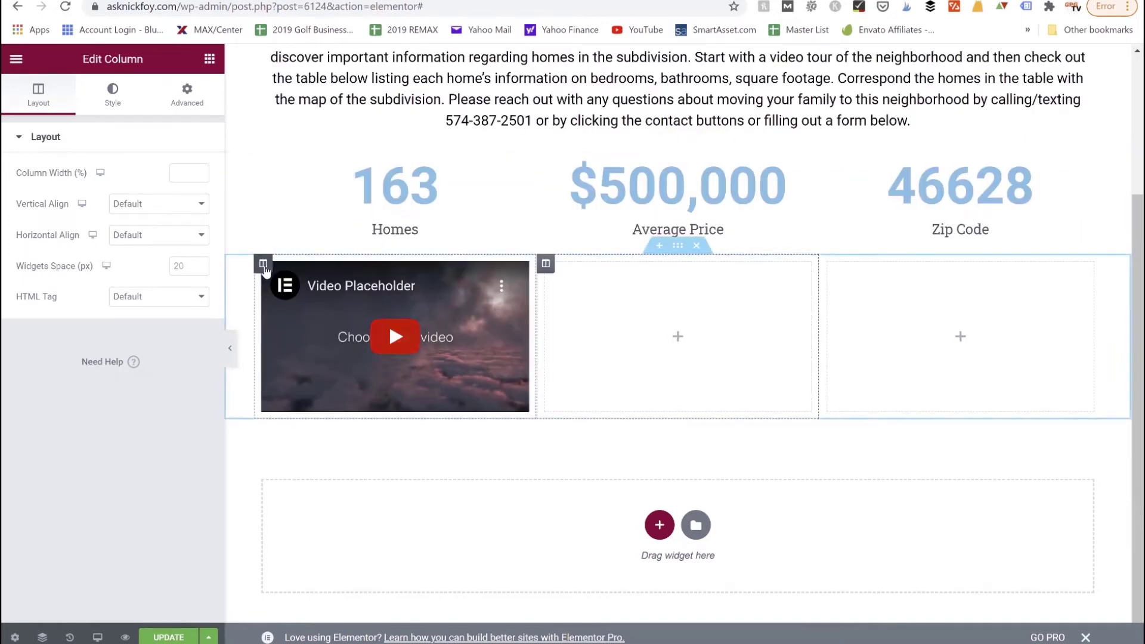
pyautogui.moveTo(263, 261); pyautogui.dragTo(646, 363)
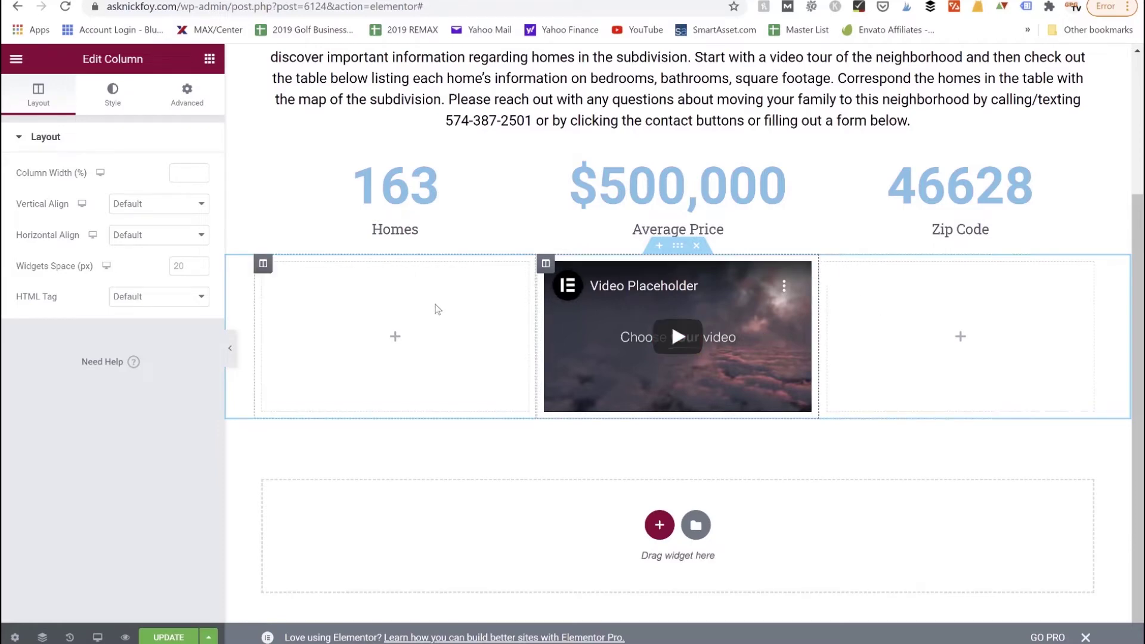
# - Set the width of the empty column before the video to 10%
pyautogui.click(266, 267)
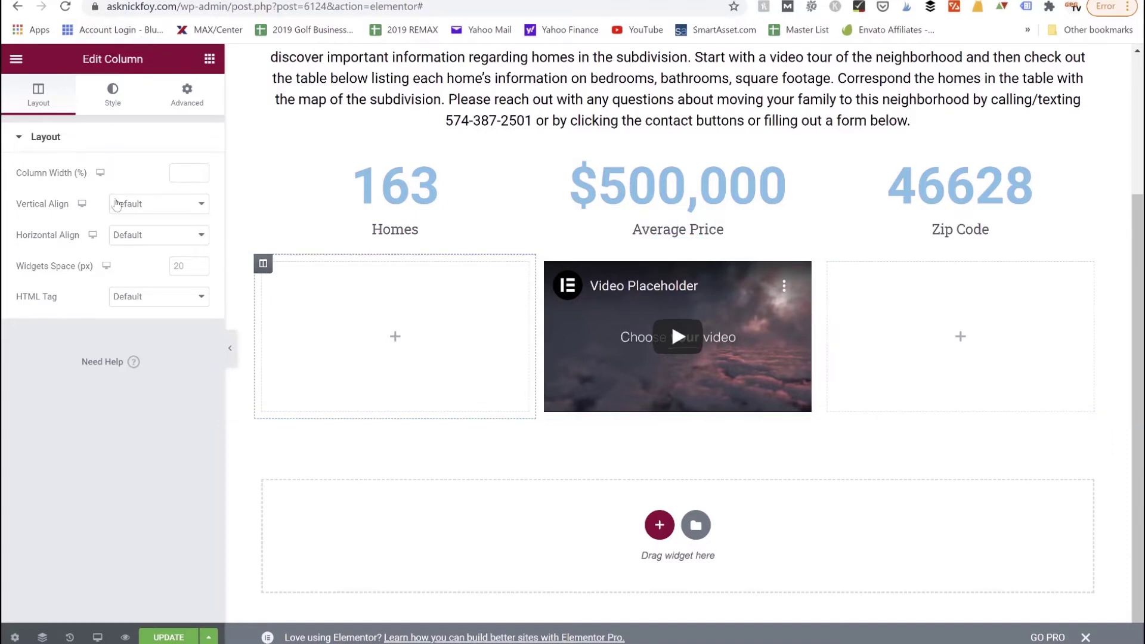
pyautogui.click(200, 173)
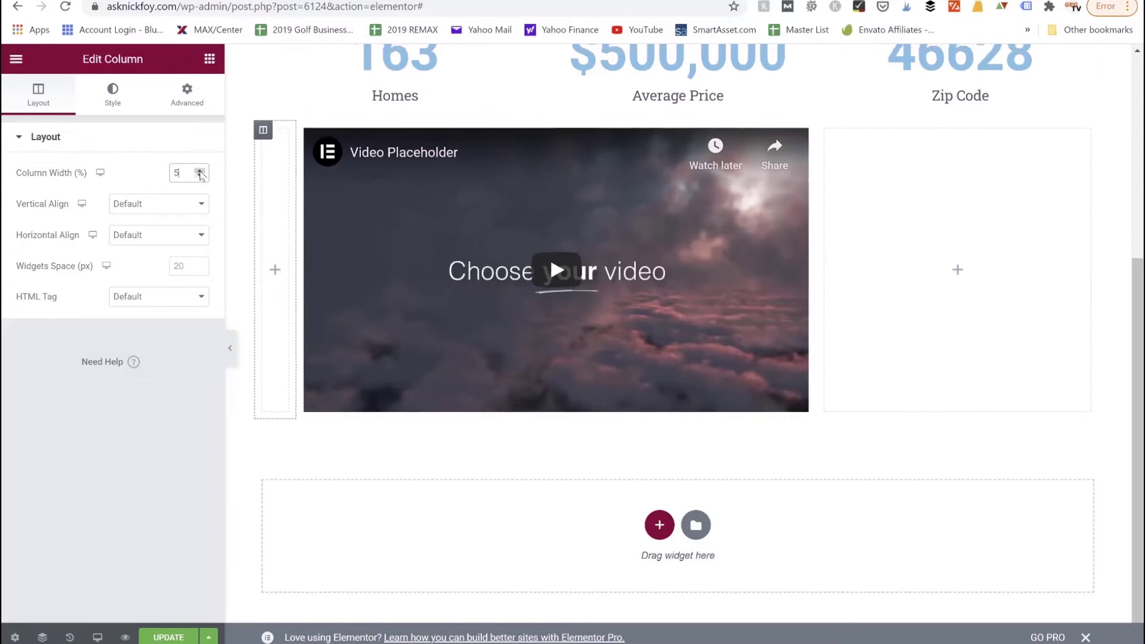
pyautogui.click(200, 173)
pyautogui.click(200, 173)
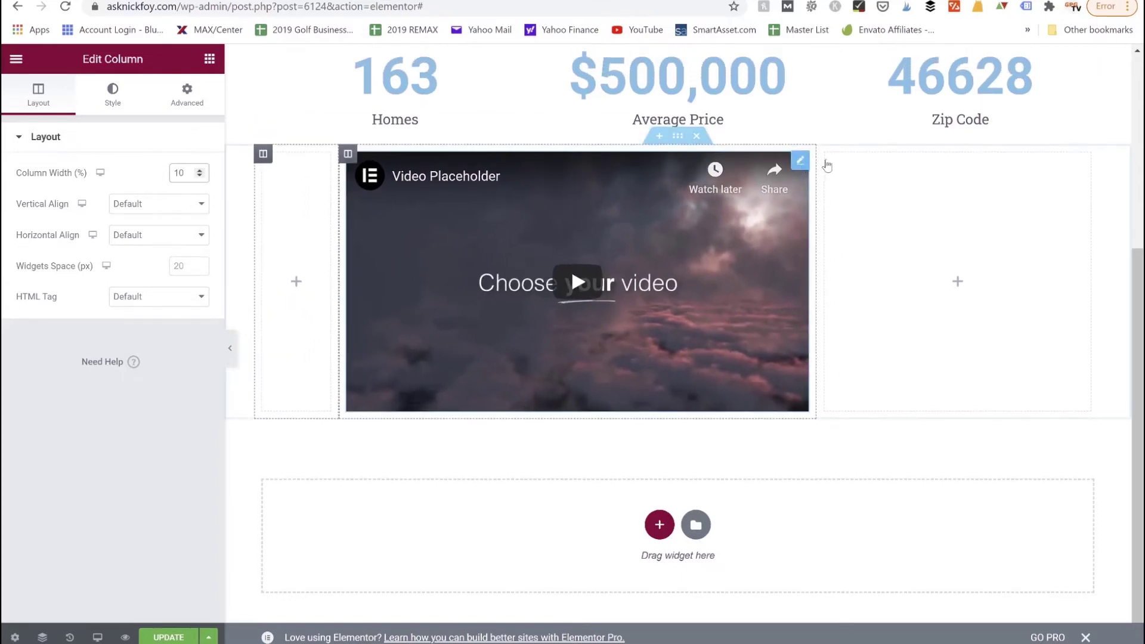
# - Set the width of the empty column after the video to 10% and review the section's layout
pyautogui.click(826, 154)
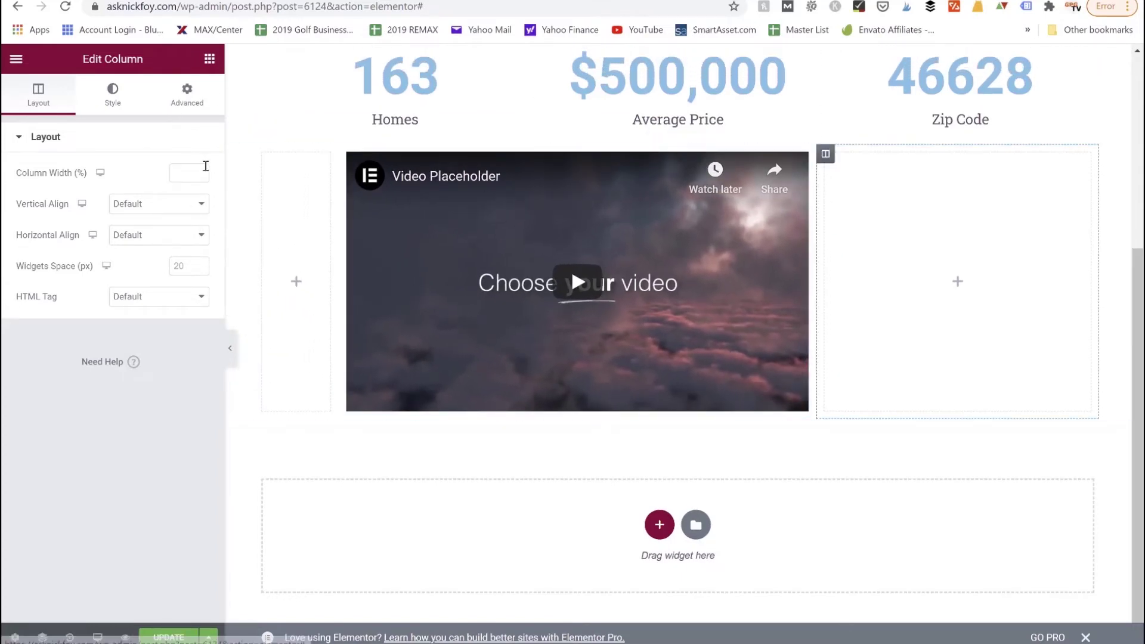
pyautogui.click(200, 171)
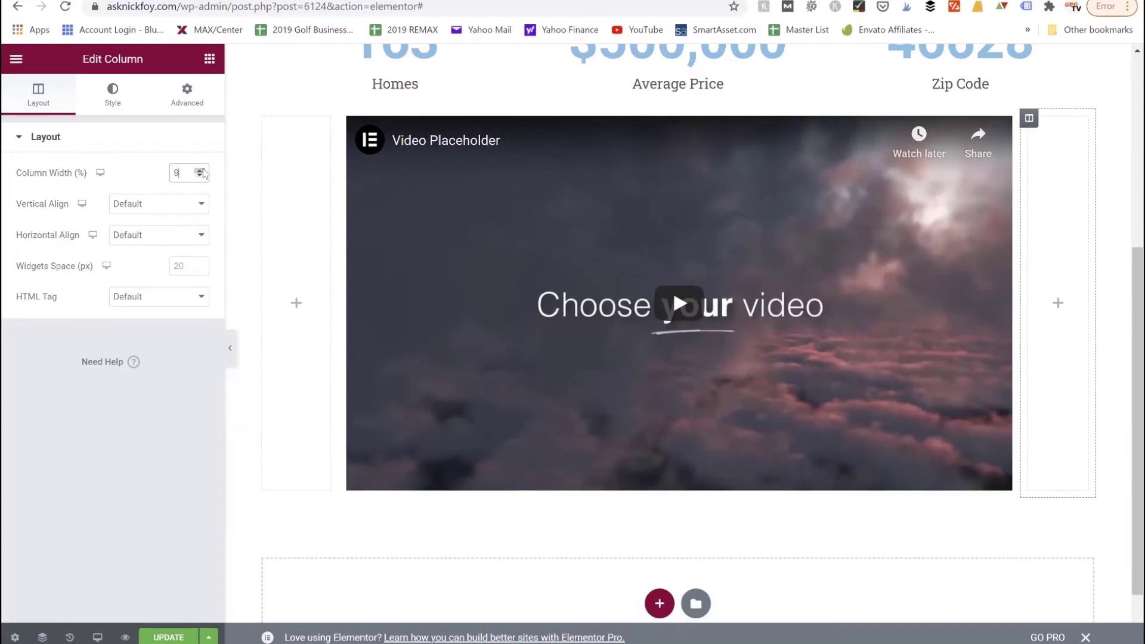
pyautogui.scroll(5, 583, 245)
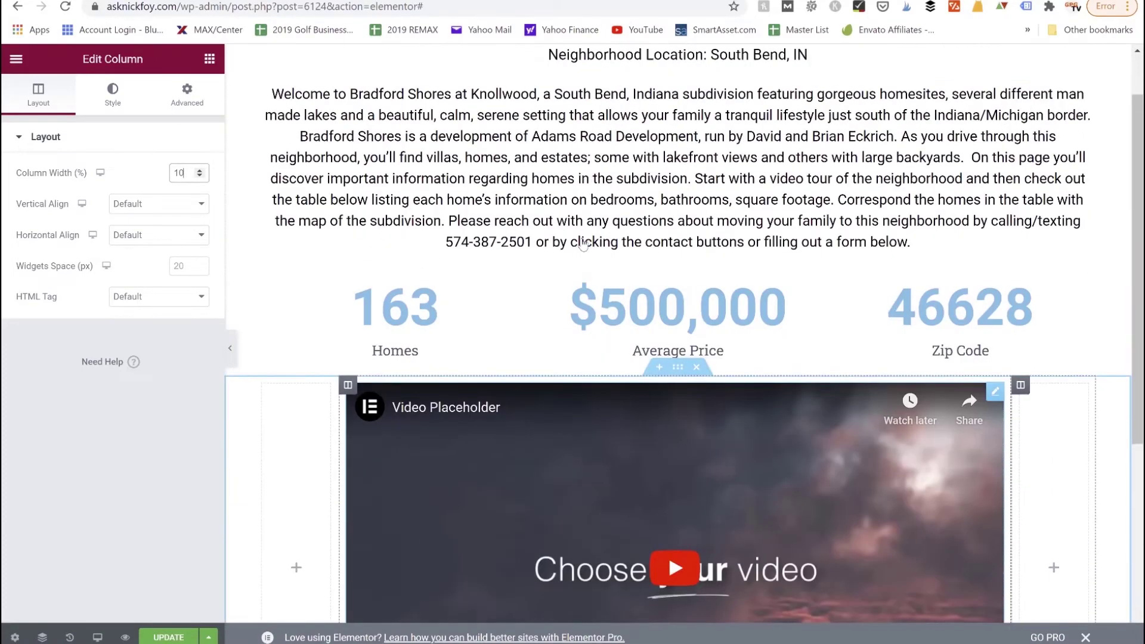
pyautogui.scroll(-5, 583, 244)
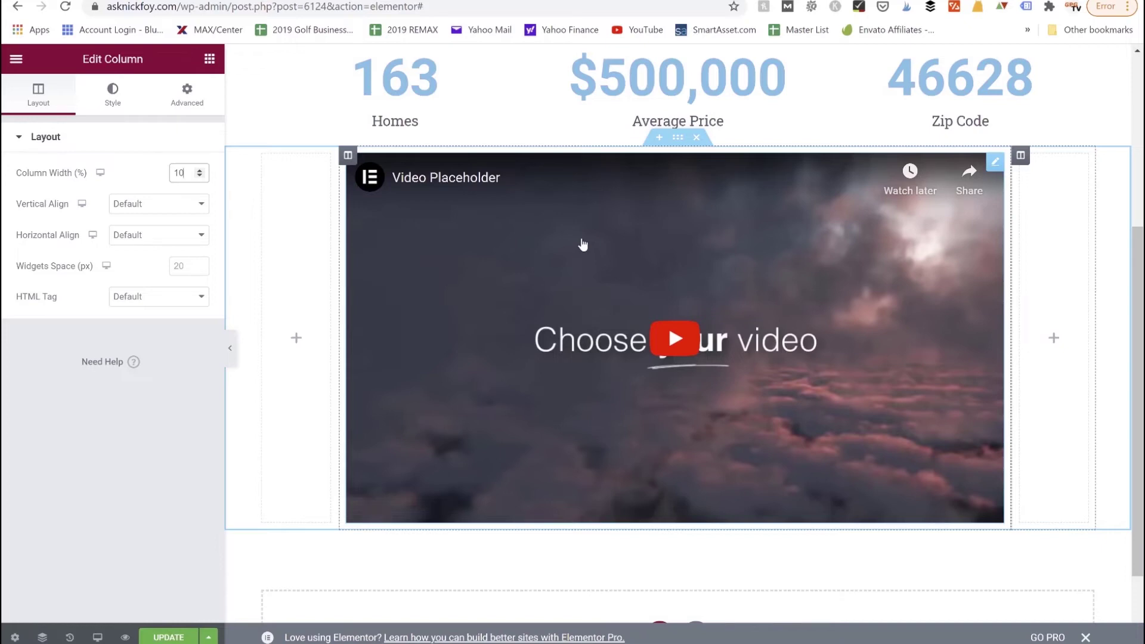
pyautogui.scroll(3, 583, 245)
pyautogui.scroll(-3, 583, 244)
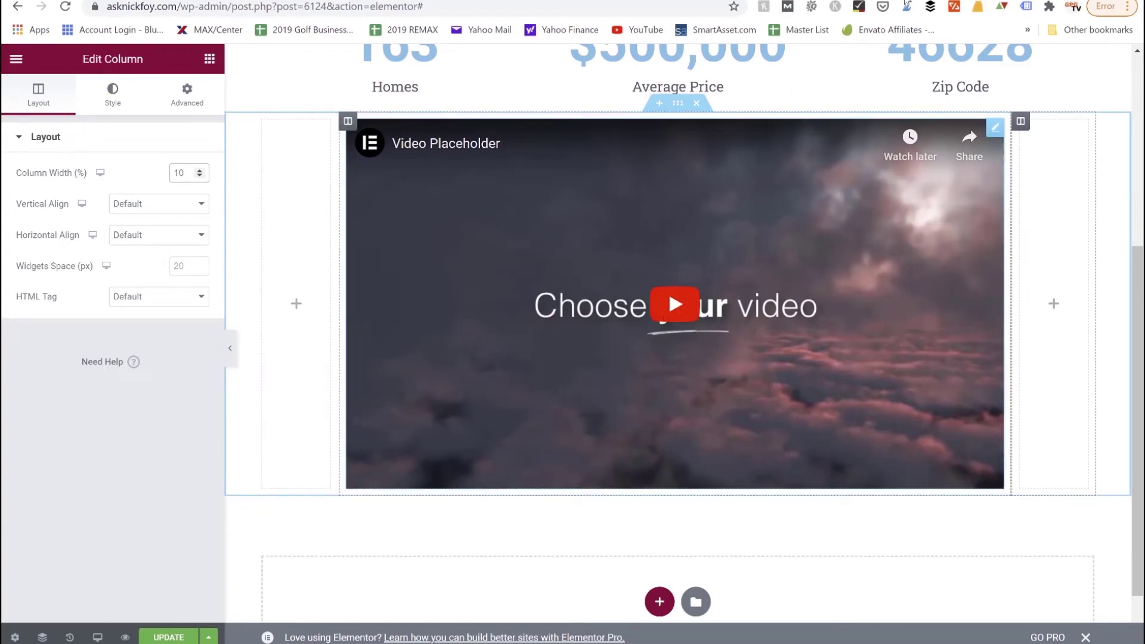
# - Widen the empty column before the video to 15%
pyautogui.click(200, 171)
pyautogui.click(200, 170)
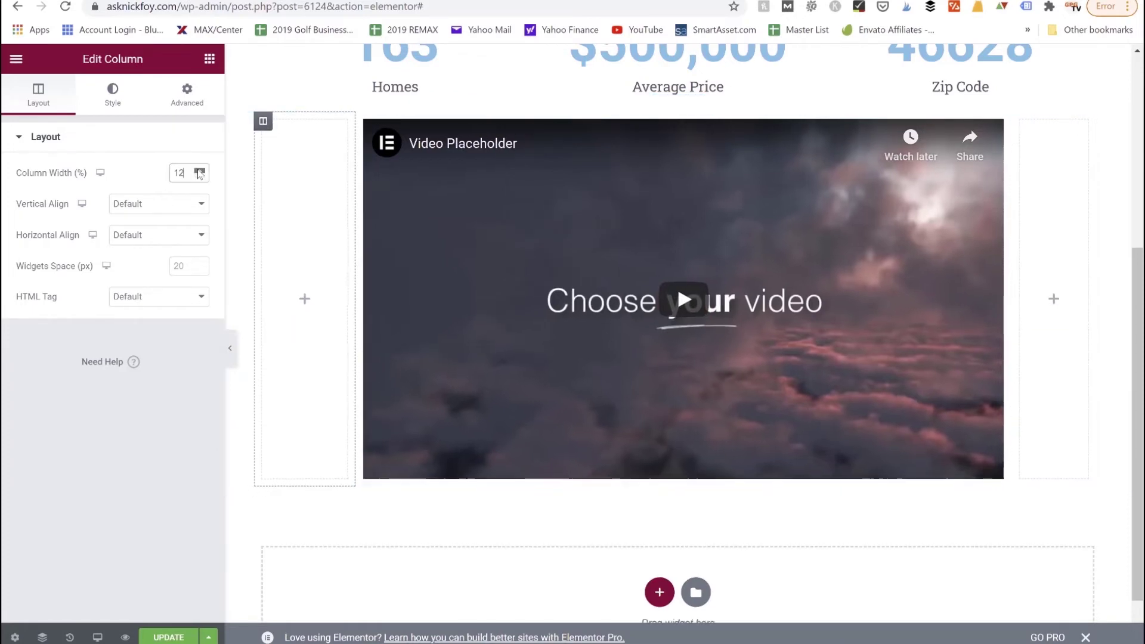
pyautogui.click(199, 170)
pyautogui.click(200, 171)
pyautogui.click(200, 170)
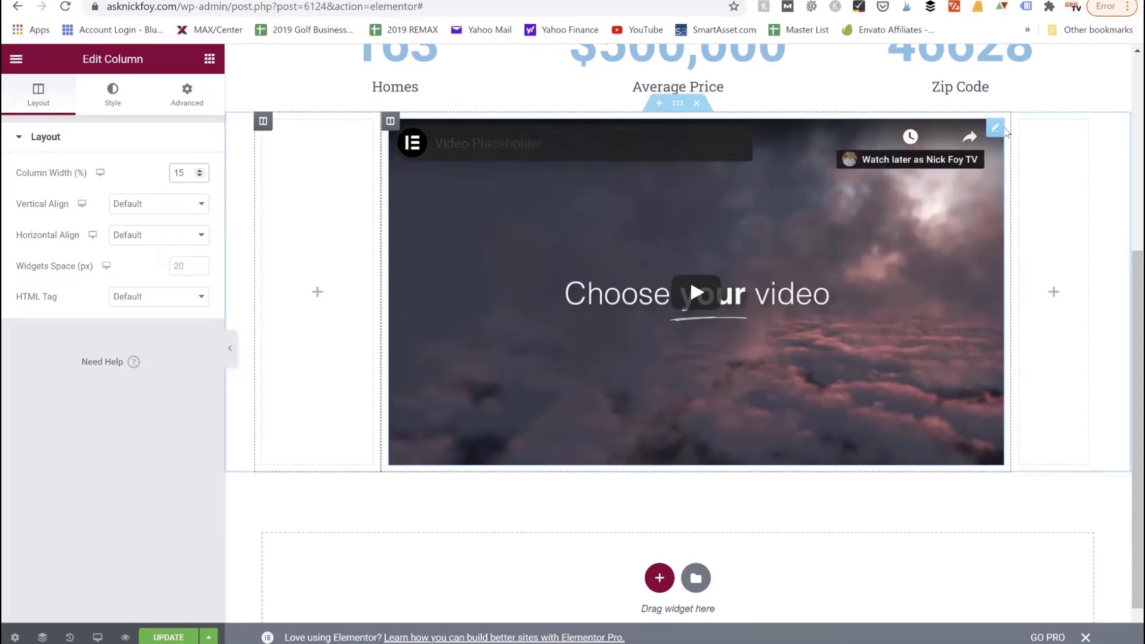
# - Widen the empty column after the video to 15%
pyautogui.click(1020, 122)
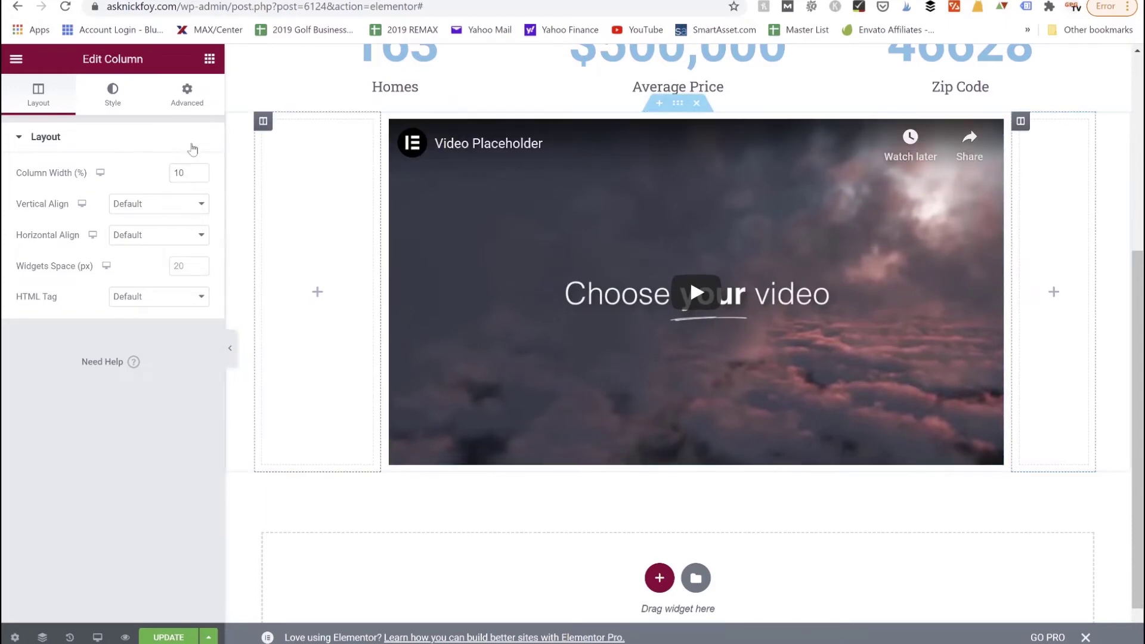
pyautogui.click(200, 171)
pyautogui.click(200, 171)
pyautogui.click(199, 170)
pyautogui.click(199, 170)
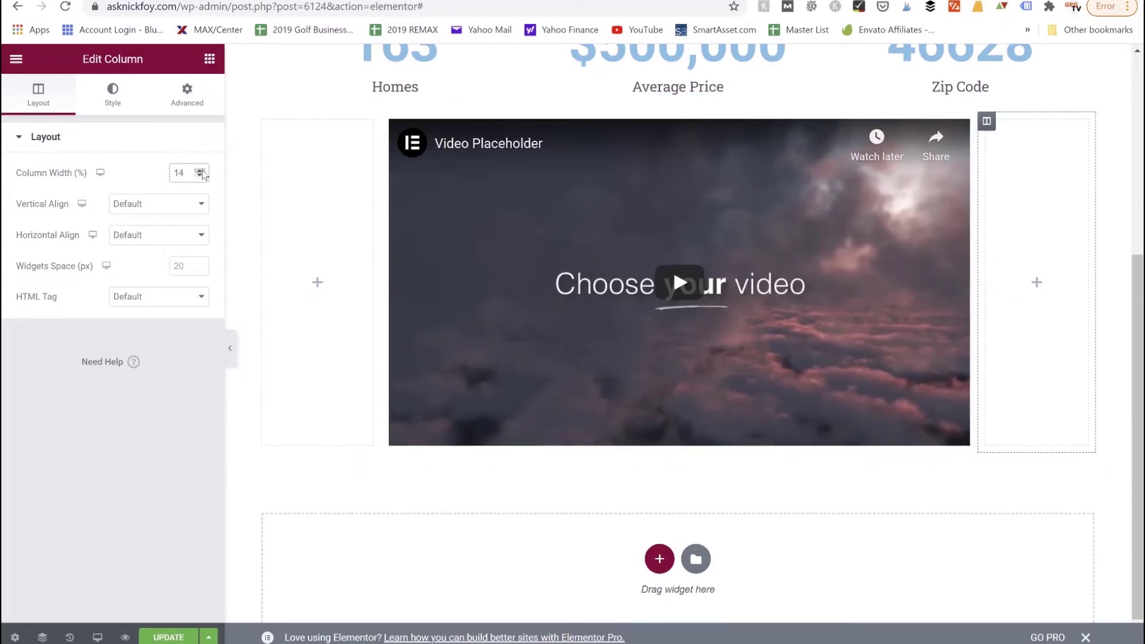
pyautogui.click(200, 170)
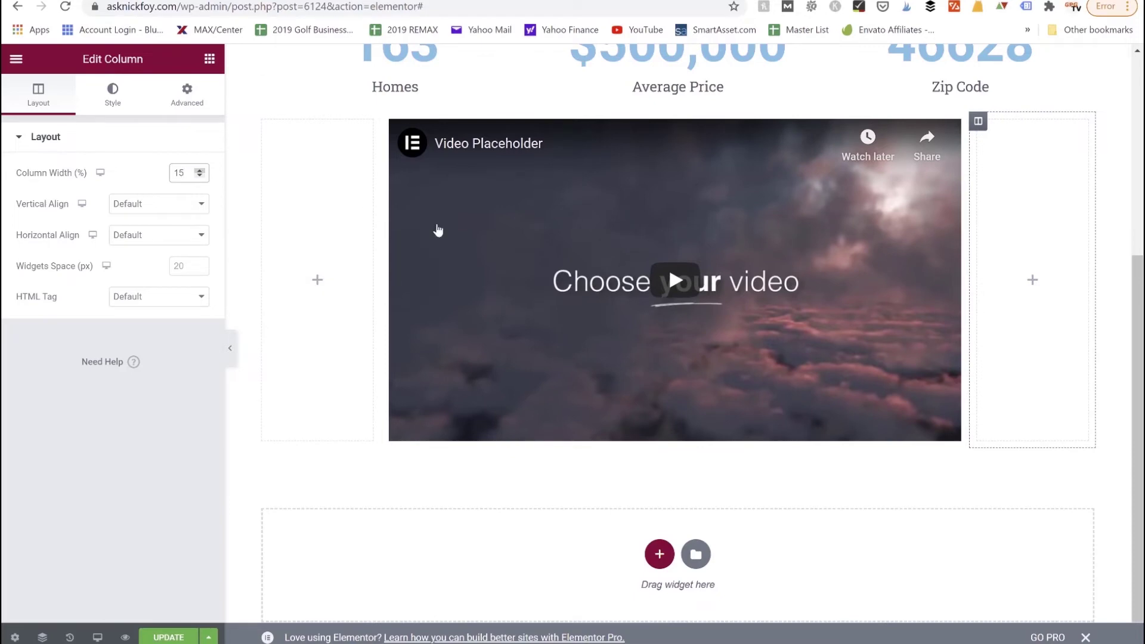
# - Add a new section with two equal columns below the video section
pyautogui.scroll(3, 449, 234)
pyautogui.scroll(-4, 449, 234)
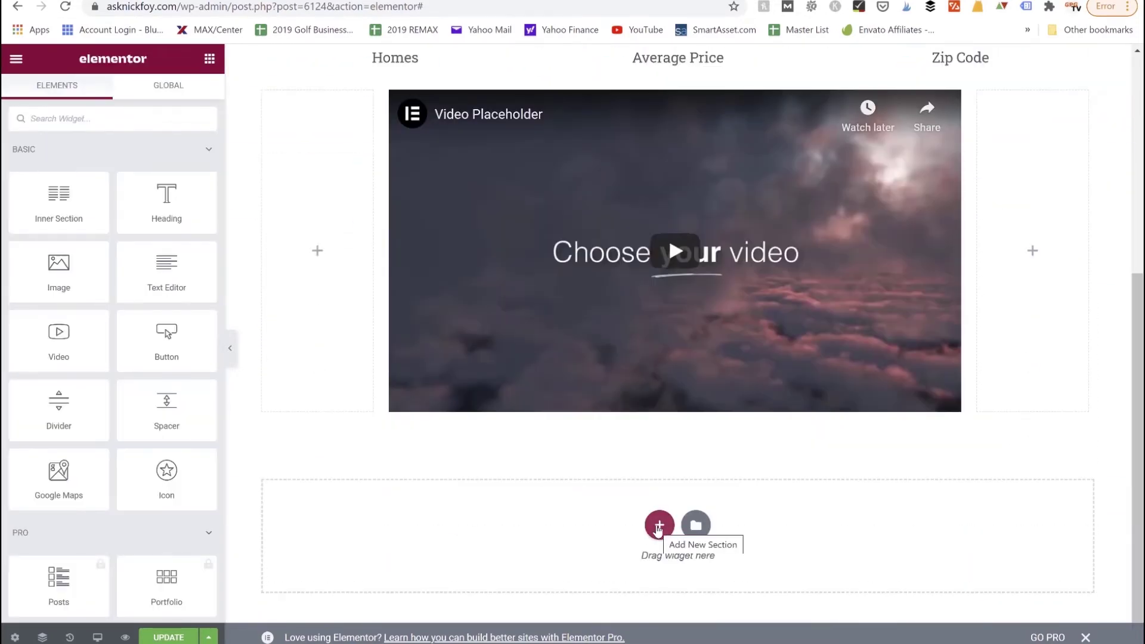
pyautogui.click(658, 527)
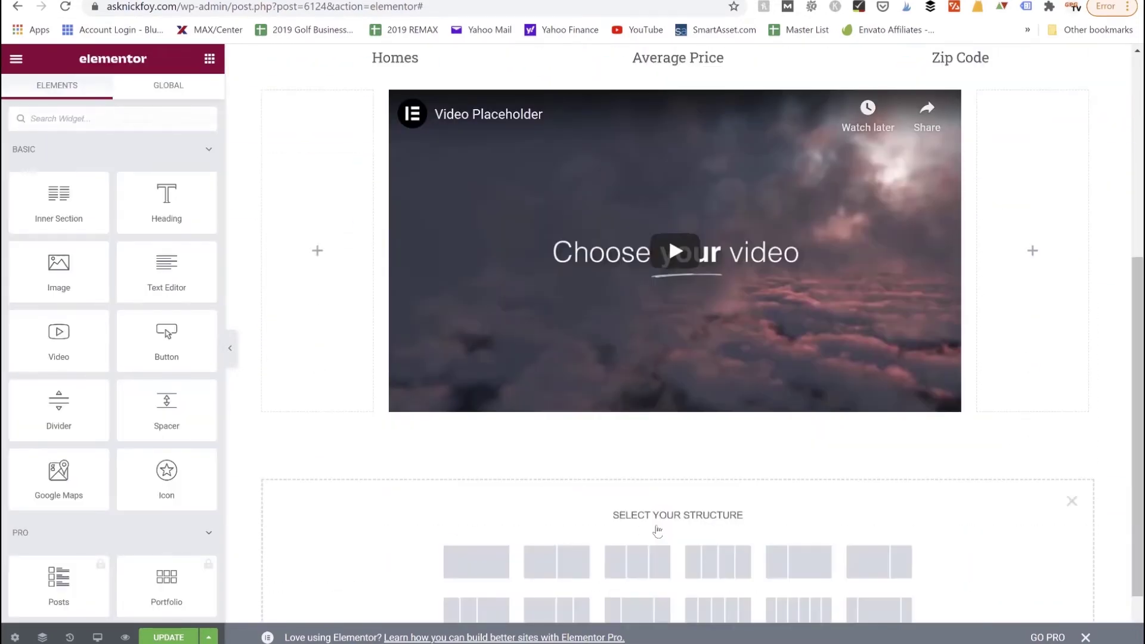
pyautogui.click(559, 565)
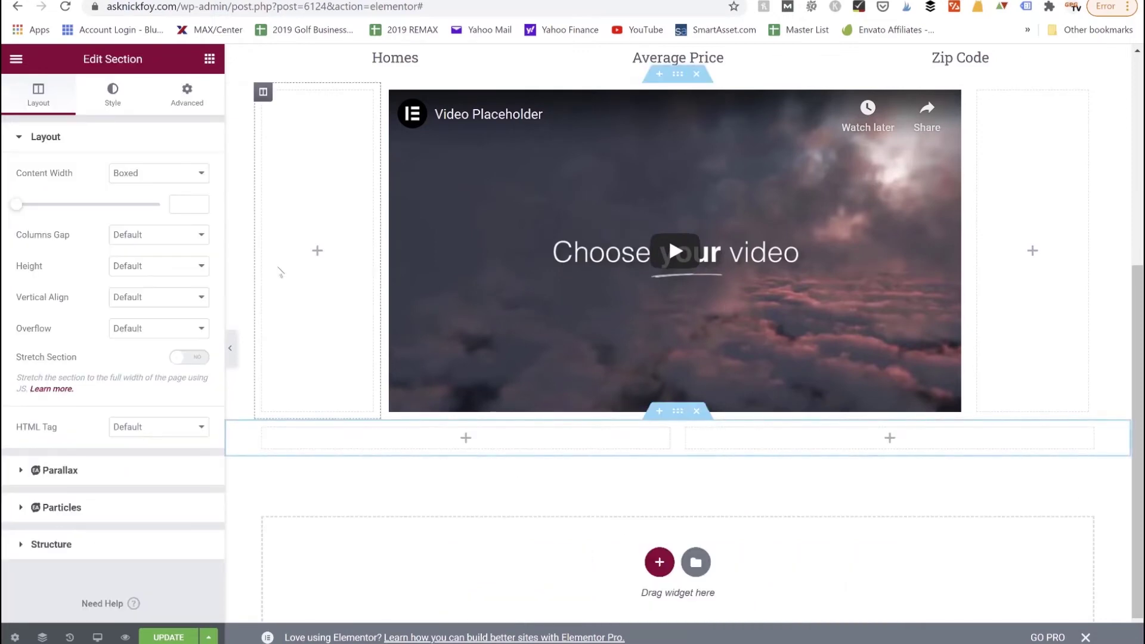
# - Place a Button widget in the new section's first column and set its text to "Recent Sales Data"
pyautogui.click(206, 61)
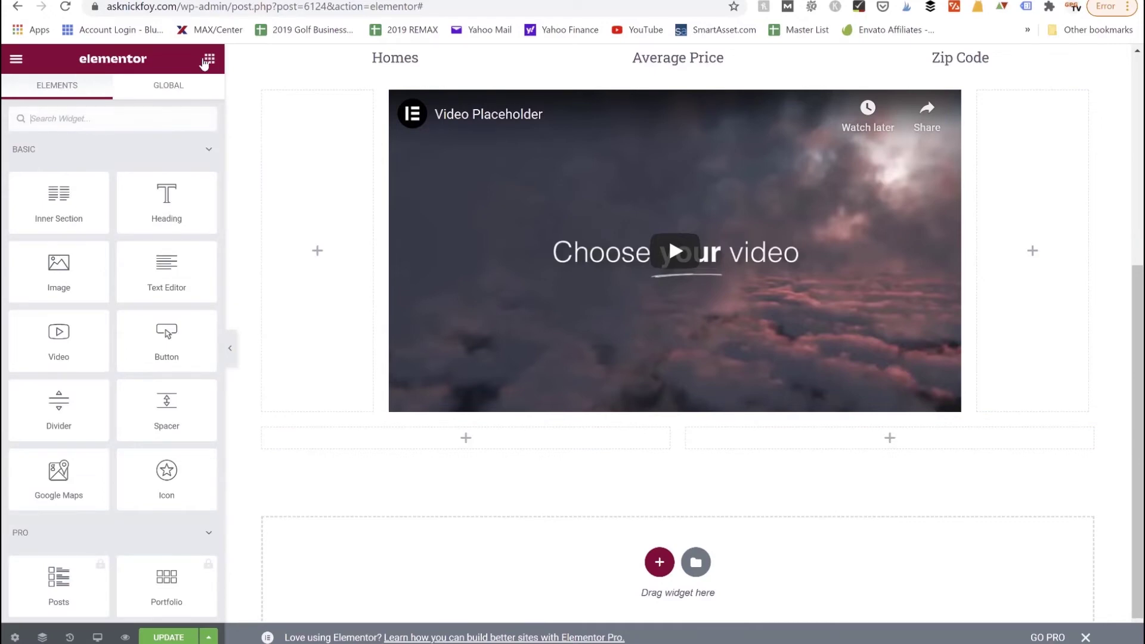
pyautogui.moveTo(161, 340); pyautogui.dragTo(427, 441)
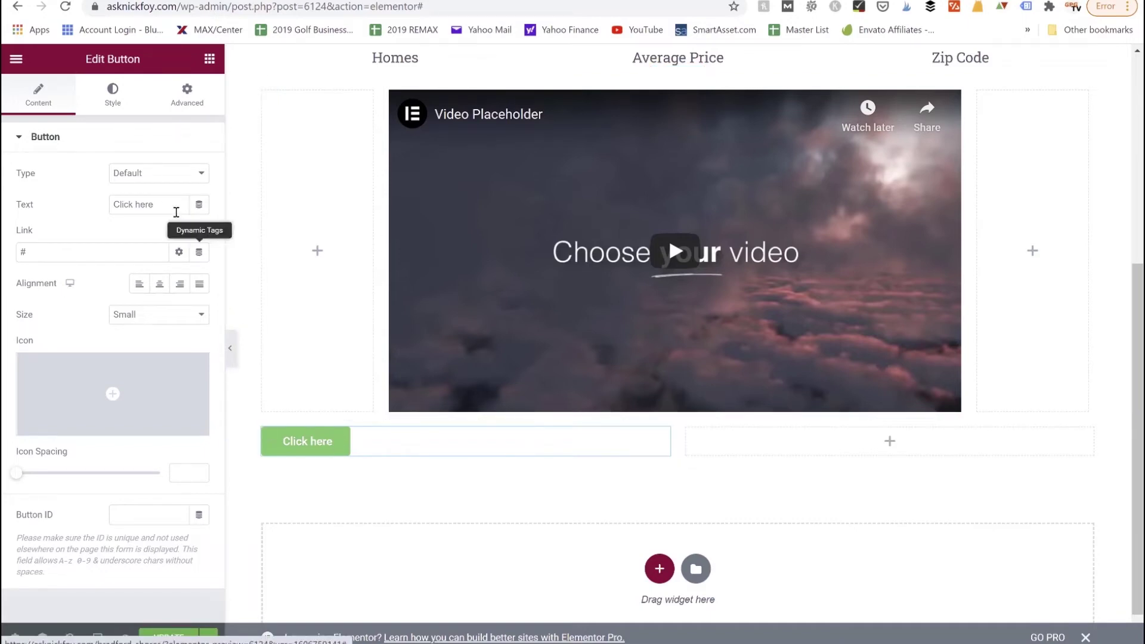
pyautogui.tripleClick(157, 204)
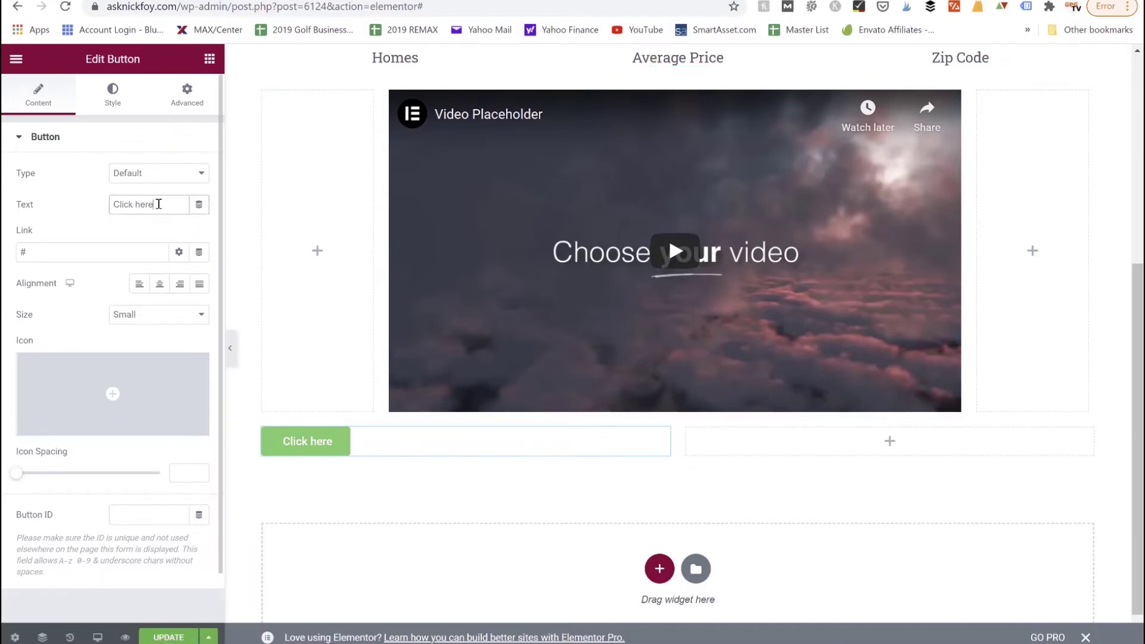
pyautogui.write('Recent Sales Data')
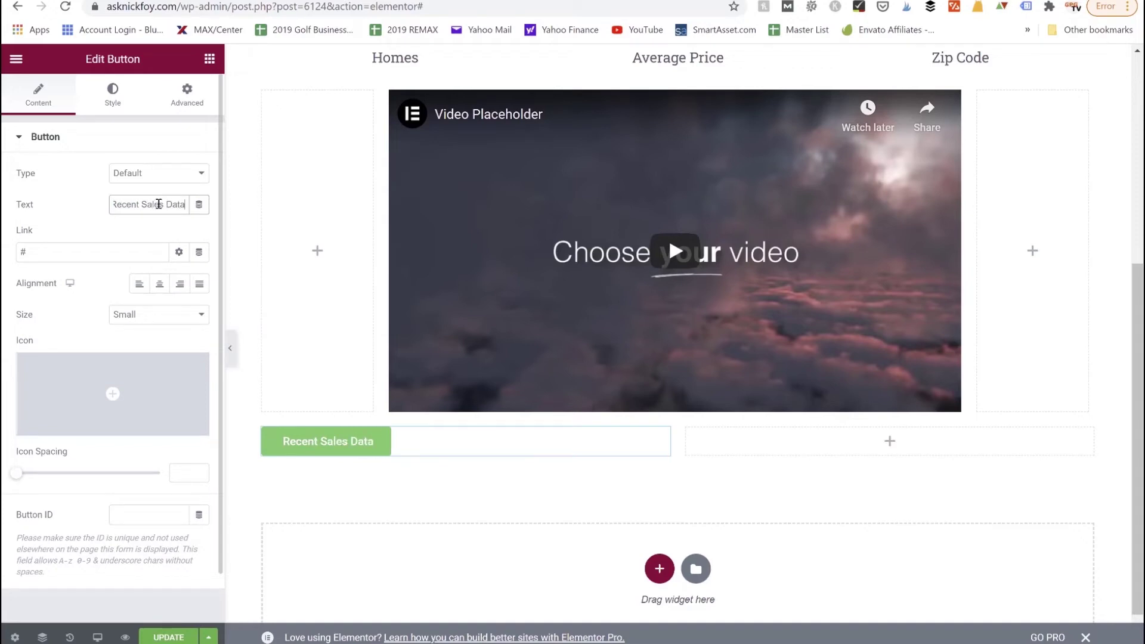
# - Set the Recent Sales Data button's size to Medium and its alignment to Justified
pyautogui.click(149, 320)
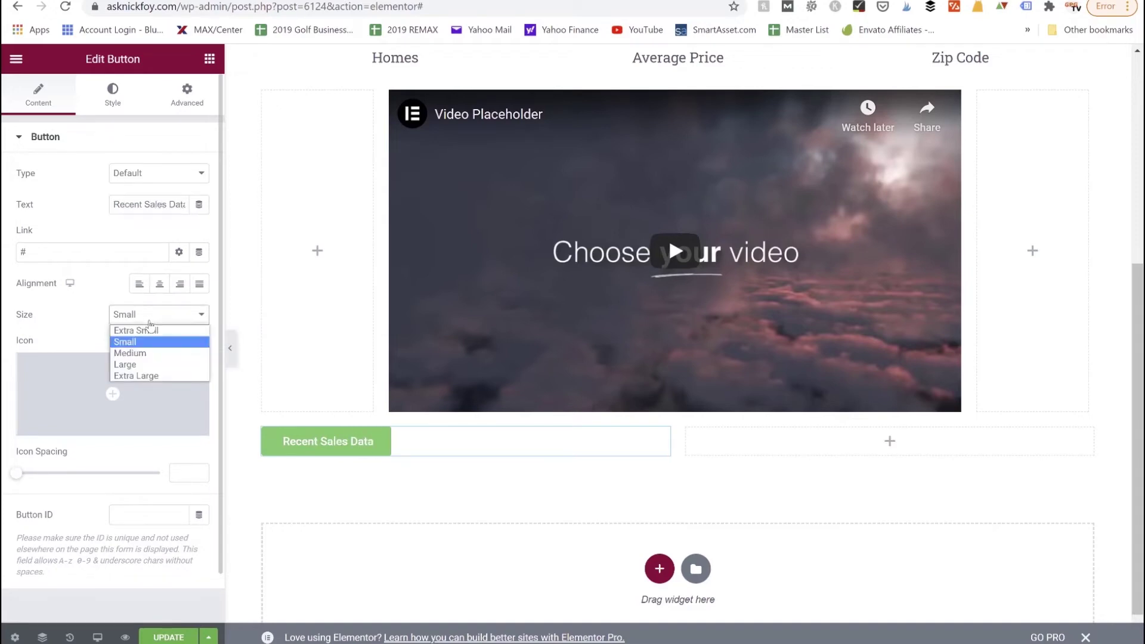
pyautogui.click(149, 364)
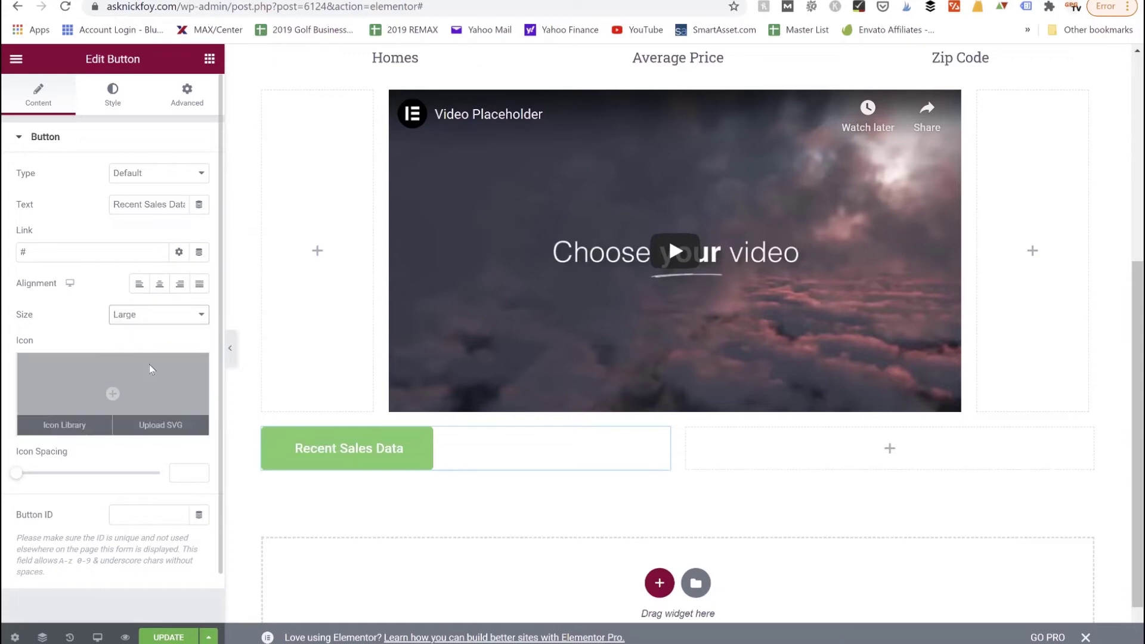
pyautogui.click(146, 316)
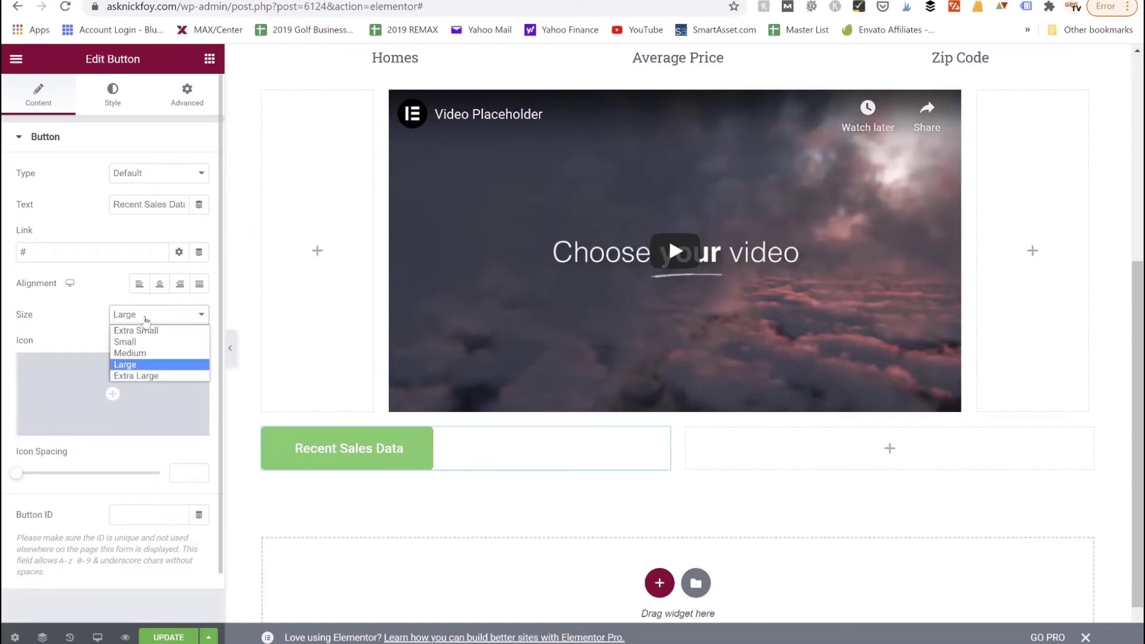
pyautogui.click(144, 353)
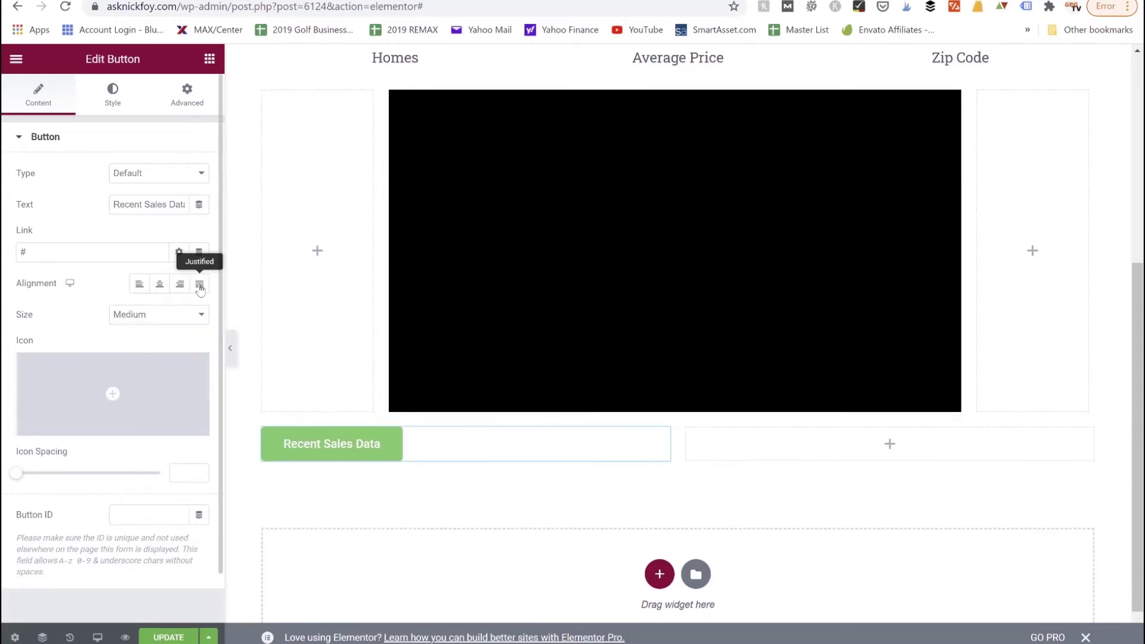
pyautogui.click(199, 285)
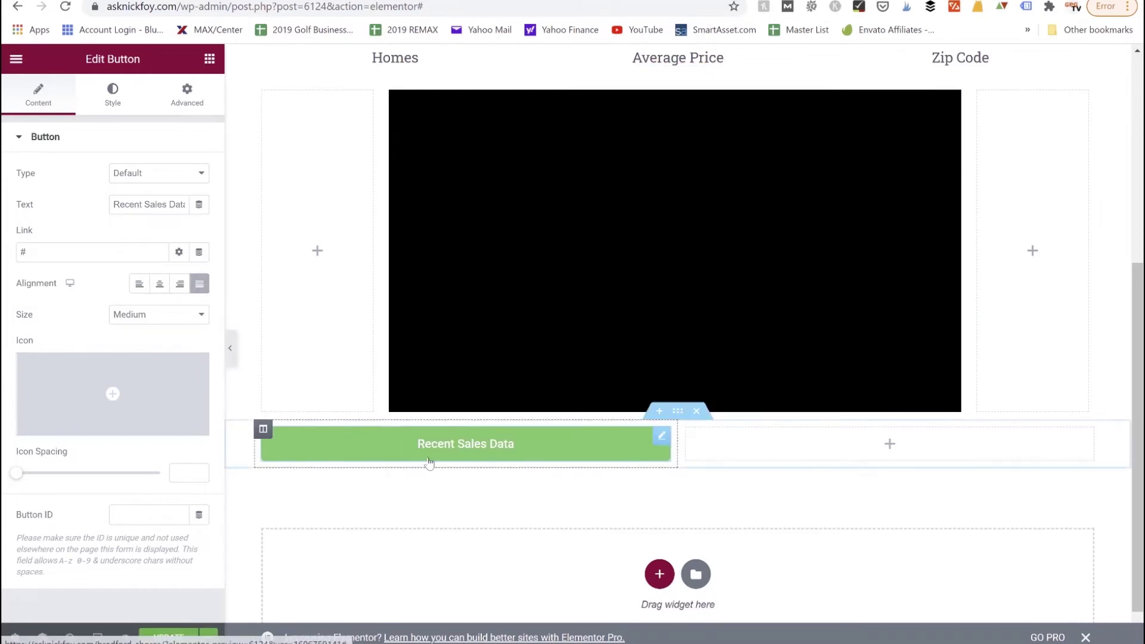
# - Duplicate the Recent Sales Data button and move the copy into the section's empty second column
pyautogui.click(113, 102)
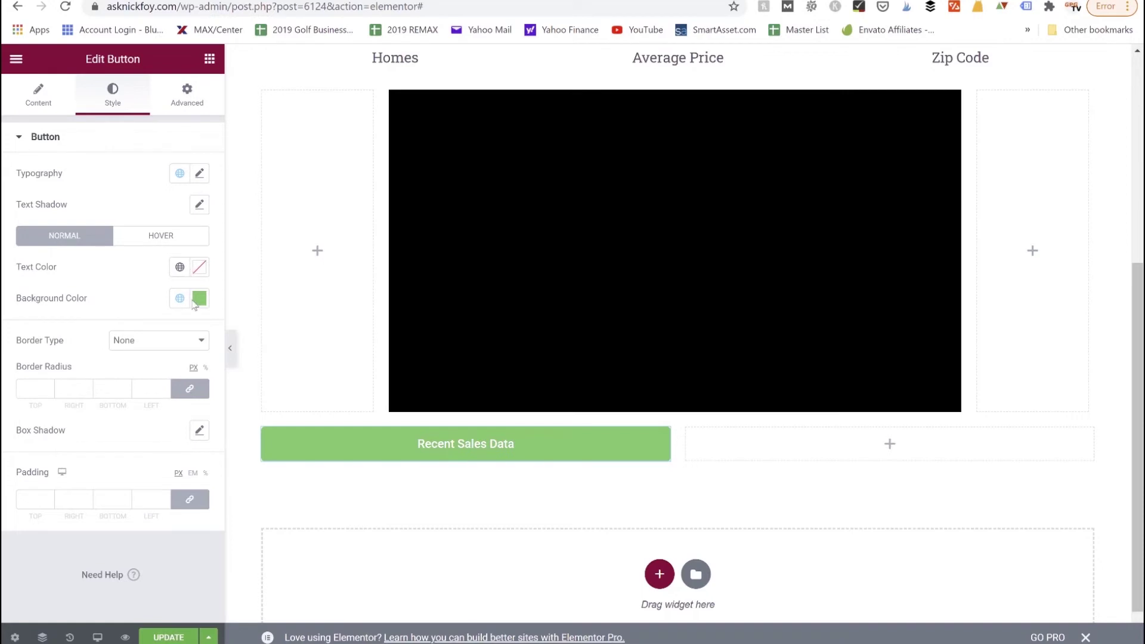
pyautogui.click(45, 102)
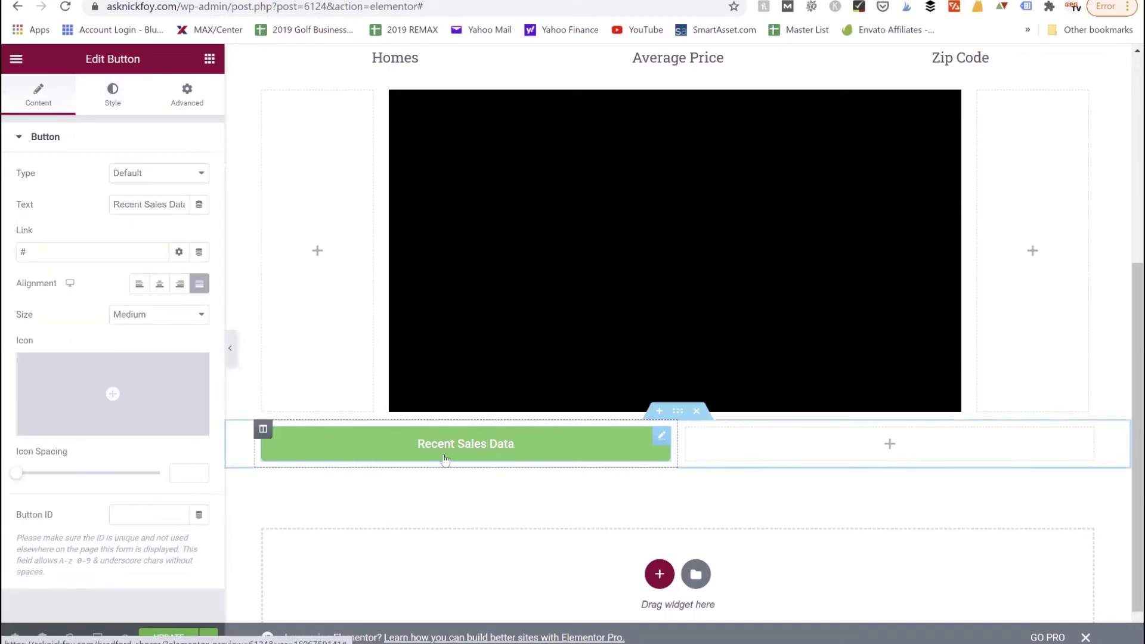
pyautogui.rightClick(666, 444)
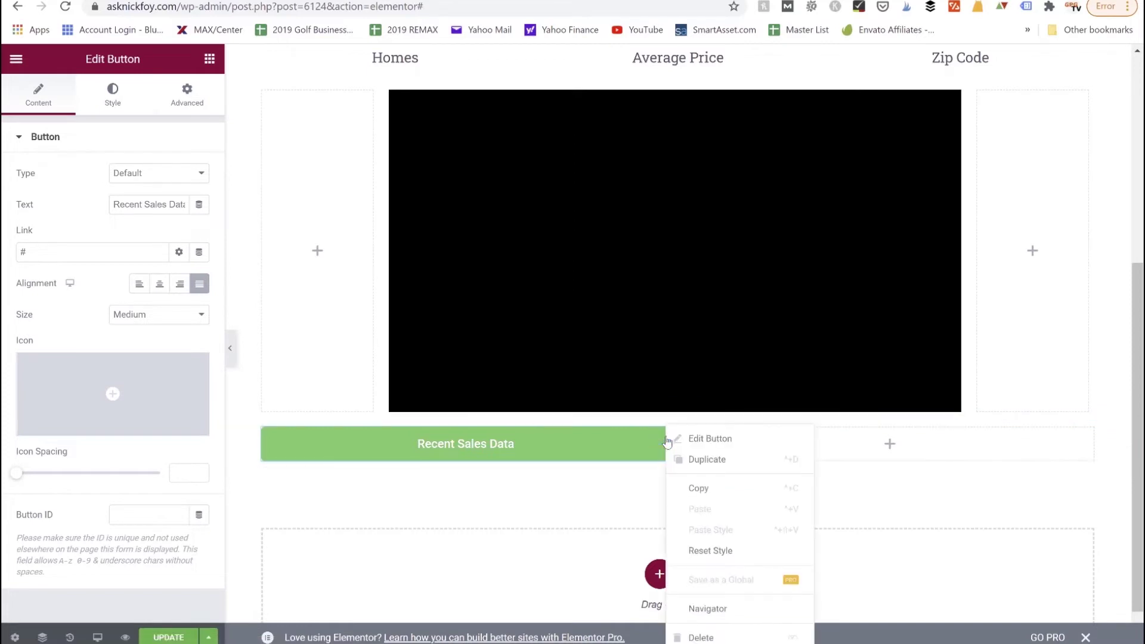
pyautogui.click(695, 459)
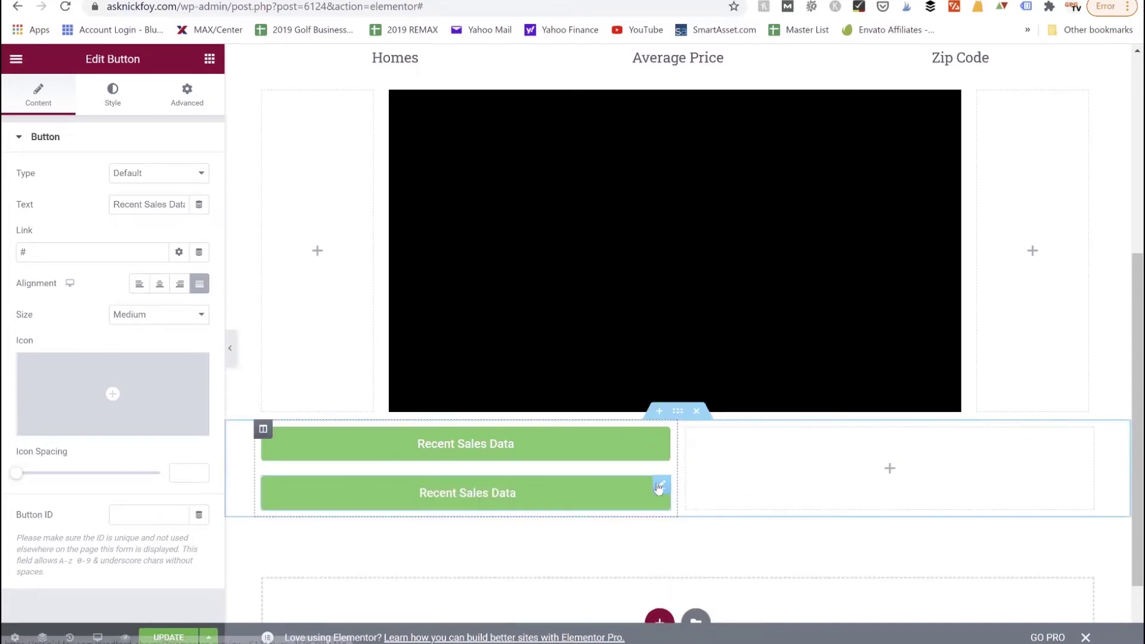
pyautogui.moveTo(660, 485); pyautogui.dragTo(882, 450)
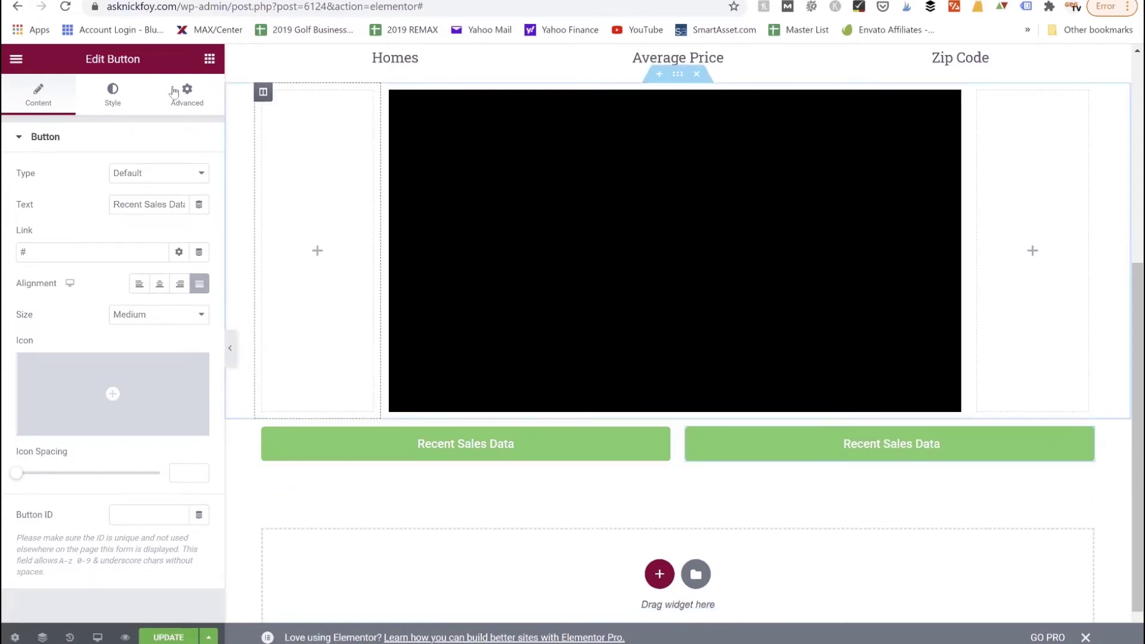
# - Set the background color of the button in the second column to #000000
pyautogui.click(126, 105)
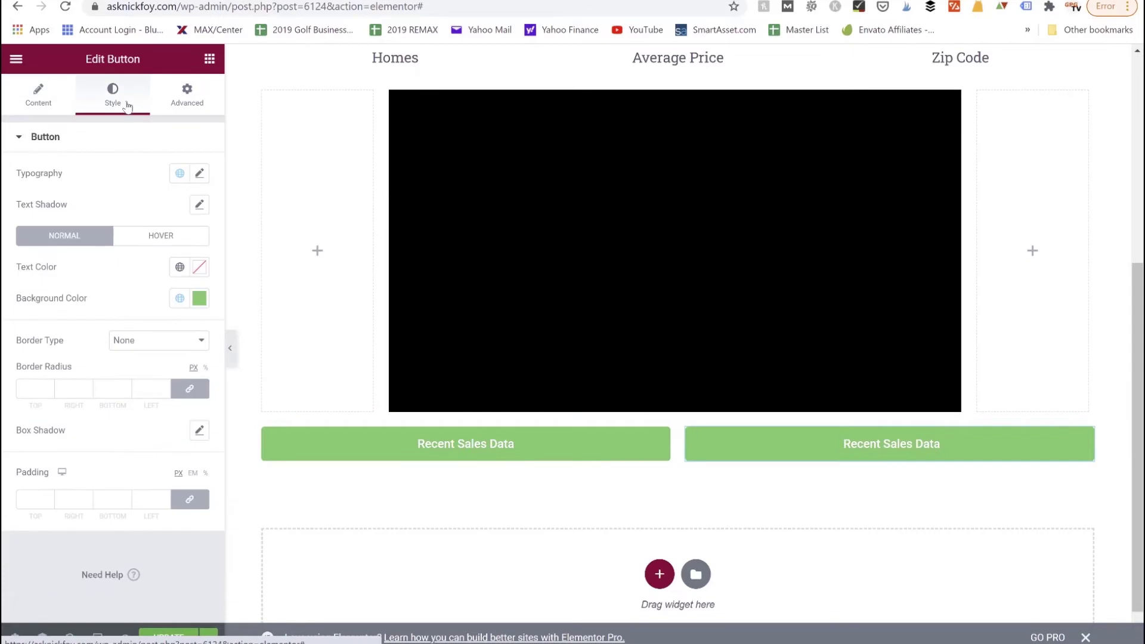
pyautogui.click(198, 298)
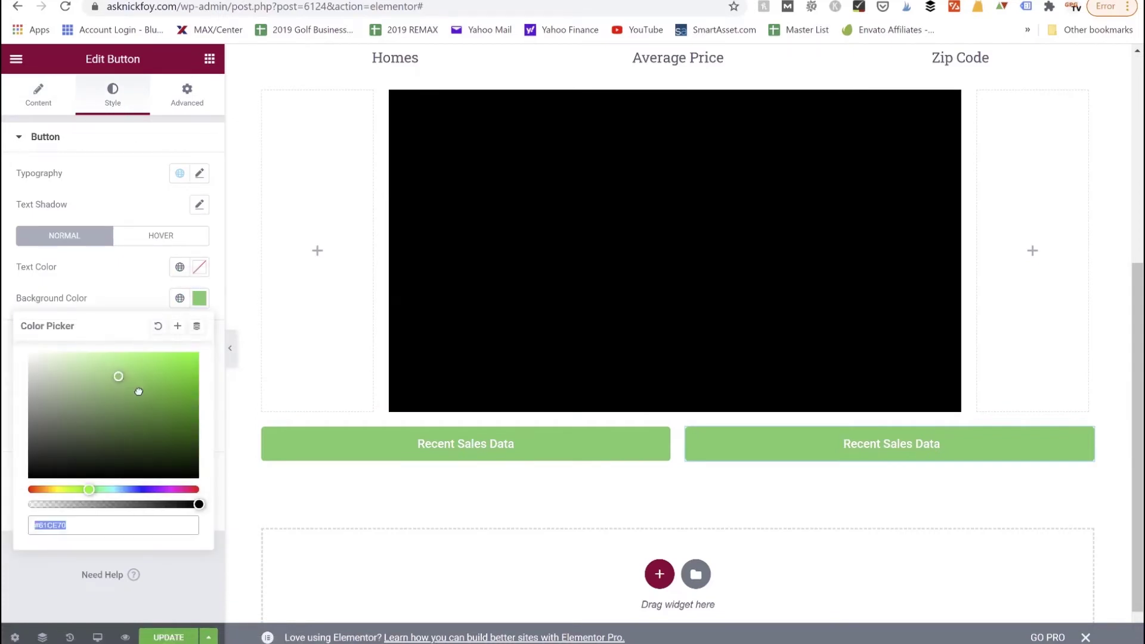
pyautogui.write('#000000')
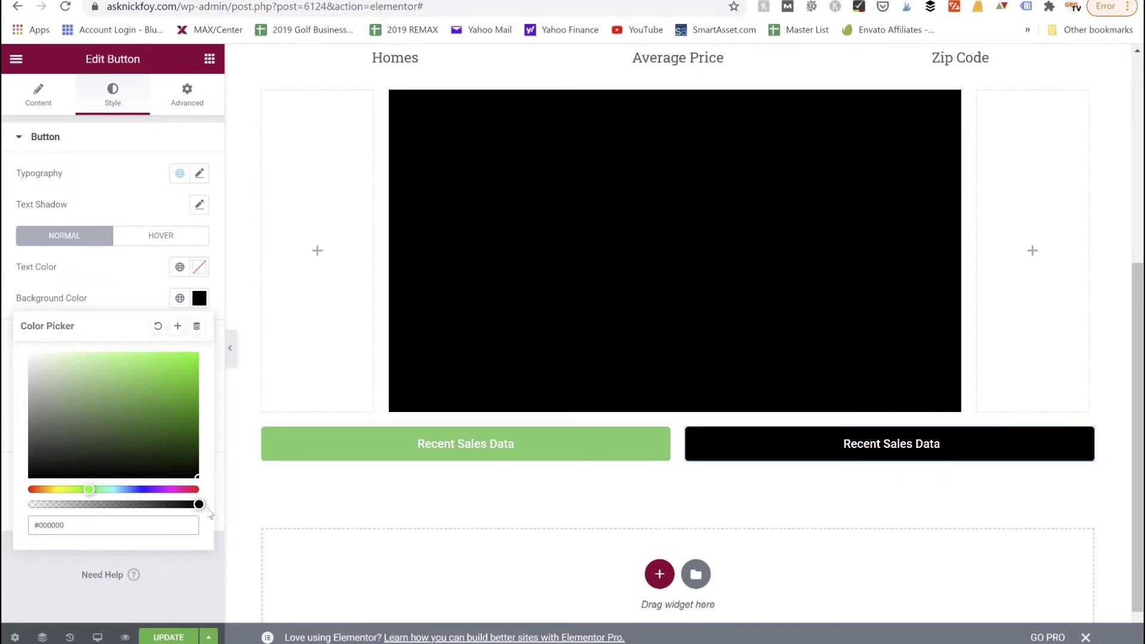
# - Change the text of the black button in the second column to "Contact Realtor" followed by the realtor's full name
pyautogui.click(38, 103)
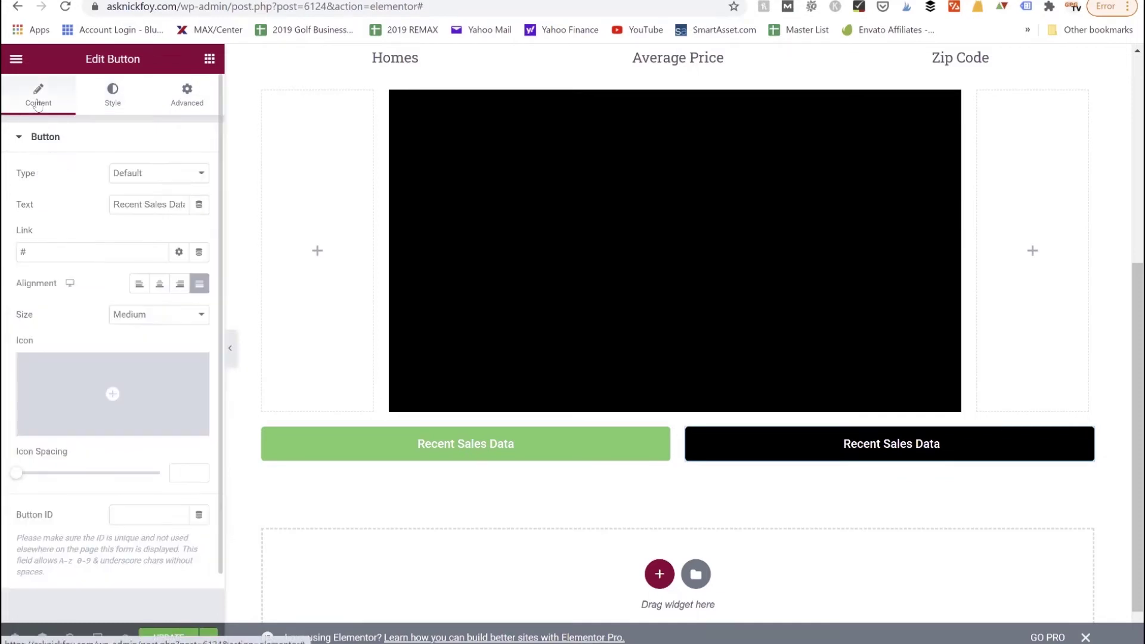
pyautogui.tripleClick(149, 203)
pyautogui.write('Con')
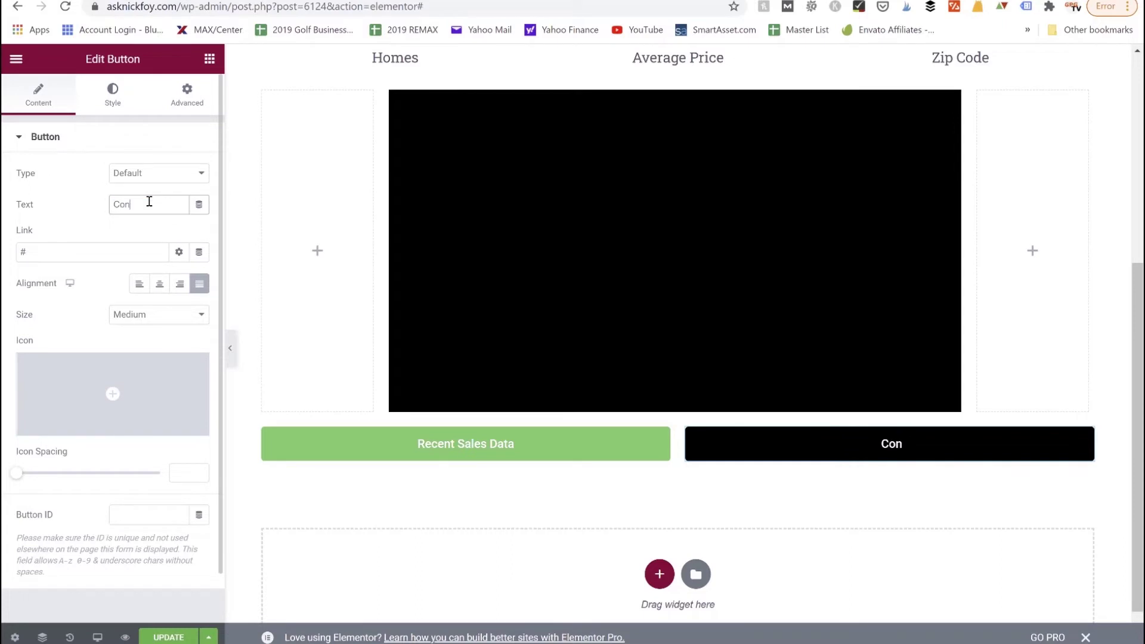
pyautogui.write('tact Realtor Nick Foy')
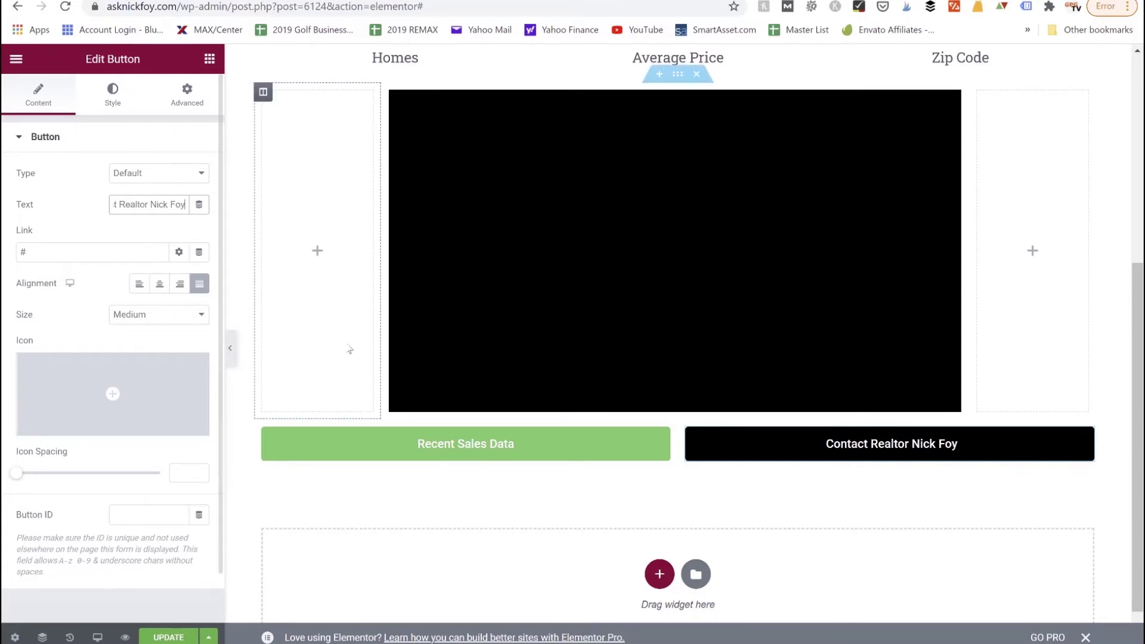
# - Unlink the margin values of the section holding the two buttons and set its top margin to 30 px
pyautogui.scroll(3, 486, 444)
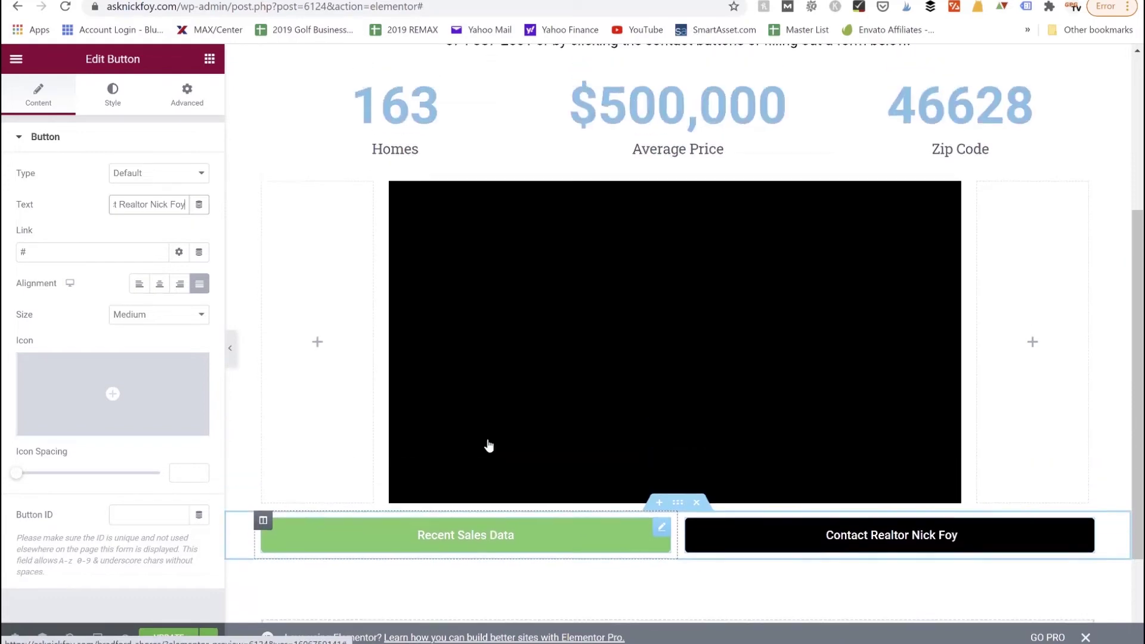
pyautogui.scroll(-4, 488, 445)
pyautogui.moveTo(661, 389)
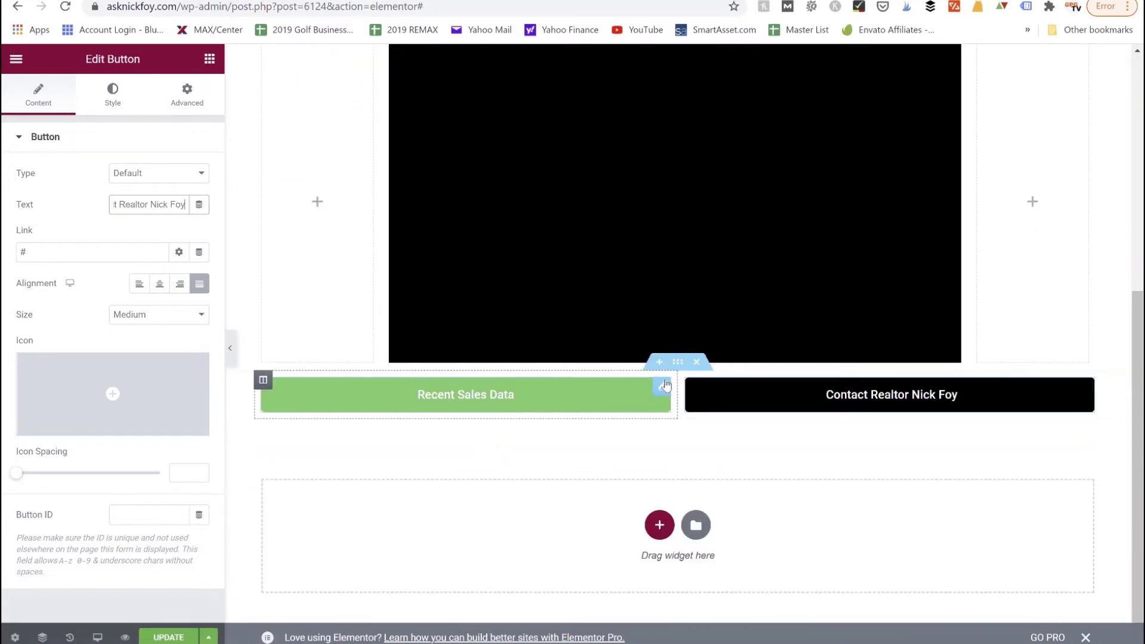
pyautogui.click(679, 364)
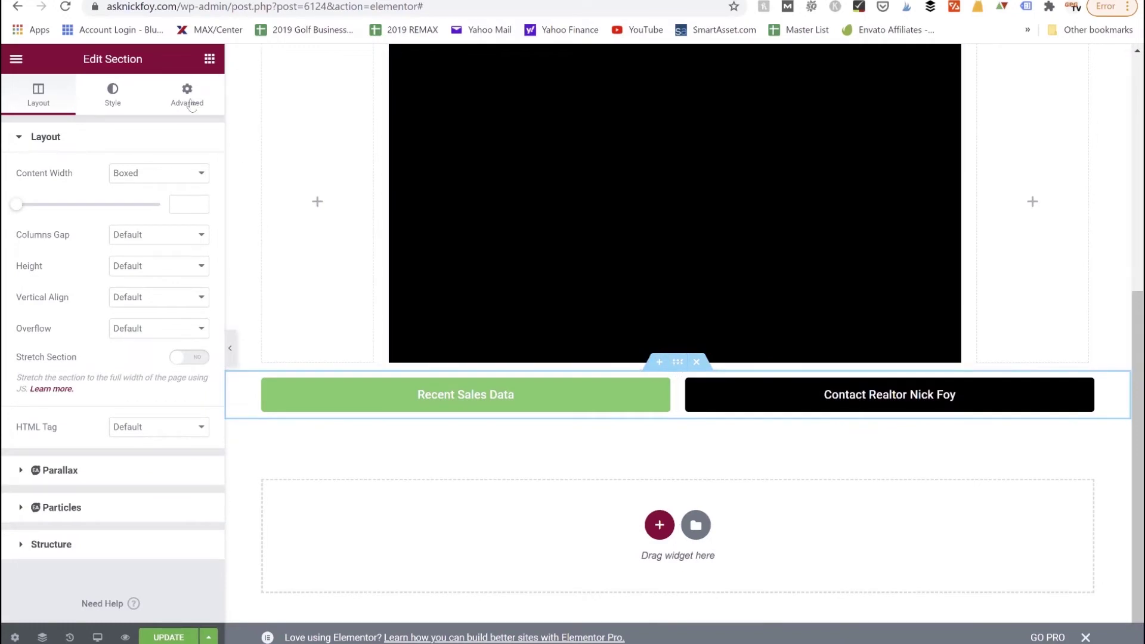
pyautogui.click(189, 103)
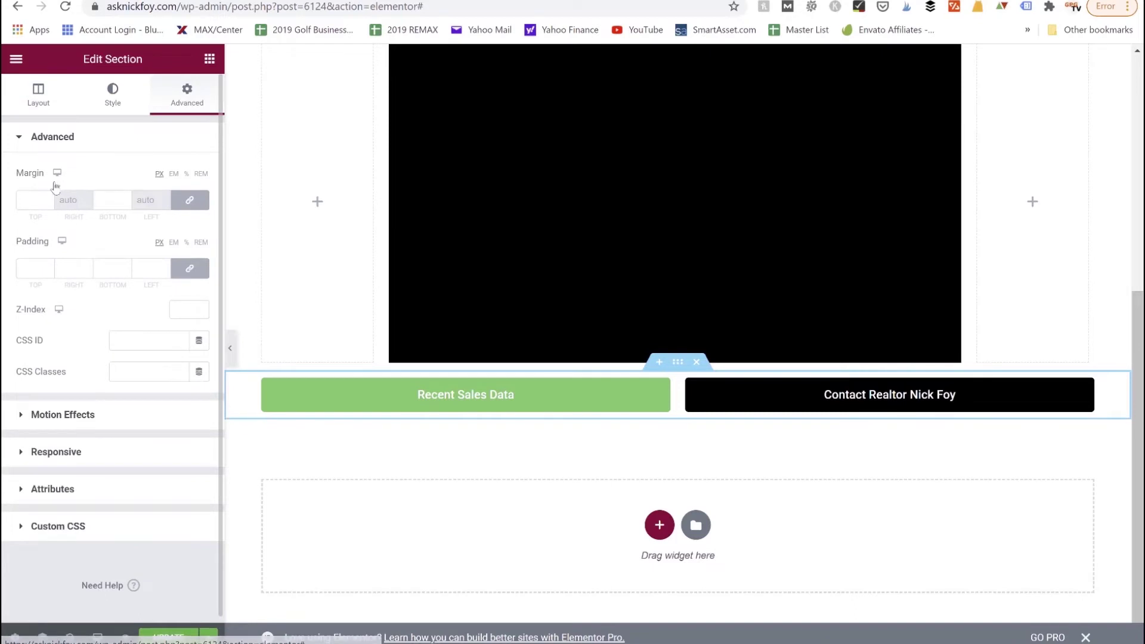
pyautogui.click(190, 201)
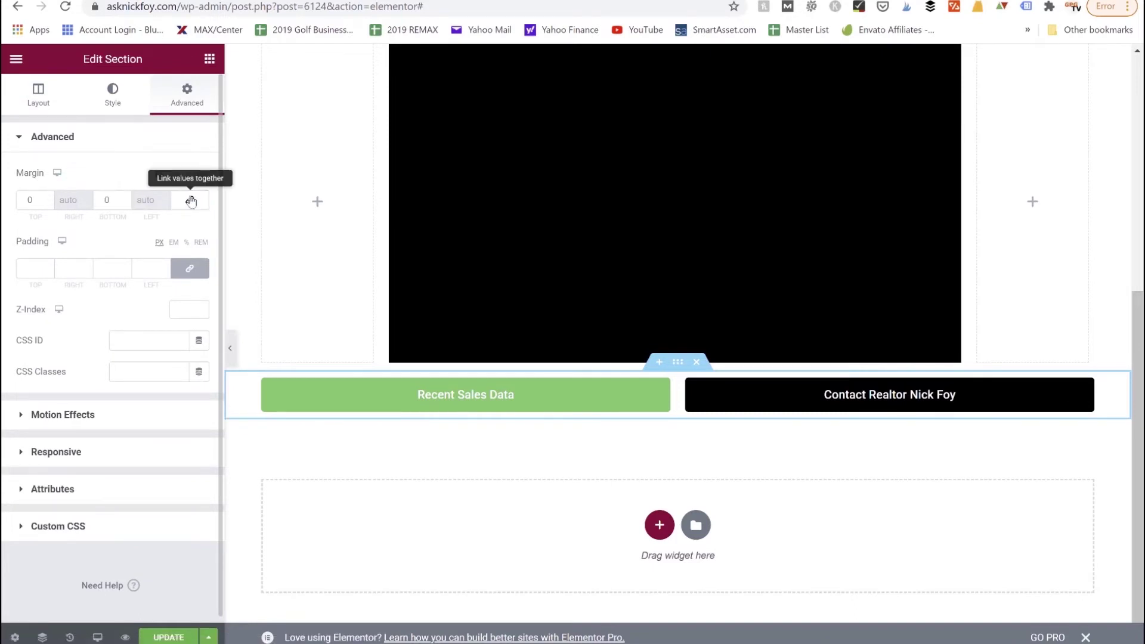
pyautogui.click(48, 199)
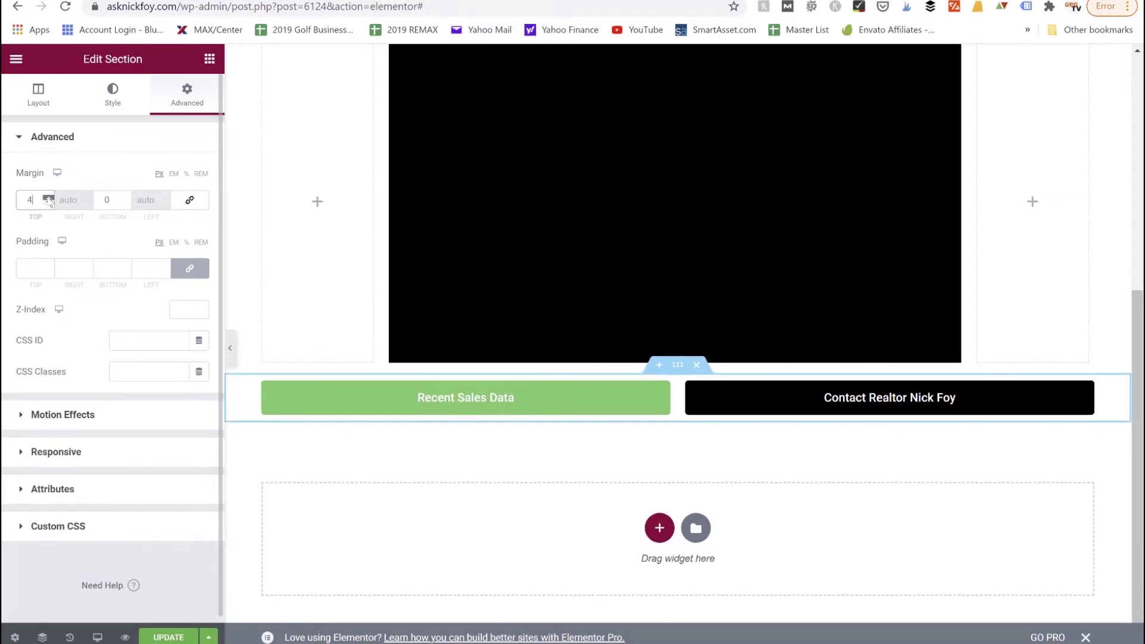
pyautogui.click(48, 199)
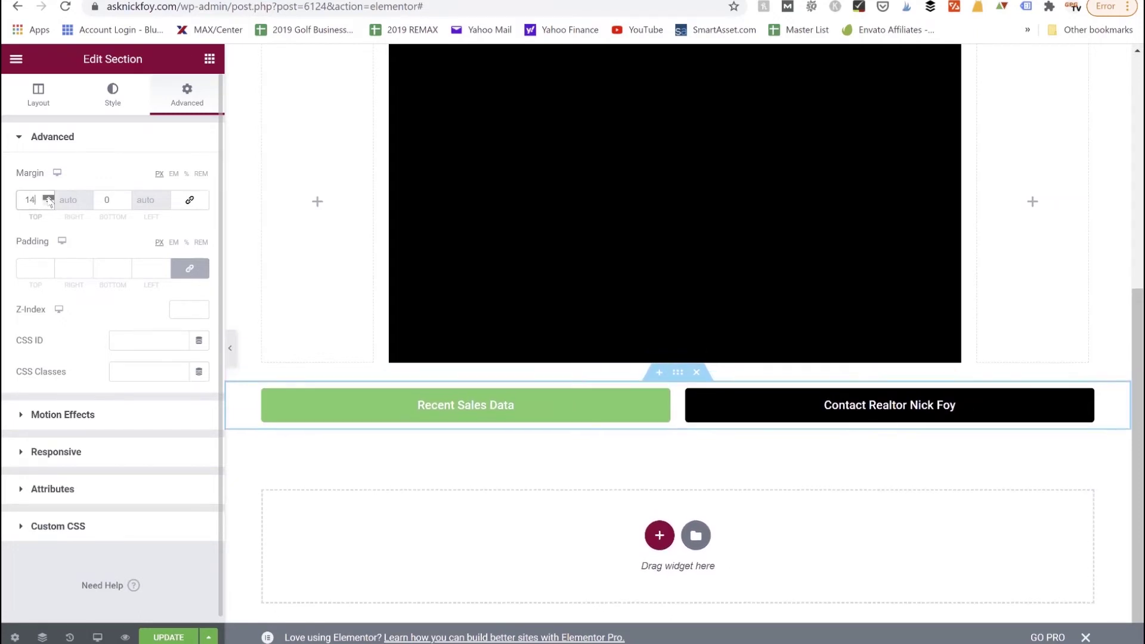
pyautogui.click(48, 199)
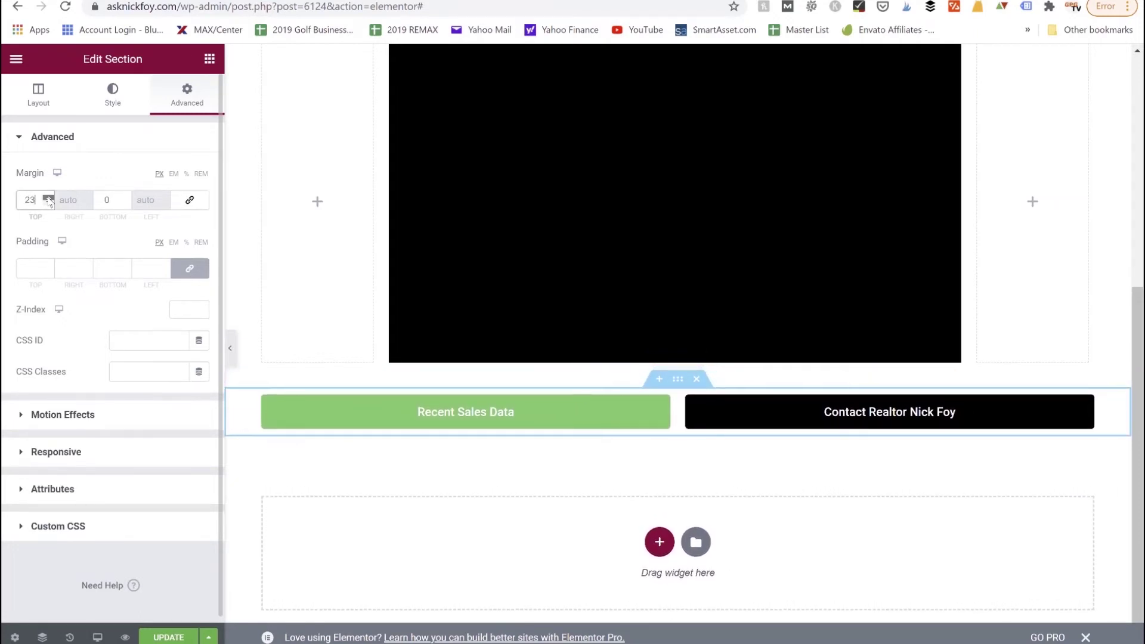
pyautogui.click(47, 198)
pyautogui.click(48, 199)
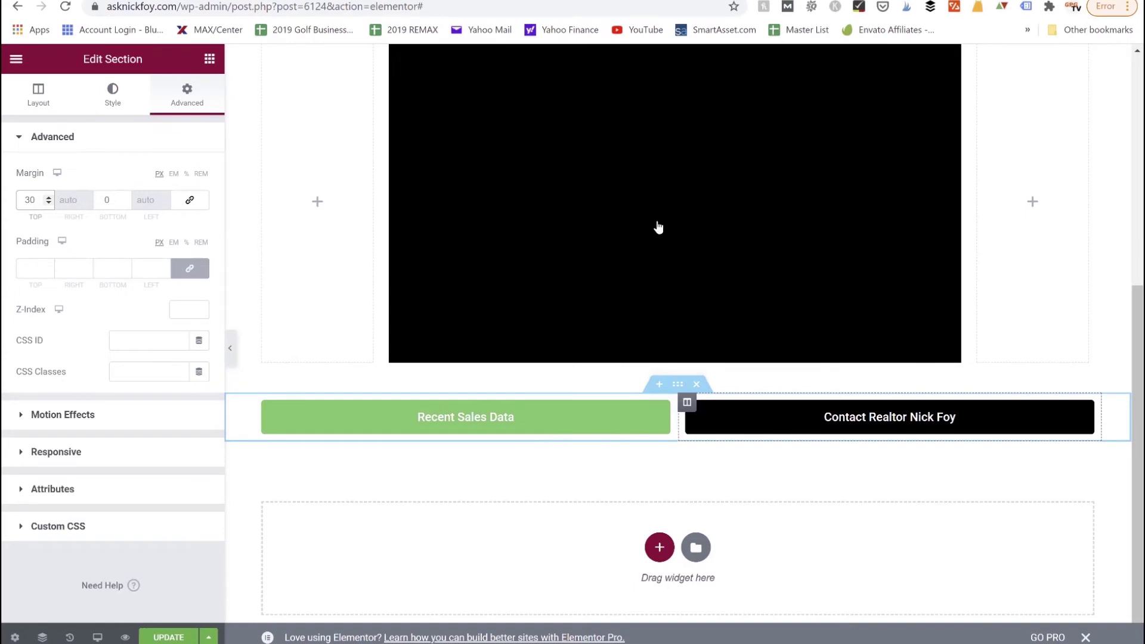
# - Review the page layout from the Bradford Shores heading through the counters and video to the two buttons
pyautogui.scroll(7, 658, 226)
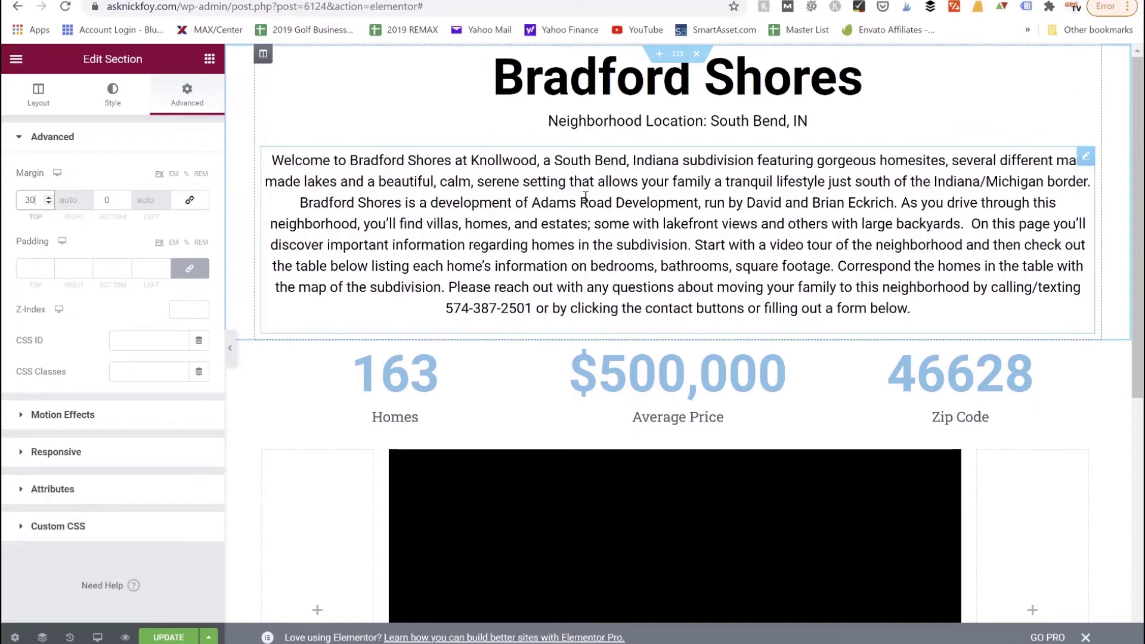
pyautogui.scroll(-1, 566, 262)
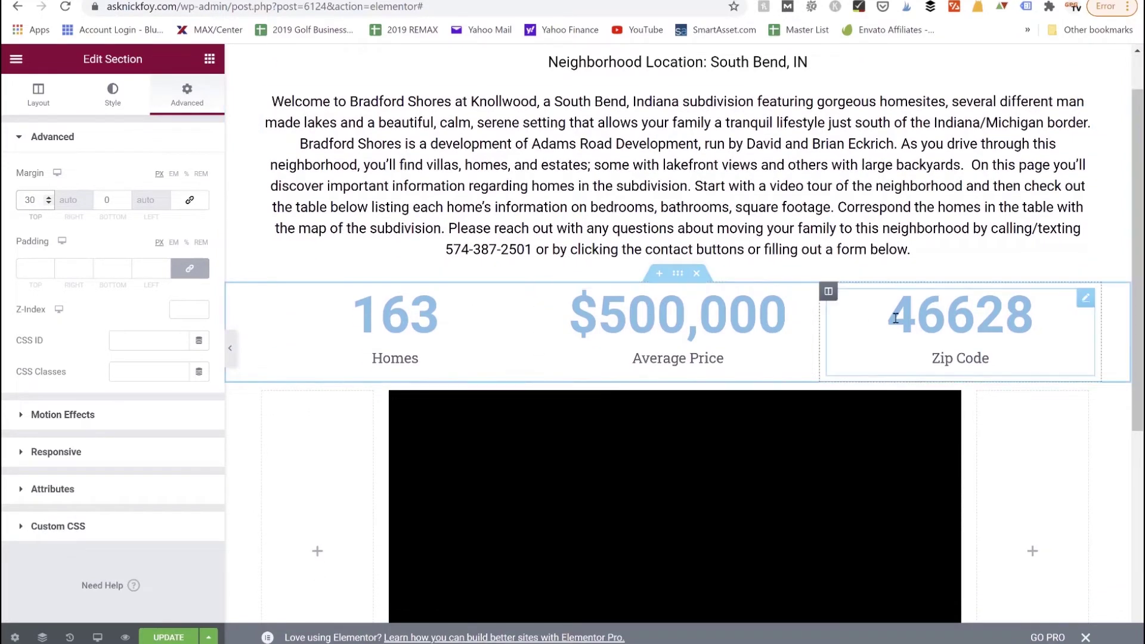
pyautogui.scroll(-5, 835, 304)
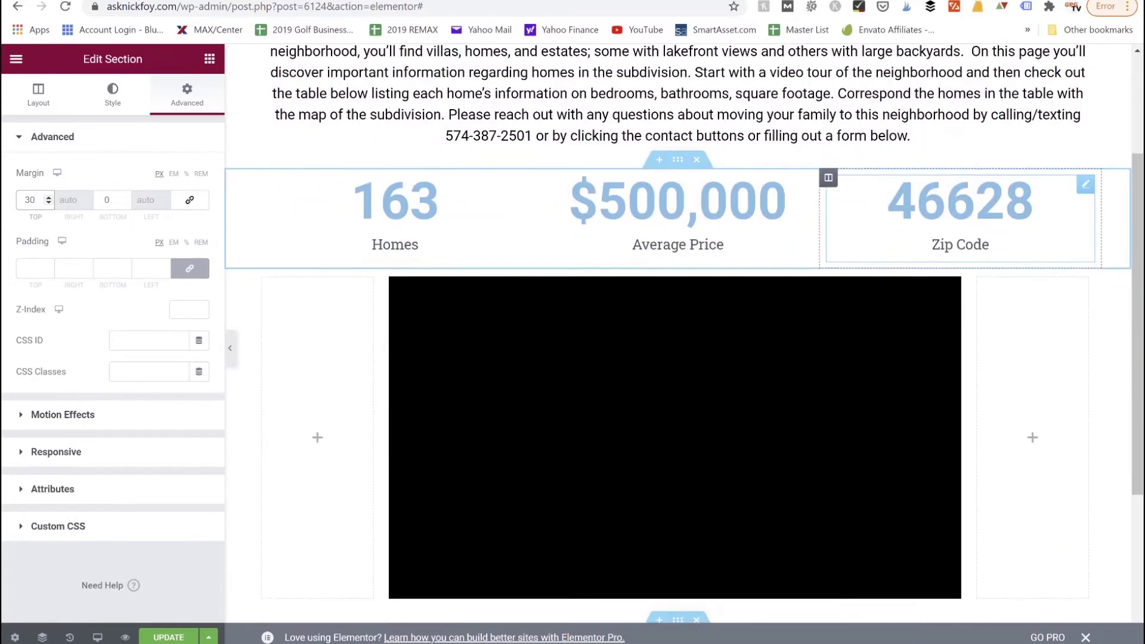
pyautogui.scroll(-2, 738, 285)
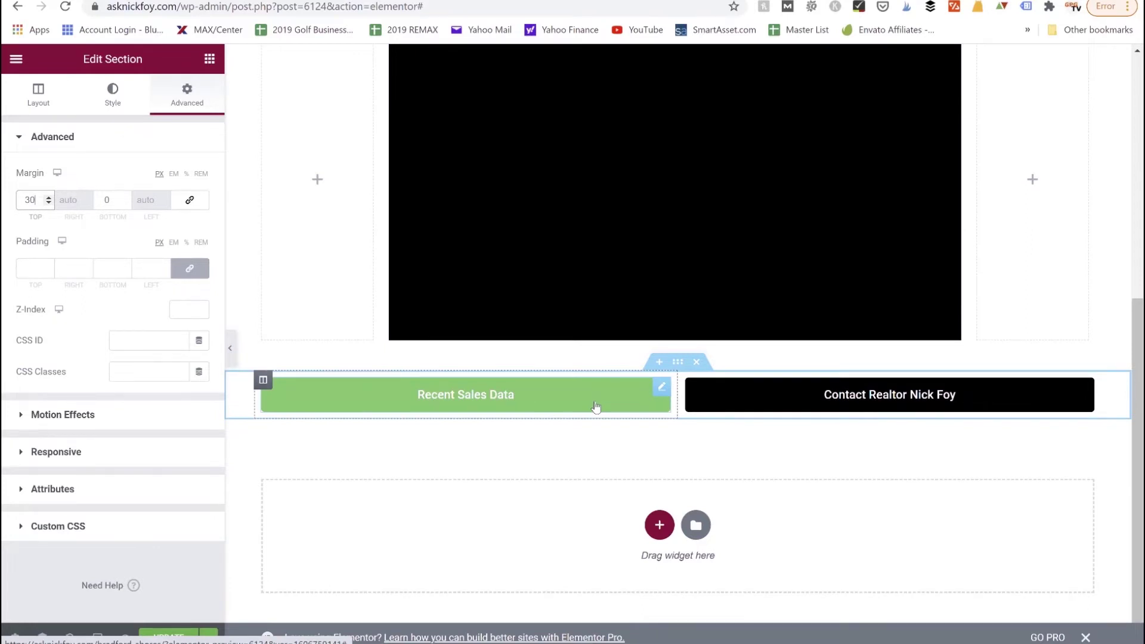
pyautogui.scroll(8, 595, 407)
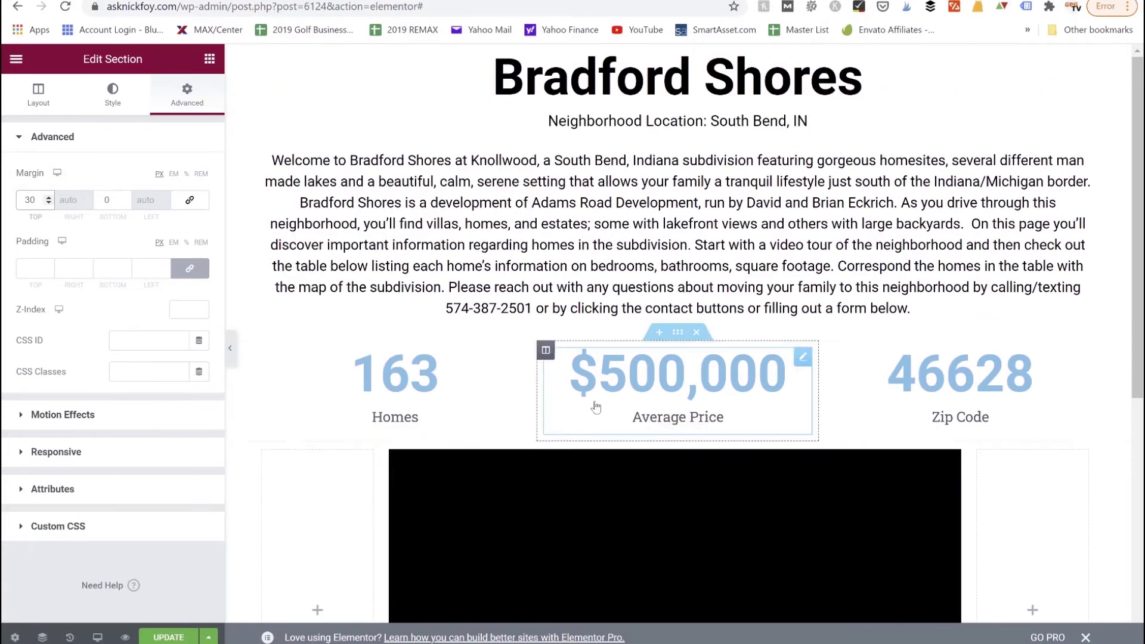
pyautogui.scroll(-7, 595, 407)
pyautogui.scroll(5, 595, 406)
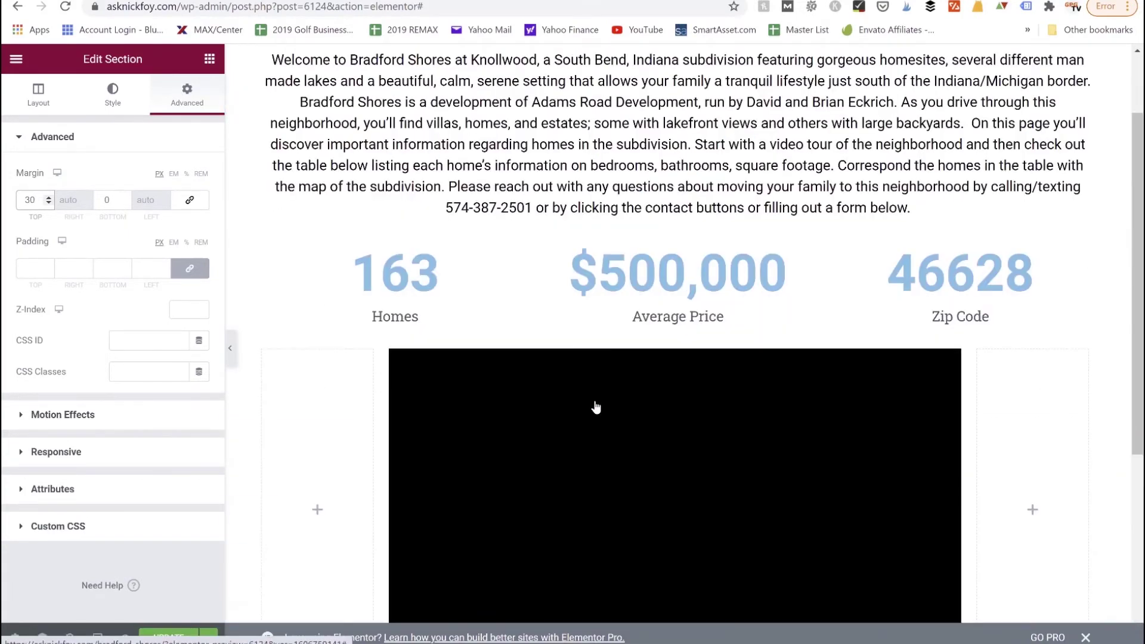
pyautogui.scroll(2, 595, 407)
pyautogui.scroll(-7, 595, 406)
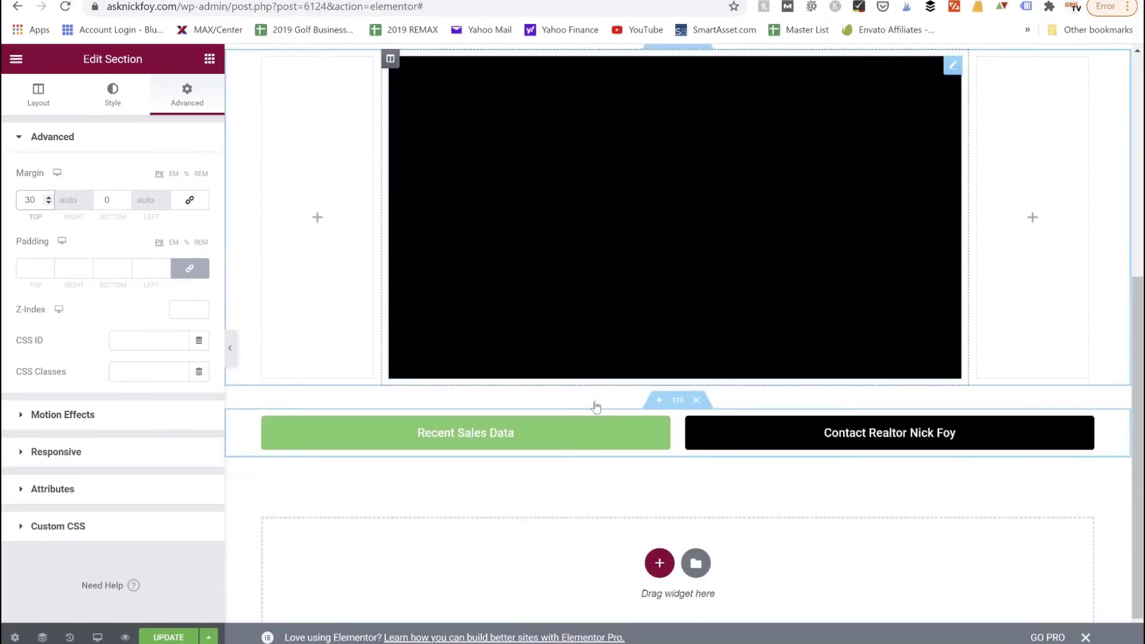
# - Add a new single-column section below the row of two buttons
pyautogui.scroll(-1, 595, 407)
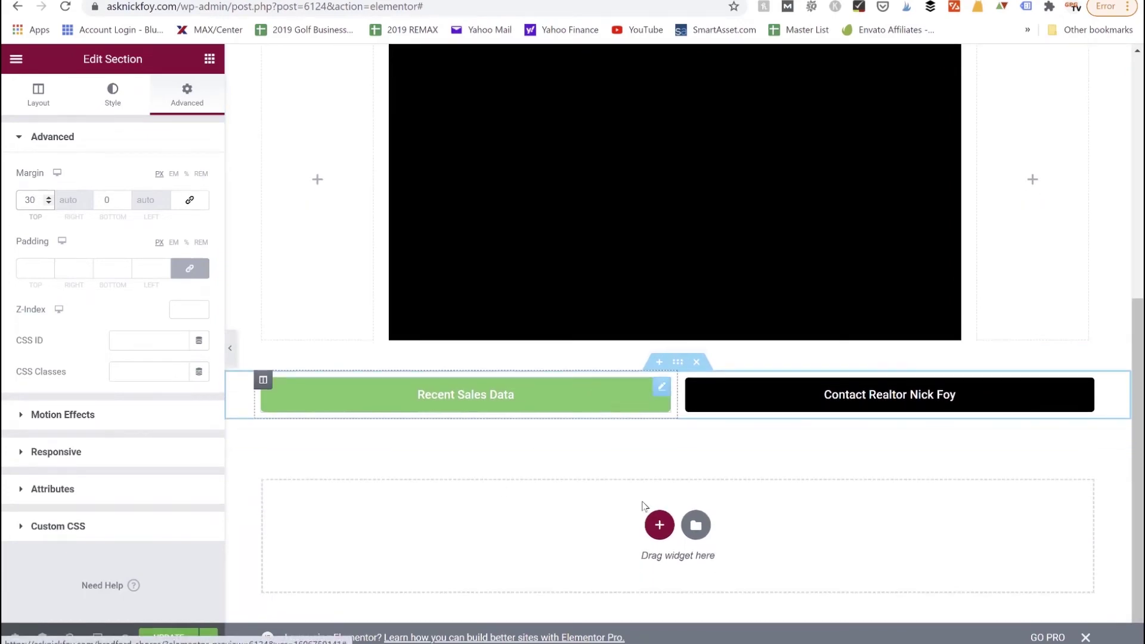
pyautogui.click(657, 526)
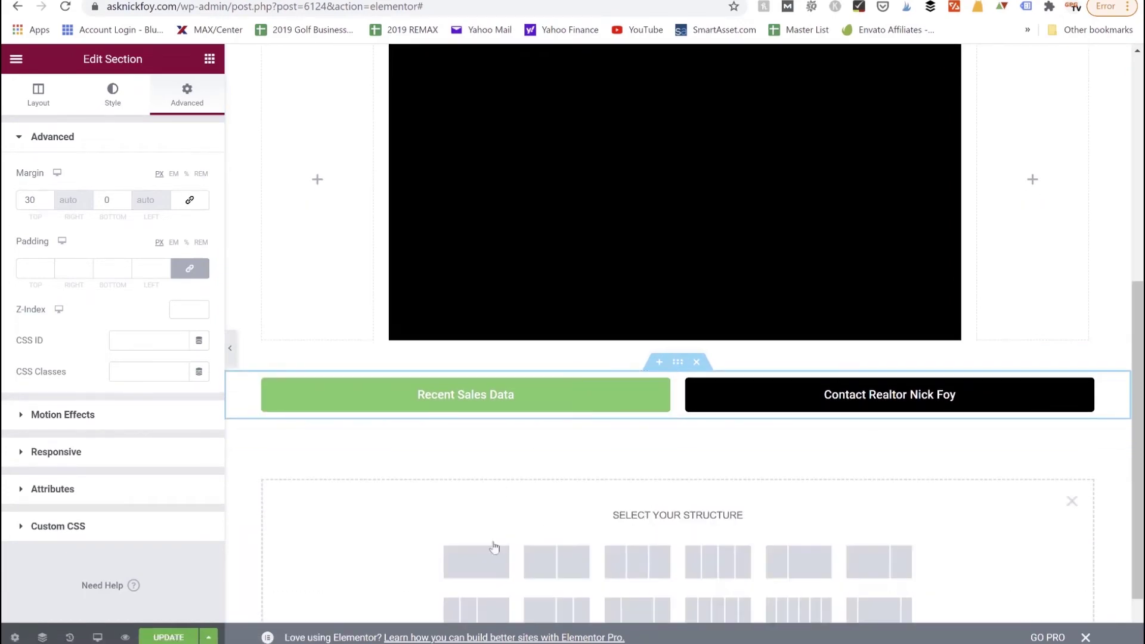
pyautogui.click(486, 564)
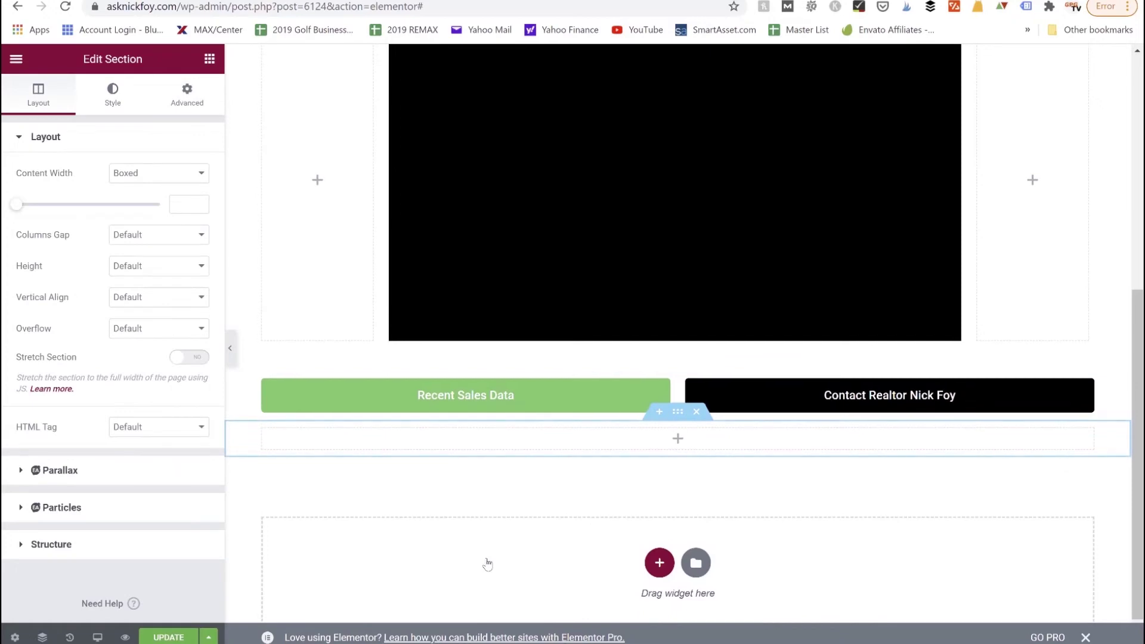
# - Duplicate the Bradford Shores heading and move the copy into the new empty section below the buttons
pyautogui.scroll(7, 485, 563)
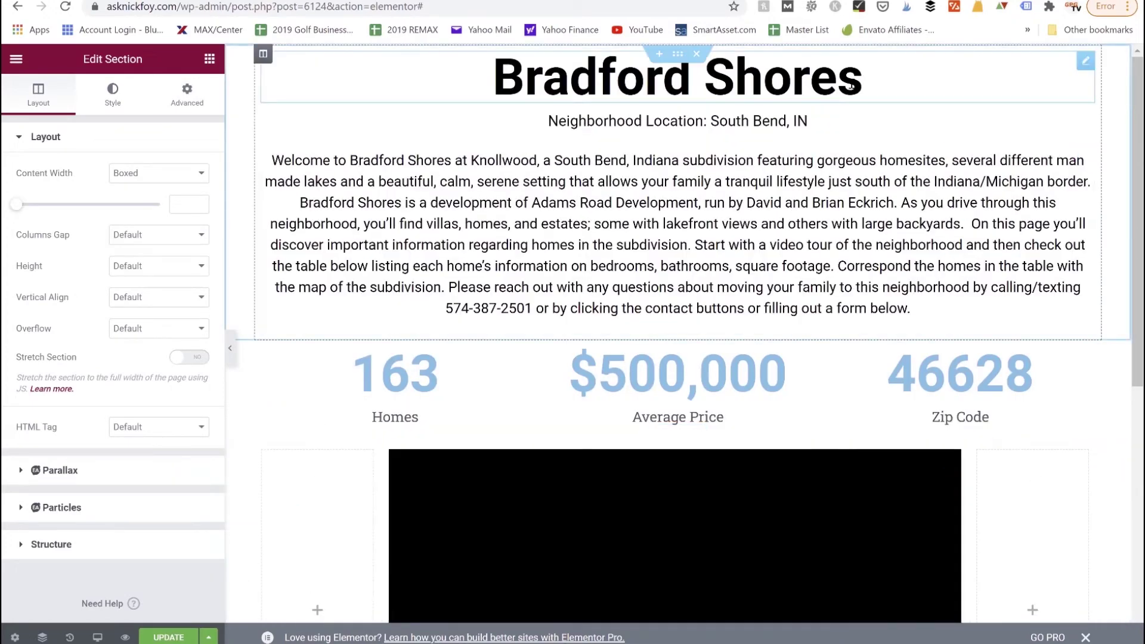
pyautogui.rightClick(1084, 68)
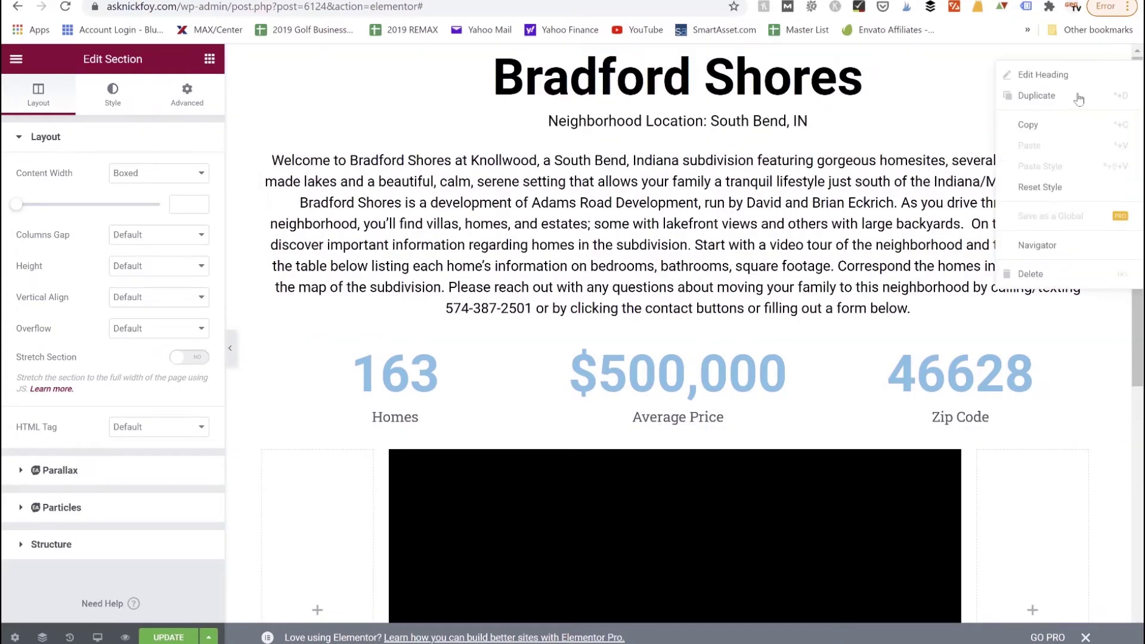
pyautogui.click(1077, 97)
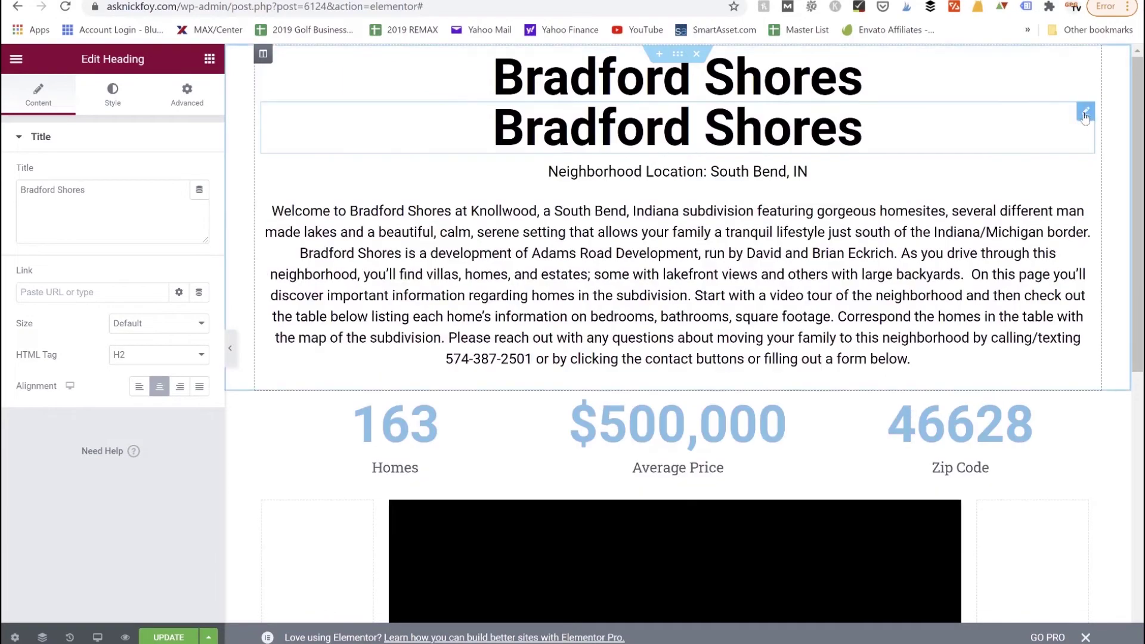
pyautogui.moveTo(1083, 119); pyautogui.dragTo(926, 626)
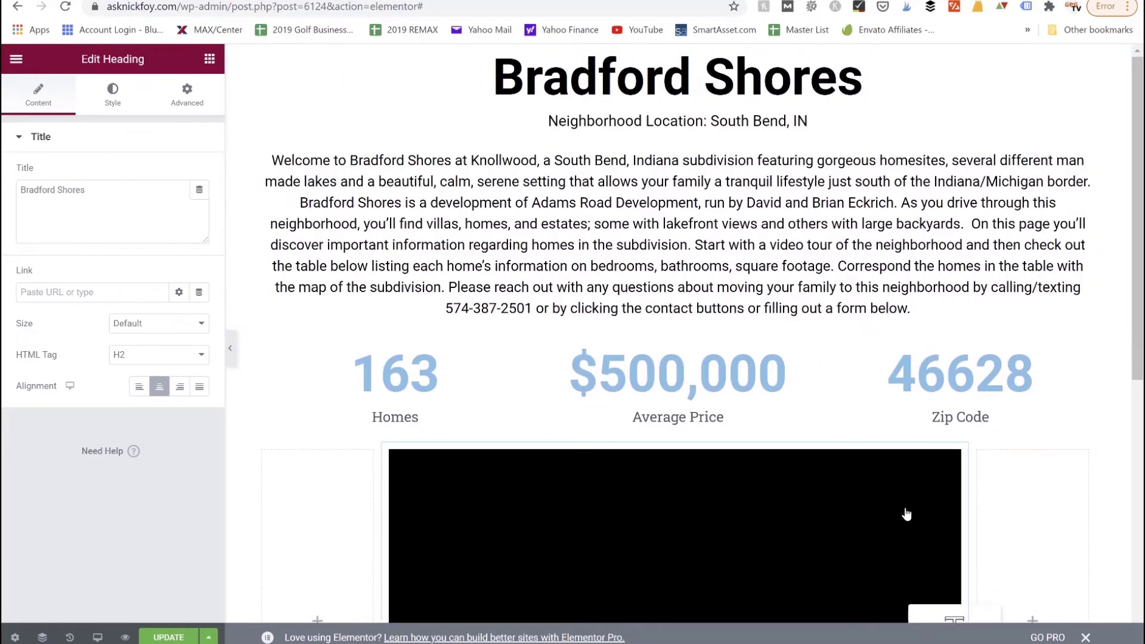
pyautogui.scroll(-8, 904, 511)
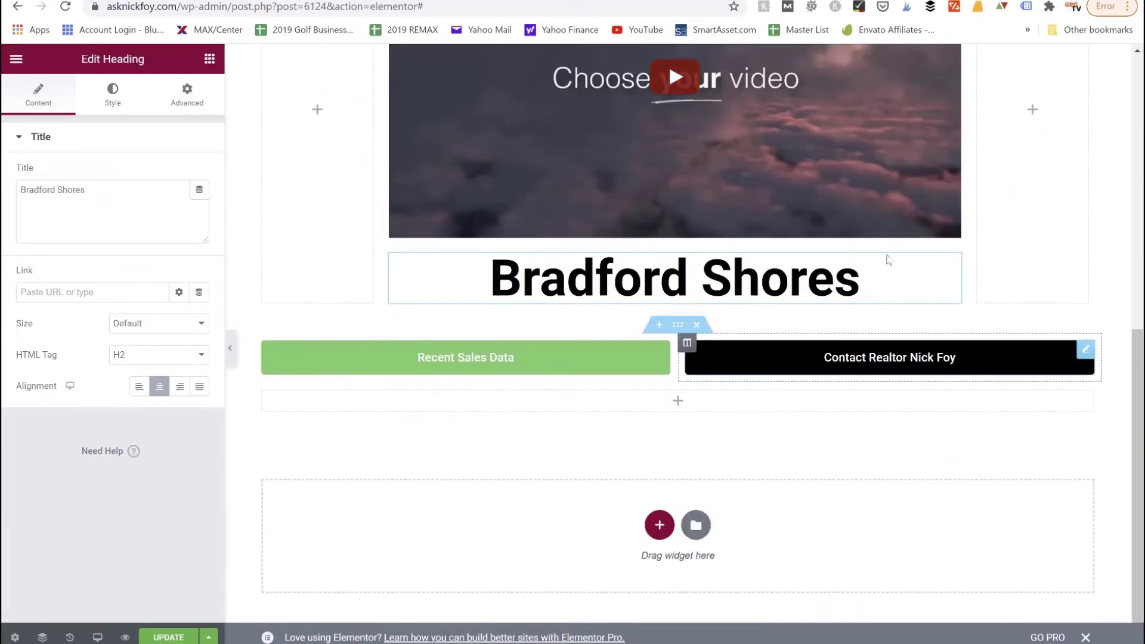
pyautogui.moveTo(953, 263); pyautogui.dragTo(813, 409)
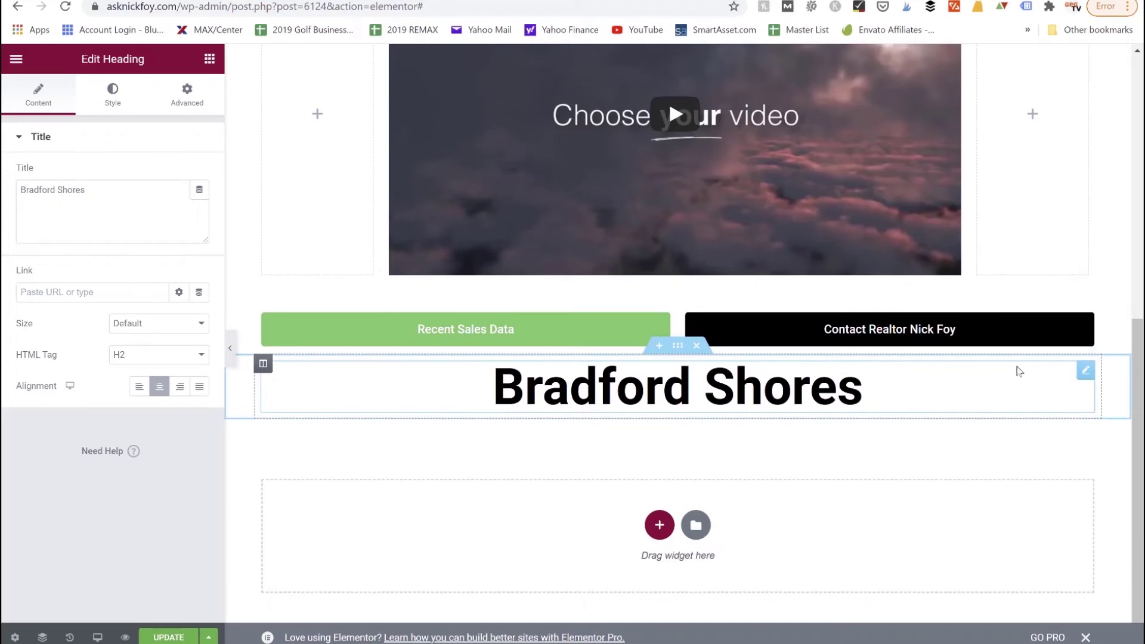
# - Set the copied Bradford Shores heading's HTML tag to H3 and its typography size to 54 px
pyautogui.click(170, 355)
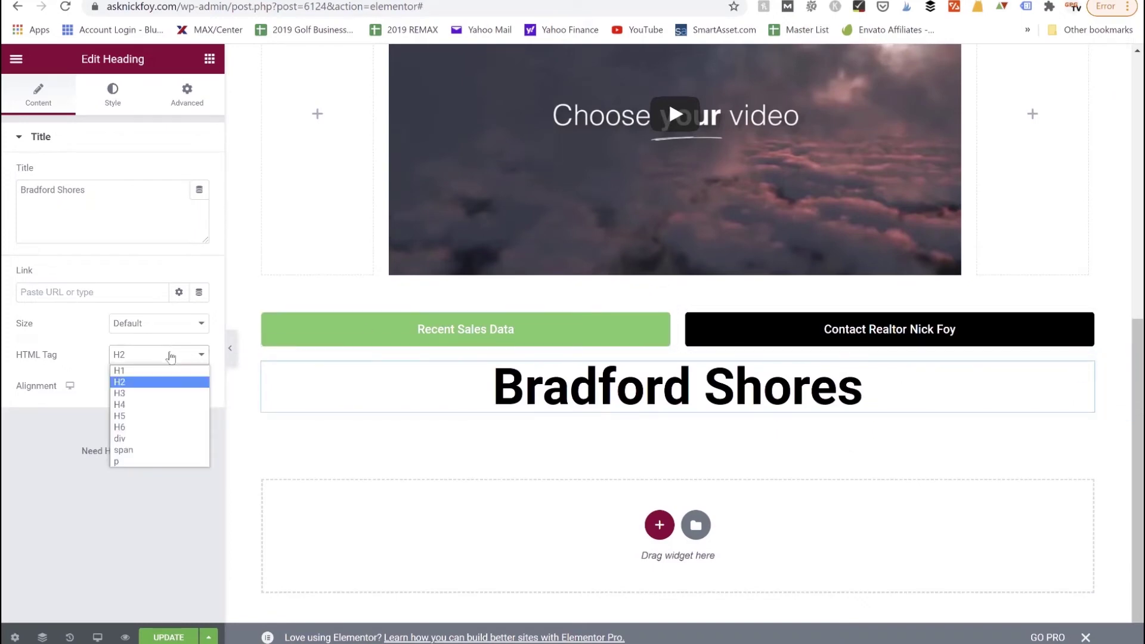
pyautogui.click(150, 393)
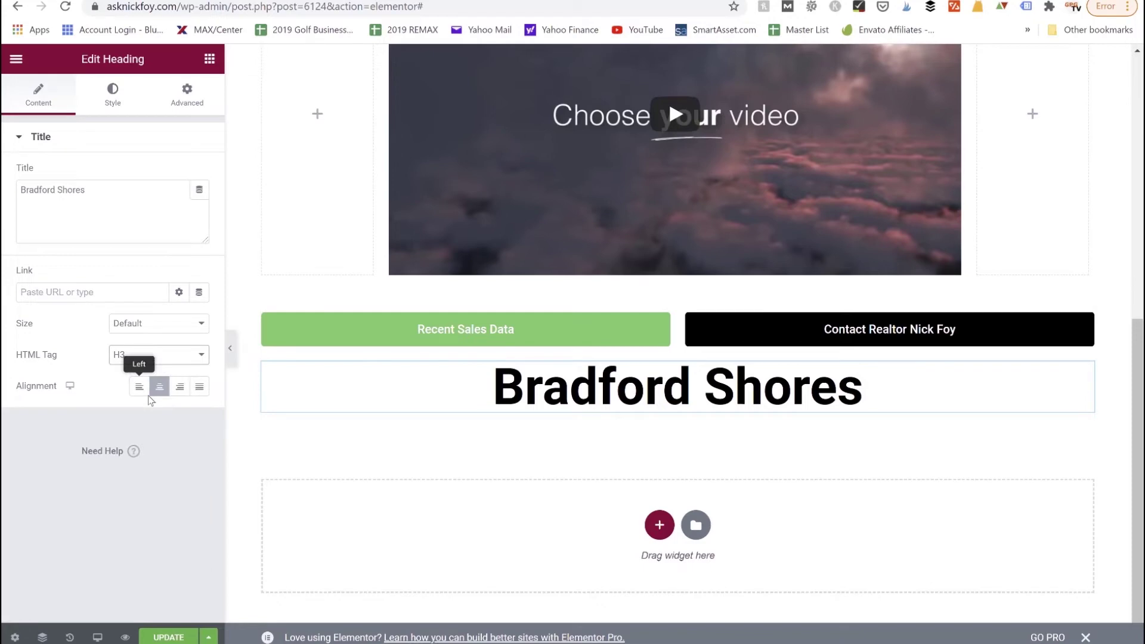
pyautogui.click(113, 95)
pyautogui.click(199, 208)
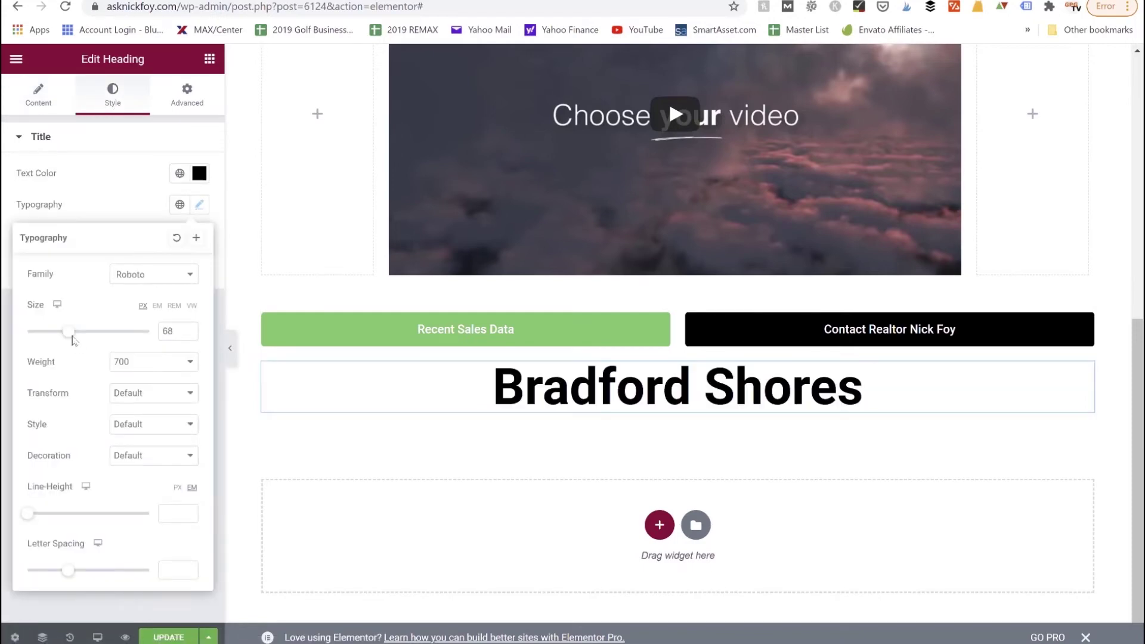
pyautogui.moveTo(71, 337); pyautogui.dragTo(58, 340)
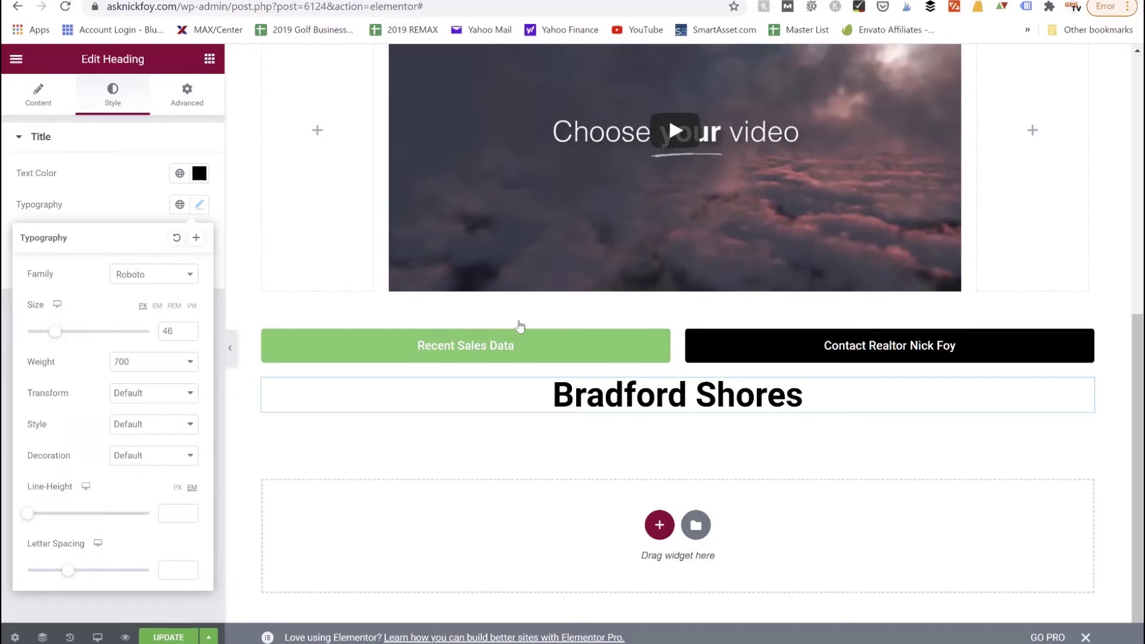
pyautogui.scroll(5, 522, 326)
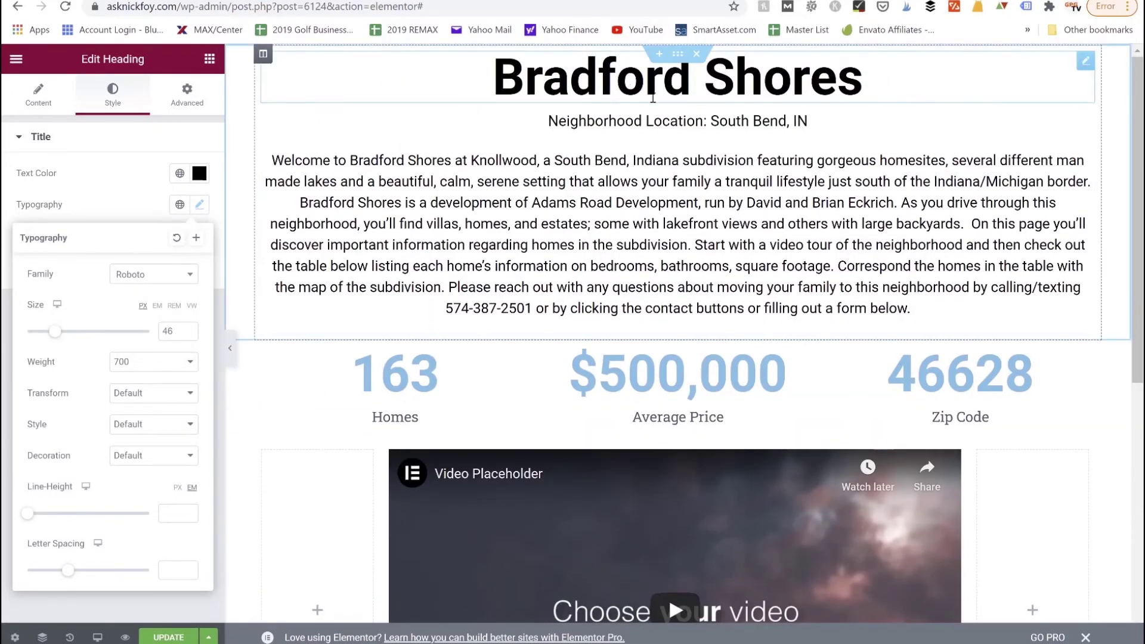
pyautogui.scroll(-6, 652, 97)
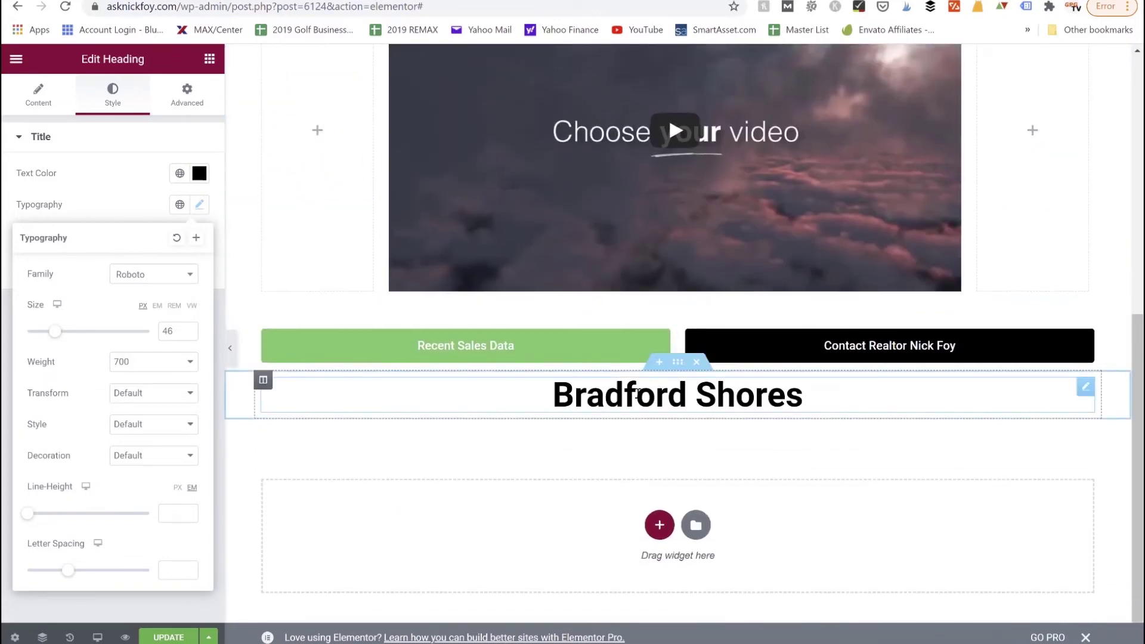
pyautogui.moveTo(57, 339); pyautogui.dragTo(64, 341)
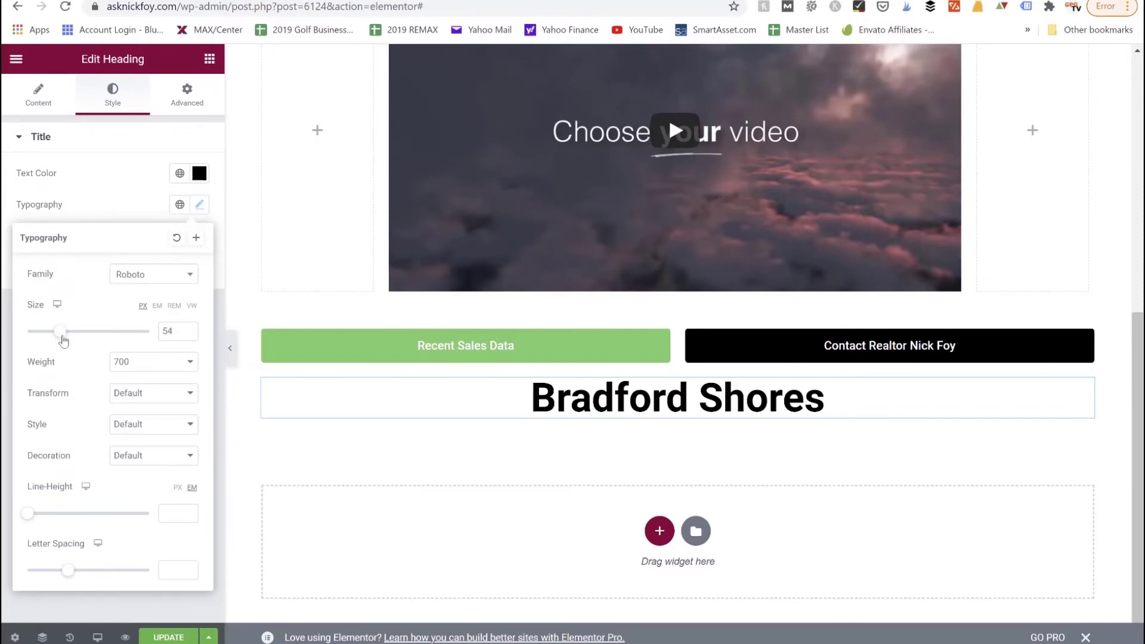
# - Unlink the copied Bradford Shores heading's margins and set only its top margin to 20 px
pyautogui.click(186, 92)
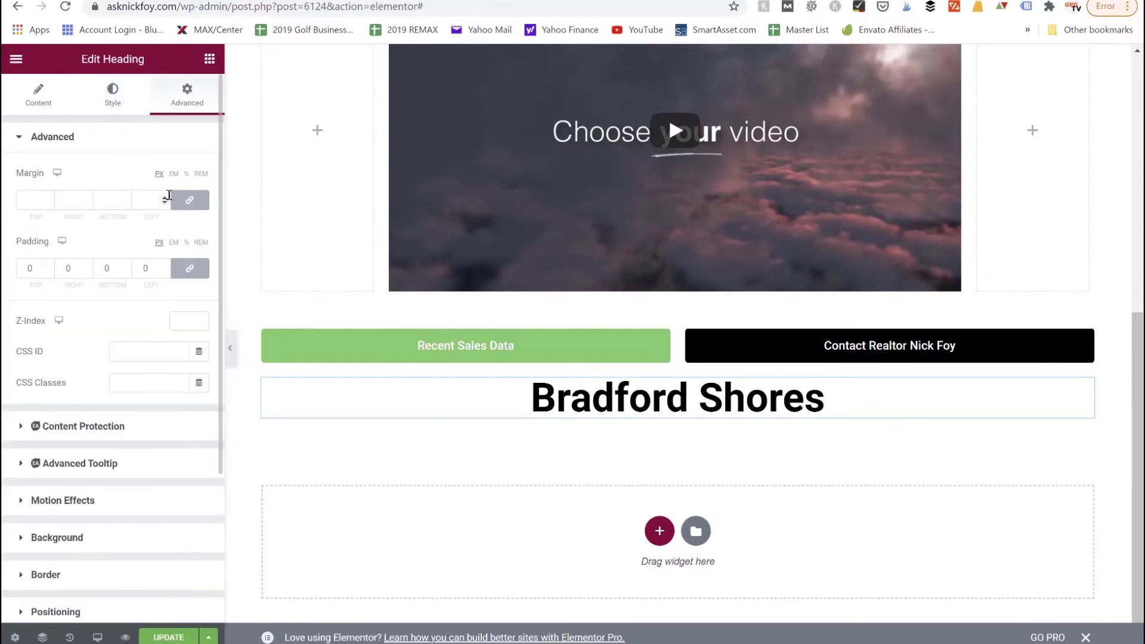
pyautogui.click(190, 200)
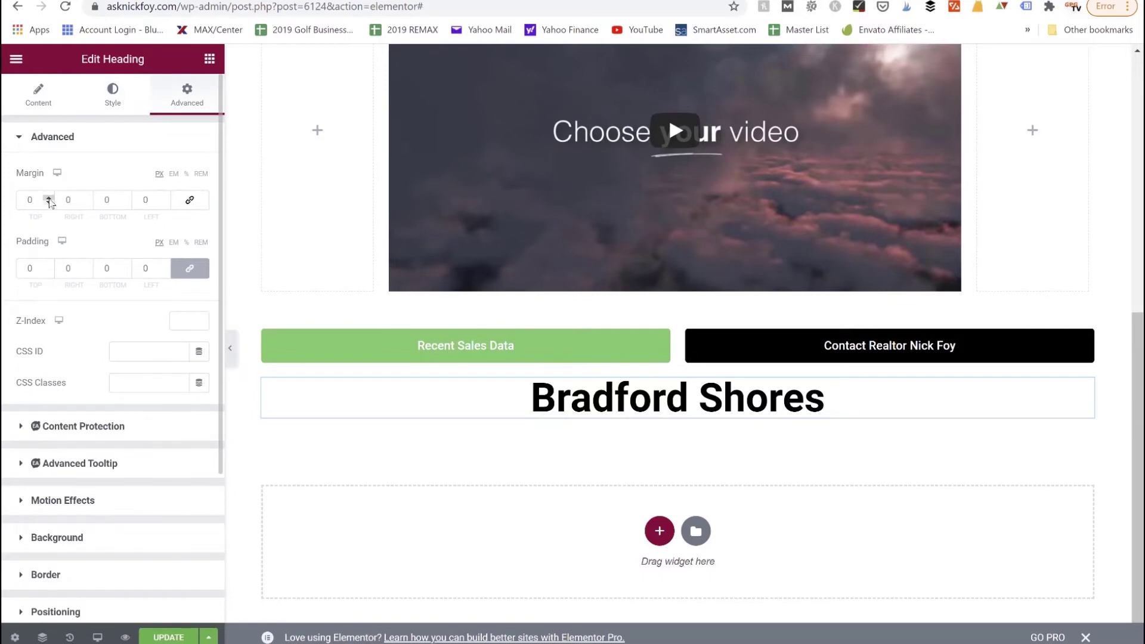
pyautogui.click(48, 199)
pyautogui.click(49, 200)
pyautogui.click(49, 200)
pyautogui.click(49, 199)
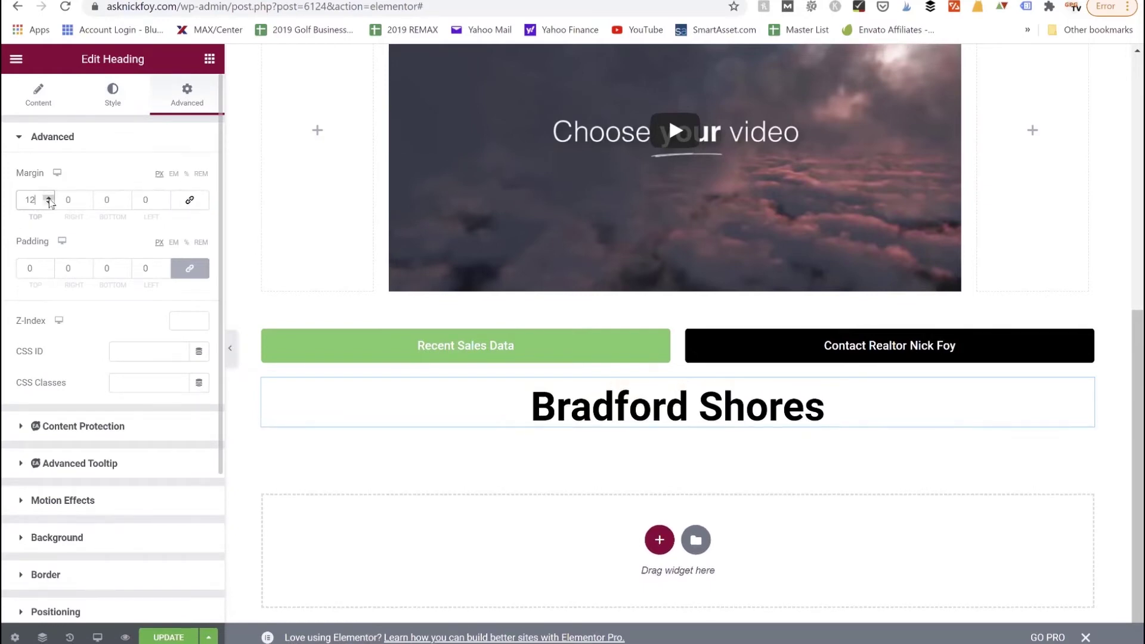
pyautogui.click(49, 200)
pyautogui.click(48, 199)
pyautogui.click(49, 200)
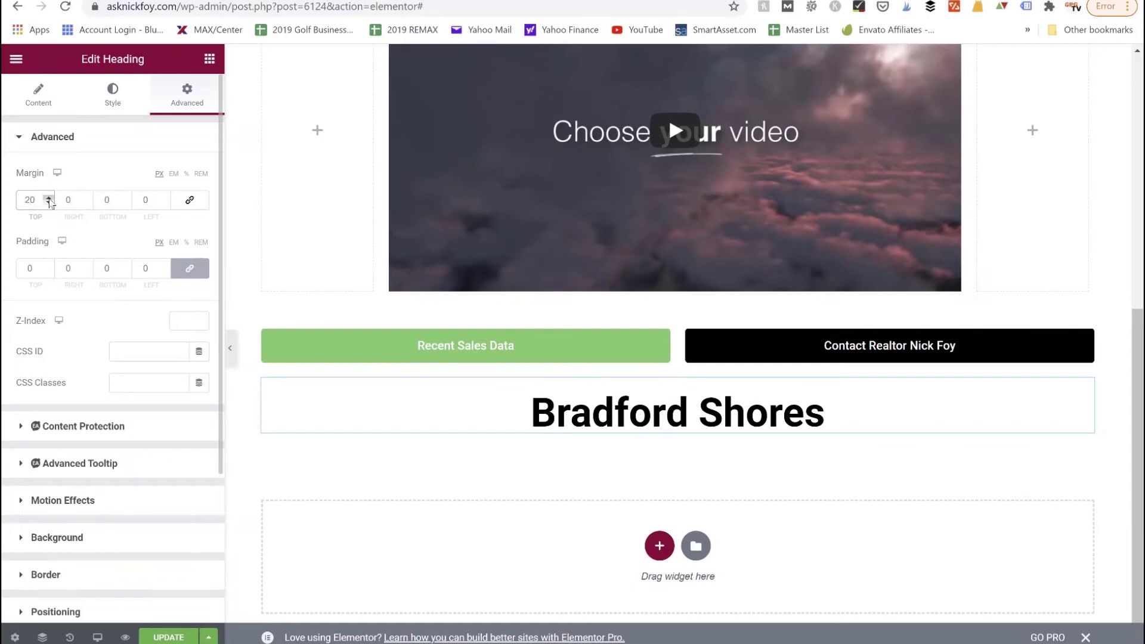
# - Add an Image widget below the copied Bradford Shores heading and upload bradford-shores-map-scaled-1.jpg as its image
pyautogui.scroll(-1, 470, 296)
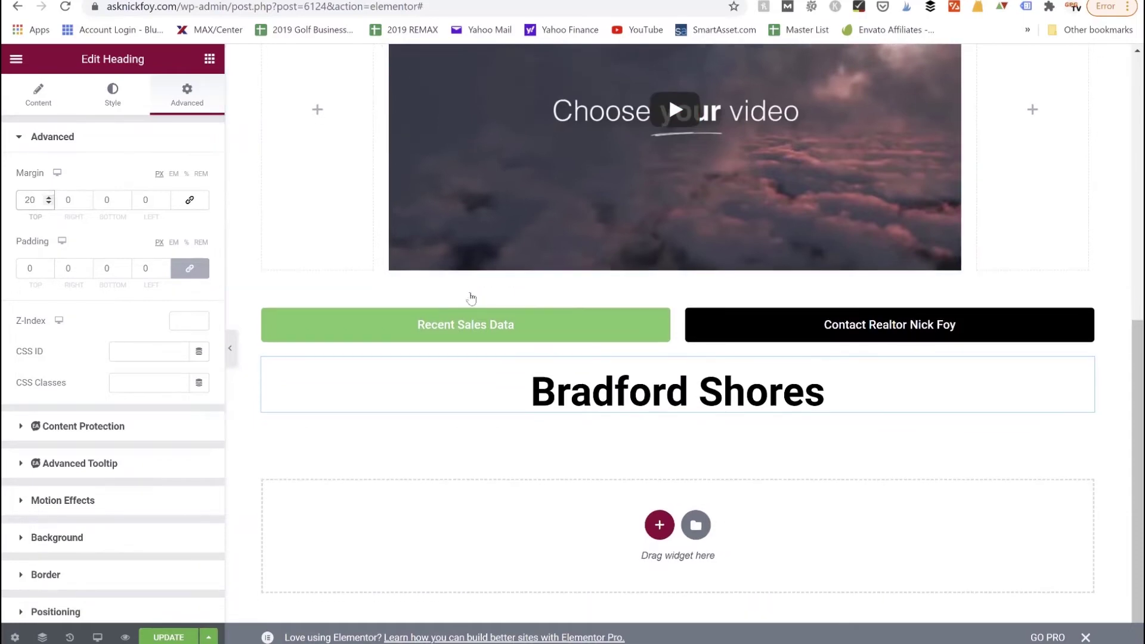
pyautogui.click(211, 63)
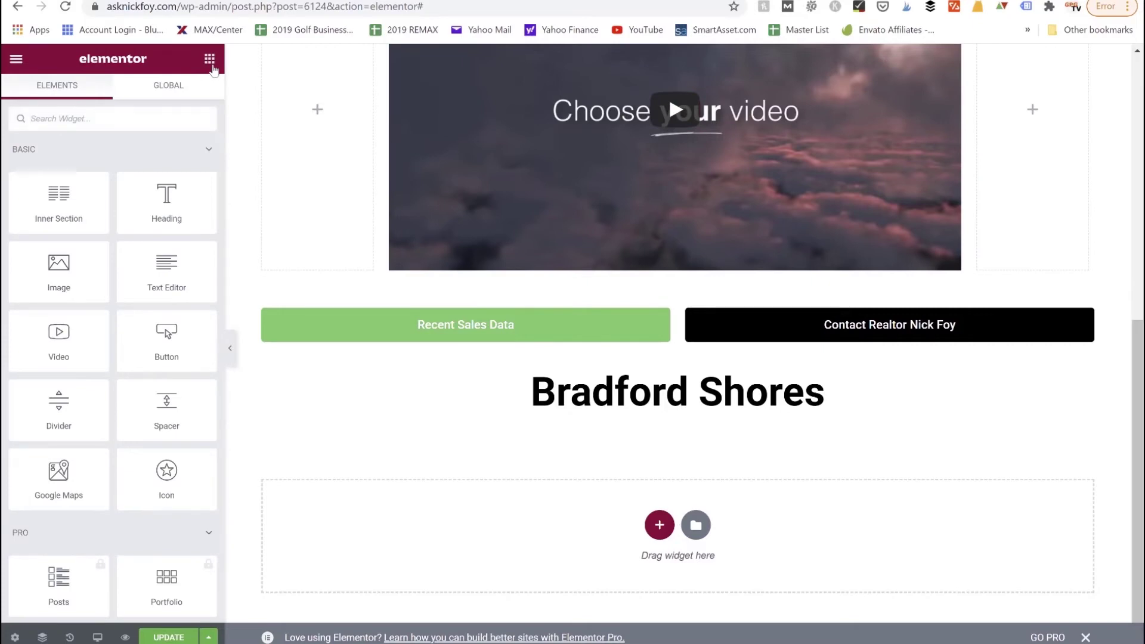
pyautogui.moveTo(58, 267); pyautogui.dragTo(565, 411)
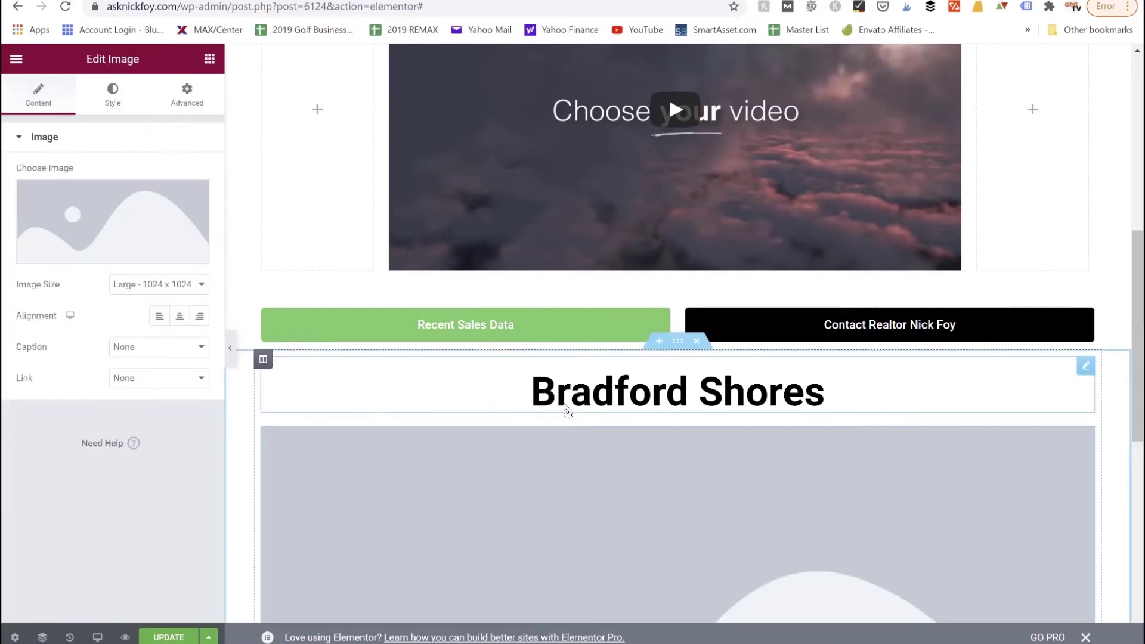
pyautogui.scroll(-5, 567, 410)
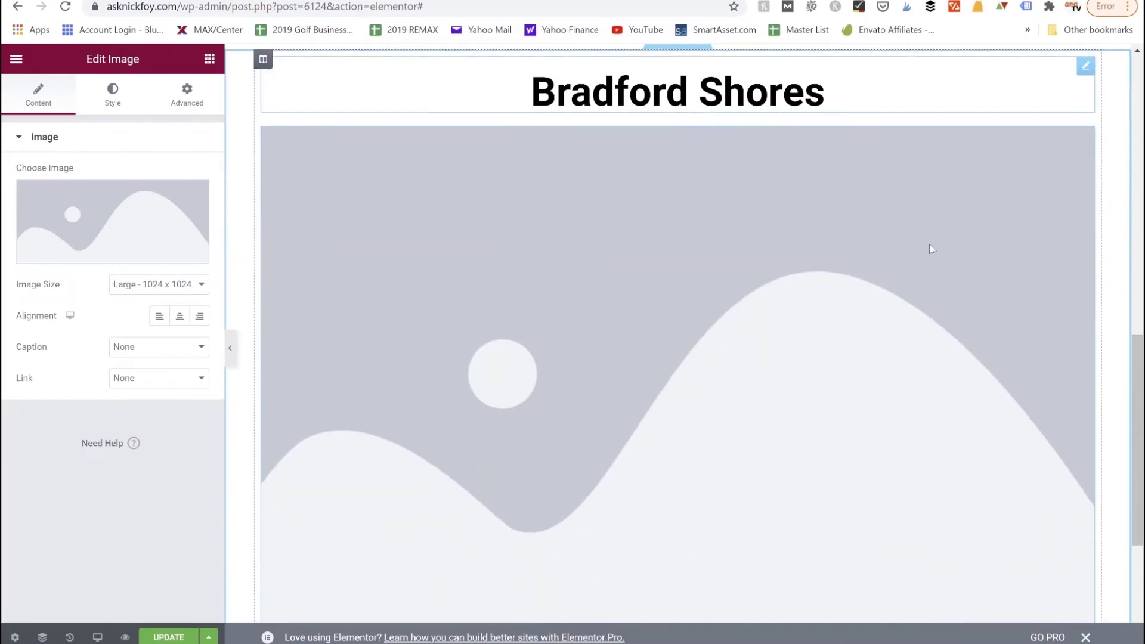
pyautogui.moveTo(138, 263)
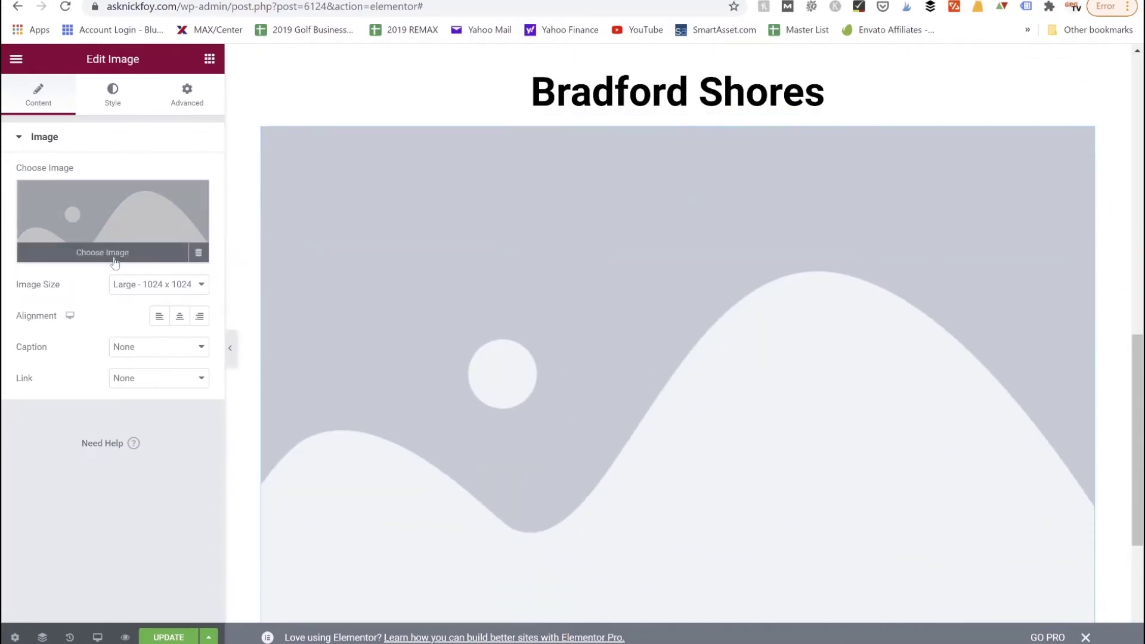
pyautogui.click(109, 253)
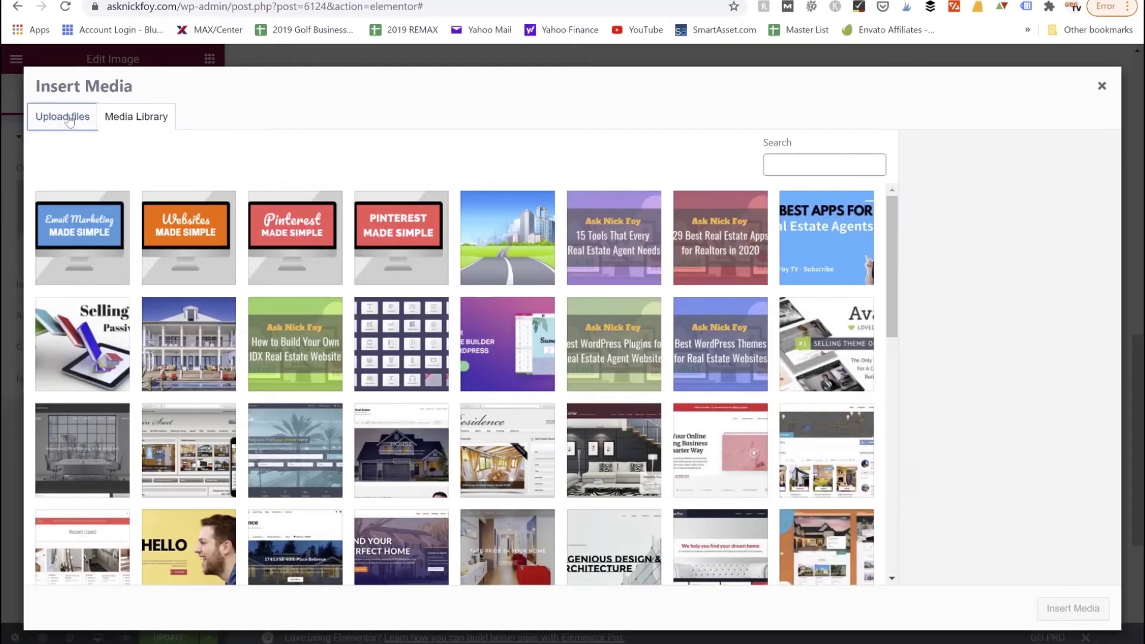
pyautogui.click(70, 118)
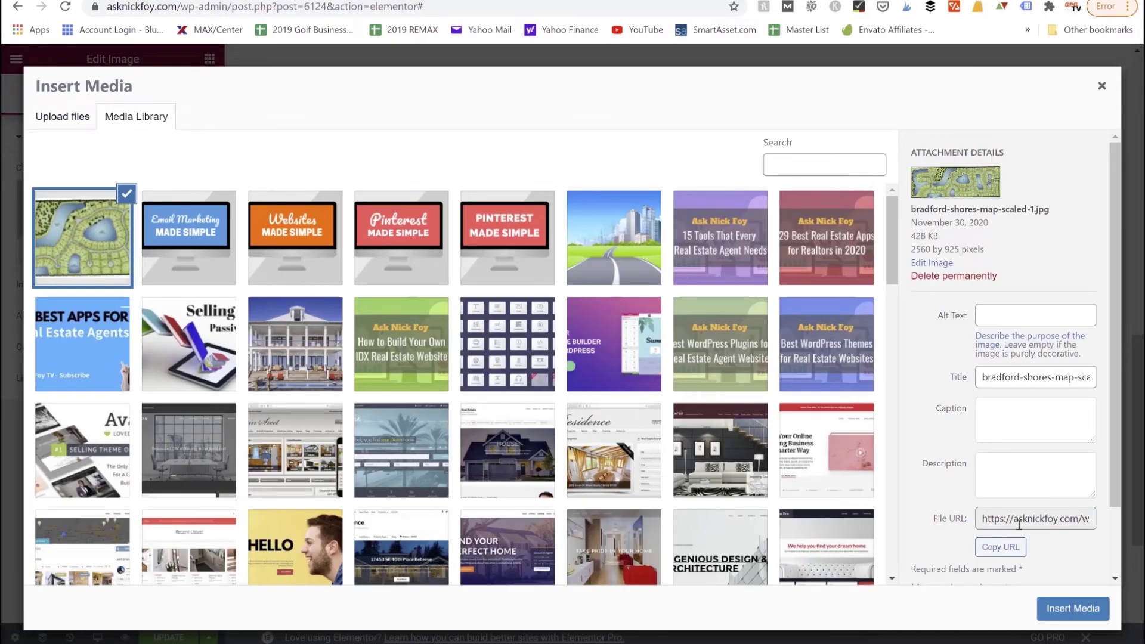
pyautogui.click(1055, 611)
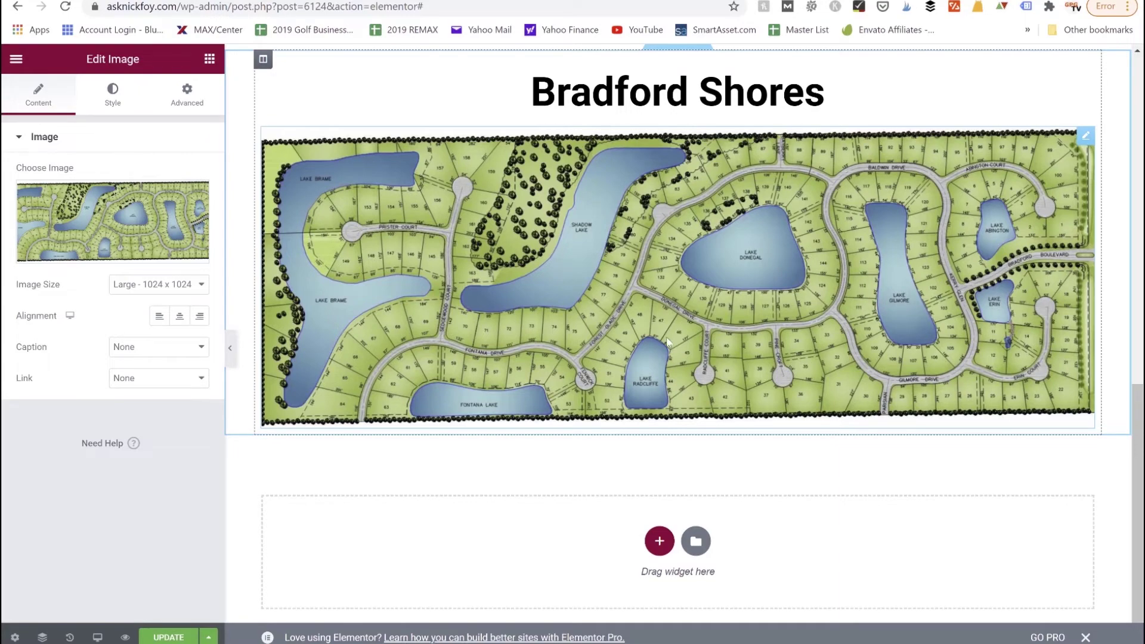
# - Change the title of the heading above the map image to "Lot Map - 32 New Lots Available (Phase 4)"
pyautogui.scroll(2, 666, 341)
pyautogui.click(992, 209)
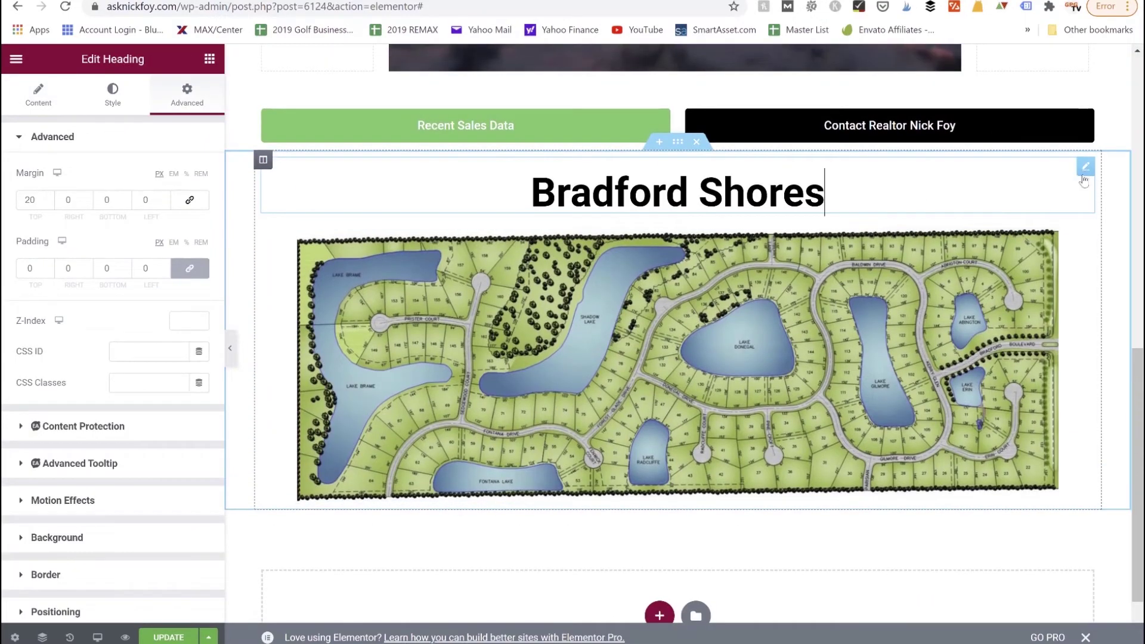
pyautogui.click(28, 106)
pyautogui.tripleClick(67, 191)
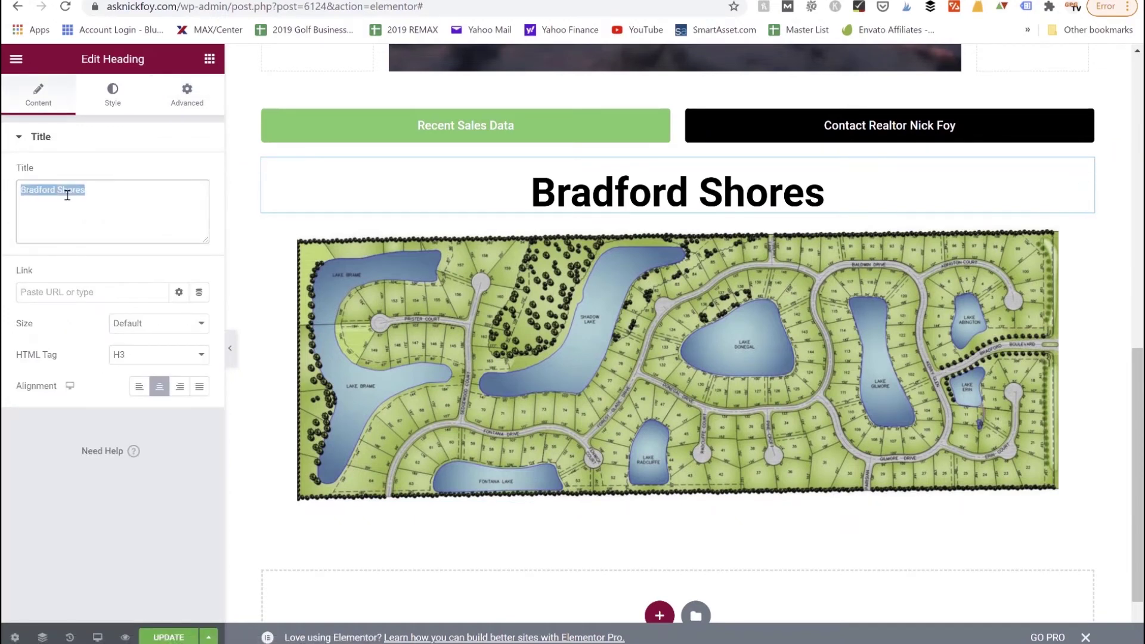
pyautogui.write('Lot Map - 32 New Lots Available (Phase 4)')
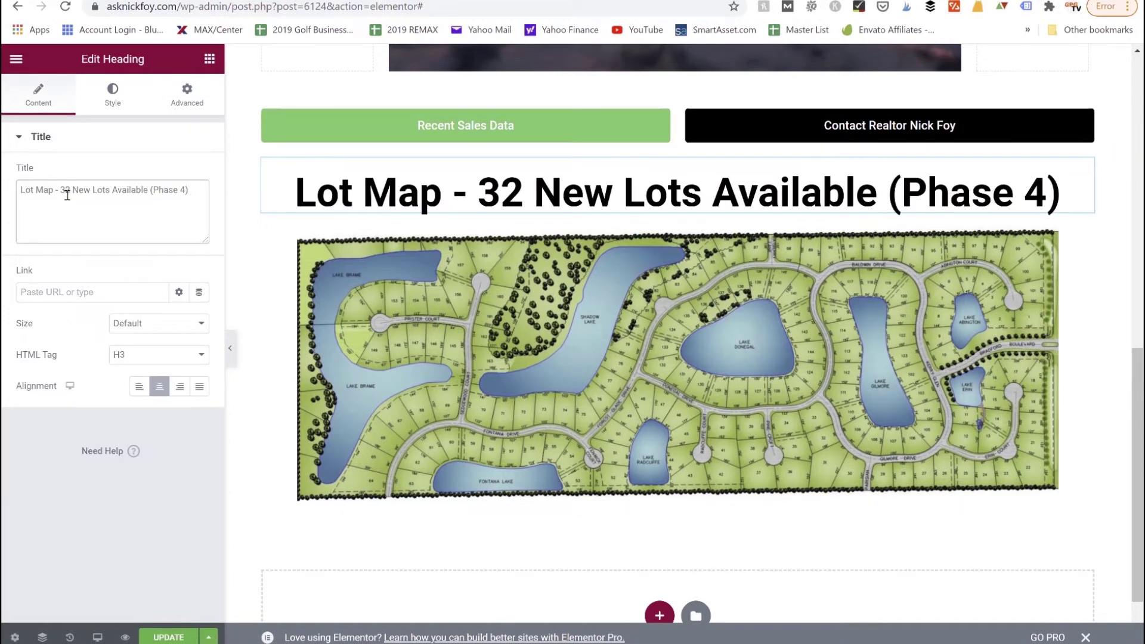
# - Reduce the Lot Map heading's typography size to 44 px
pyautogui.click(115, 92)
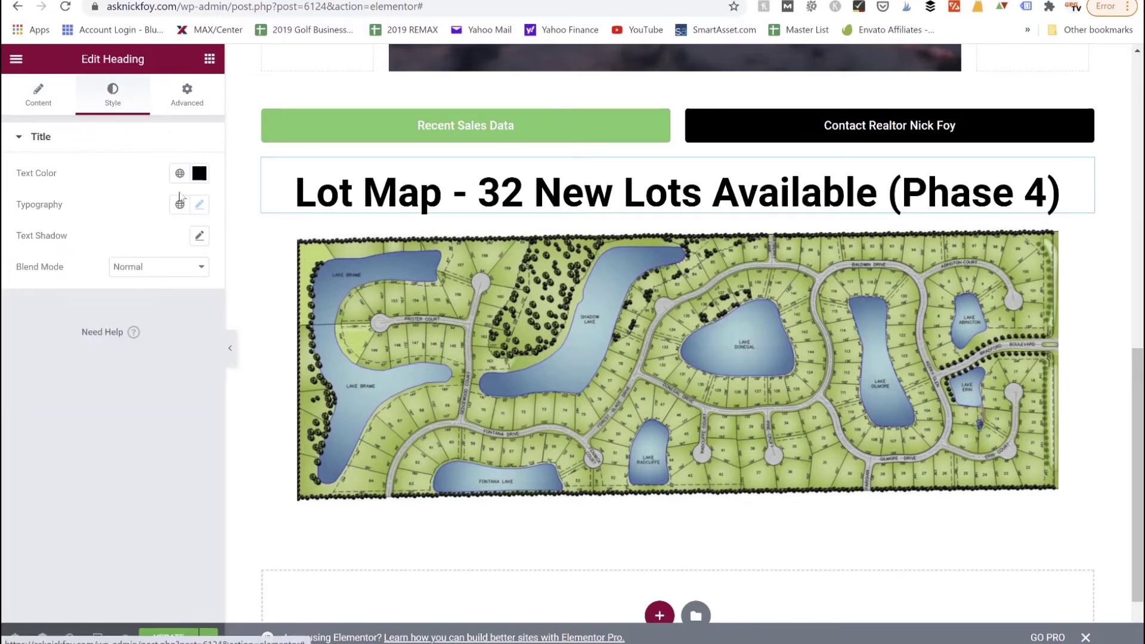
pyautogui.click(200, 206)
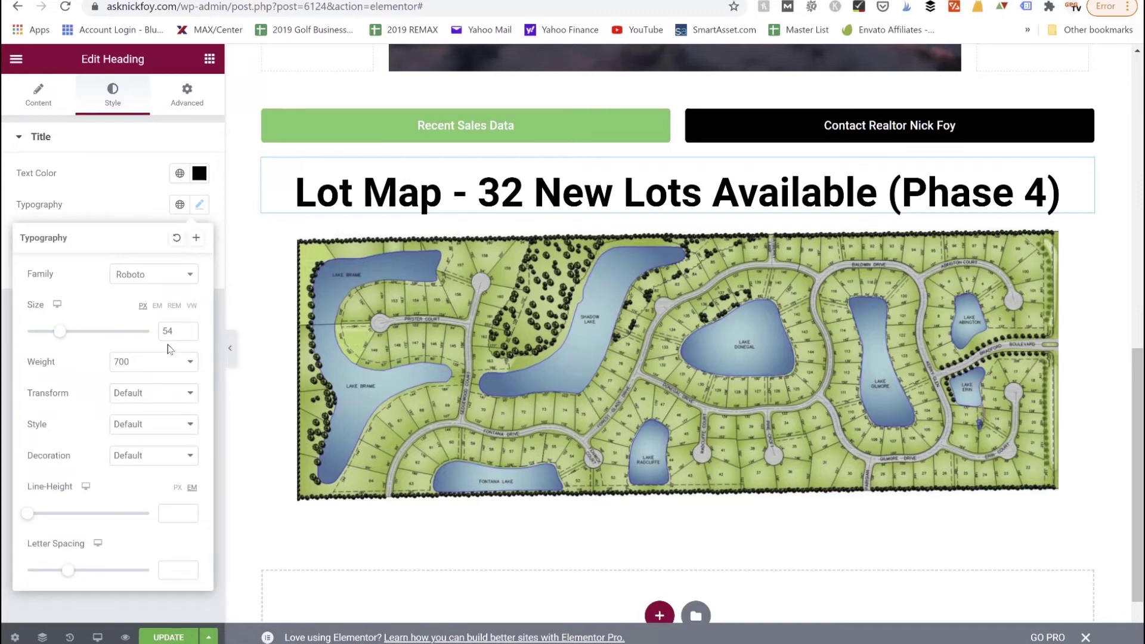
pyautogui.click(189, 335)
pyautogui.click(189, 334)
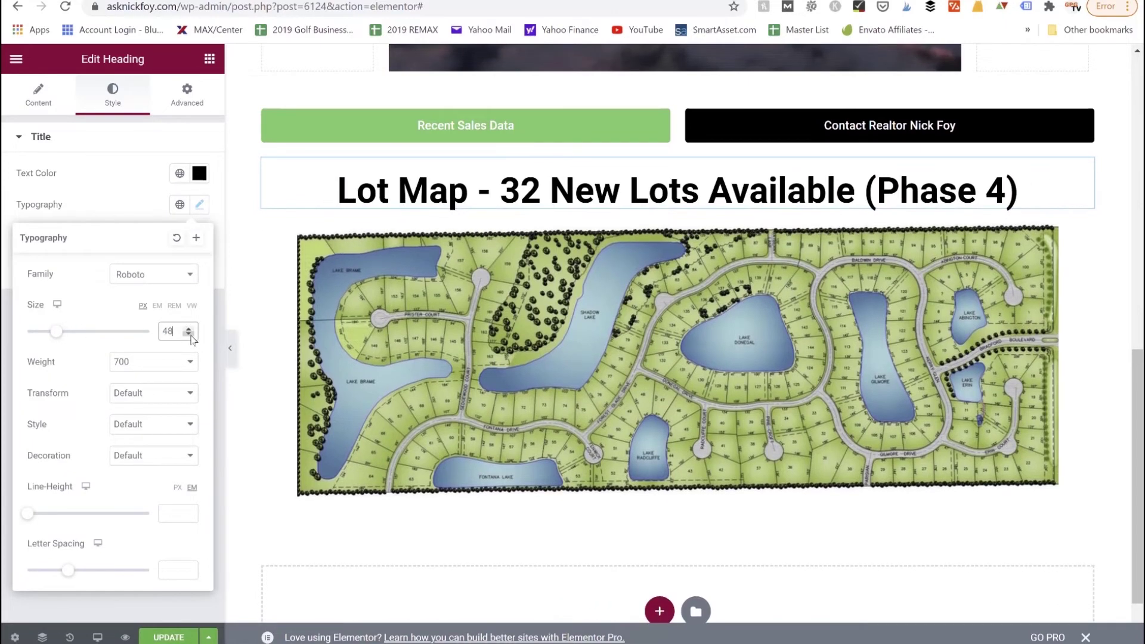
pyautogui.click(189, 334)
pyautogui.click(189, 334)
pyautogui.click(189, 334)
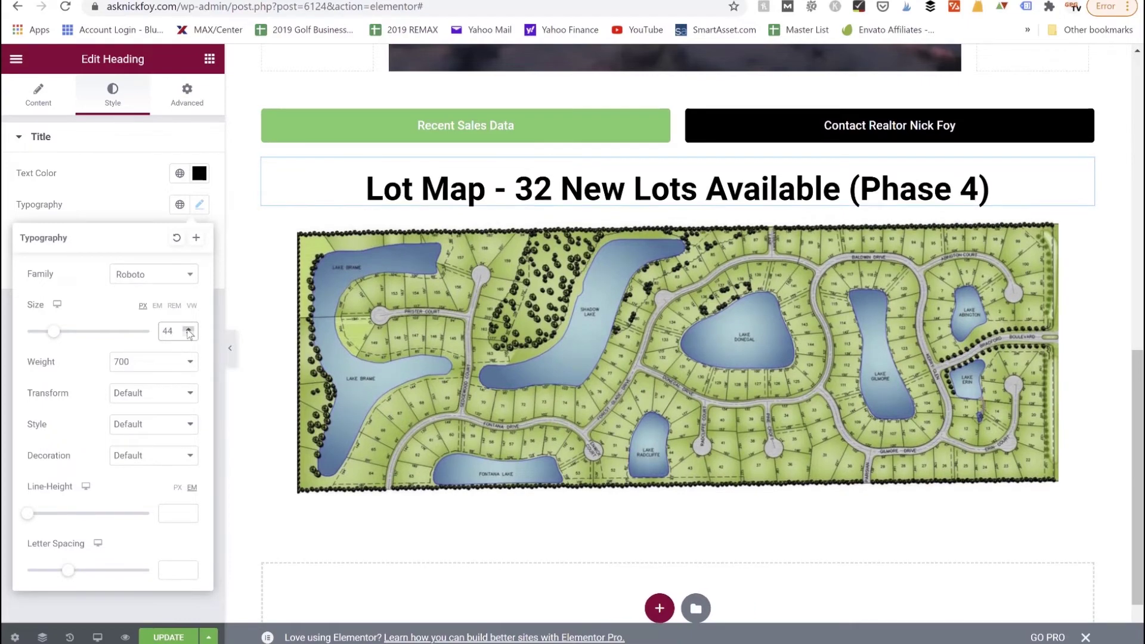
# - Add a single-column section below the map image and move a duplicate of the Lot Map heading into it
pyautogui.scroll(-1, 656, 512)
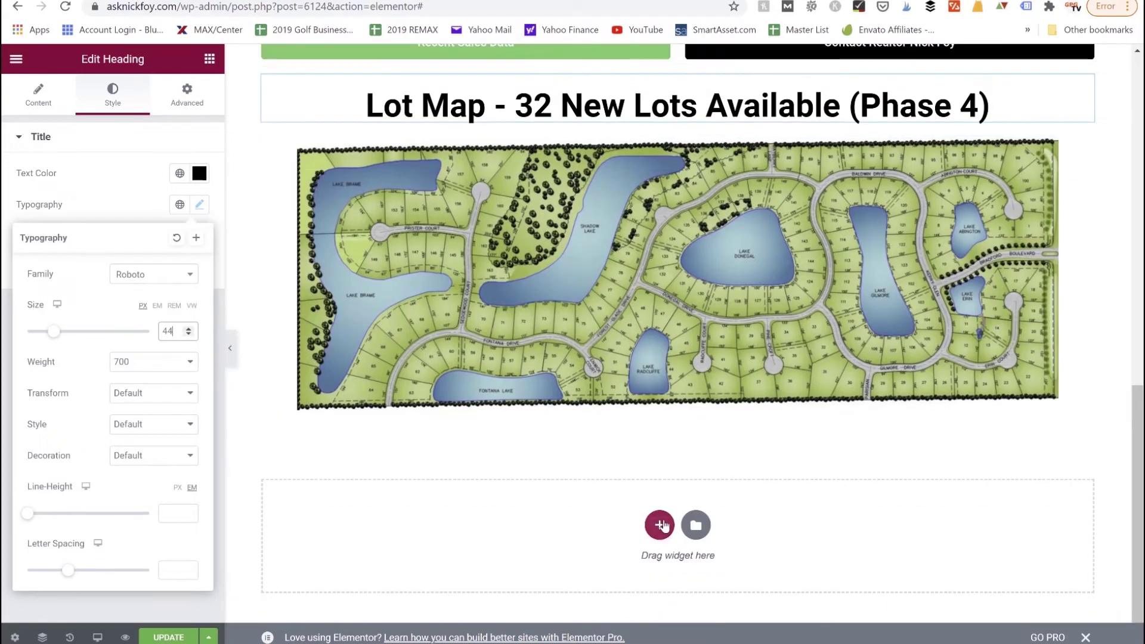
pyautogui.click(661, 524)
pyautogui.click(475, 560)
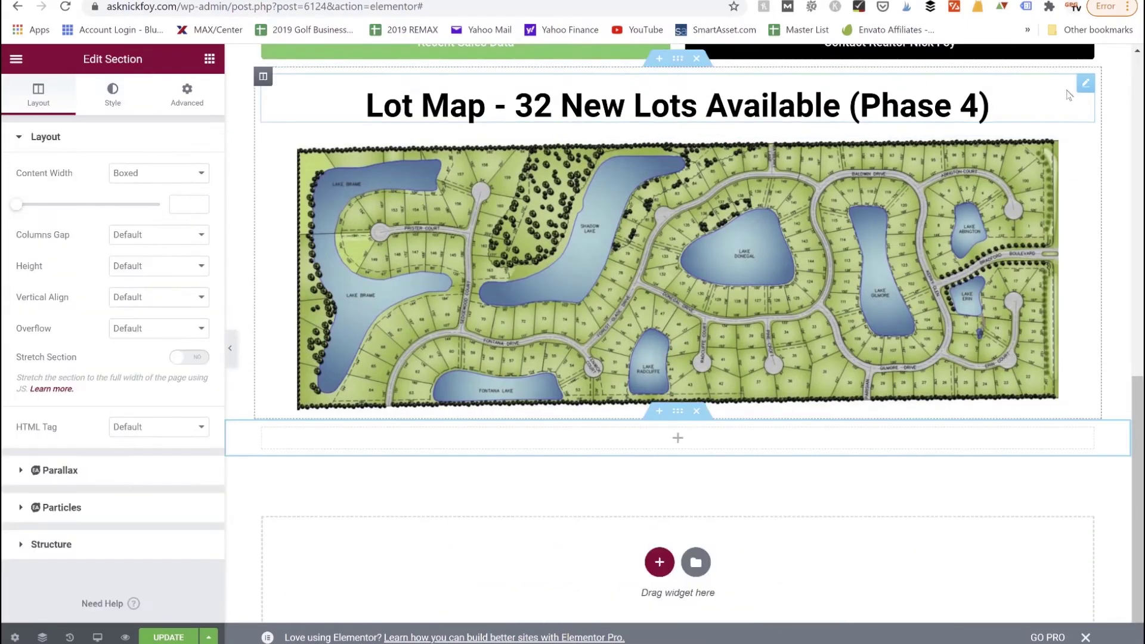
pyautogui.rightClick(1072, 90)
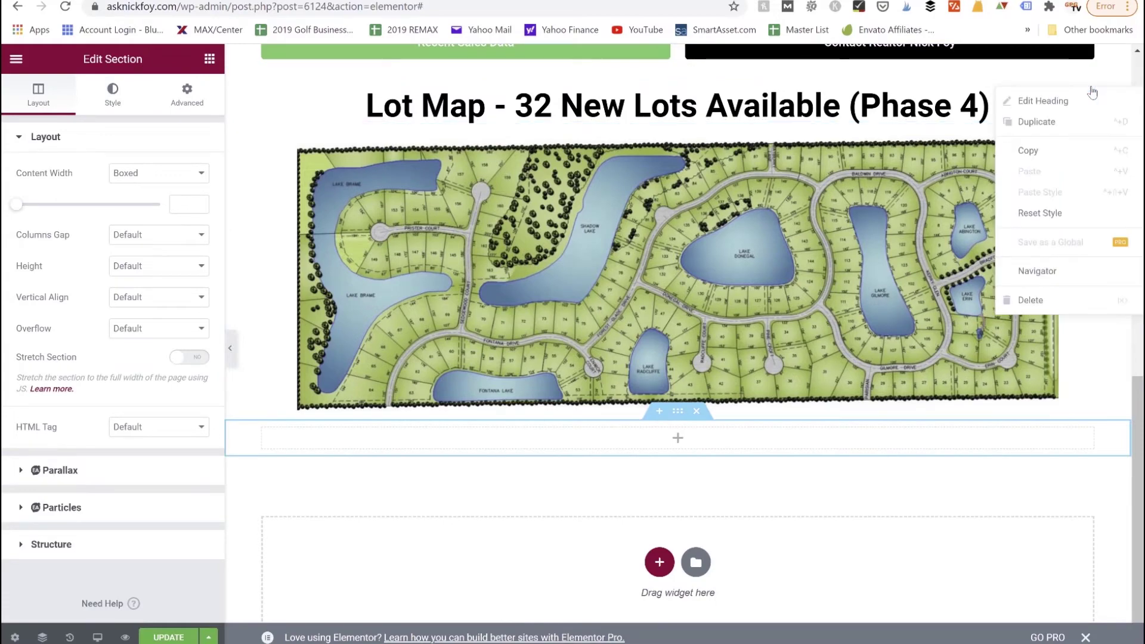
pyautogui.click(1074, 129)
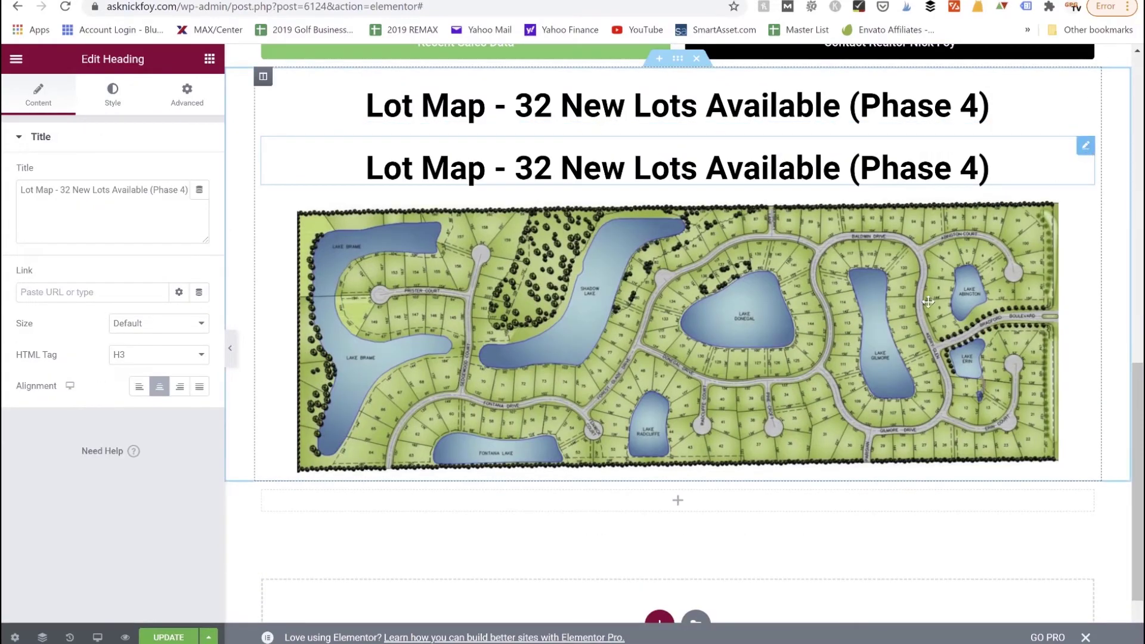
pyautogui.moveTo(928, 301); pyautogui.dragTo(738, 454)
# - Retitle the duplicated heading below the map as "Bradford Shores - What to Know"
pyautogui.tripleClick(738, 454)
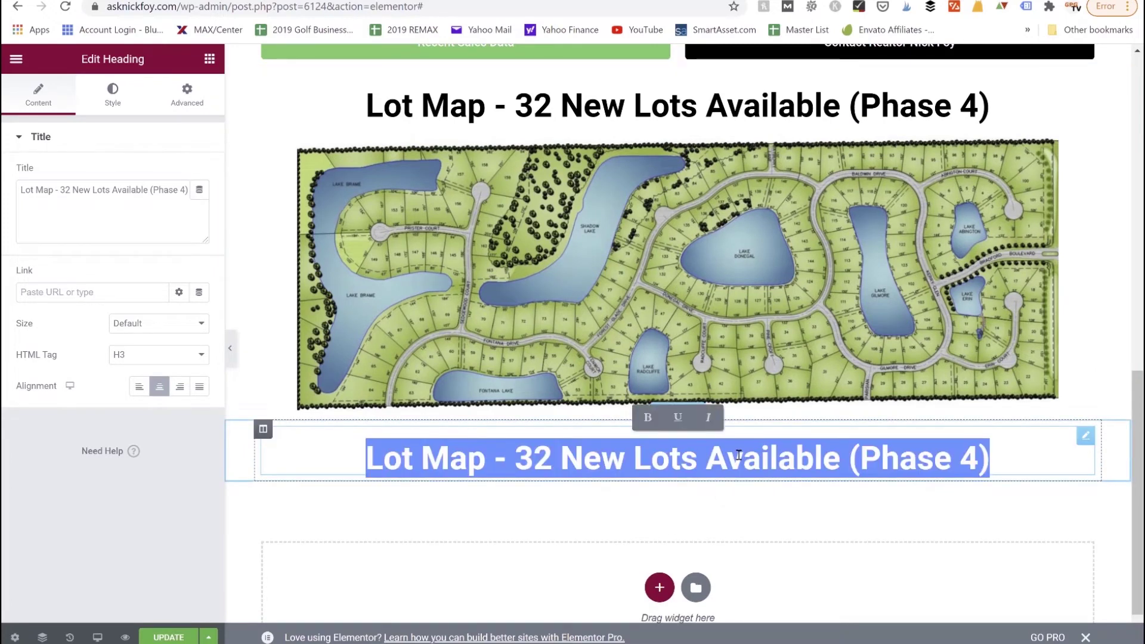
pyautogui.write('Bradford Shores')
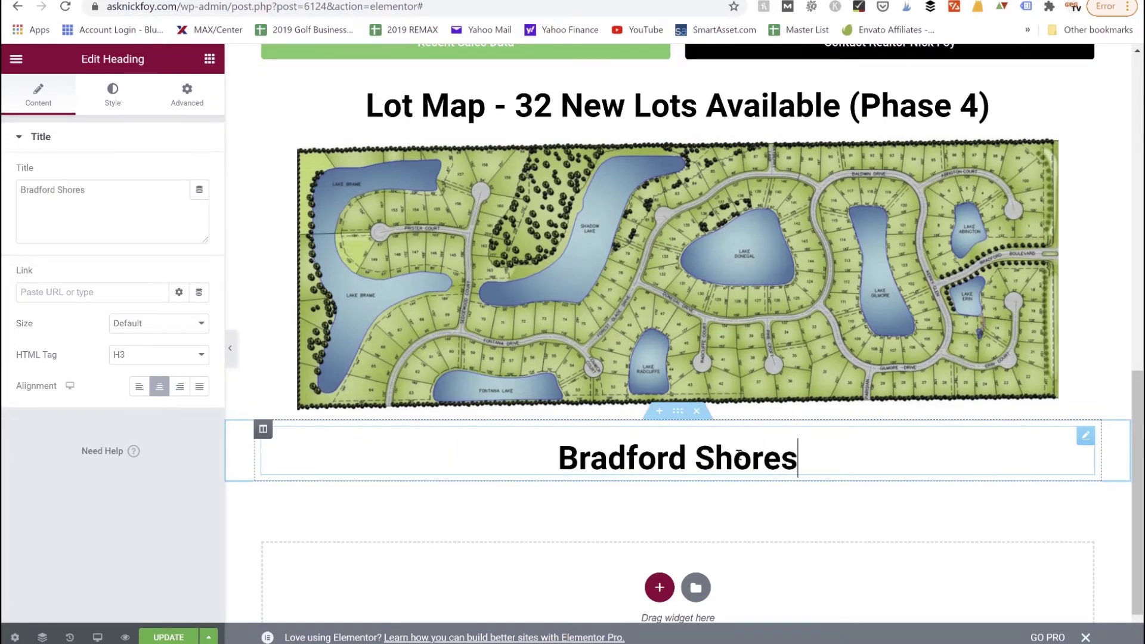
pyautogui.write(' - What to Know')
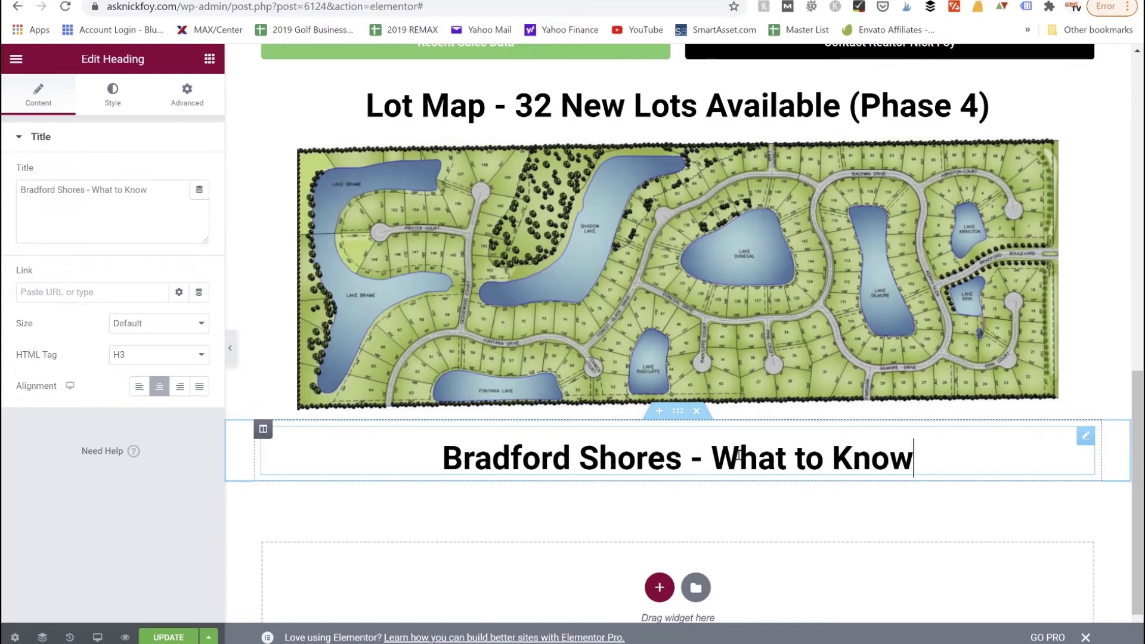
# - Add a two-column section below the What to Know heading and place an Image widget in its left column
pyautogui.scroll(-1, 738, 455)
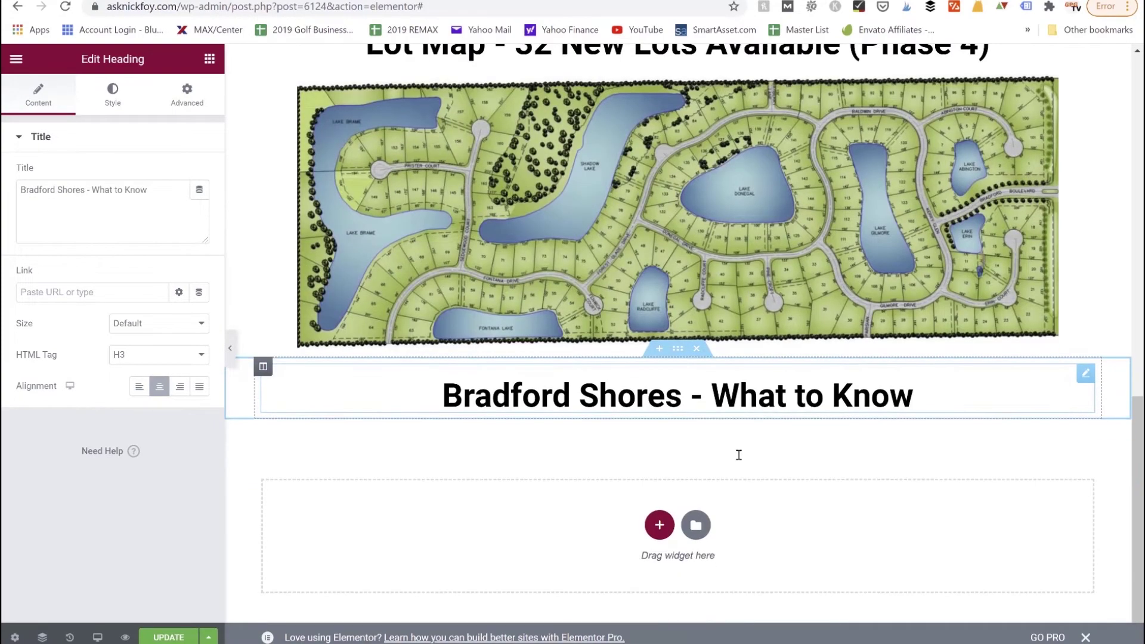
pyautogui.click(660, 524)
pyautogui.click(569, 560)
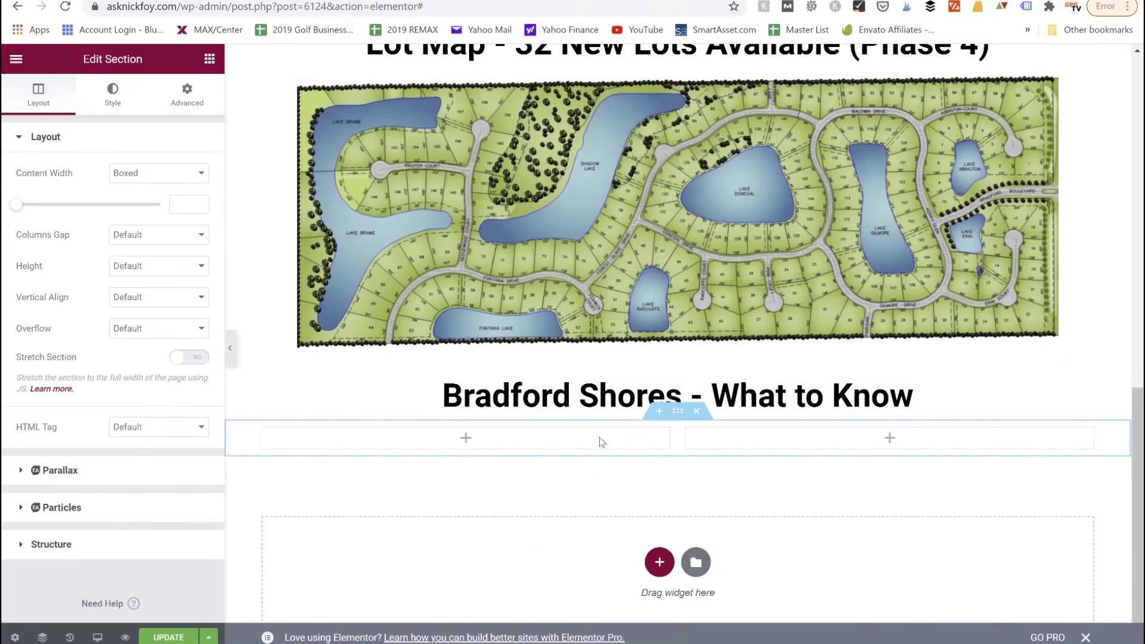
pyautogui.scroll(-1, 599, 437)
pyautogui.click(465, 401)
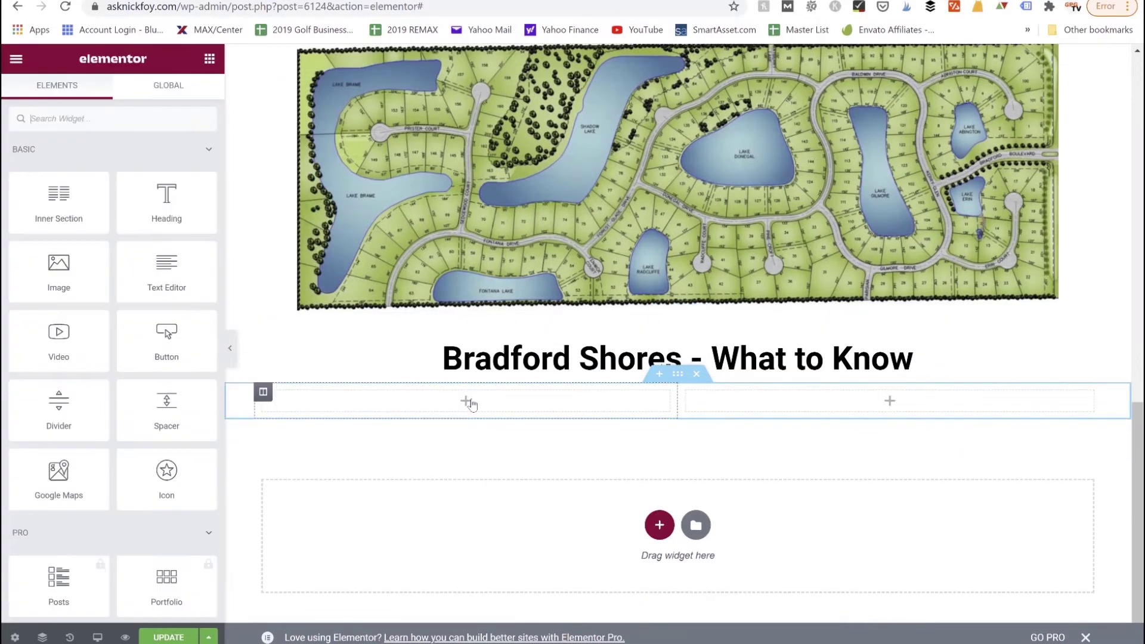
pyautogui.moveTo(73, 275); pyautogui.dragTo(419, 403)
pyautogui.scroll(-2, 419, 403)
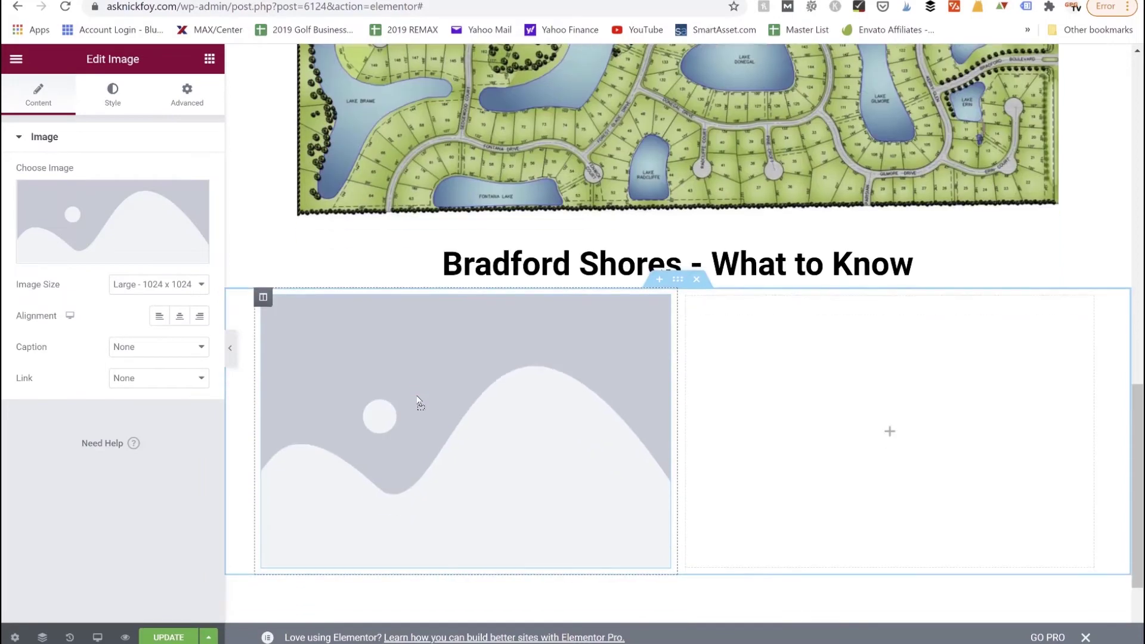
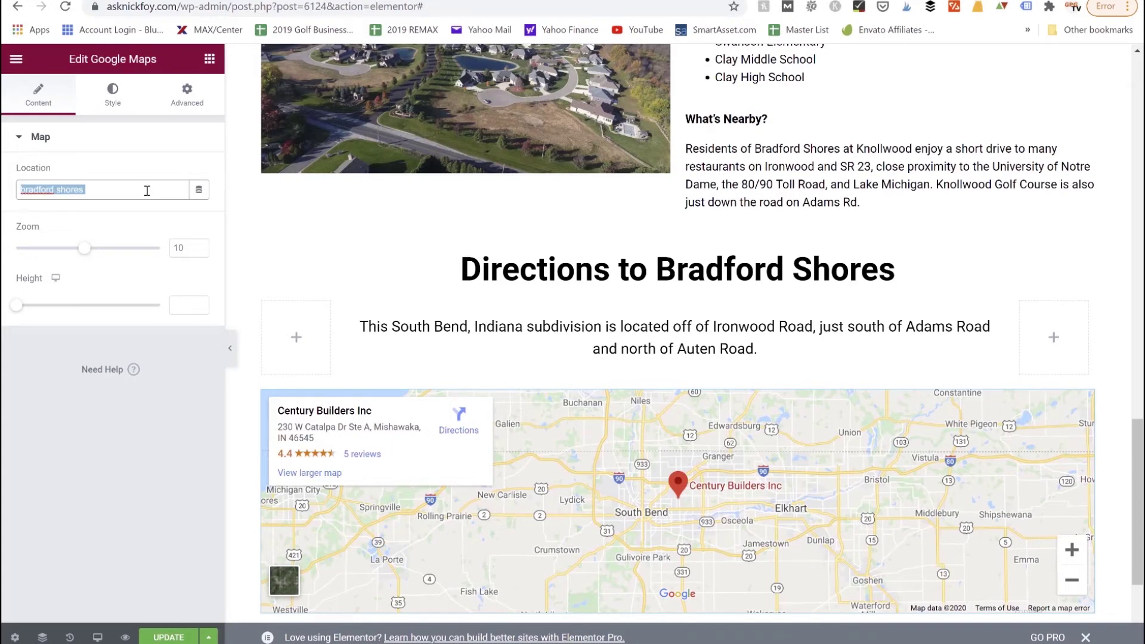
# - Set the Google Maps widget's location to "bradford boulevard south bend"
pyautogui.write('bradford')
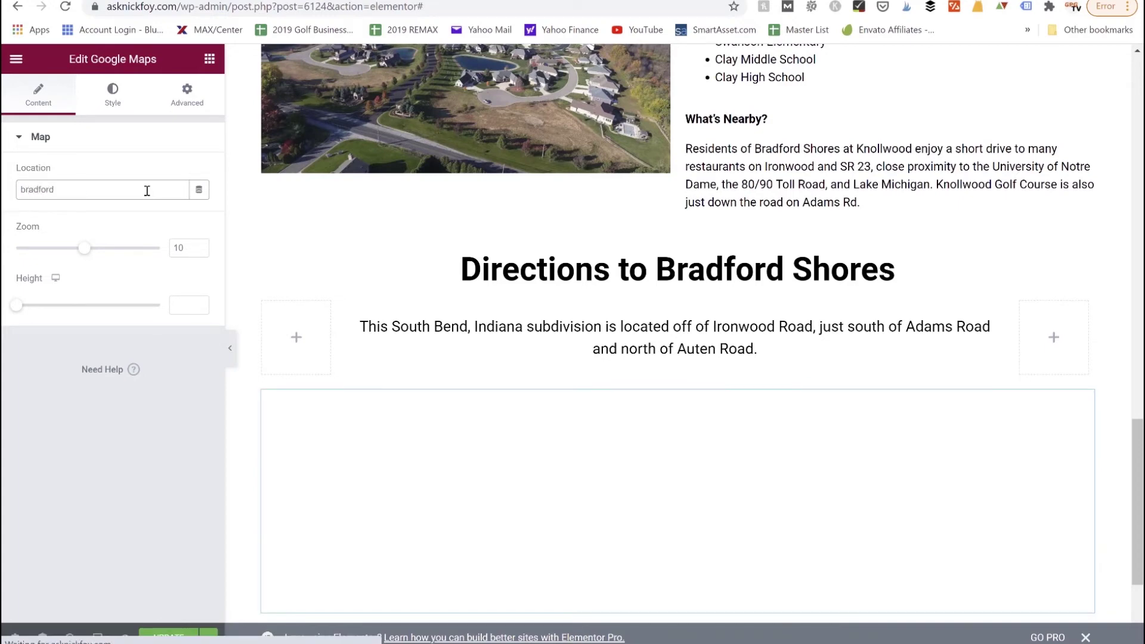
pyautogui.write(' boulevard south bend')
pyautogui.scroll(-1, 482, 297)
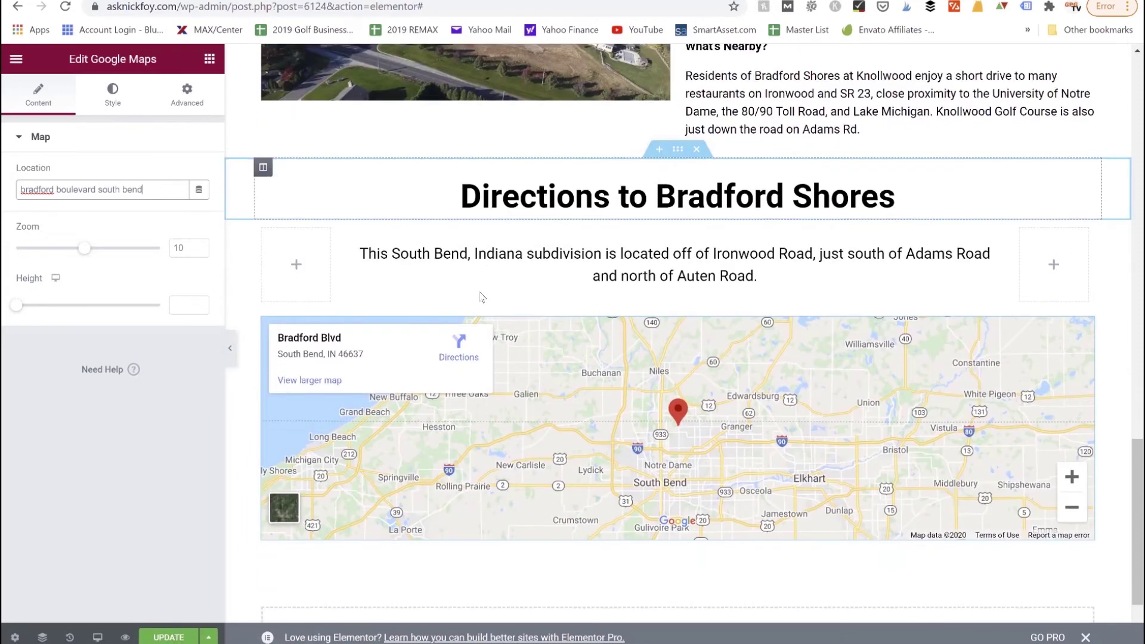
pyautogui.scroll(-1, 481, 297)
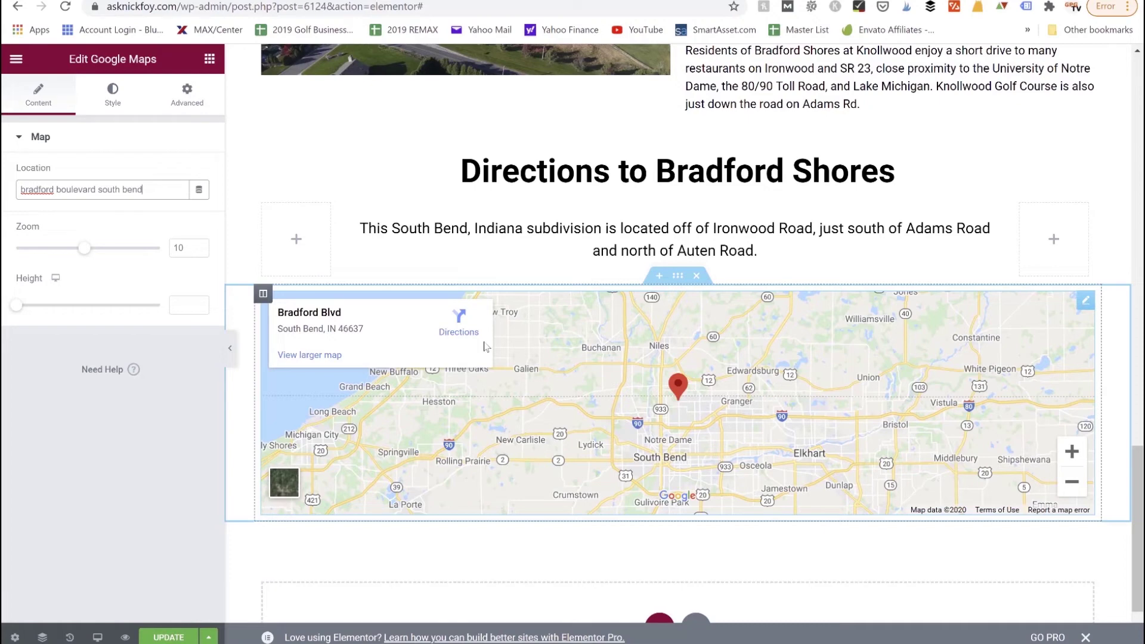
pyautogui.scroll(-2, 1054, 215)
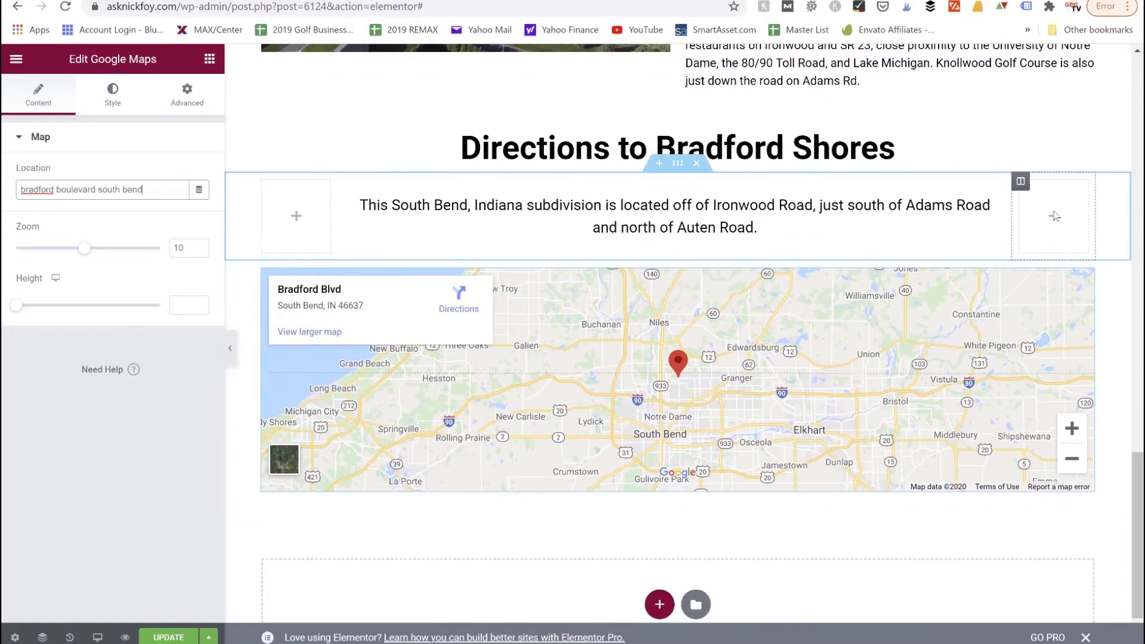
# - Try a zoom level of 11 on the Google Maps widget and set it back to 10
pyautogui.scroll(-3, 1054, 216)
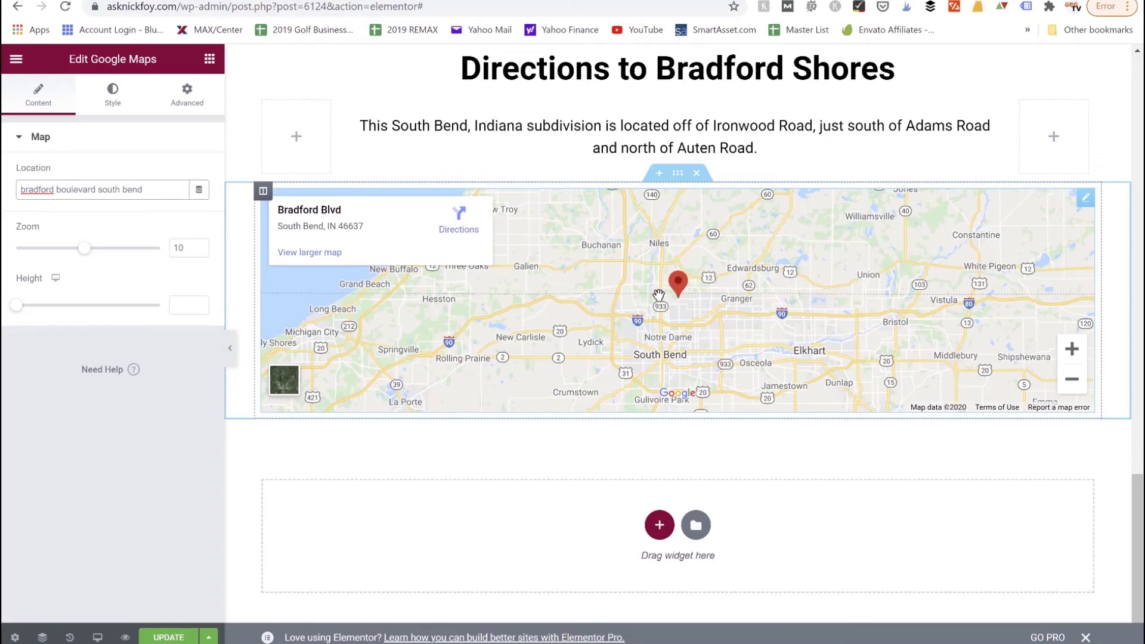
pyautogui.click(200, 245)
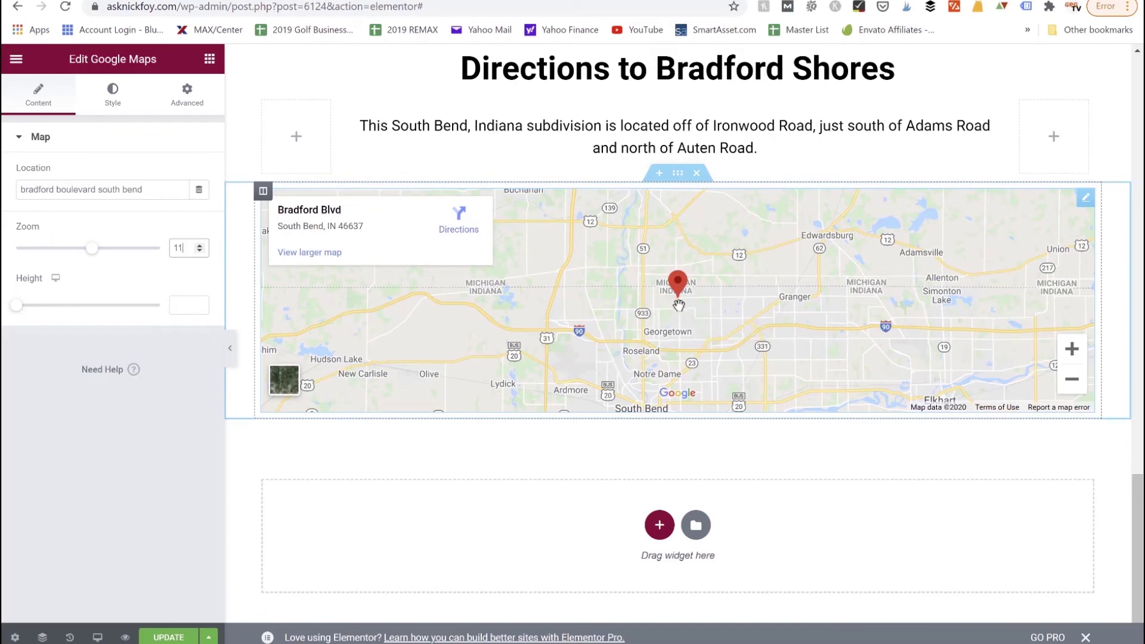
pyautogui.click(201, 251)
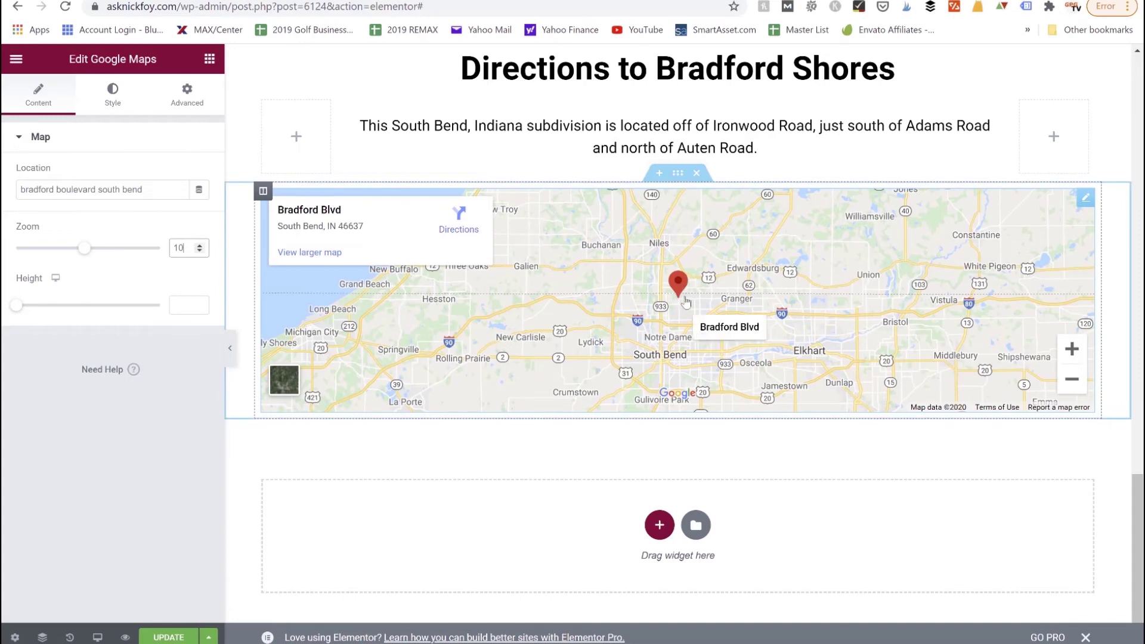
# - Add a single-column section below the Google map and move a duplicate of the Directions heading into it
pyautogui.scroll(-2, 706, 381)
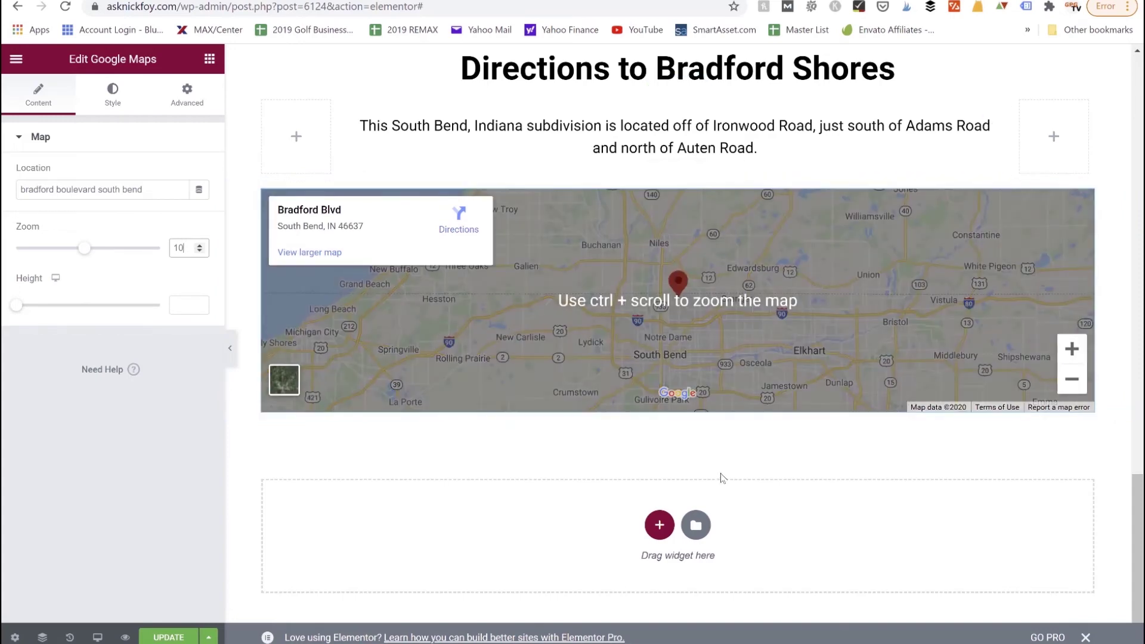
pyautogui.click(658, 526)
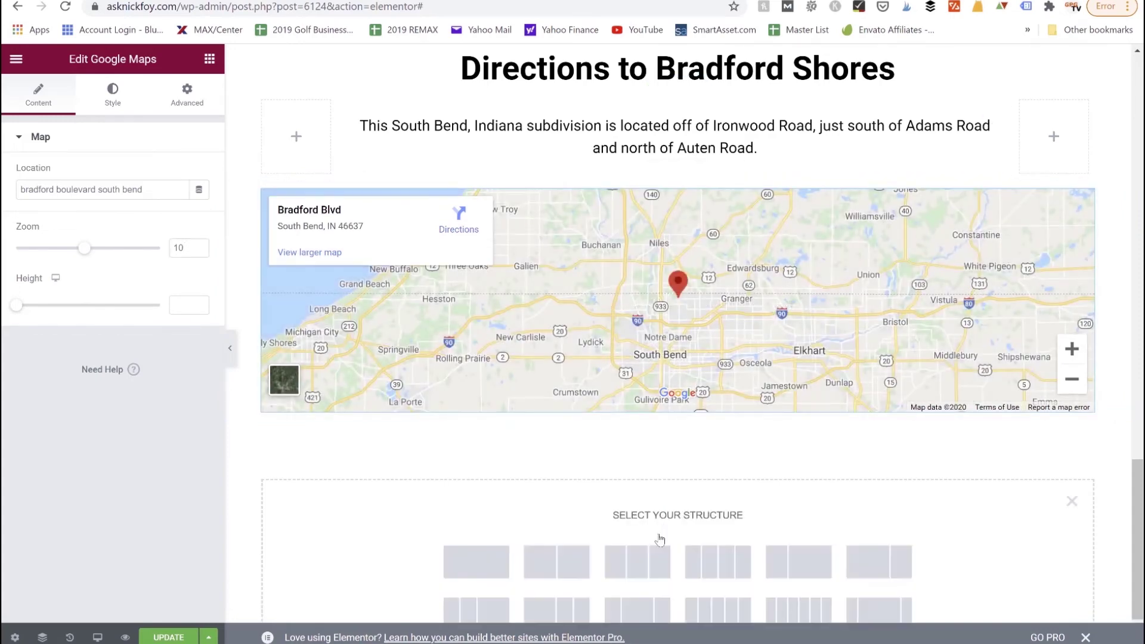
pyautogui.click(494, 562)
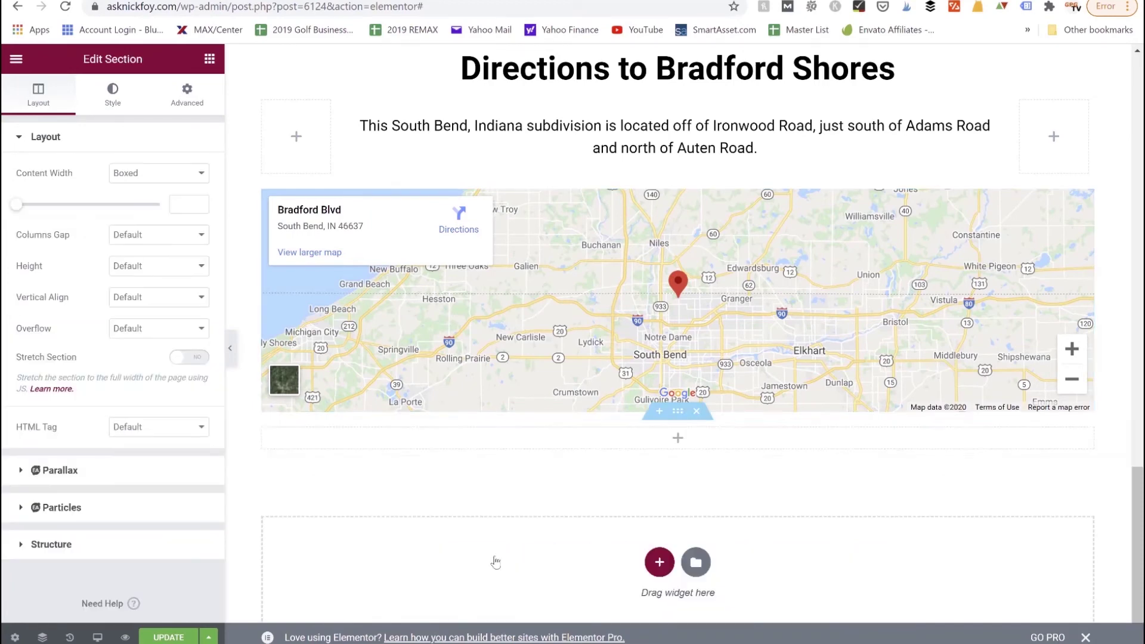
pyautogui.scroll(1, 889, 189)
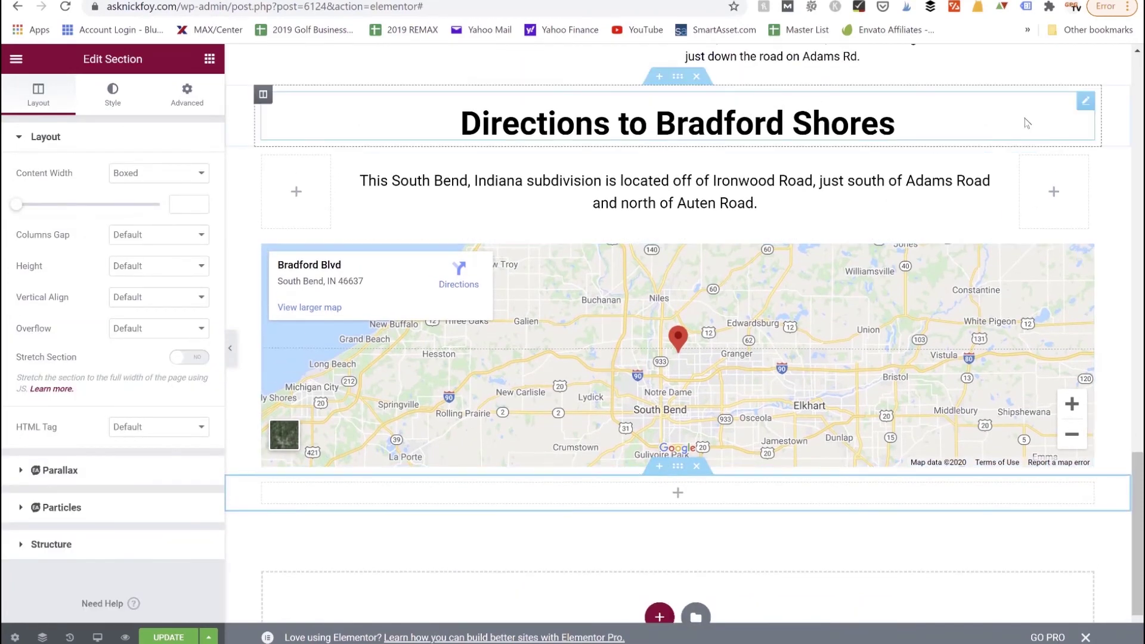
pyautogui.rightClick(1082, 107)
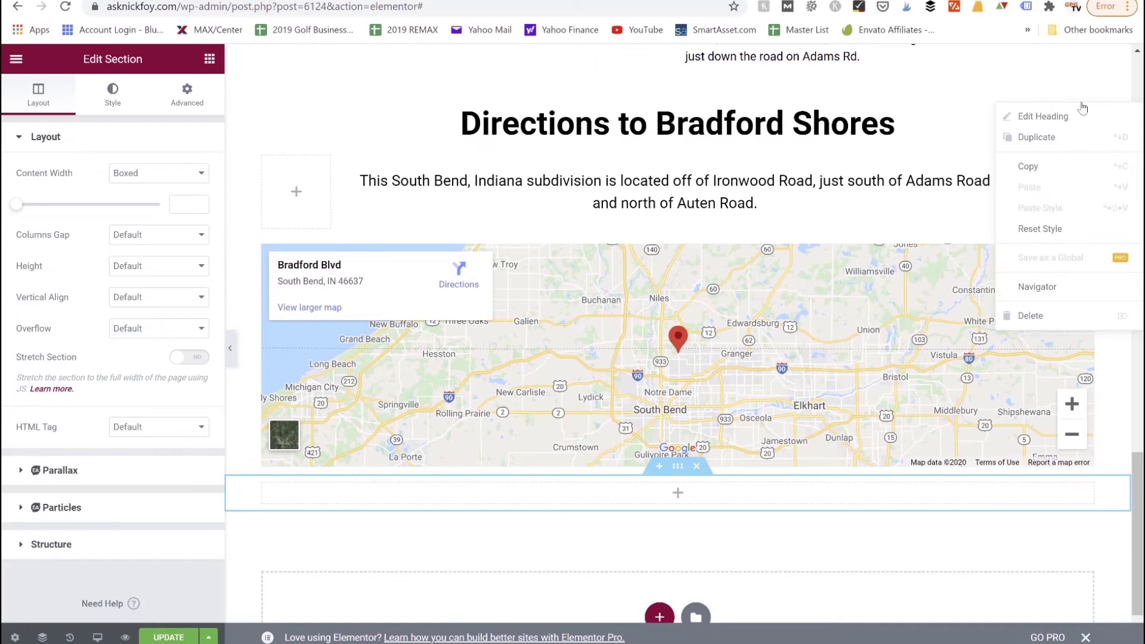
pyautogui.click(1080, 137)
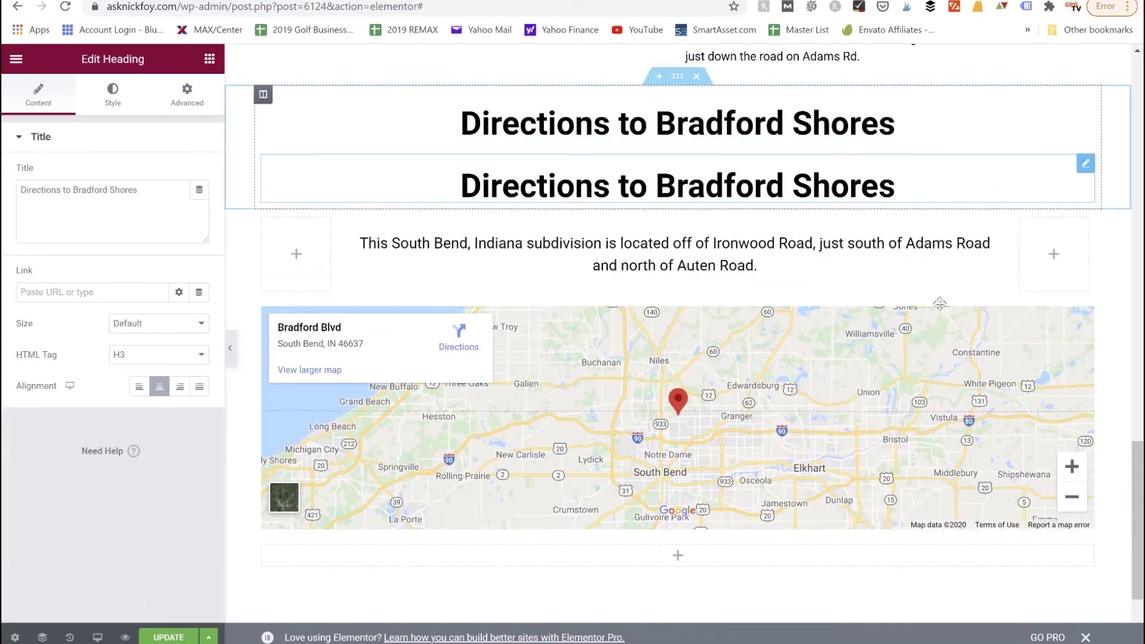
pyautogui.moveTo(1083, 167); pyautogui.dragTo(708, 507)
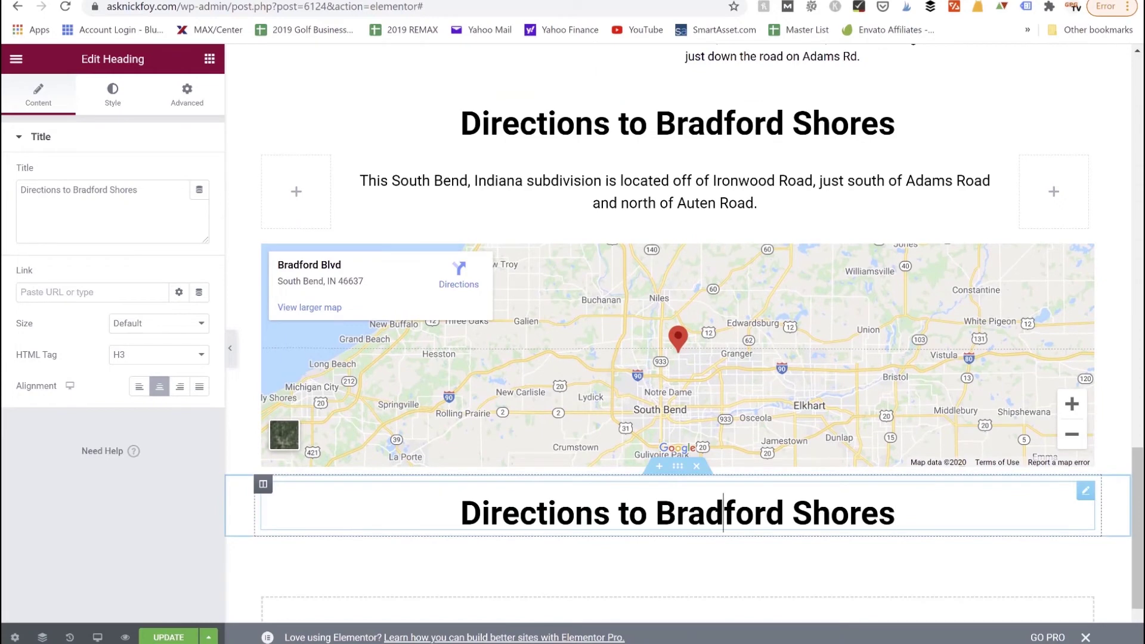
# - Retitle the duplicated heading below the map as "Contact Realtor" followed by the agent's name
pyautogui.tripleClick(109, 189)
pyautogui.write('Conta')
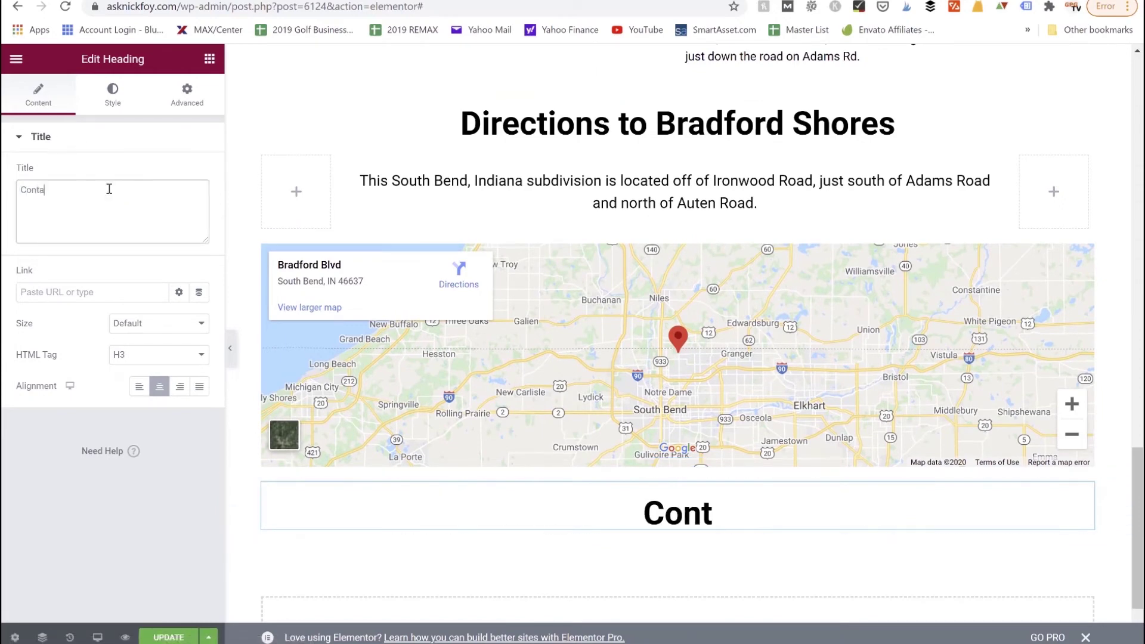
pyautogui.write('ct Realtor Nick Foy')
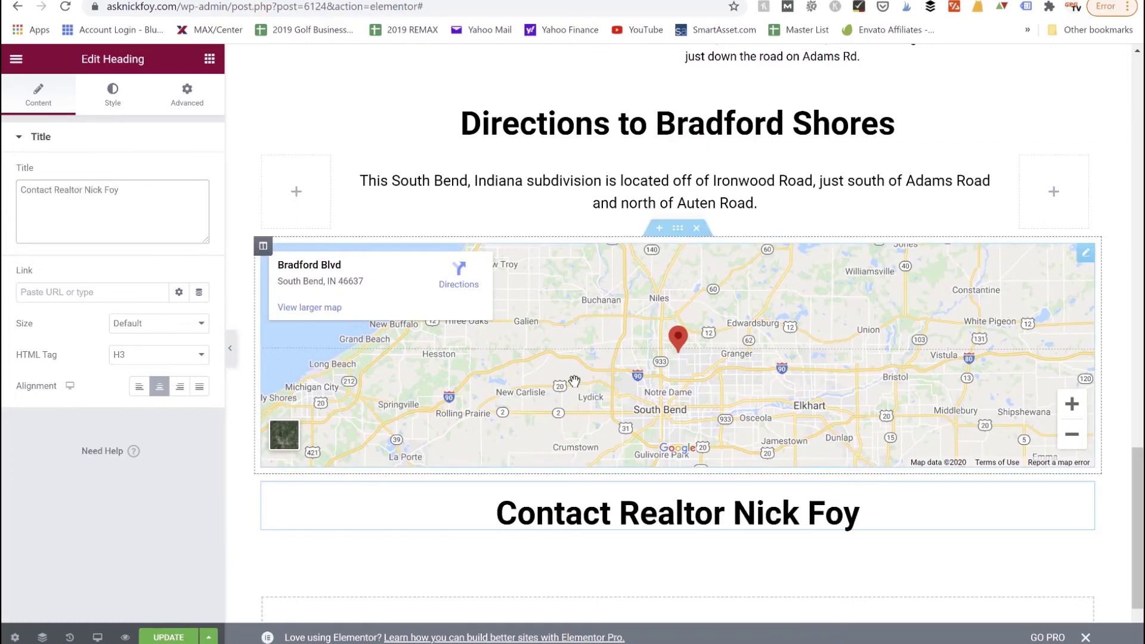
# - Add a two-column section below the Contact Realtor heading and place an Image widget in its left column
pyautogui.scroll(-2, 573, 382)
pyautogui.click(659, 525)
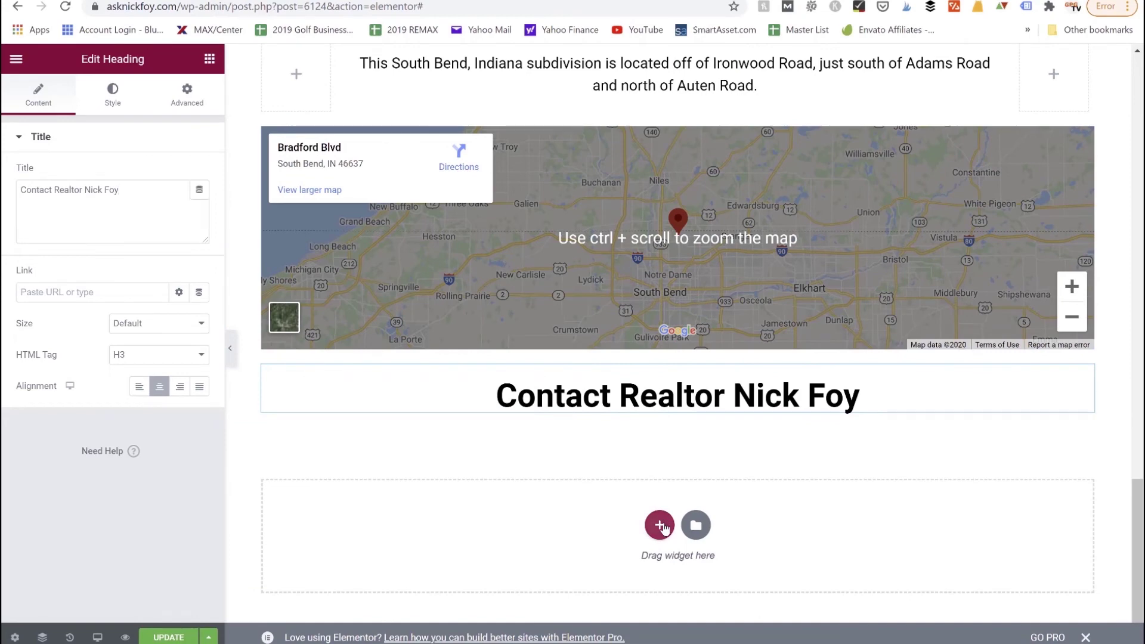
pyautogui.click(560, 556)
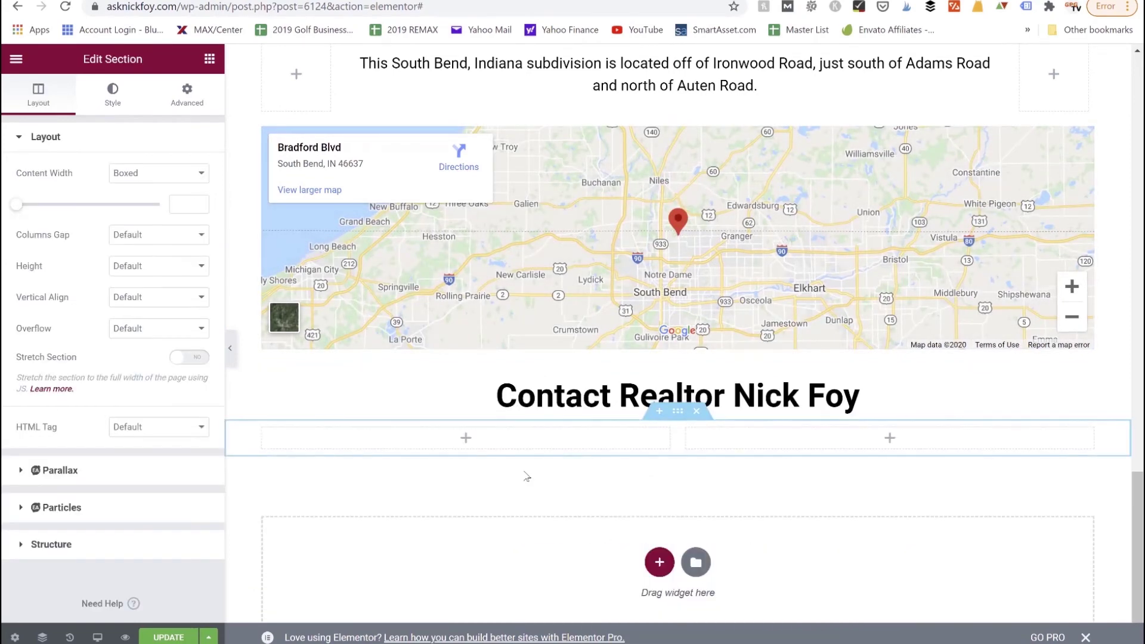
pyautogui.click(465, 439)
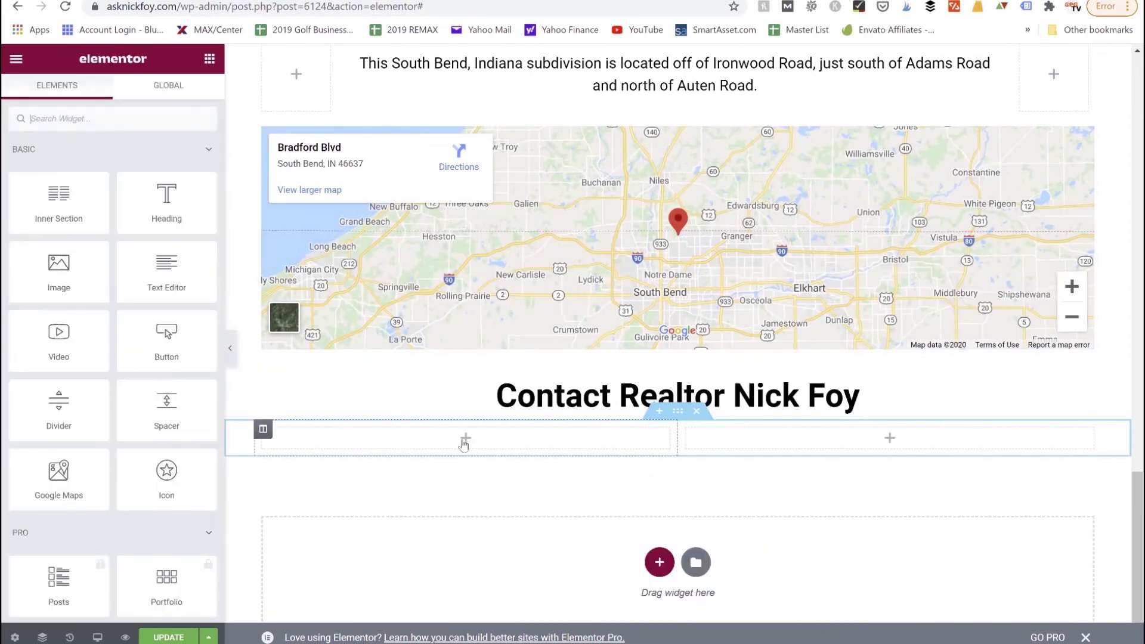
pyautogui.moveTo(63, 269); pyautogui.dragTo(427, 439)
# - Place a Text Editor widget beneath the image placeholder in the contact section's left column
pyautogui.scroll(-4, 427, 439)
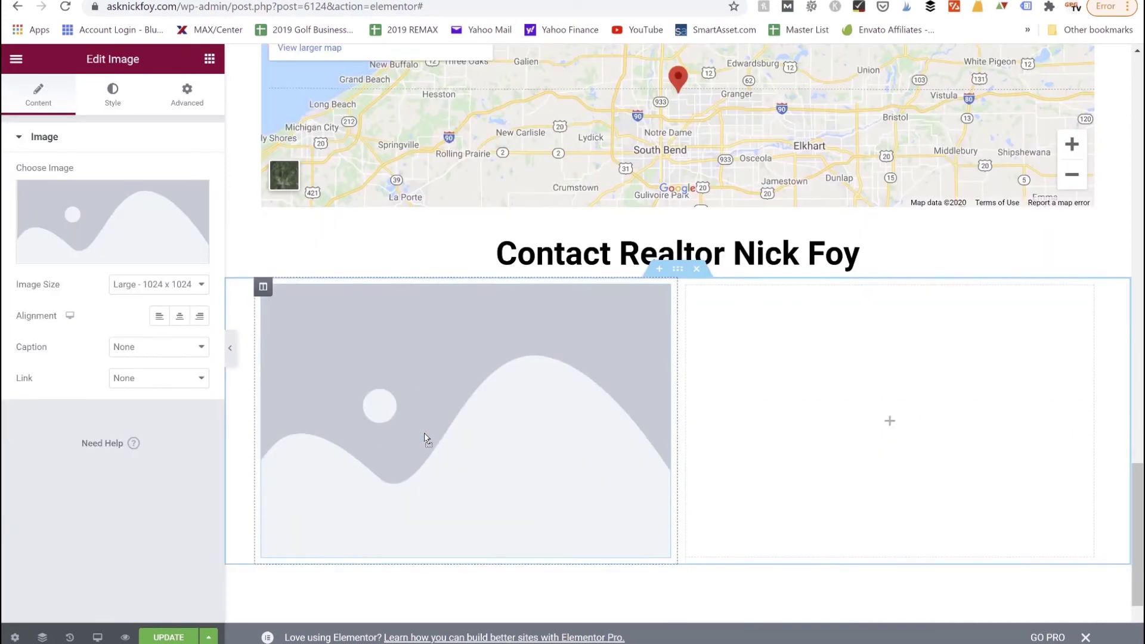
pyautogui.click(209, 59)
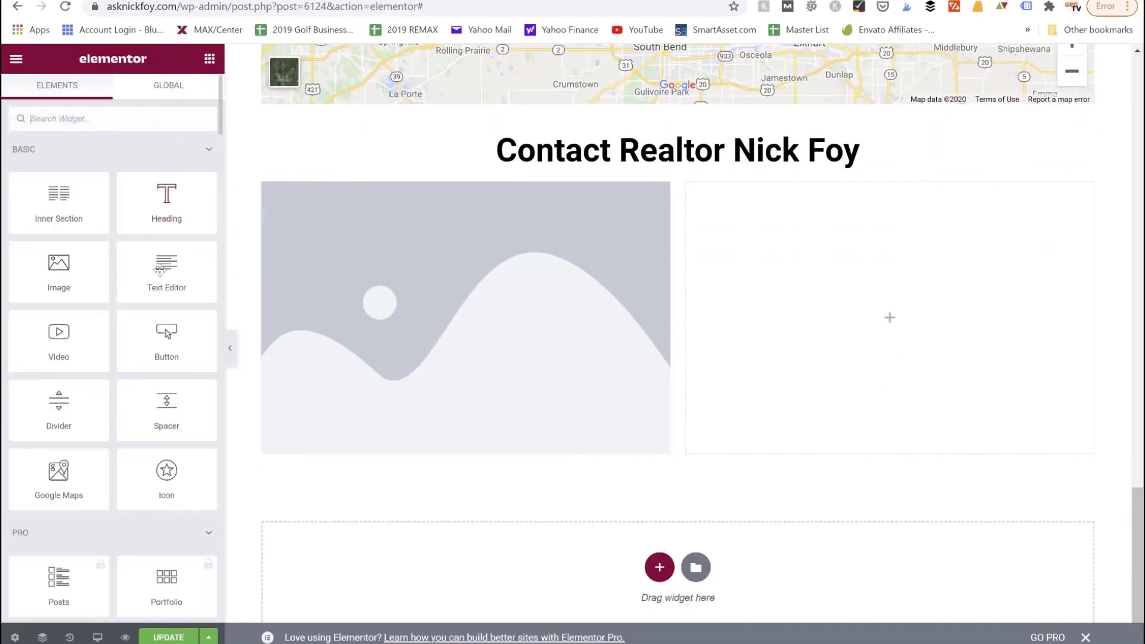
pyautogui.moveTo(167, 268); pyautogui.dragTo(352, 439)
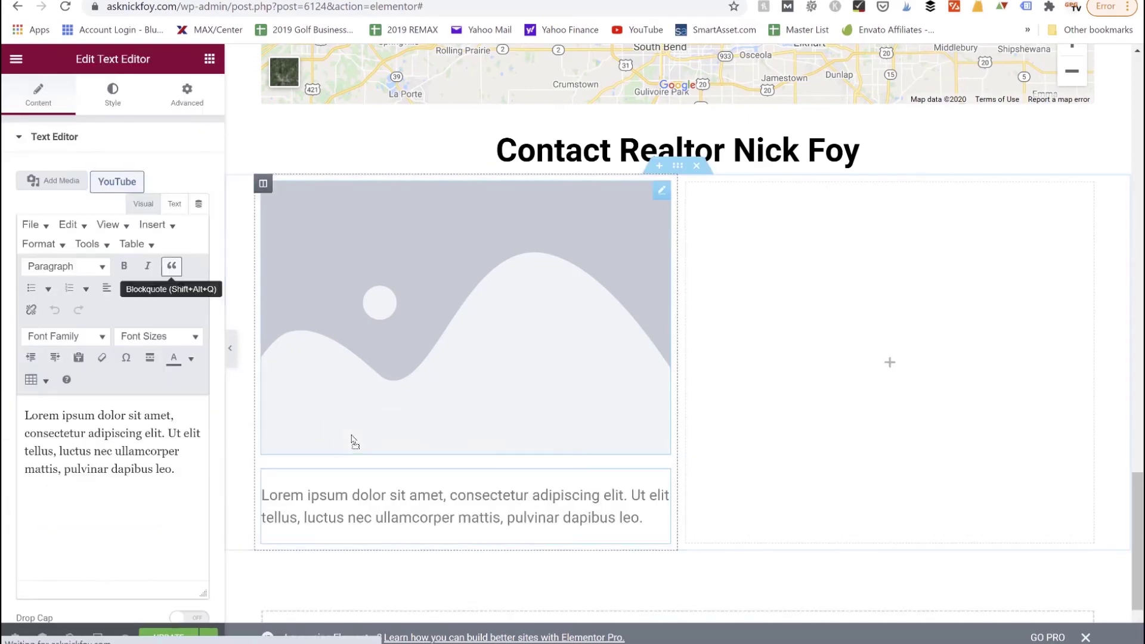
# - Place a Social Icons widget beneath the text in the contact section's left column
pyautogui.click(209, 58)
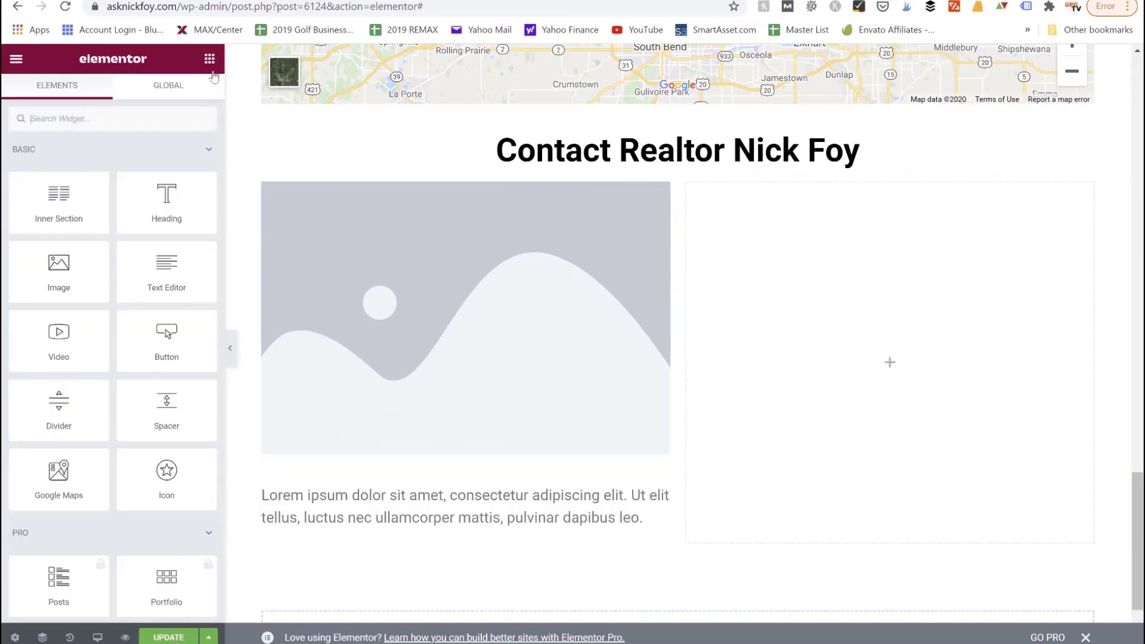
pyautogui.scroll(-5, 150, 344)
pyautogui.scroll(-15, 150, 344)
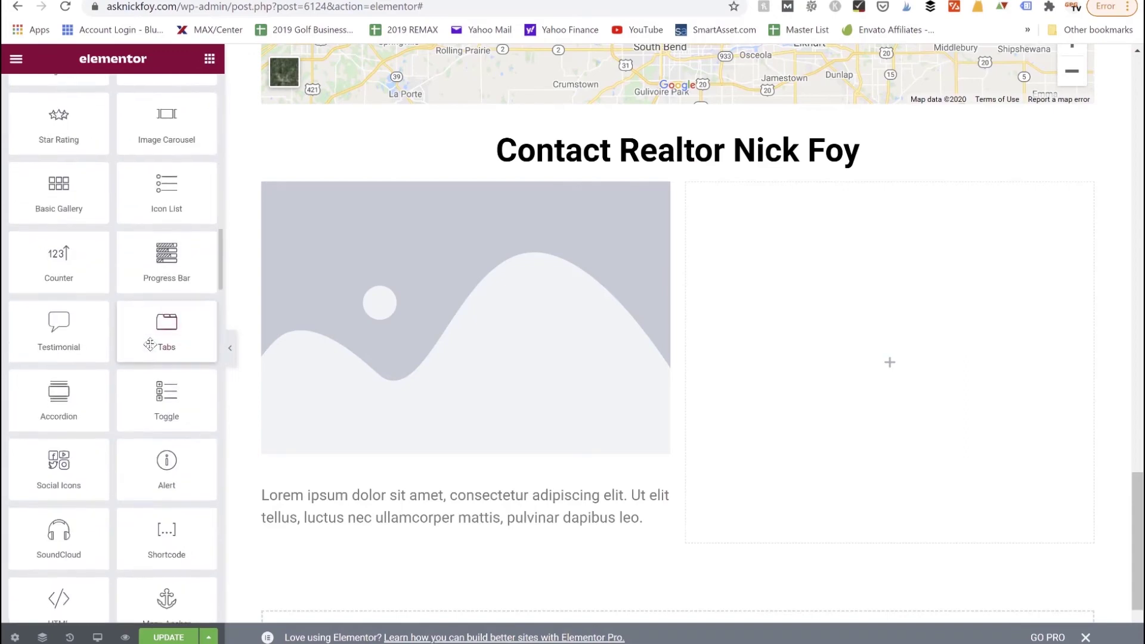
pyautogui.scroll(3, 151, 344)
pyautogui.scroll(3, 150, 344)
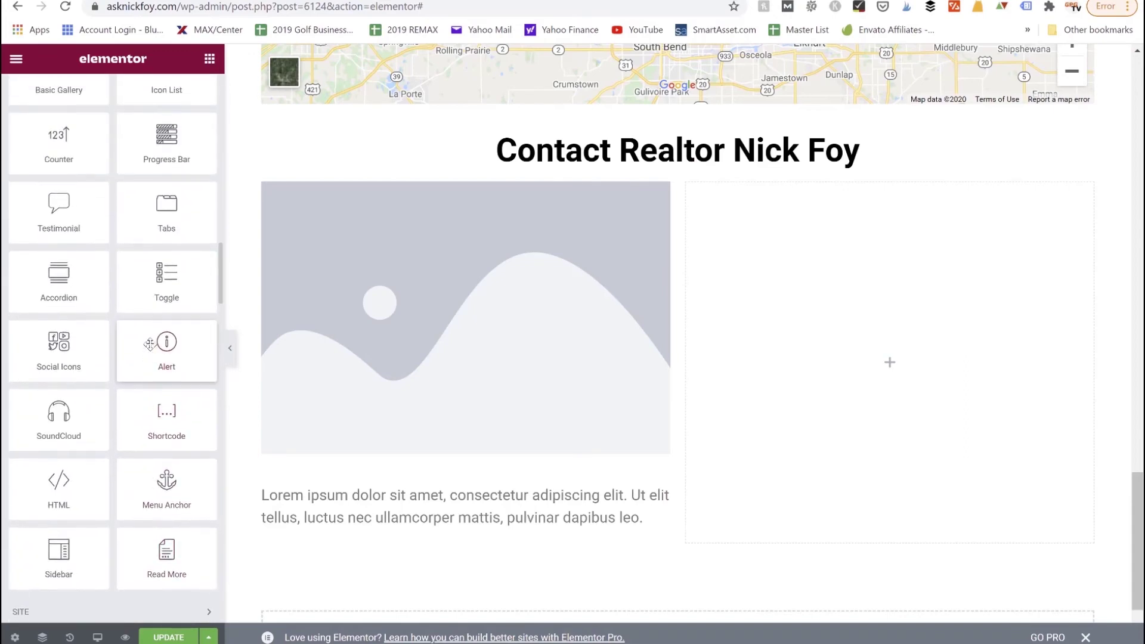
pyautogui.moveTo(59, 400); pyautogui.dragTo(421, 541)
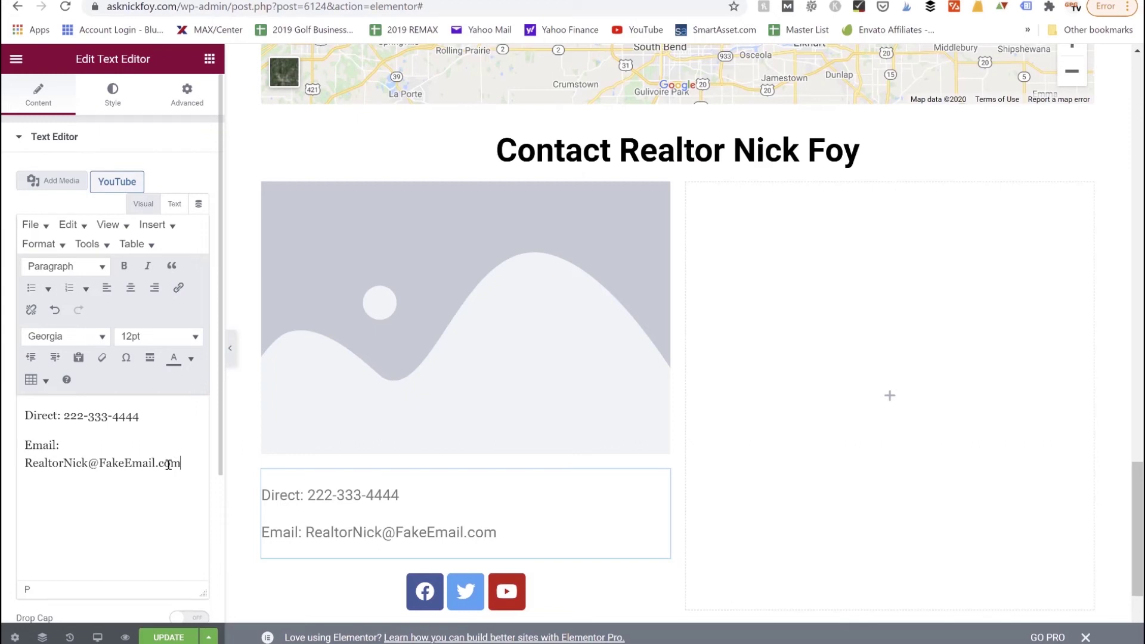
# - Set the phone and email text's color to black (#000000) and center its alignment
pyautogui.moveTo(180, 463); pyautogui.dragTo(43, 430)
pyautogui.click(45, 430)
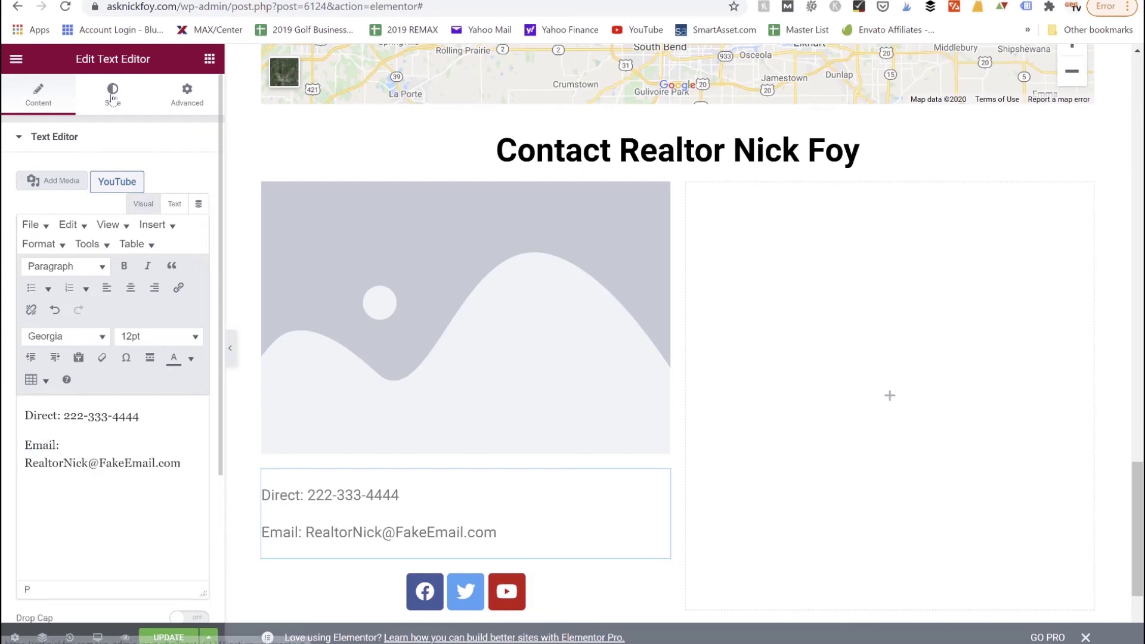
pyautogui.click(113, 95)
pyautogui.click(199, 204)
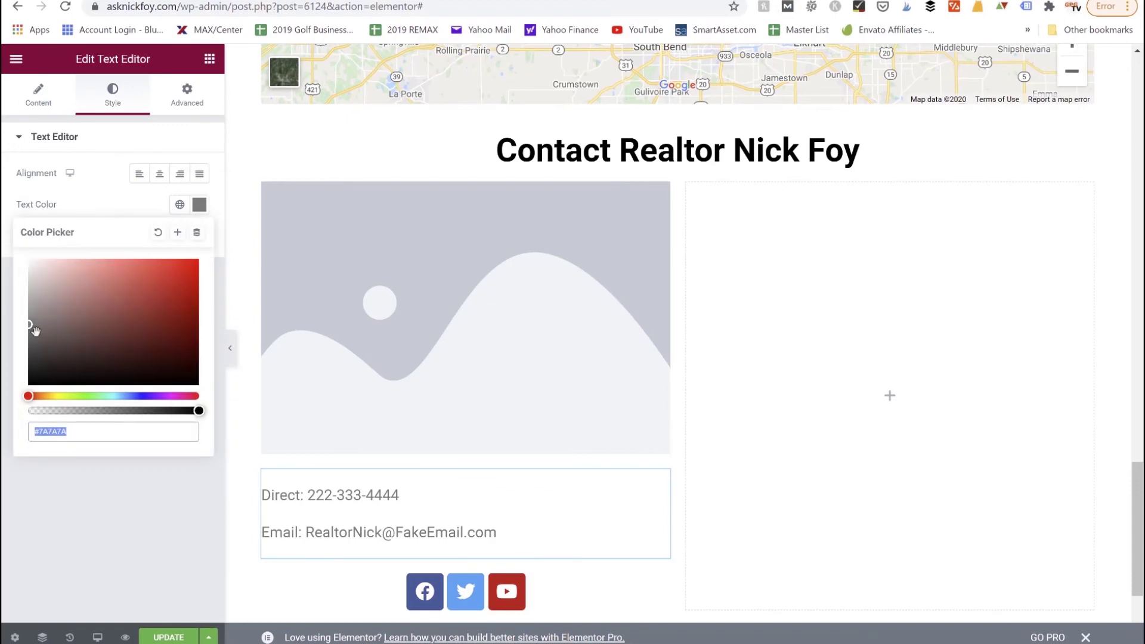
pyautogui.moveTo(29, 325); pyautogui.dragTo(22, 409)
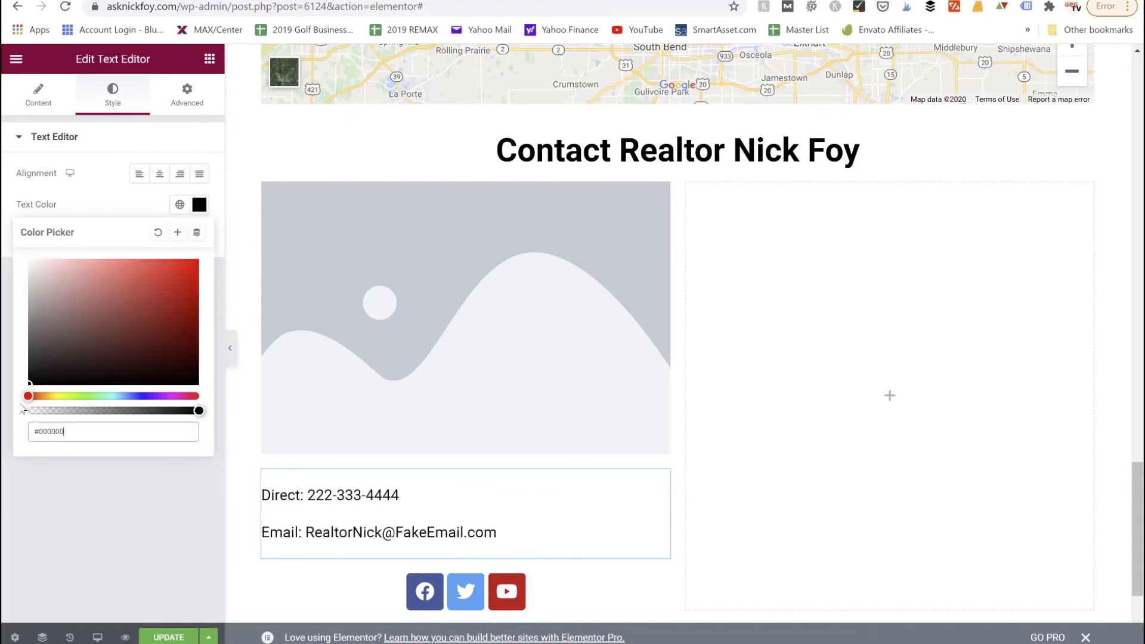
pyautogui.click(87, 208)
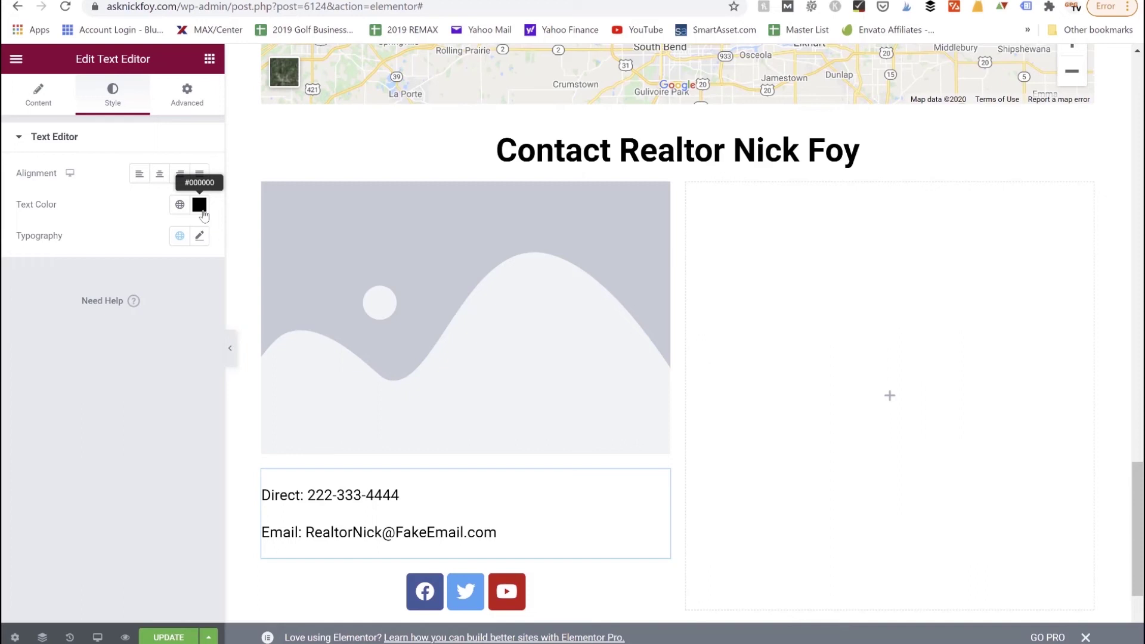
pyautogui.click(159, 174)
# - Replace the contact section's image placeholder with the realtor's portrait photo
pyautogui.scroll(-1, 350, 441)
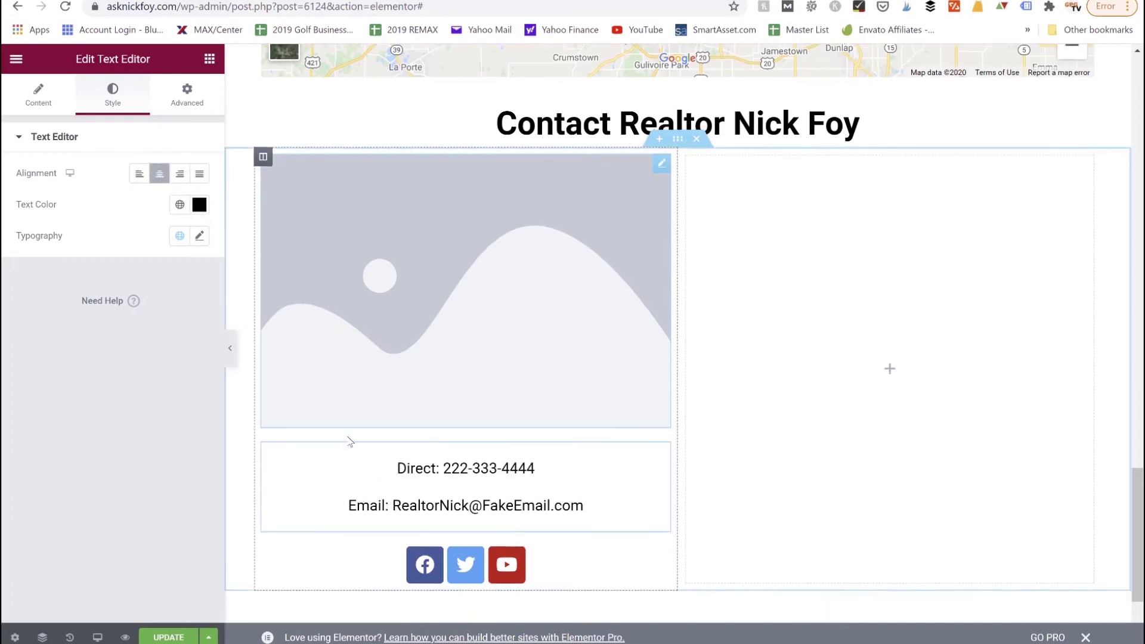
pyautogui.click(449, 276)
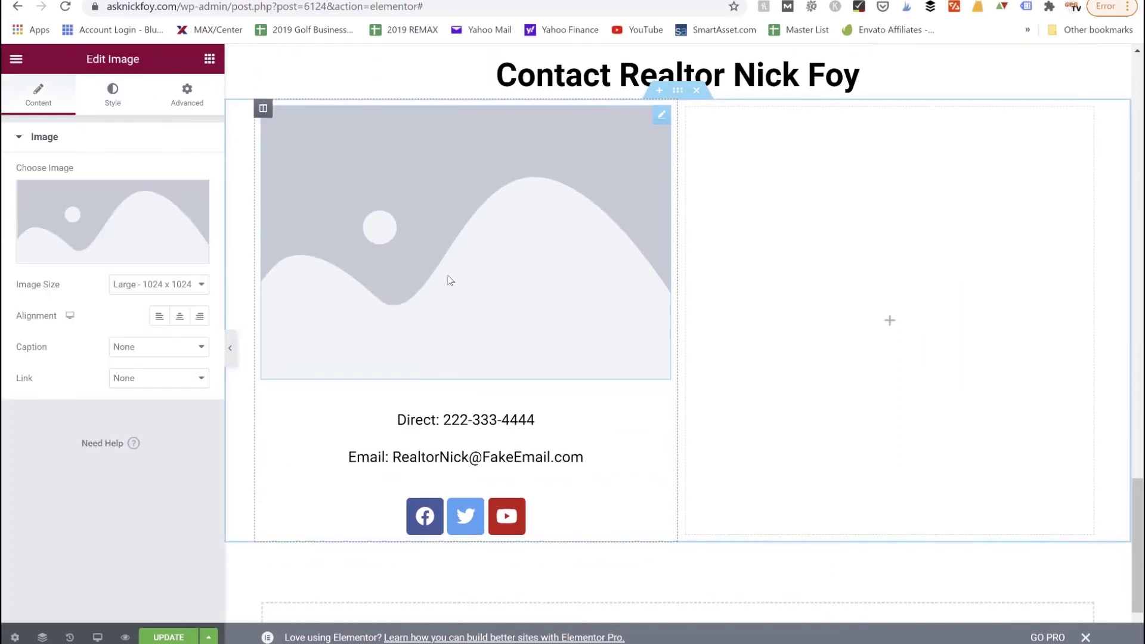
pyautogui.click(89, 257)
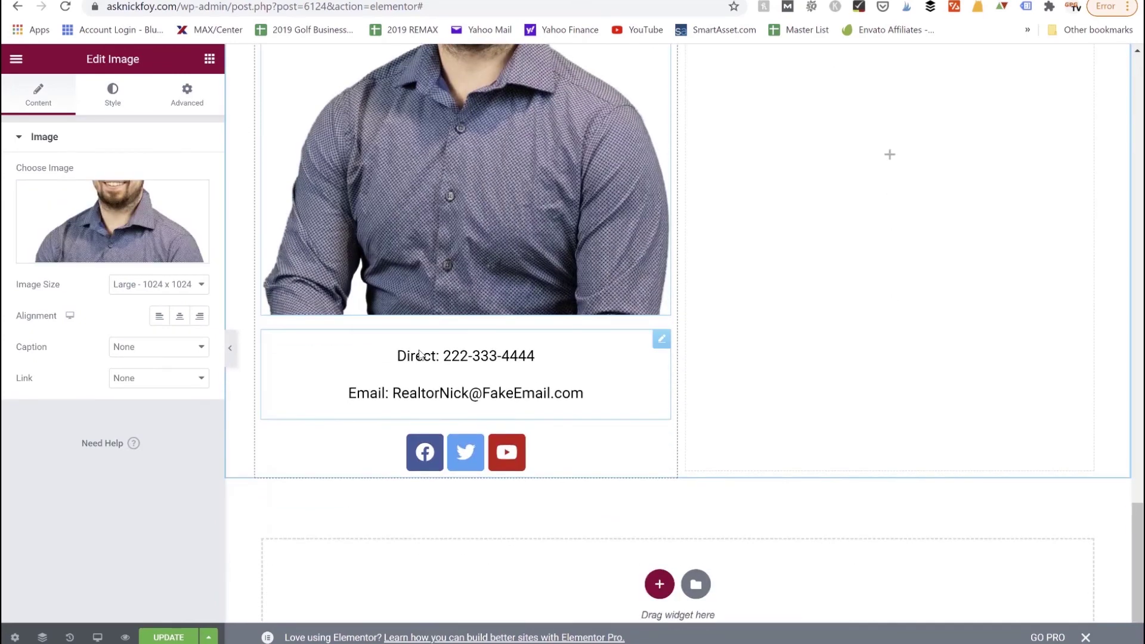
# - Open the Social Icons widget's settings and review its list of icons
pyautogui.click(661, 442)
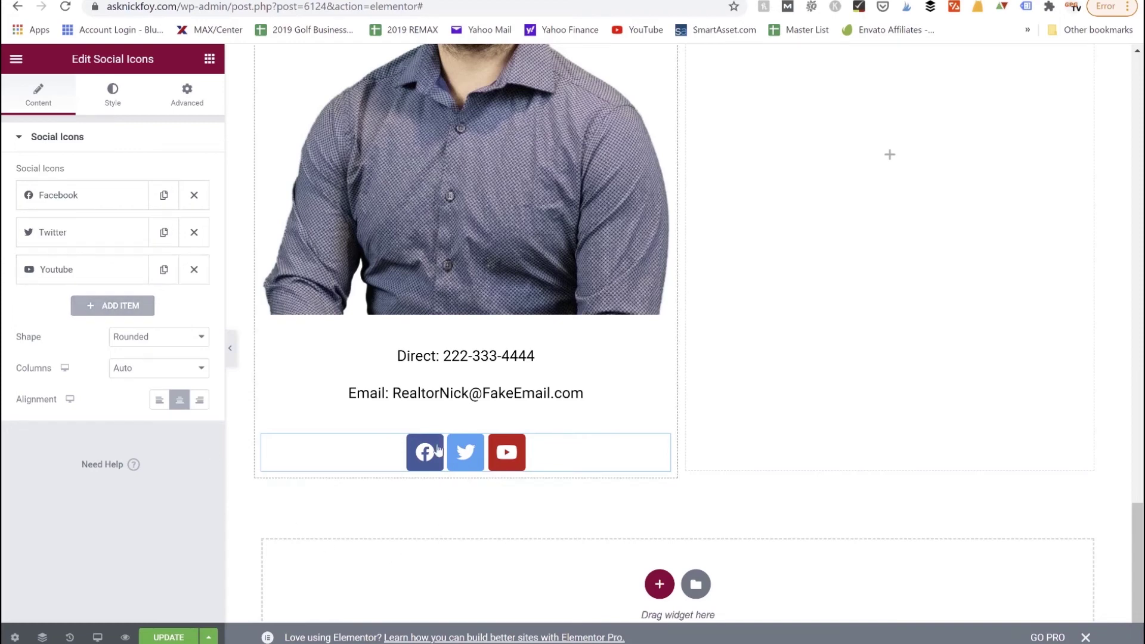
pyautogui.scroll(1, 504, 465)
pyautogui.scroll(4, 503, 464)
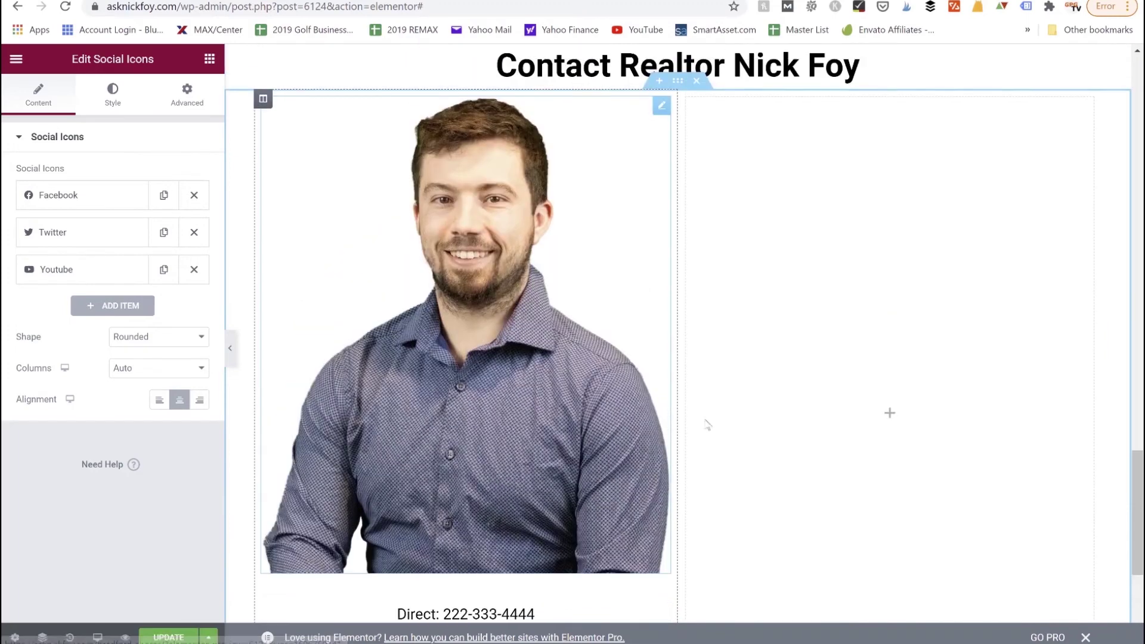
# - Place a Shortcode widget in the contact section's empty right column and start editing its shortcode
pyautogui.click(899, 415)
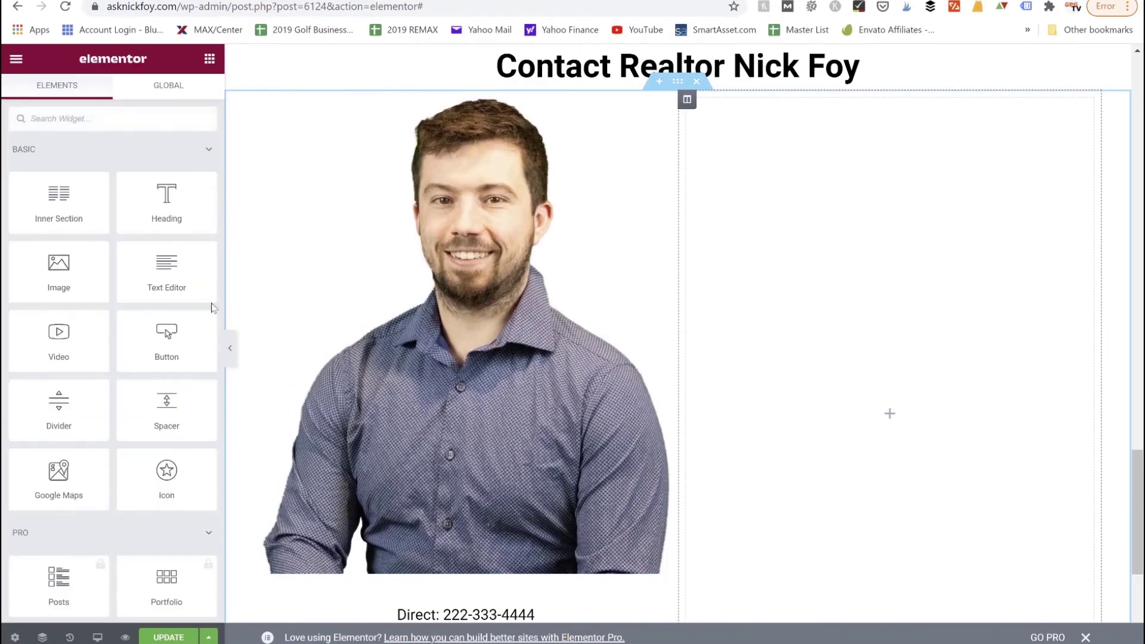
pyautogui.scroll(-8, 136, 326)
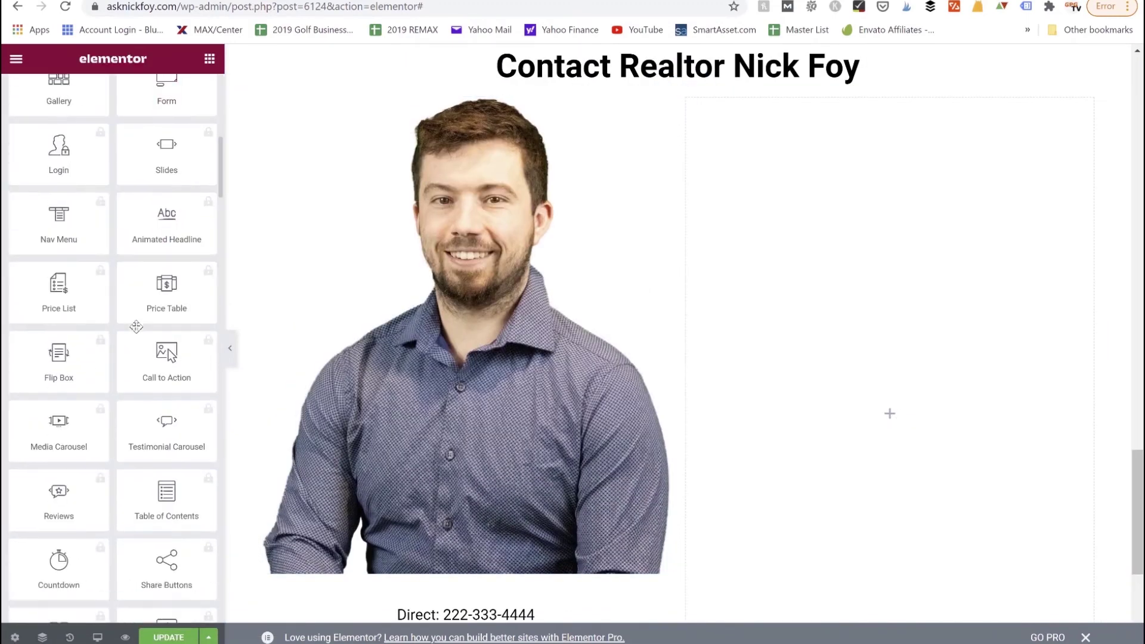
pyautogui.scroll(-12, 136, 326)
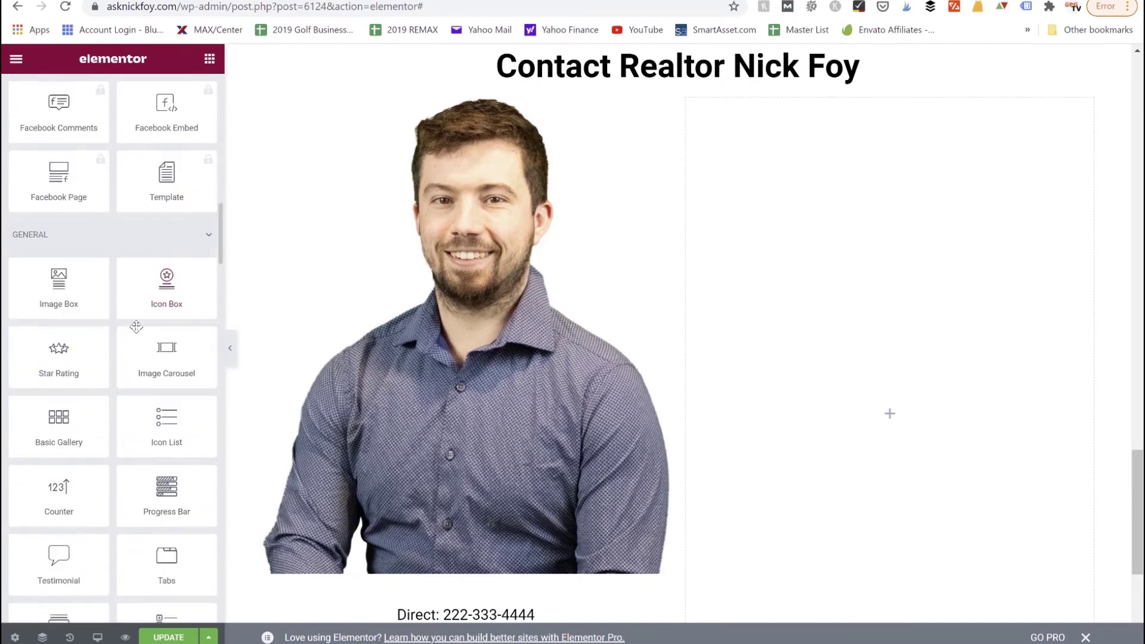
pyautogui.scroll(-4, 136, 326)
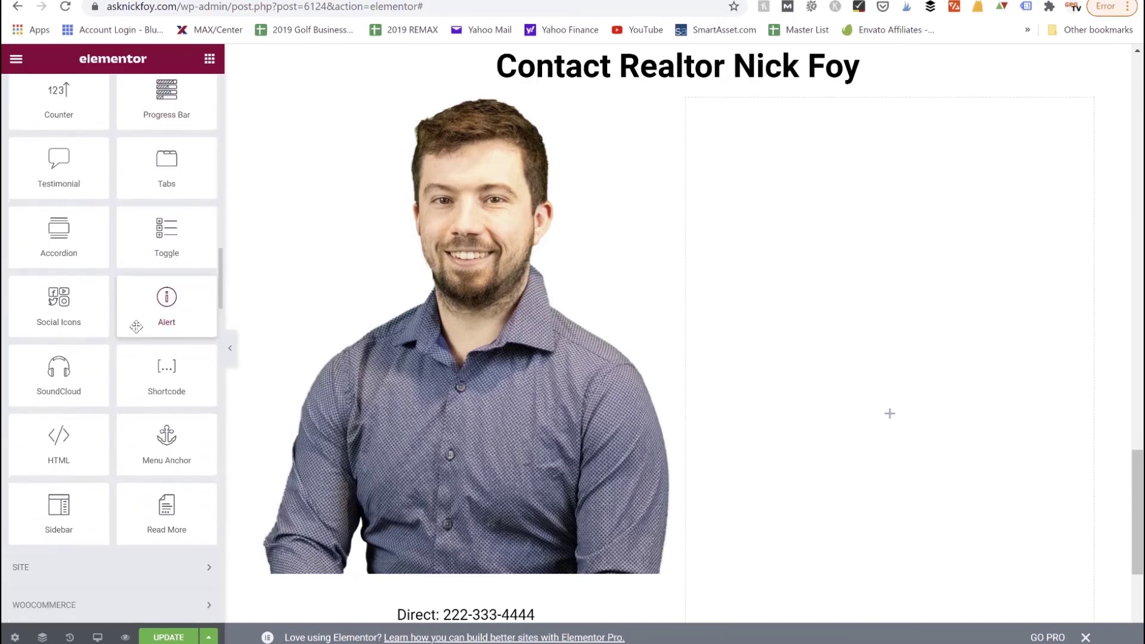
pyautogui.scroll(3, 136, 326)
pyautogui.scroll(3, 136, 326)
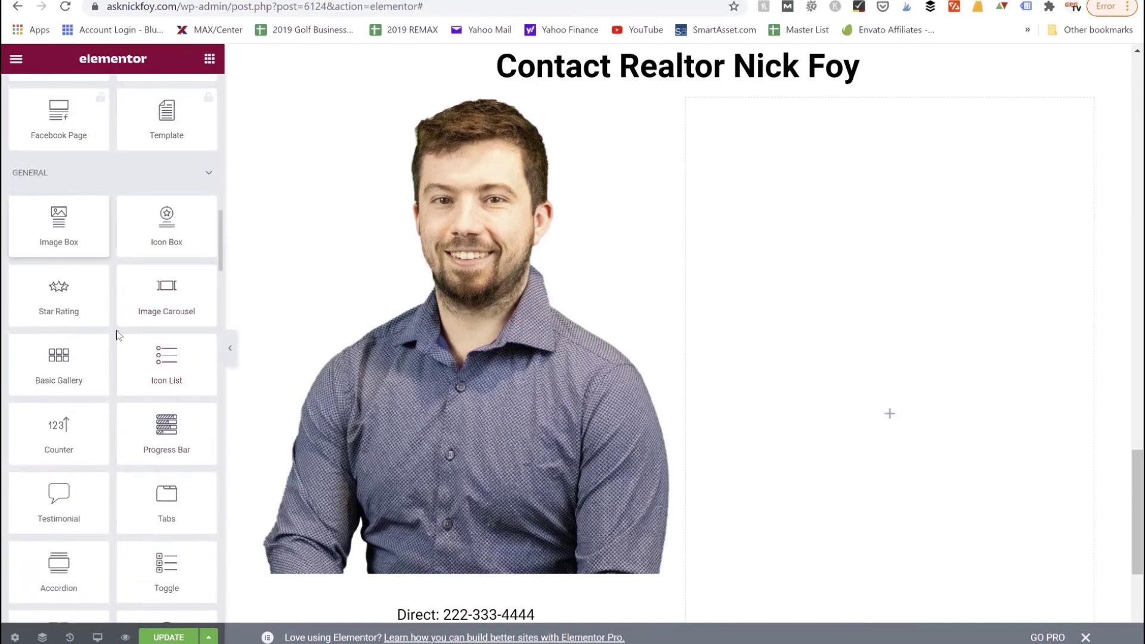
pyautogui.scroll(-5, 117, 335)
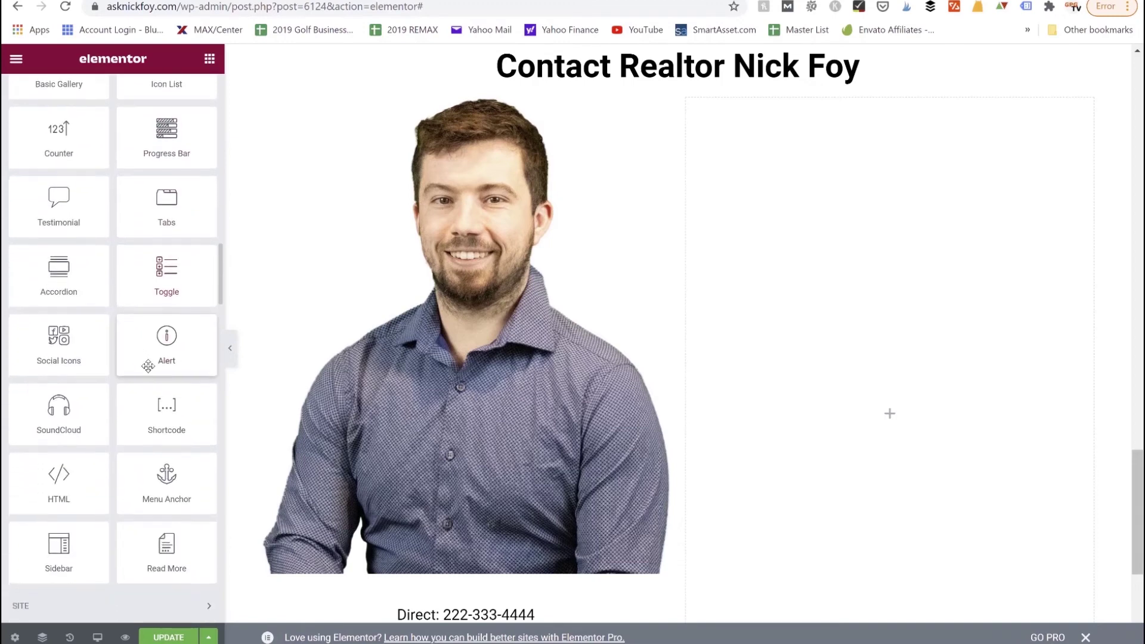
pyautogui.moveTo(162, 410); pyautogui.dragTo(870, 406)
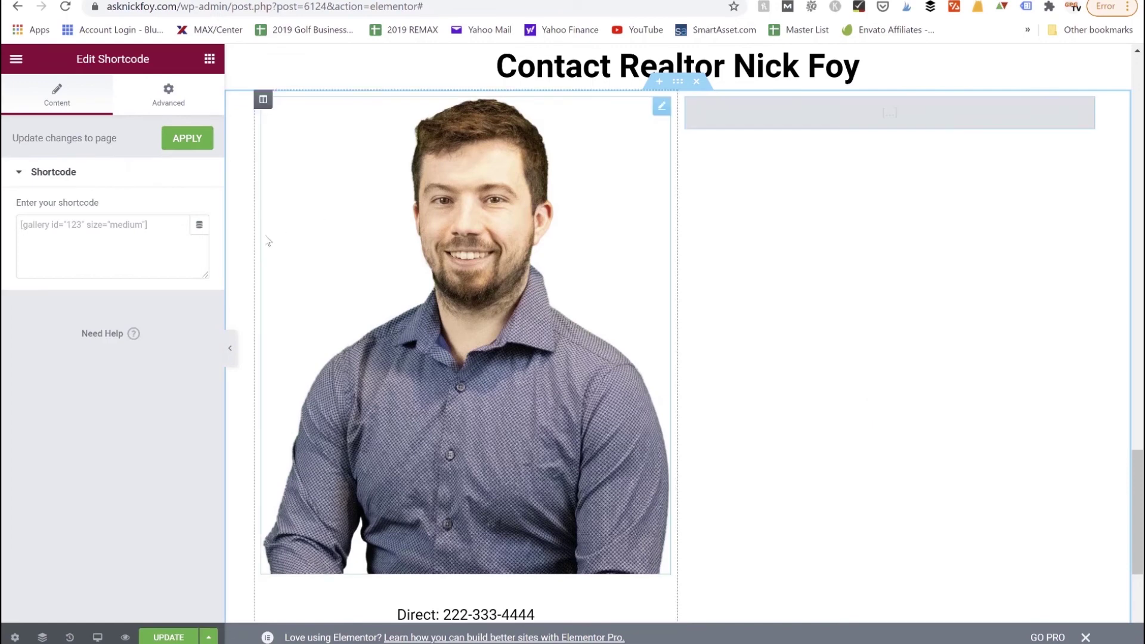
pyautogui.click(130, 229)
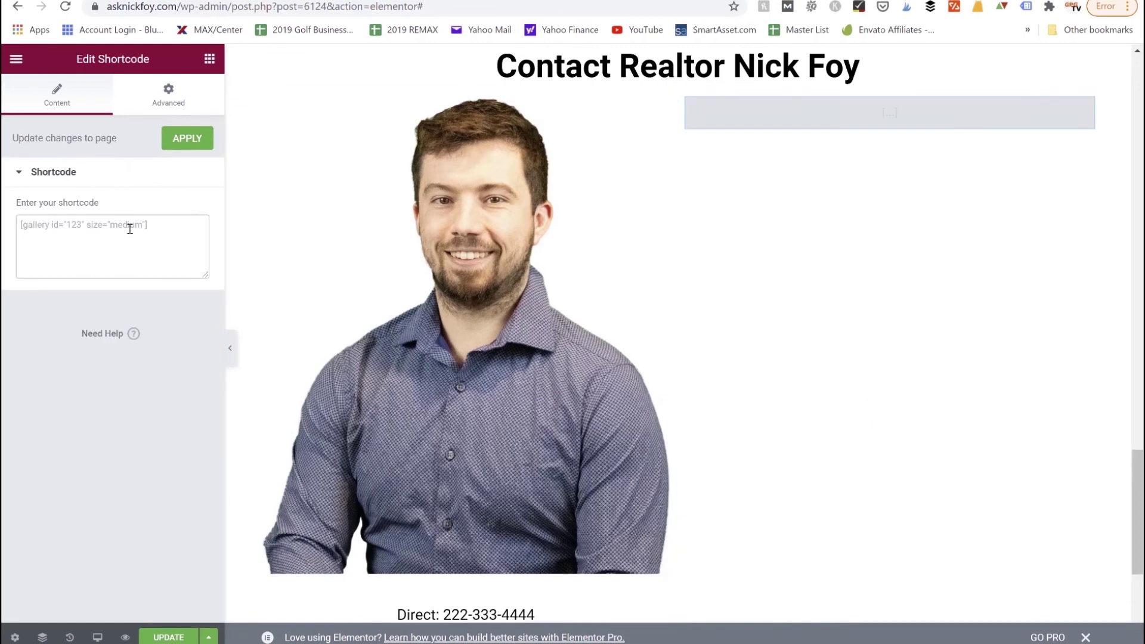
# - Add a new empty column to the contact section and move it to the left of the portrait column
pyautogui.scroll(1, 733, 212)
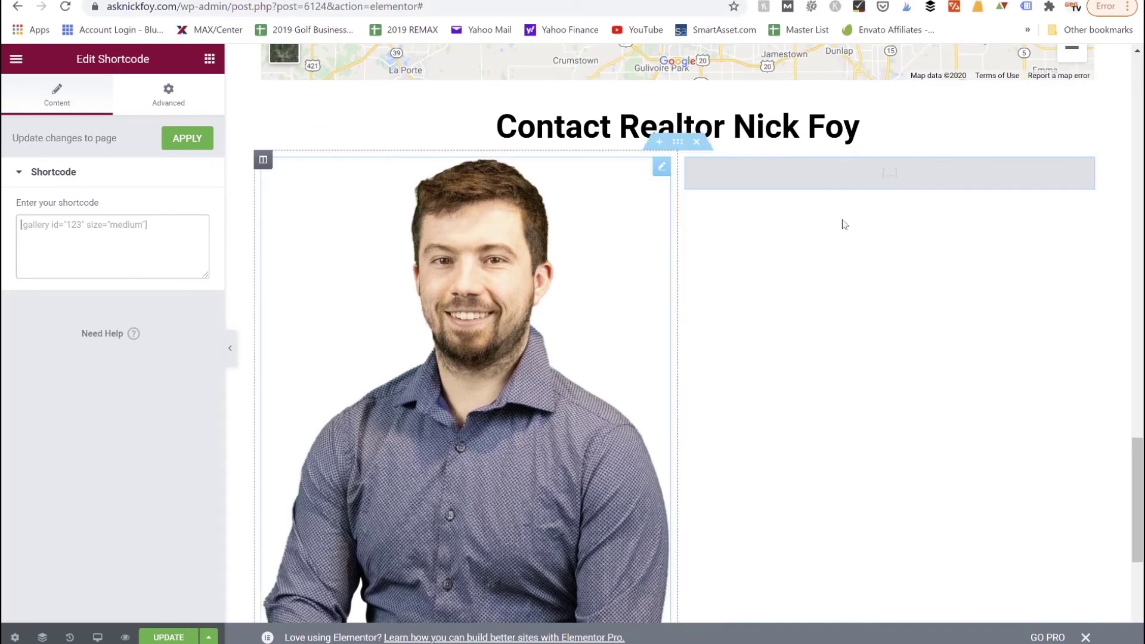
pyautogui.scroll(2, 843, 225)
pyautogui.scroll(-2, 842, 224)
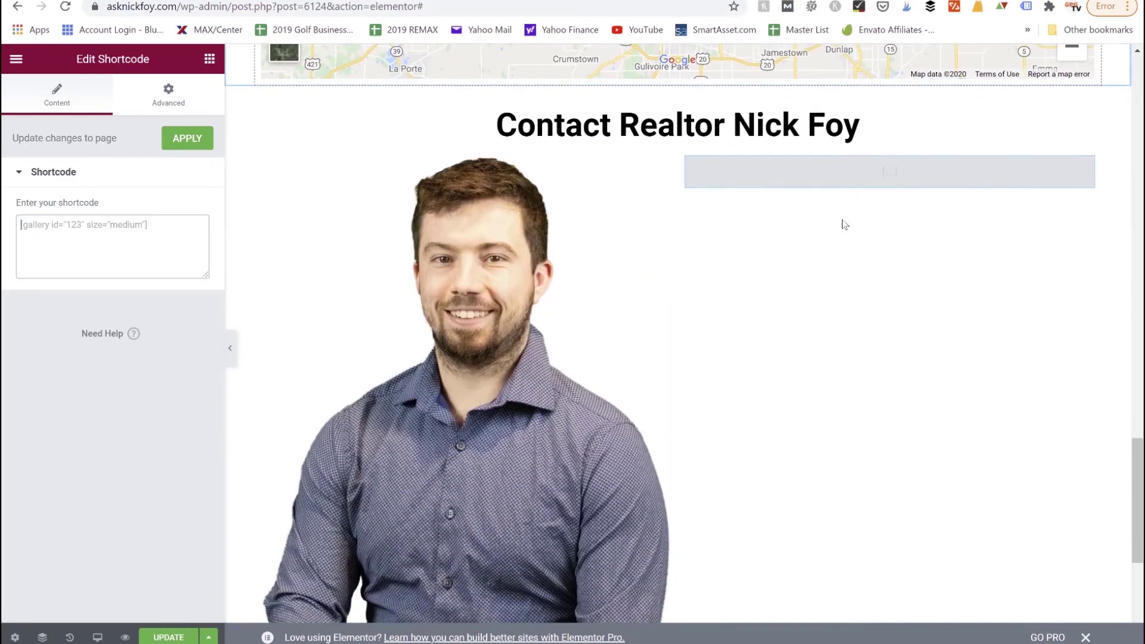
pyautogui.scroll(-1, 752, 207)
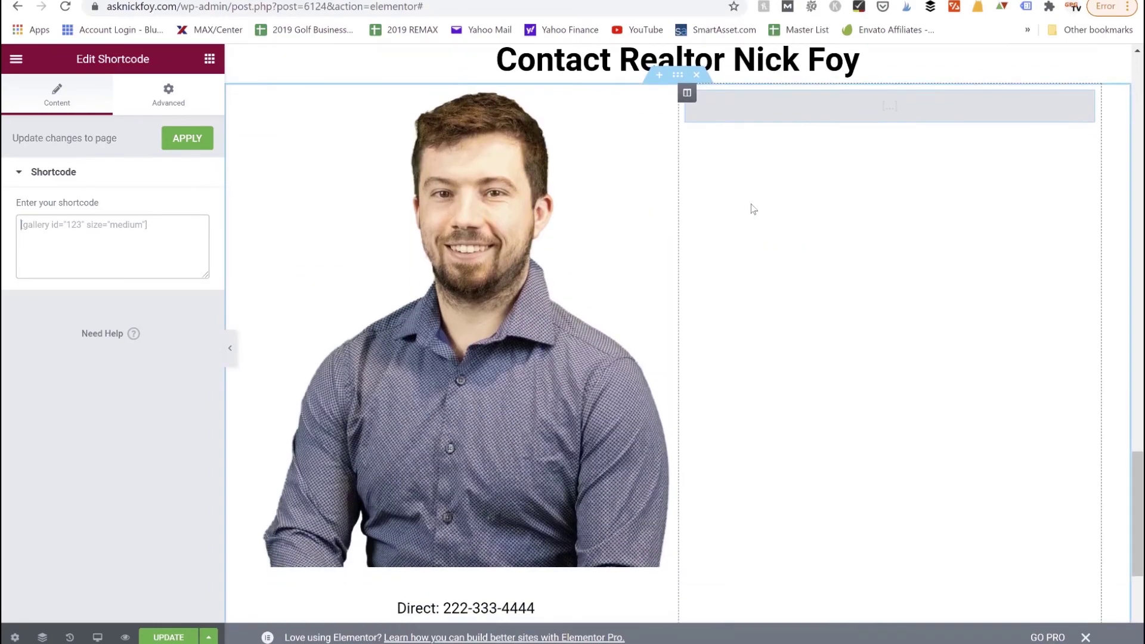
pyautogui.scroll(-2, 752, 207)
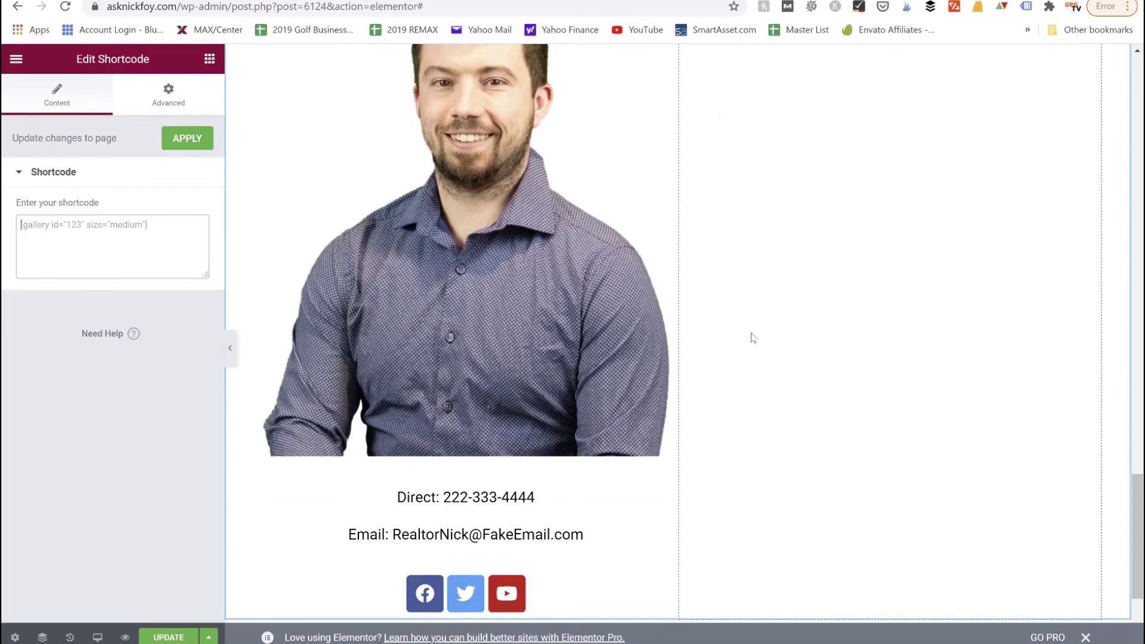
pyautogui.scroll(-2, 843, 498)
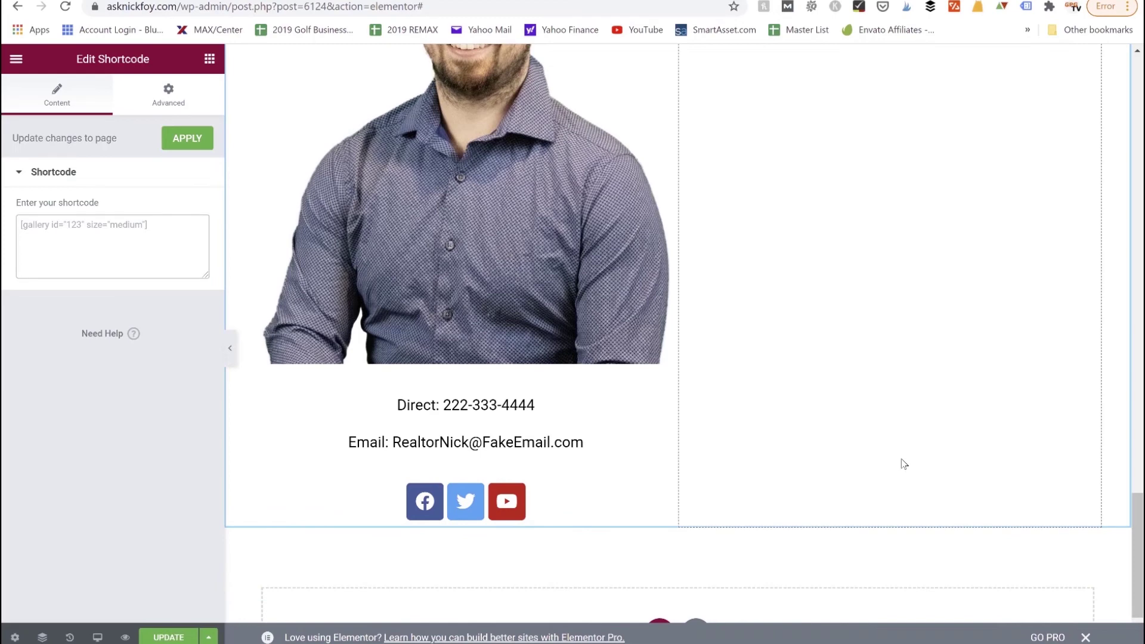
pyautogui.scroll(4, 904, 463)
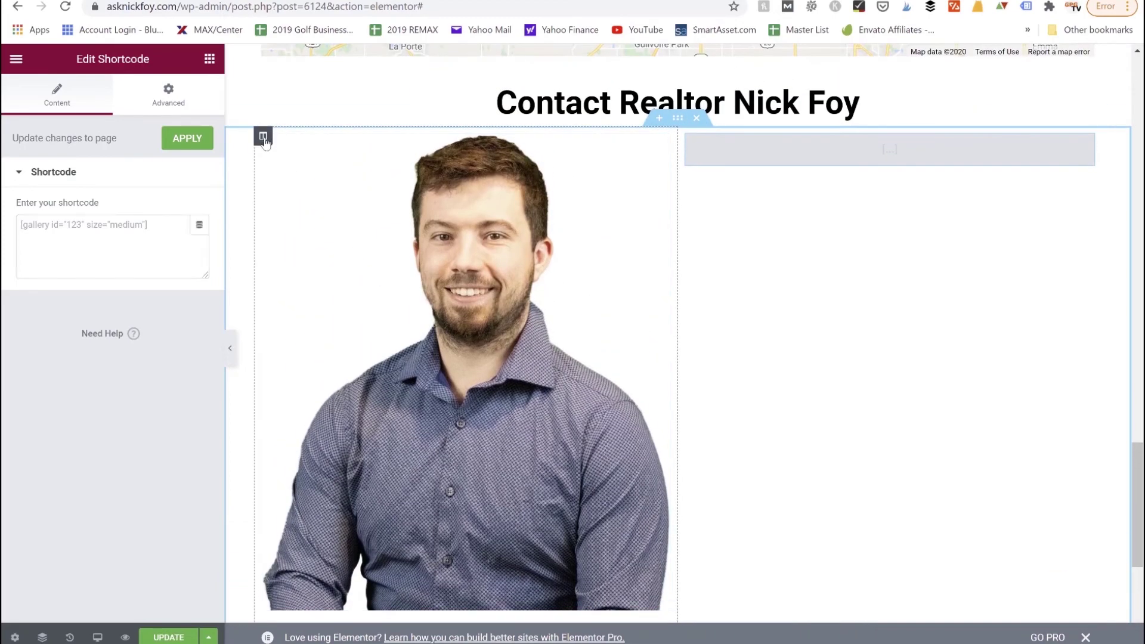
pyautogui.rightClick(263, 136)
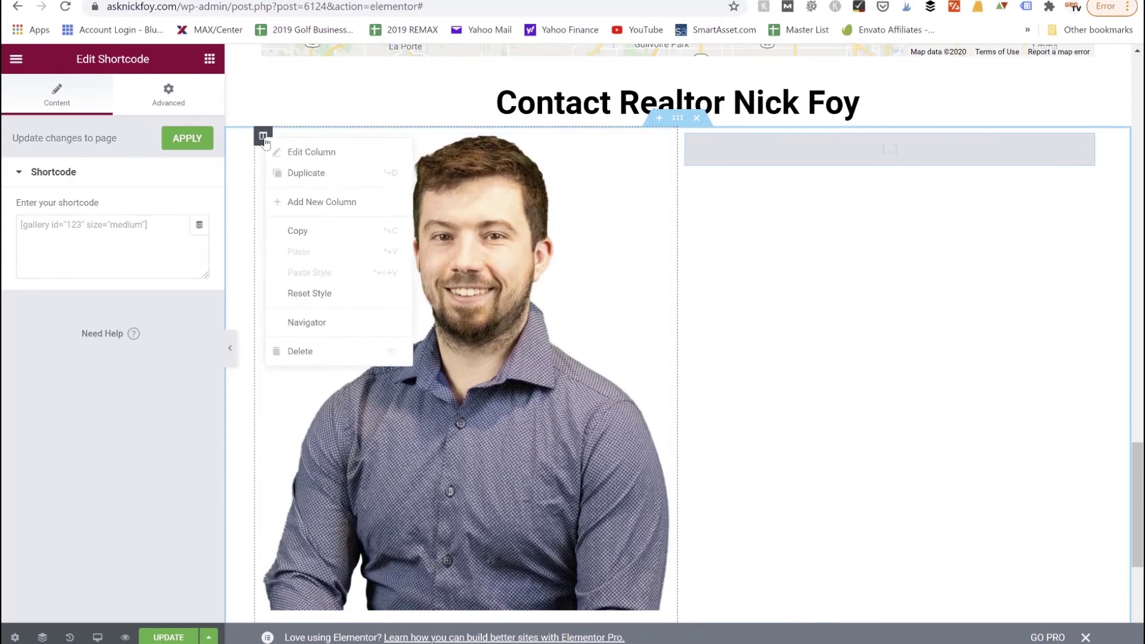
pyautogui.click(315, 203)
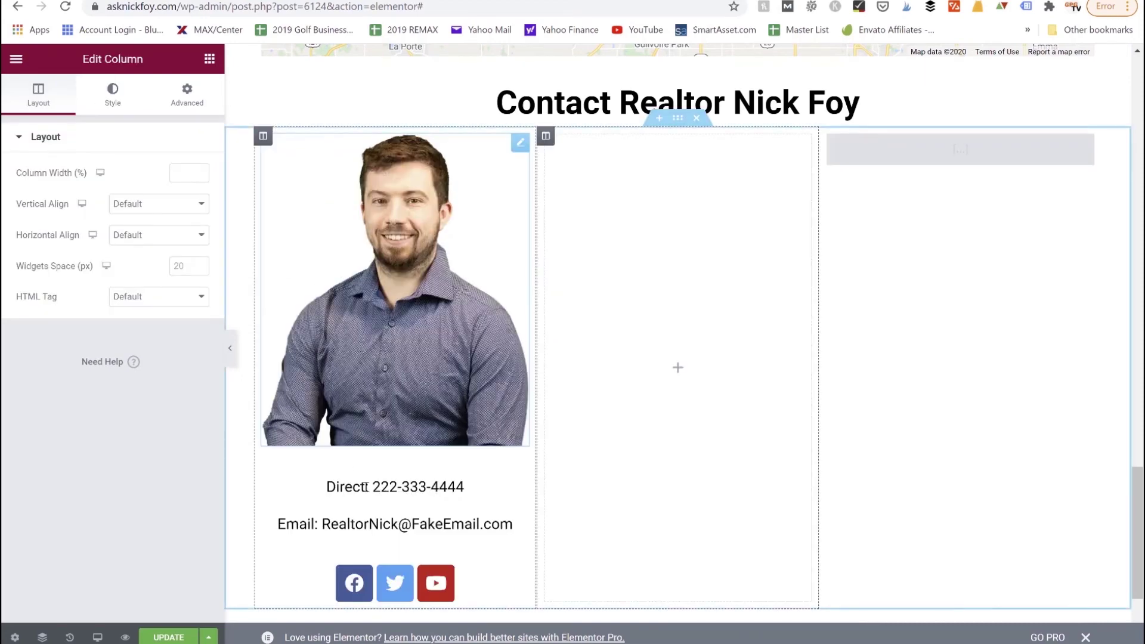
pyautogui.moveTo(546, 136); pyautogui.dragTo(282, 149)
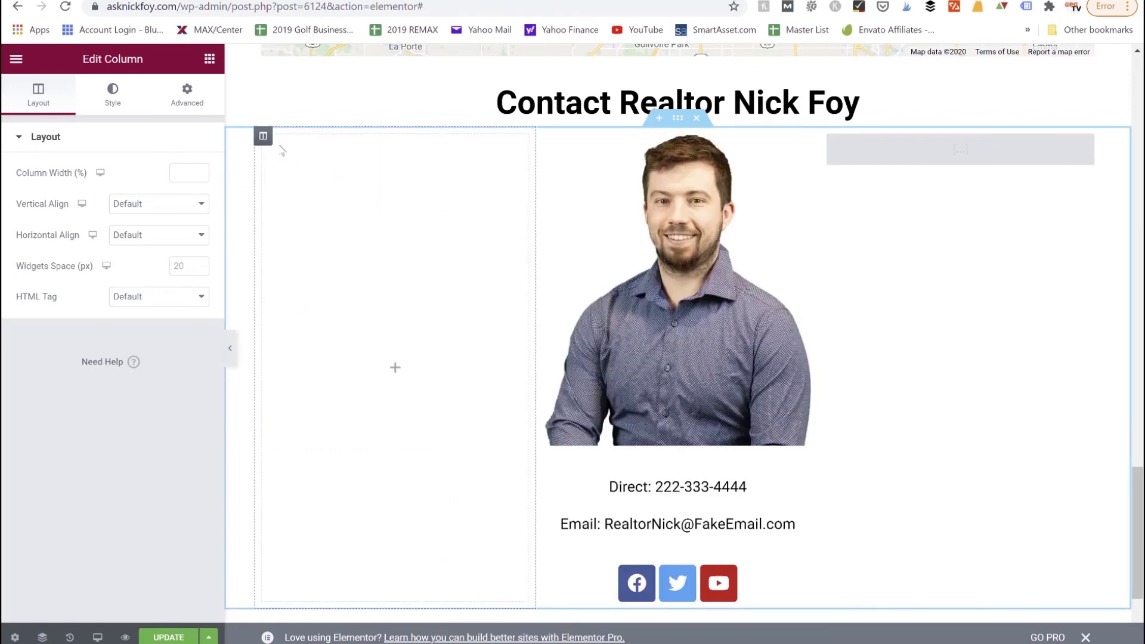
# - Set the width of the empty column beside the portrait to 11%
pyautogui.click(190, 176)
pyautogui.write('6')
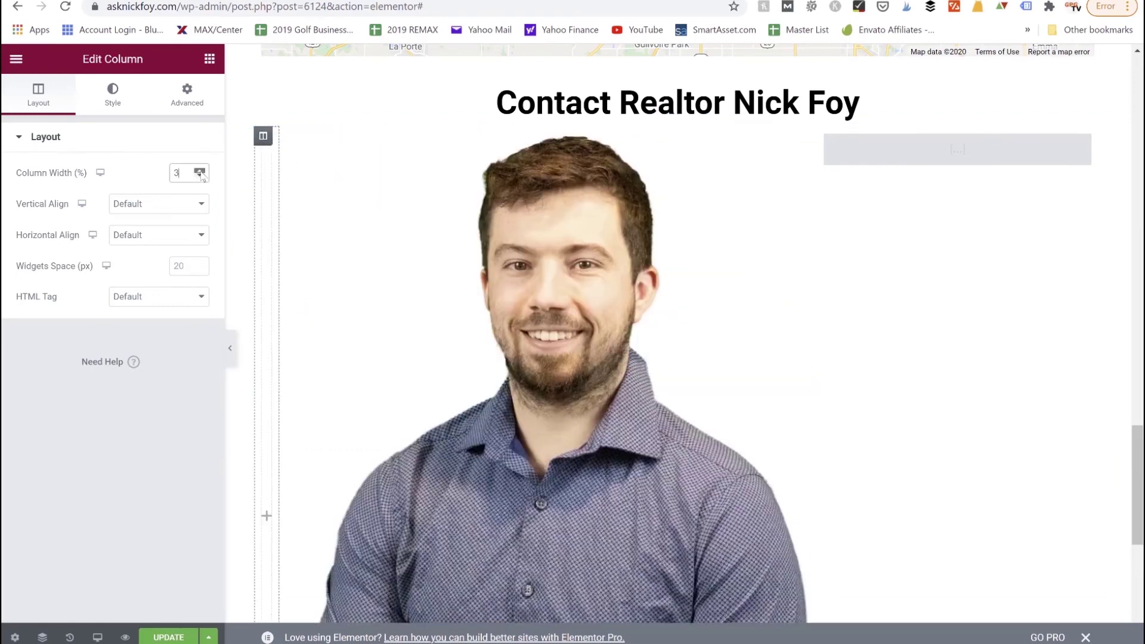
pyautogui.click(200, 171)
pyautogui.click(201, 171)
pyautogui.click(201, 170)
pyautogui.click(201, 170)
pyautogui.click(200, 170)
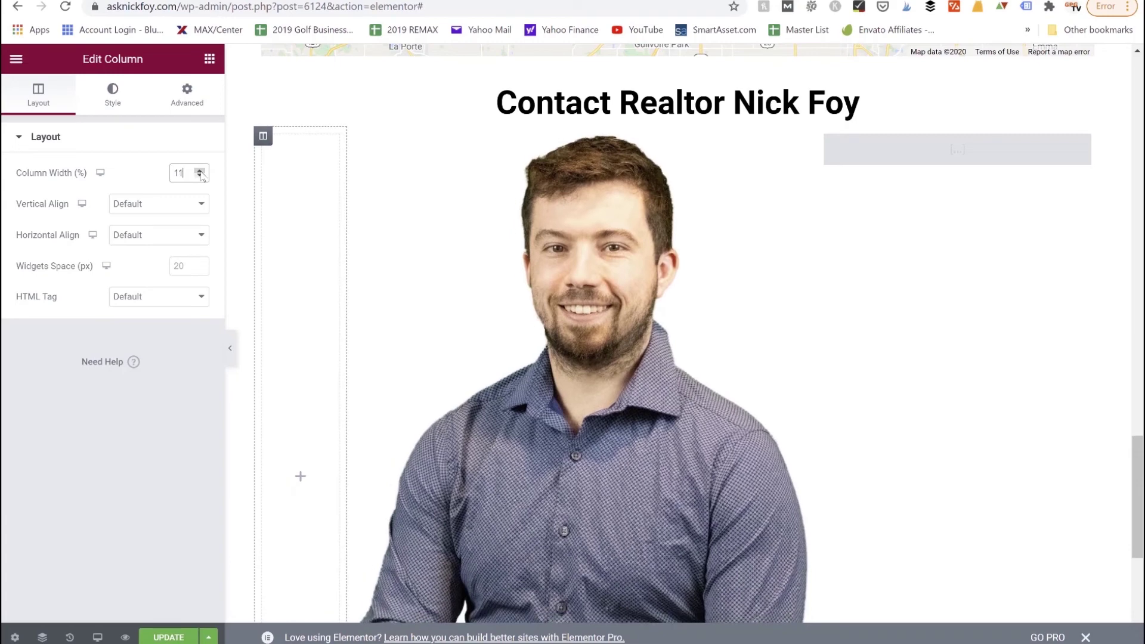
# - Set the width of the column holding the portrait and contact details to 39%
pyautogui.click(376, 144)
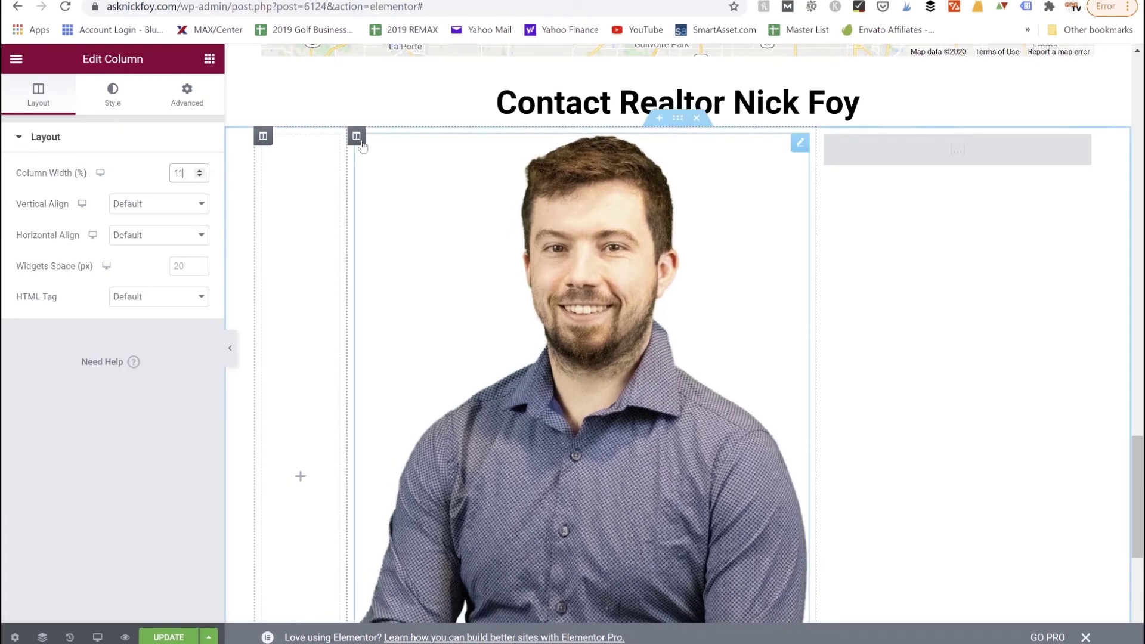
pyautogui.click(200, 178)
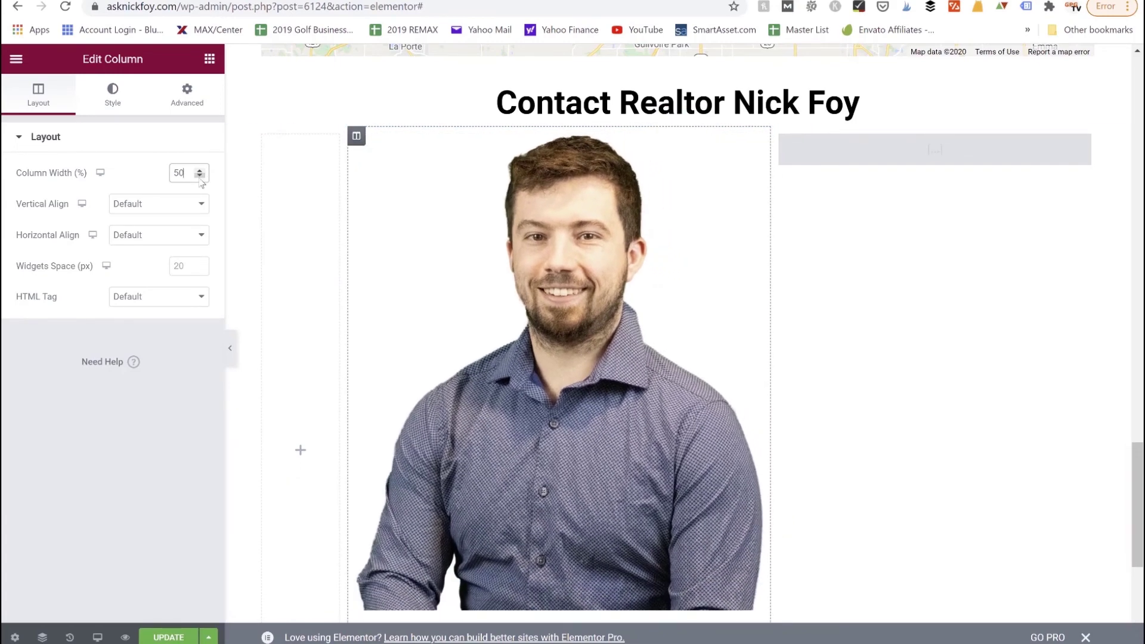
pyautogui.click(199, 177)
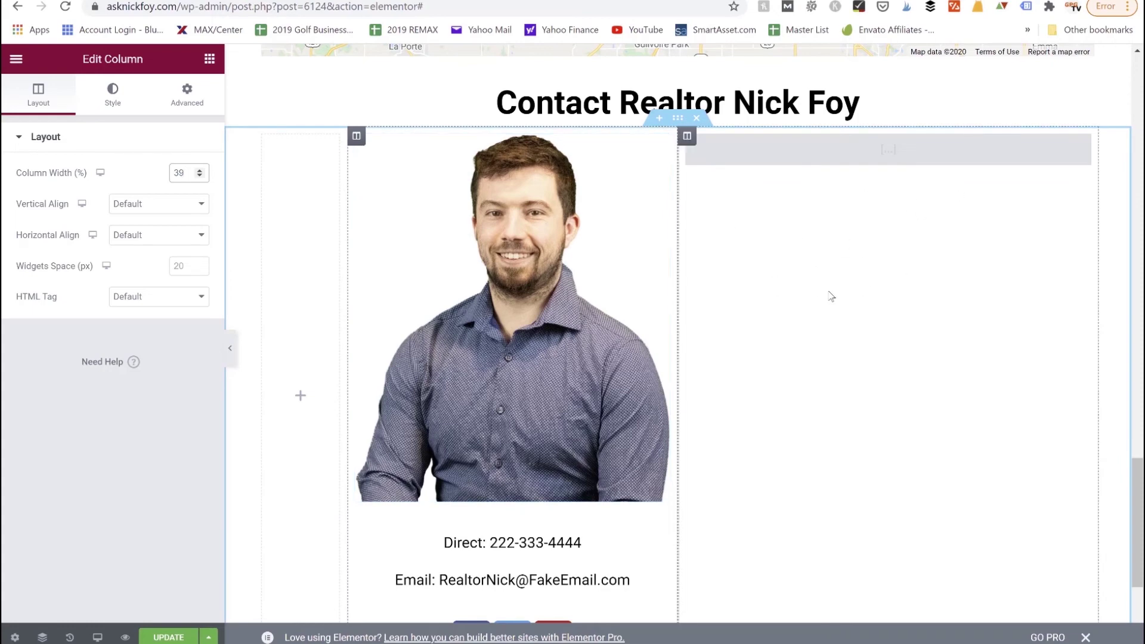
pyautogui.scroll(-3, 835, 274)
pyautogui.scroll(3, 833, 273)
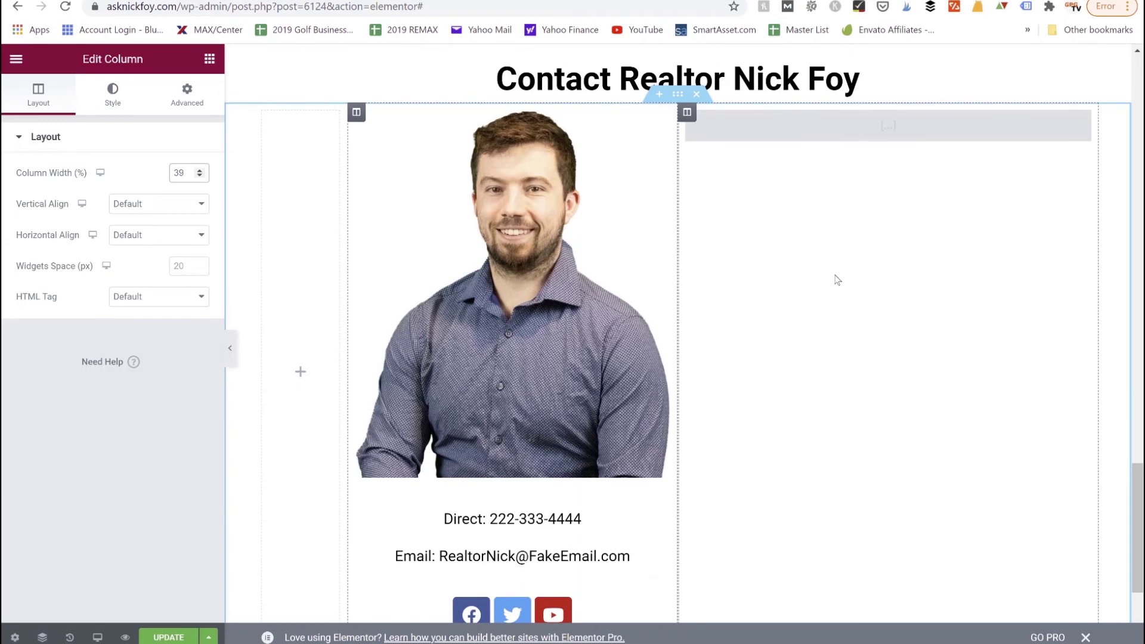
pyautogui.scroll(-1, 837, 280)
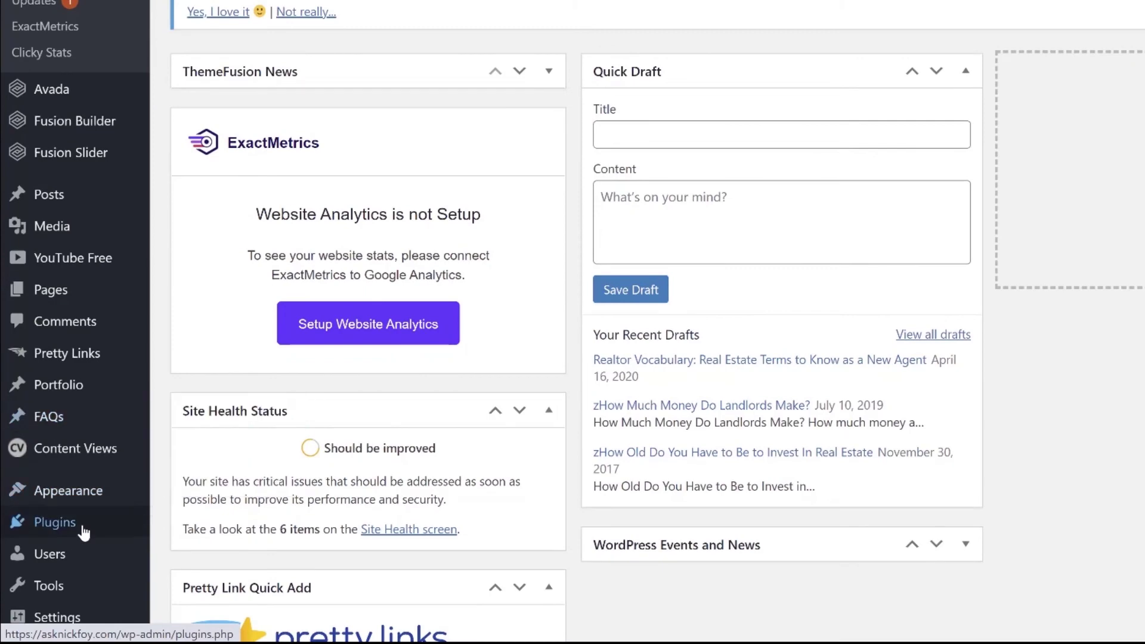
# - Open WordPress's Add Plugins page in a new tab and search for "contact form"
pyautogui.moveTo(95, 554)
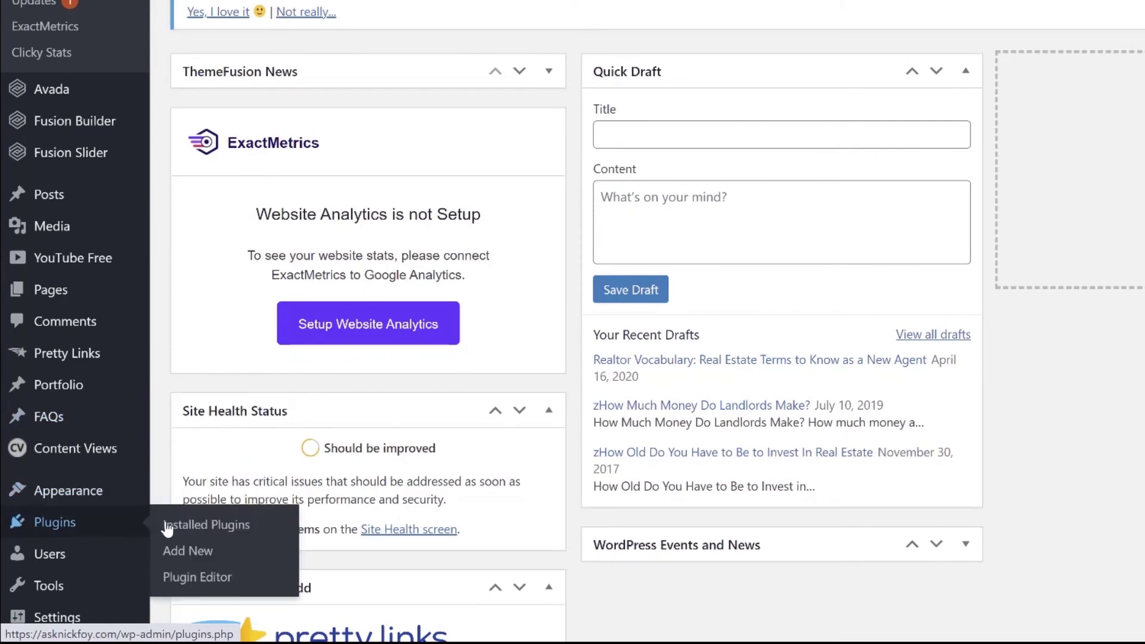
pyautogui.rightClick(181, 551)
pyautogui.click(280, 335)
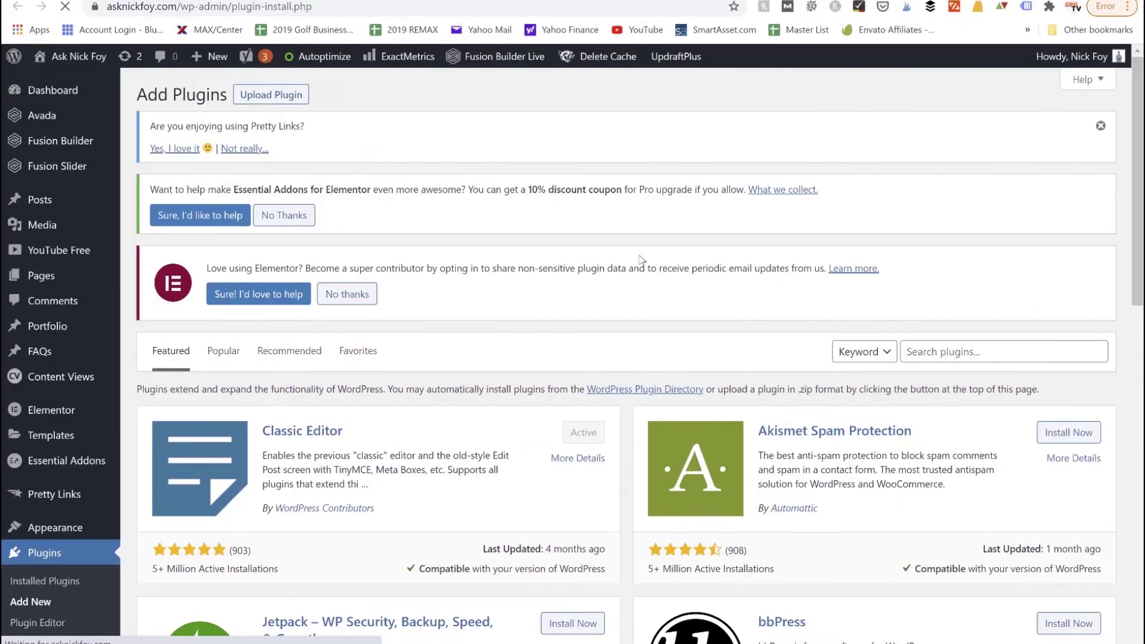
pyautogui.click(935, 352)
pyautogui.write('con')
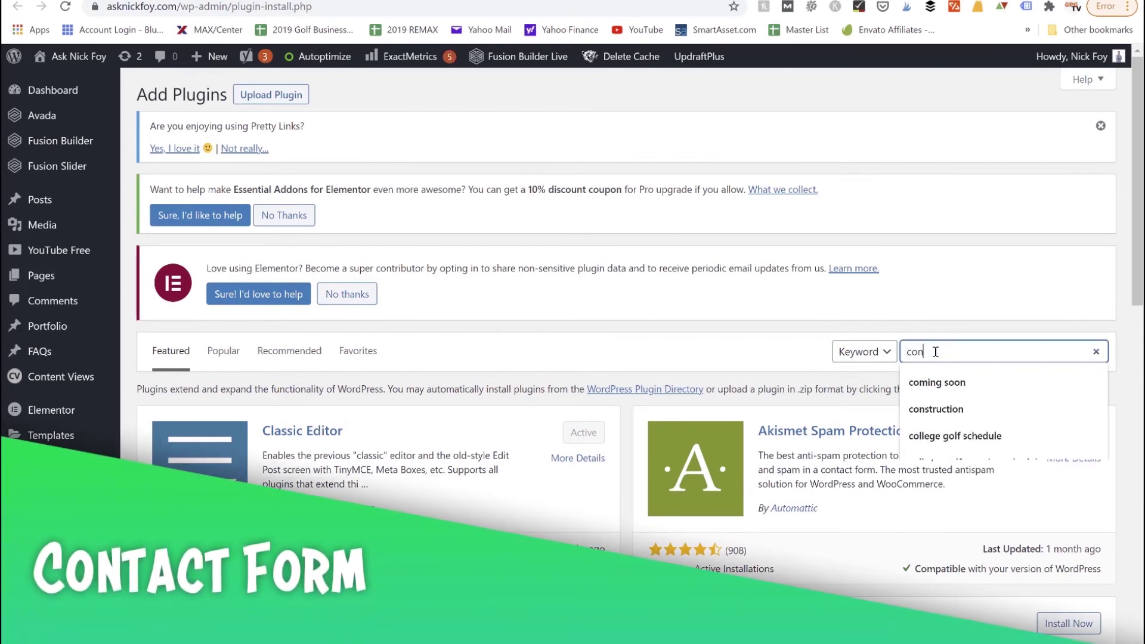
pyautogui.write('tact form')
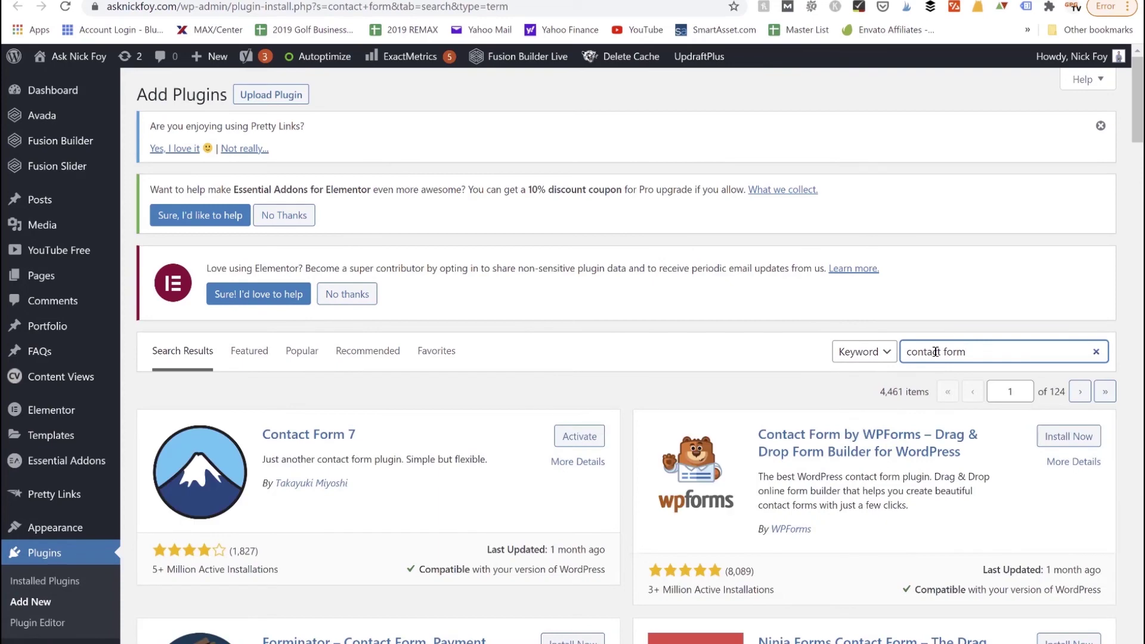
# - Examine the contact form plugins in the search results, comparing their descriptions, ratings and active installations
pyautogui.scroll(-4, 935, 352)
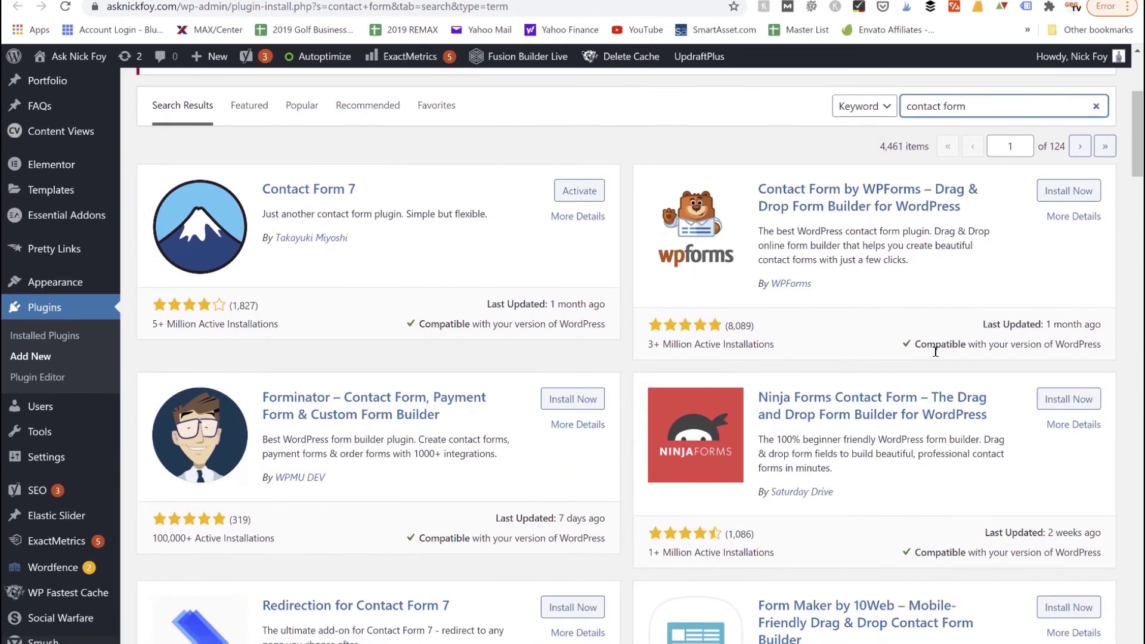
pyautogui.scroll(-1, 935, 352)
pyautogui.scroll(2, 711, 277)
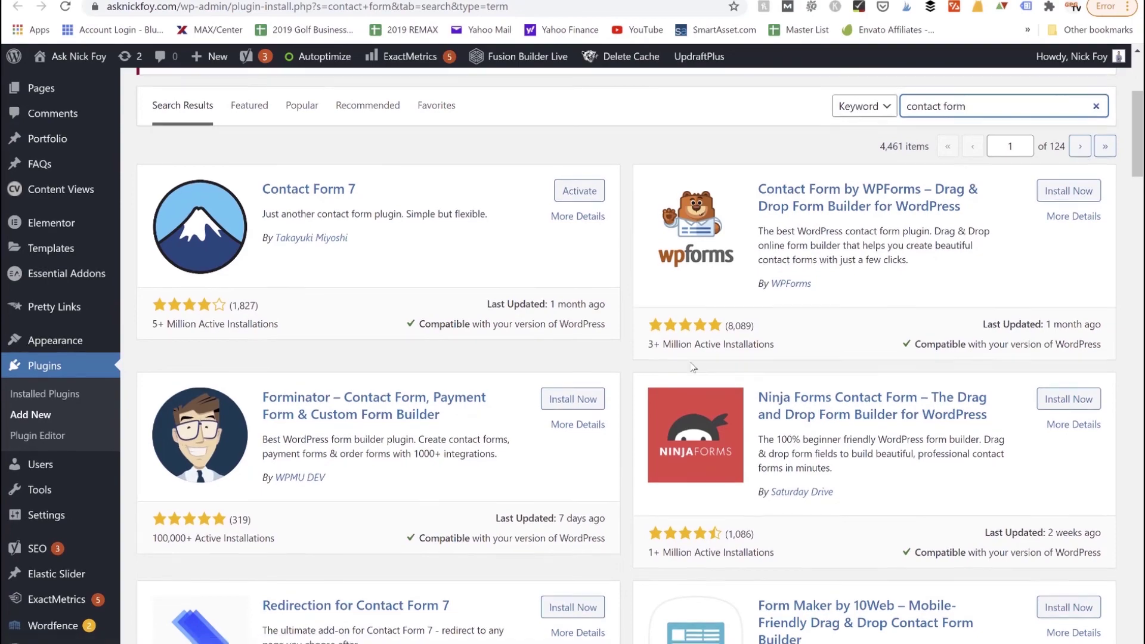
pyautogui.scroll(-1, 692, 367)
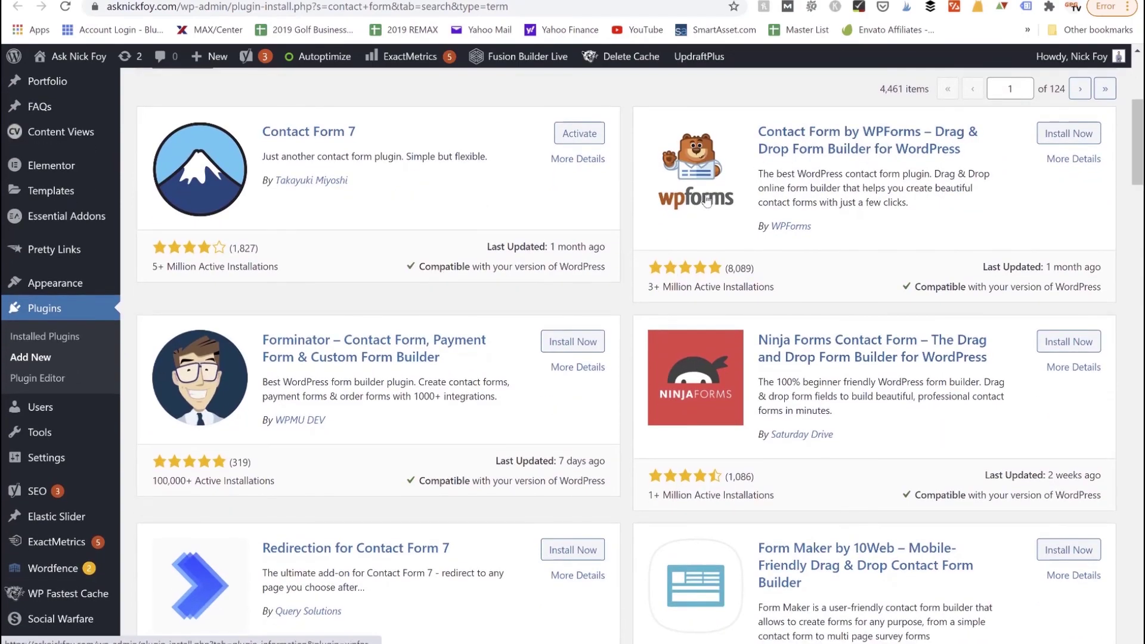
pyautogui.scroll(-5, 503, 359)
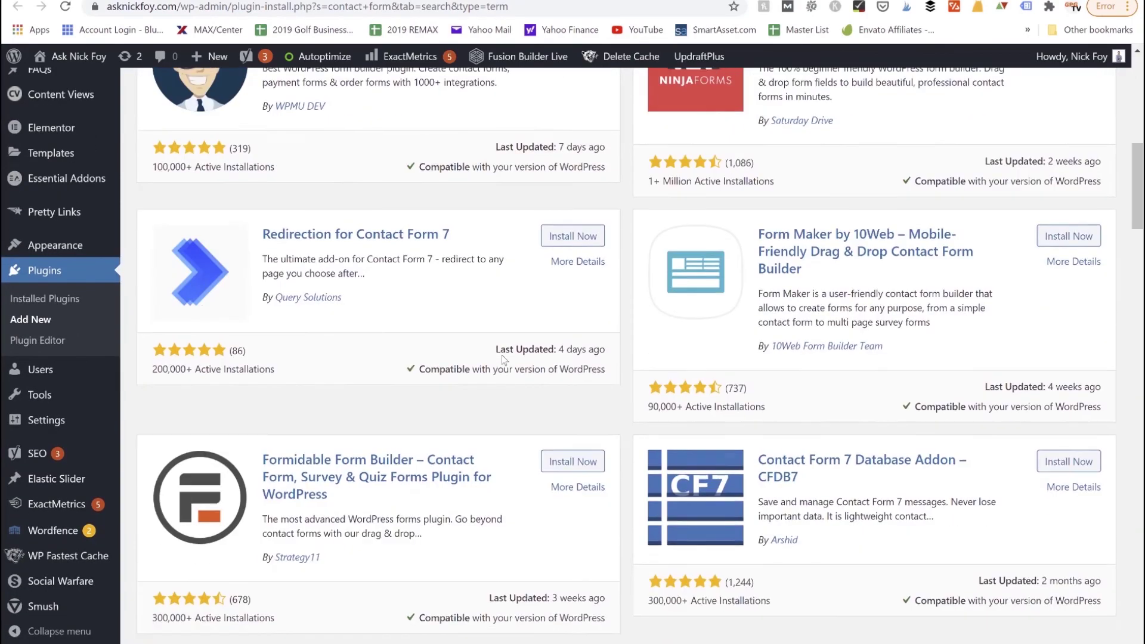
pyautogui.scroll(-3, 503, 359)
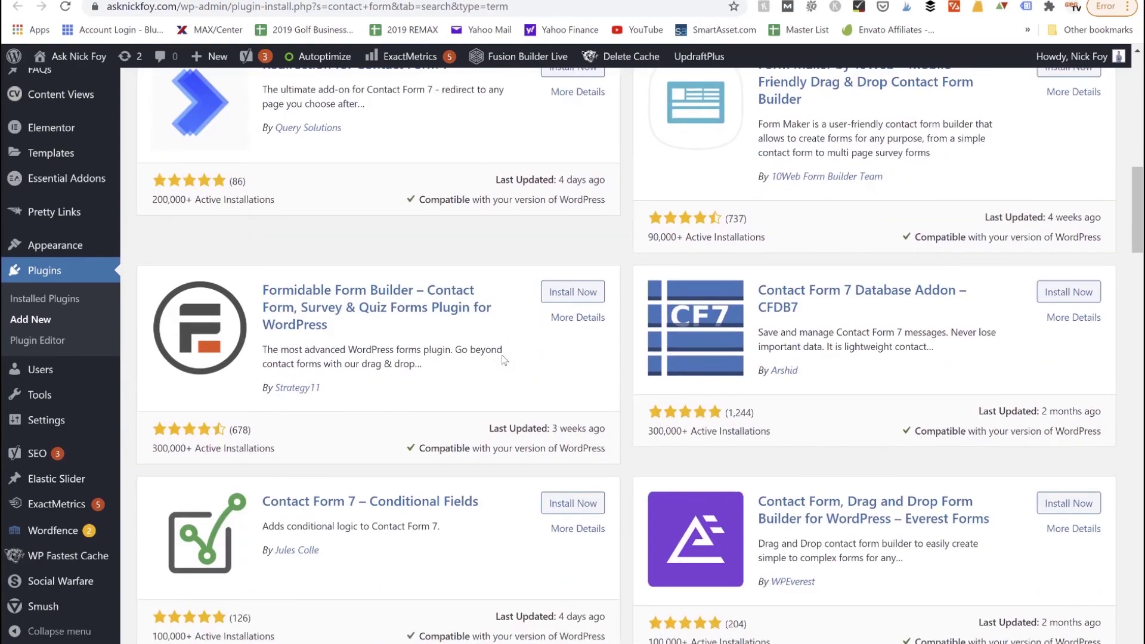
pyautogui.scroll(-5, 503, 359)
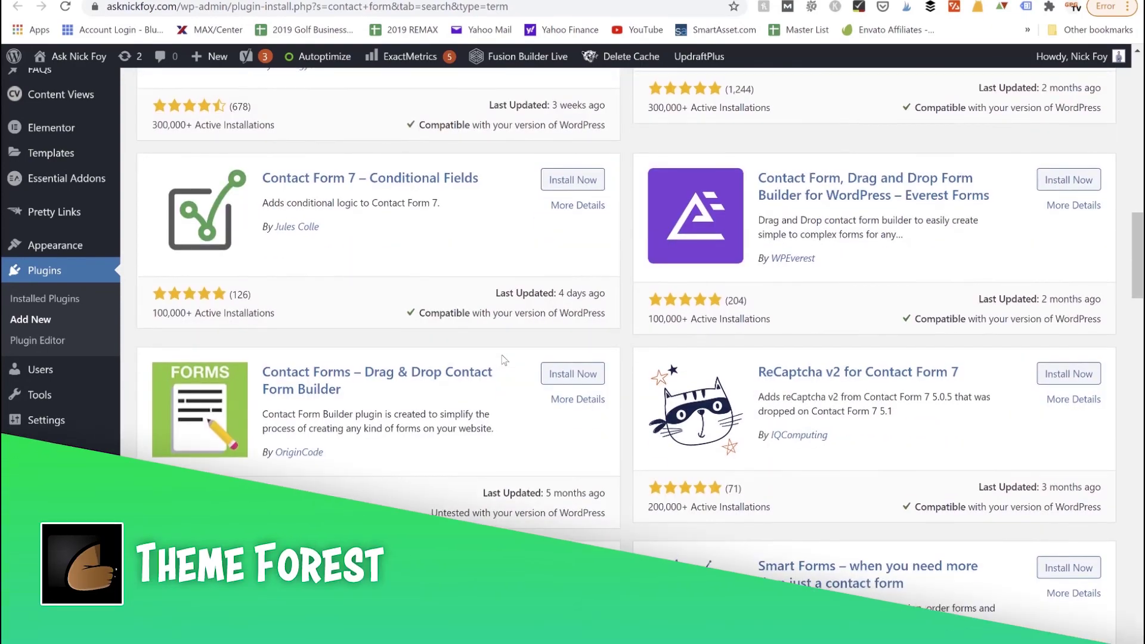
pyautogui.scroll(6, 503, 359)
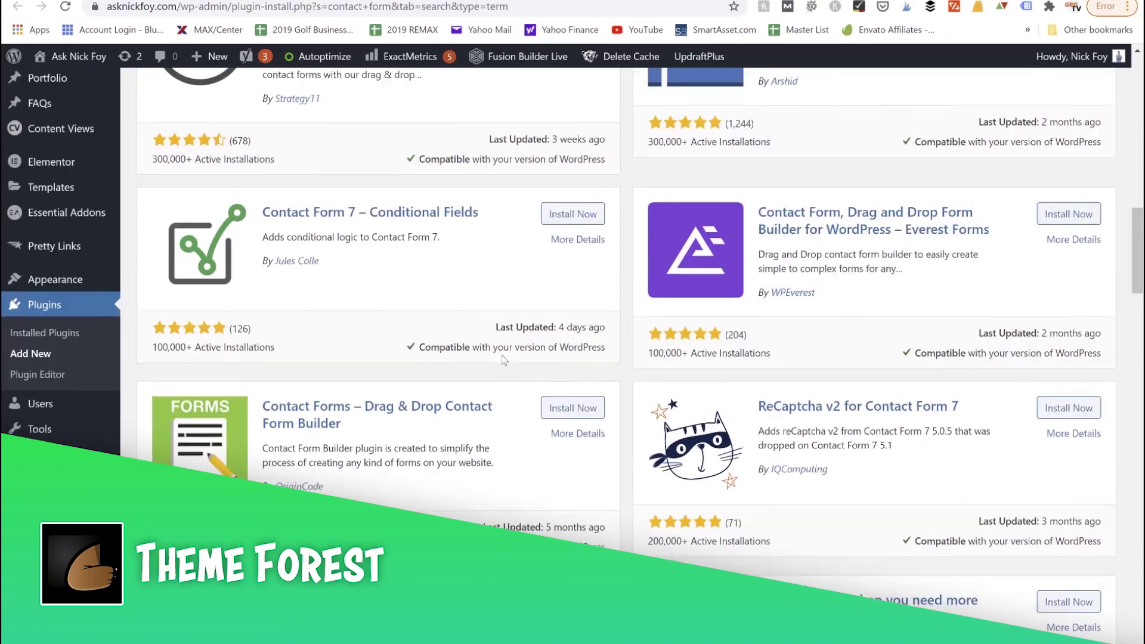
# - Activate the Contact Form 7 plugin and open its list of contact forms
pyautogui.scroll(8, 503, 359)
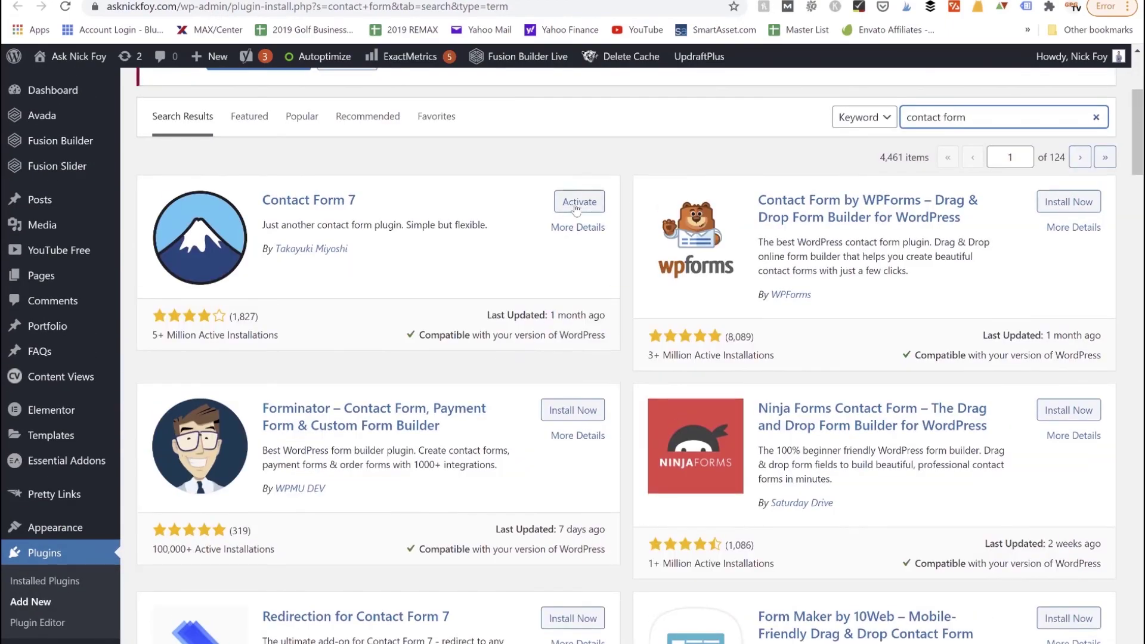
pyautogui.click(576, 208)
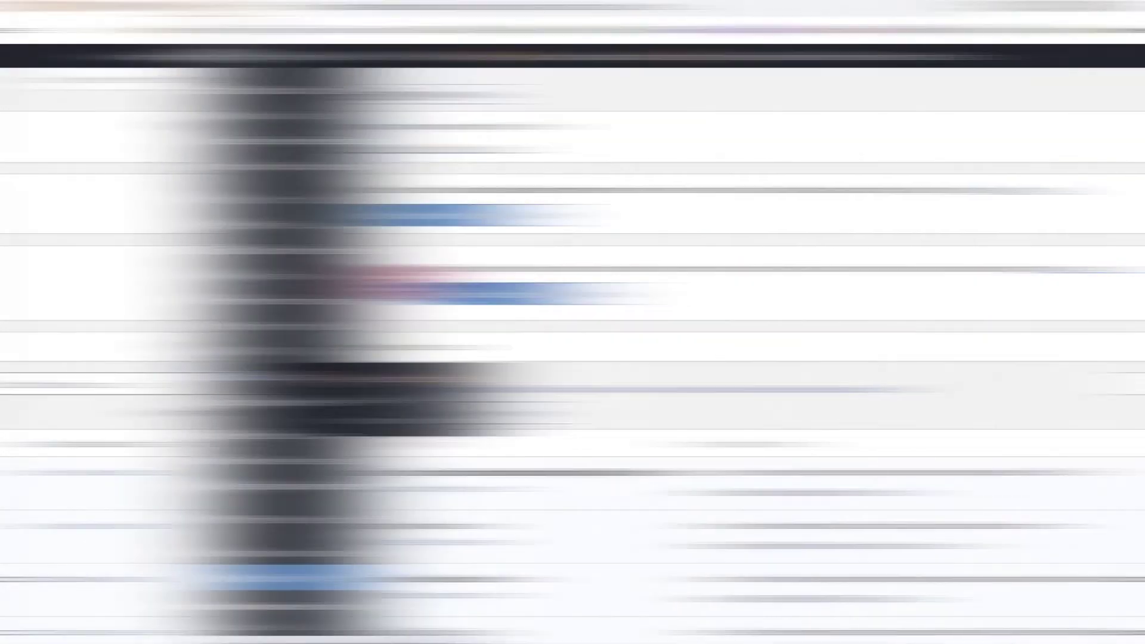
pyautogui.moveTo(88, 380)
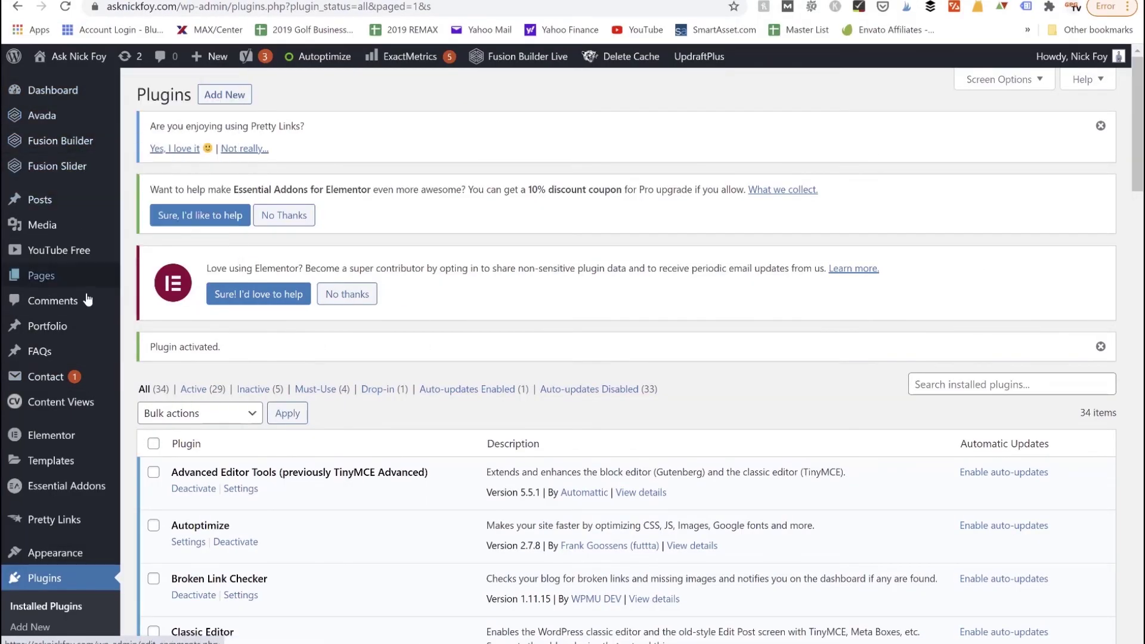
pyautogui.moveTo(74, 377)
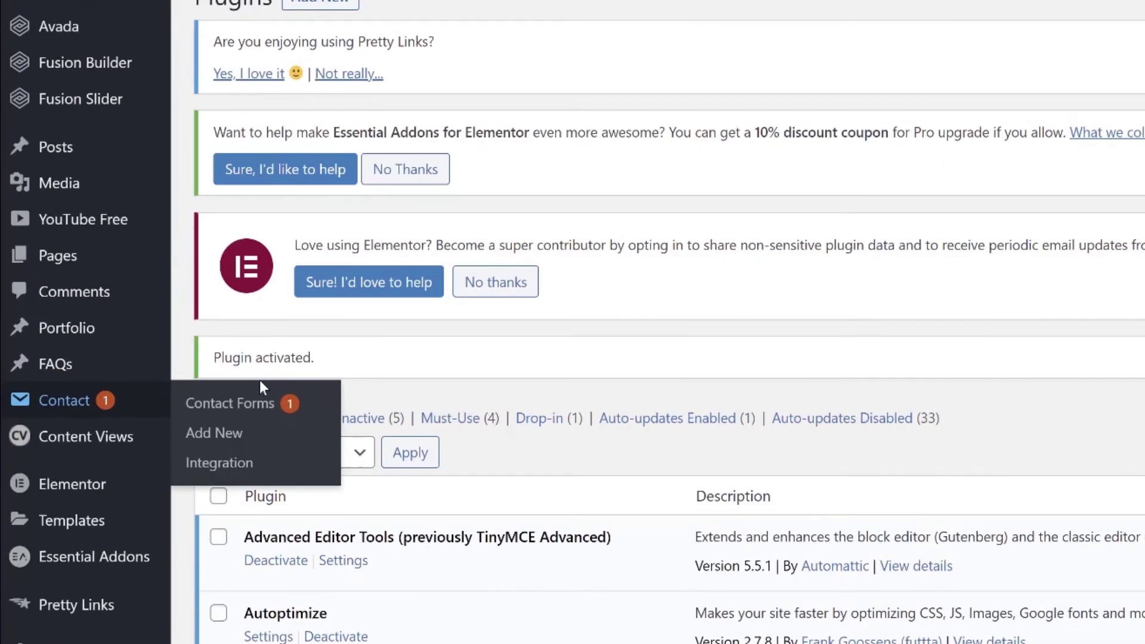
pyautogui.click(232, 407)
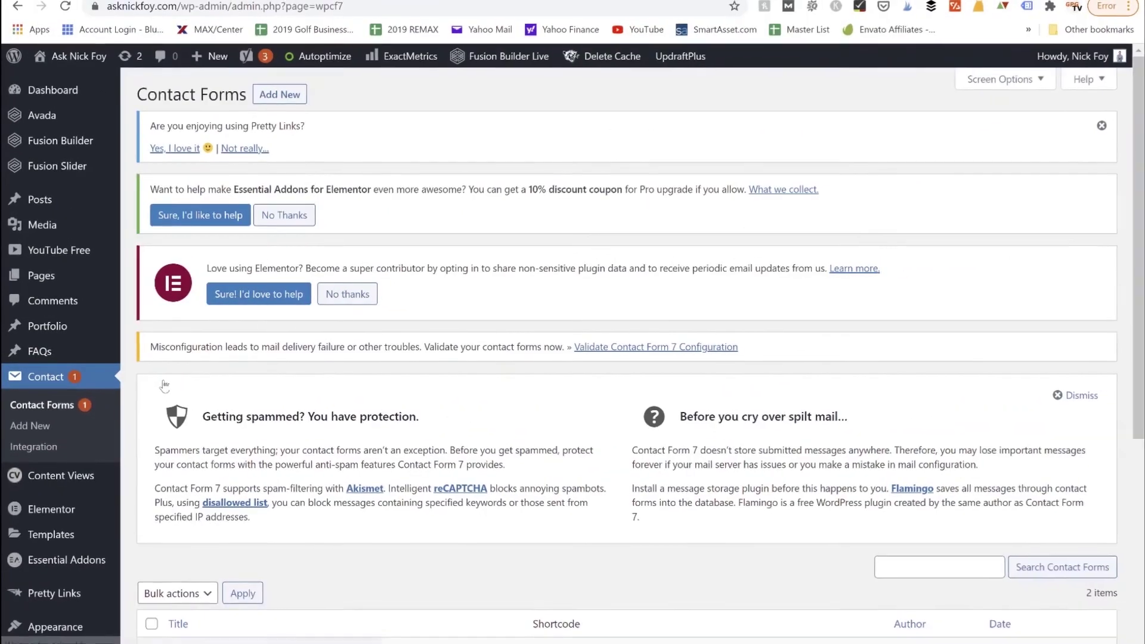
# - Copy the shortcode of Contact form 1 and paste it into the Shortcode widget in the column beside the portrait
pyautogui.scroll(-3, 164, 384)
pyautogui.scroll(-2, 164, 384)
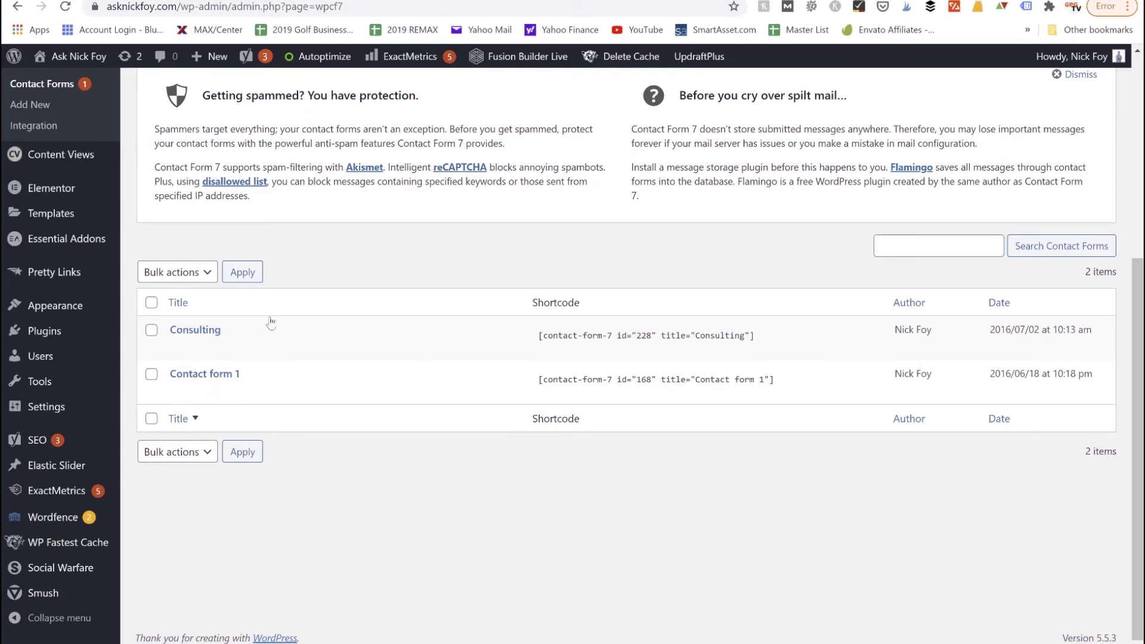
pyautogui.click(540, 382)
pyautogui.moveTo(540, 382); pyautogui.dragTo(605, 371)
pyautogui.hotkey('ctrl', 'c')
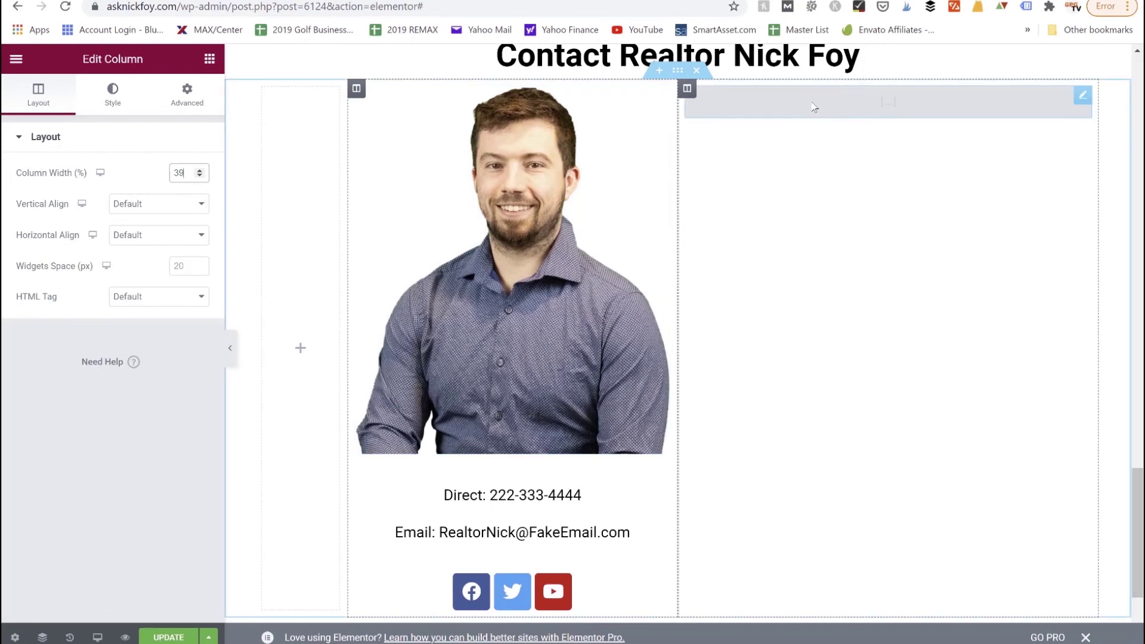
pyautogui.click(847, 102)
pyautogui.hotkey('ctrl', 'v')
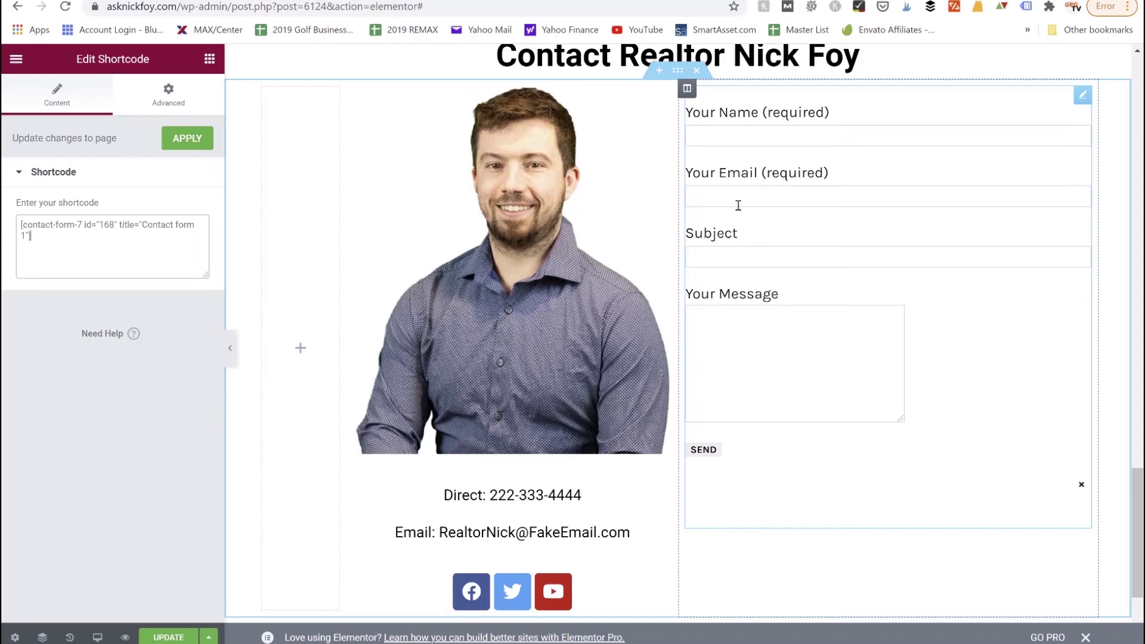
# - Examine the embedded contact form beside the portrait and review the page back up to its heading in the editor
pyautogui.scroll(2, 753, 331)
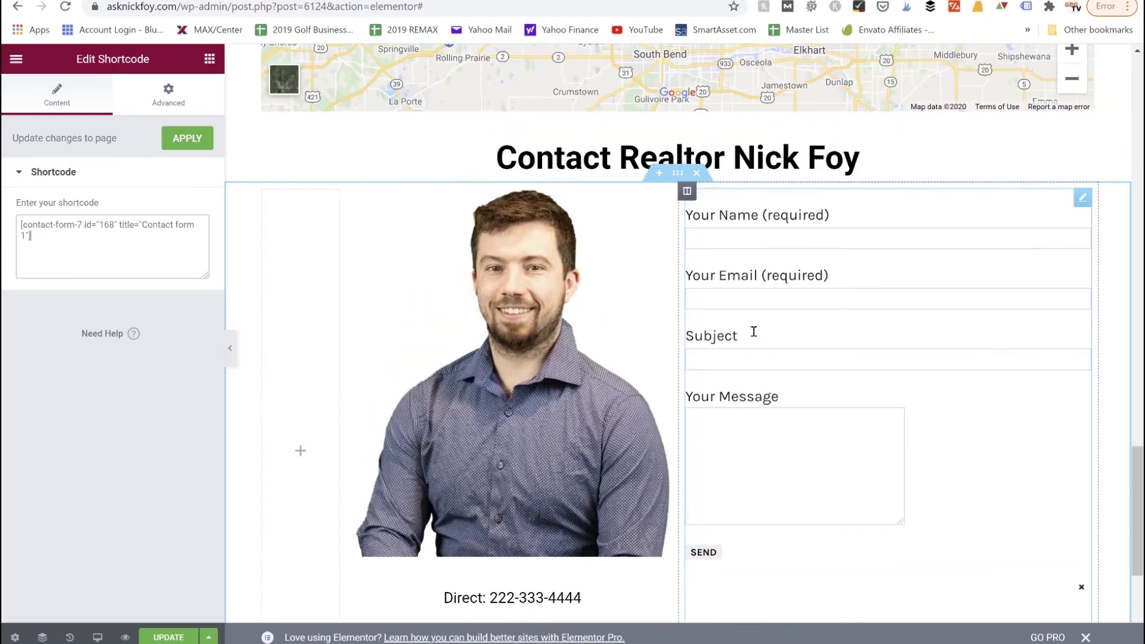
pyautogui.scroll(-2, 753, 332)
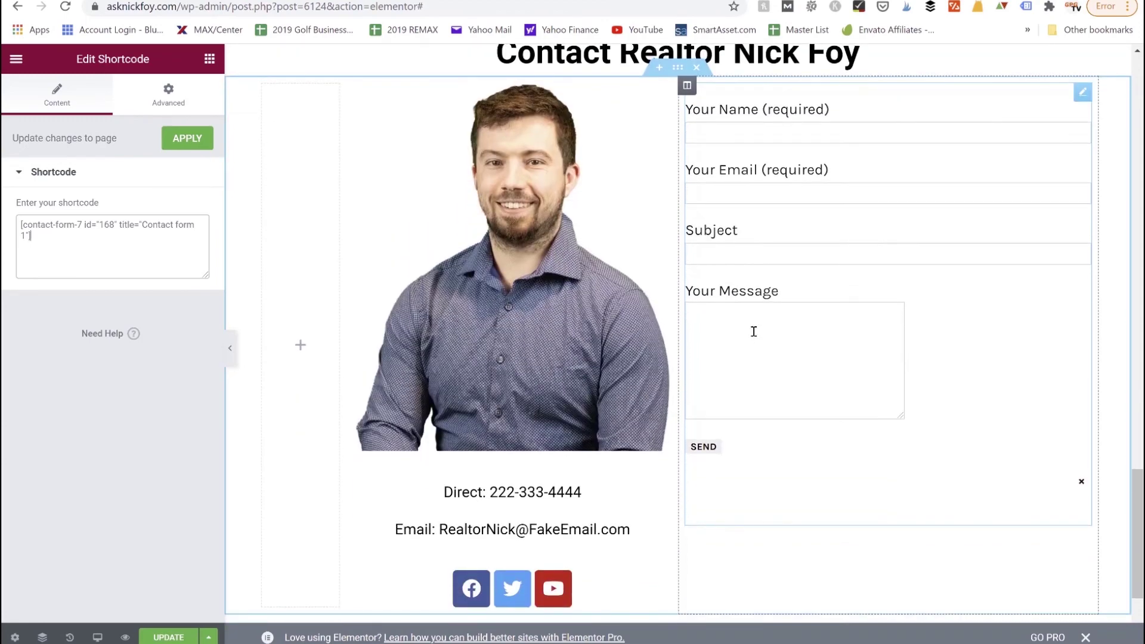
pyautogui.scroll(-1, 822, 253)
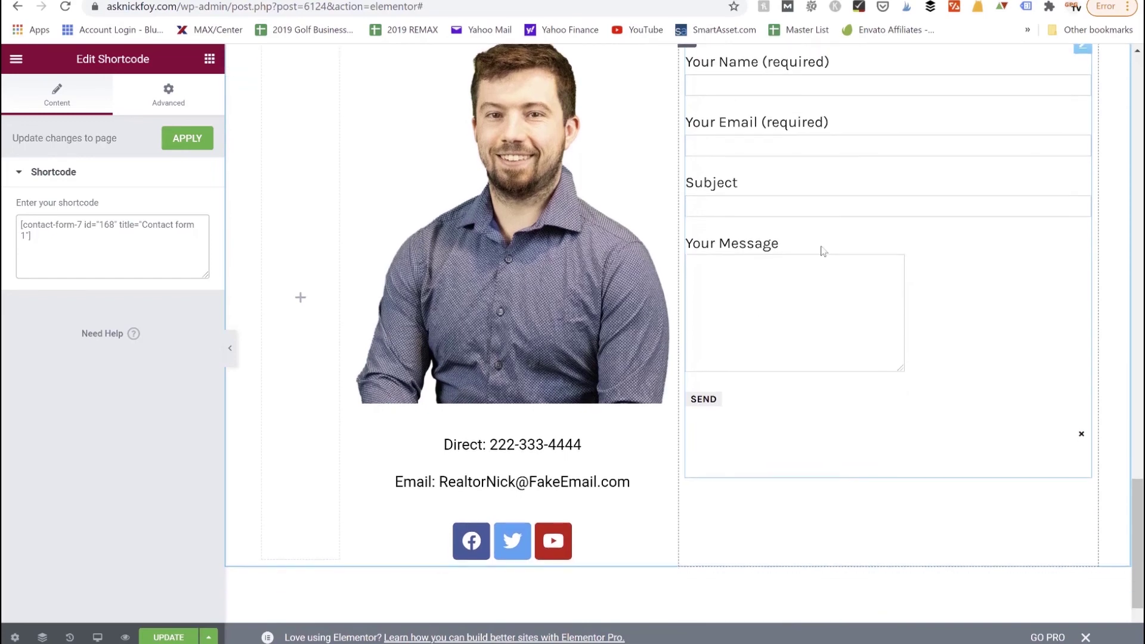
pyautogui.scroll(-2, 822, 250)
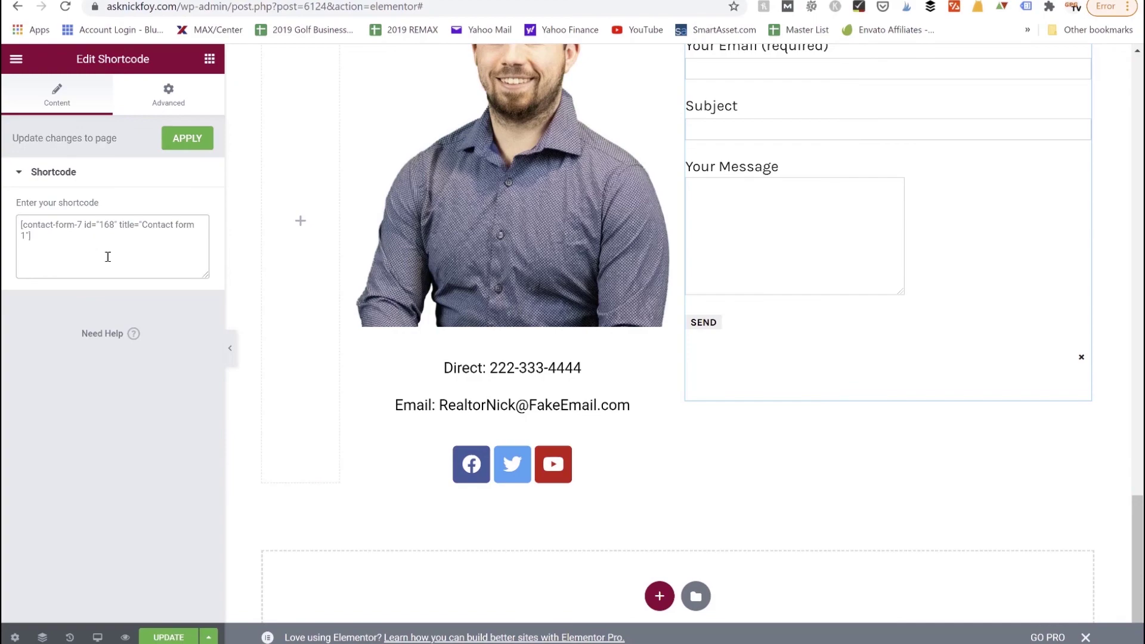
pyautogui.scroll(3, 781, 226)
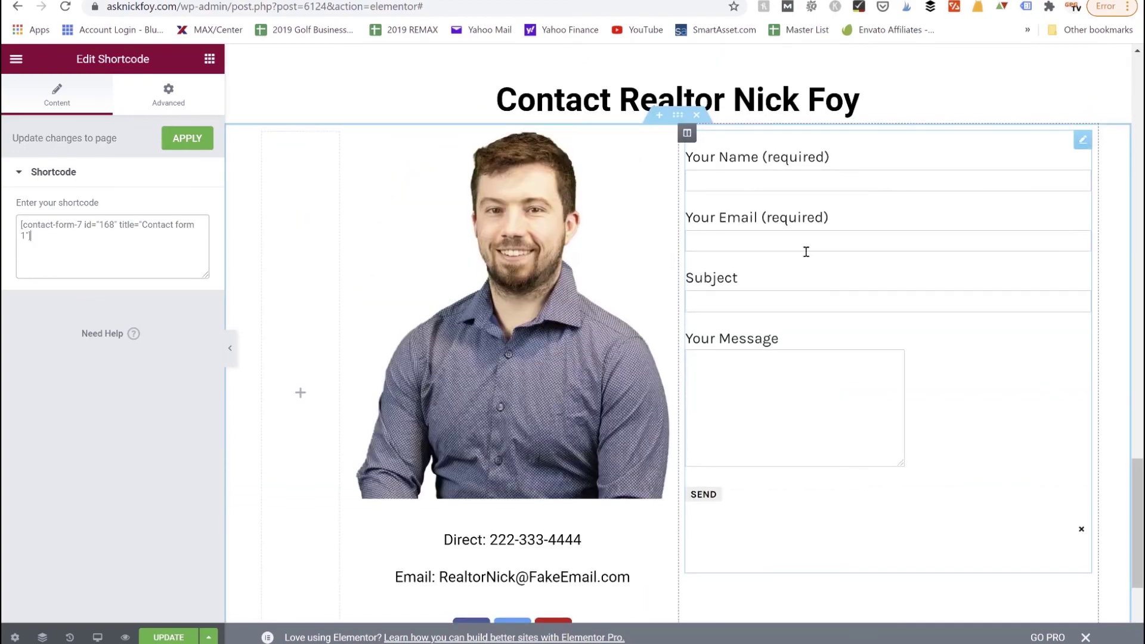
pyautogui.scroll(-3, 840, 239)
pyautogui.scroll(18, 840, 239)
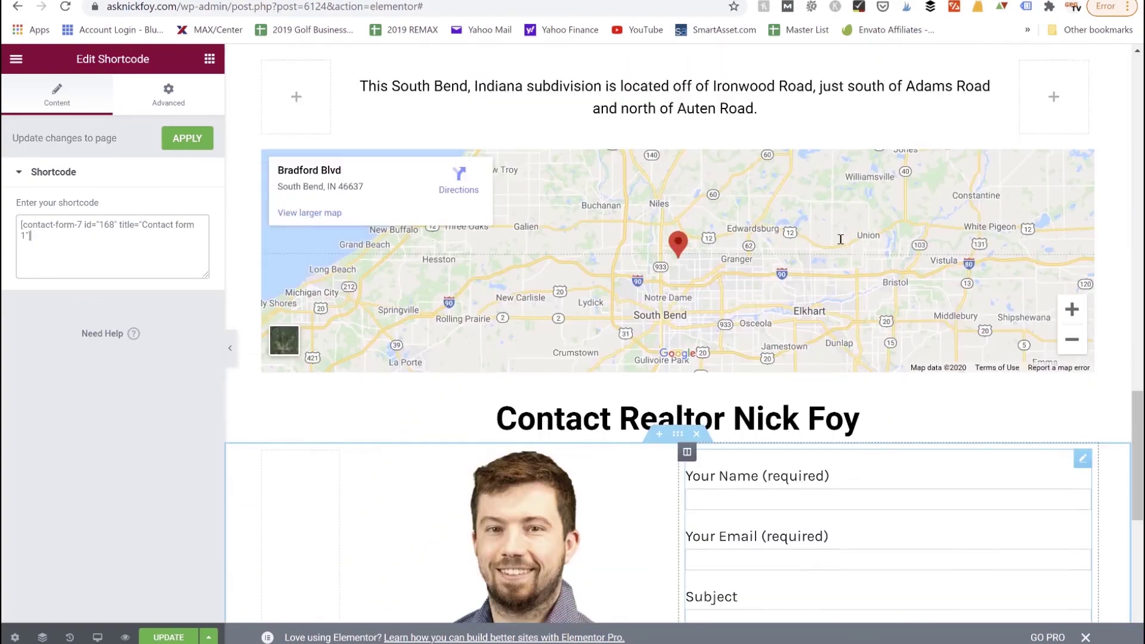
pyautogui.scroll(15, 840, 239)
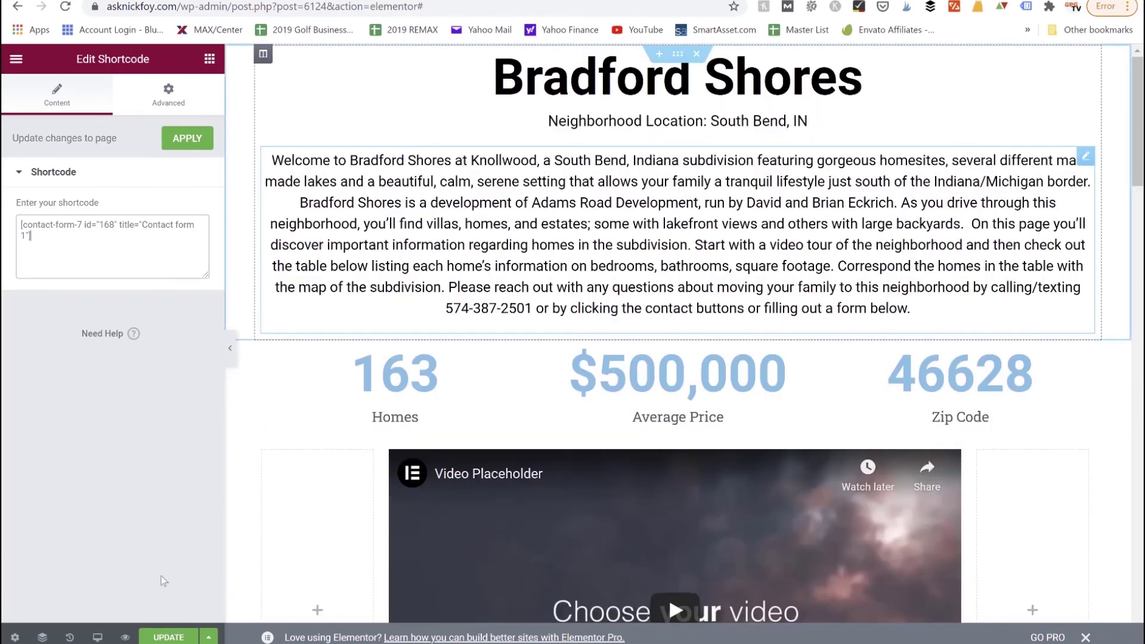
# - Preview the Bradford Shores page and review its sections from the heading down to the contact form and social icons
pyautogui.click(125, 637)
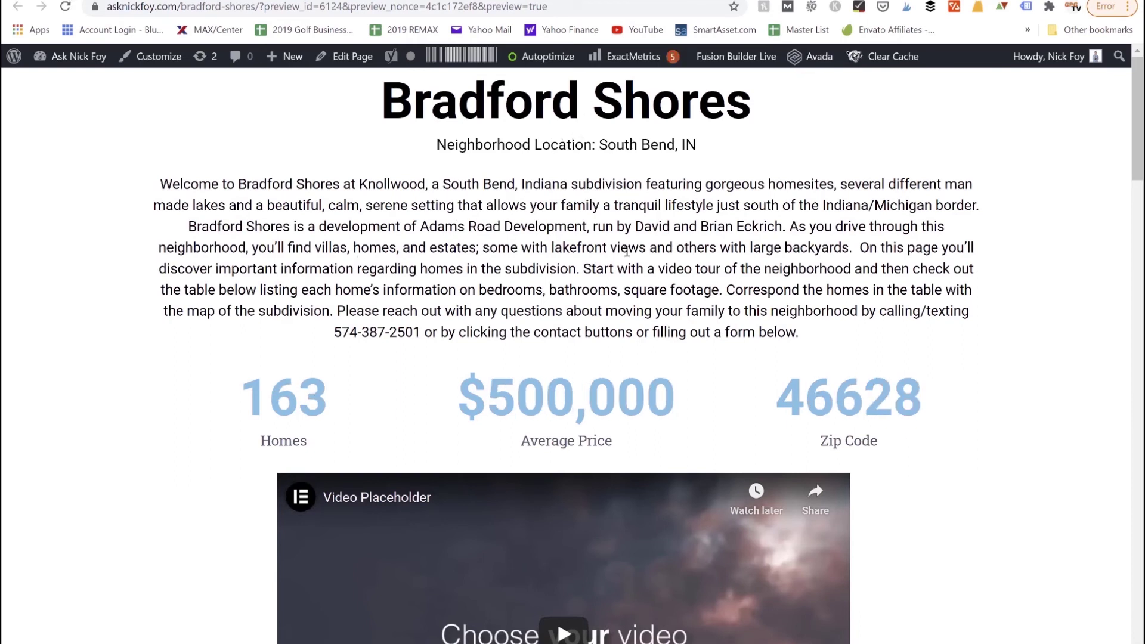
pyautogui.scroll(-3, 626, 251)
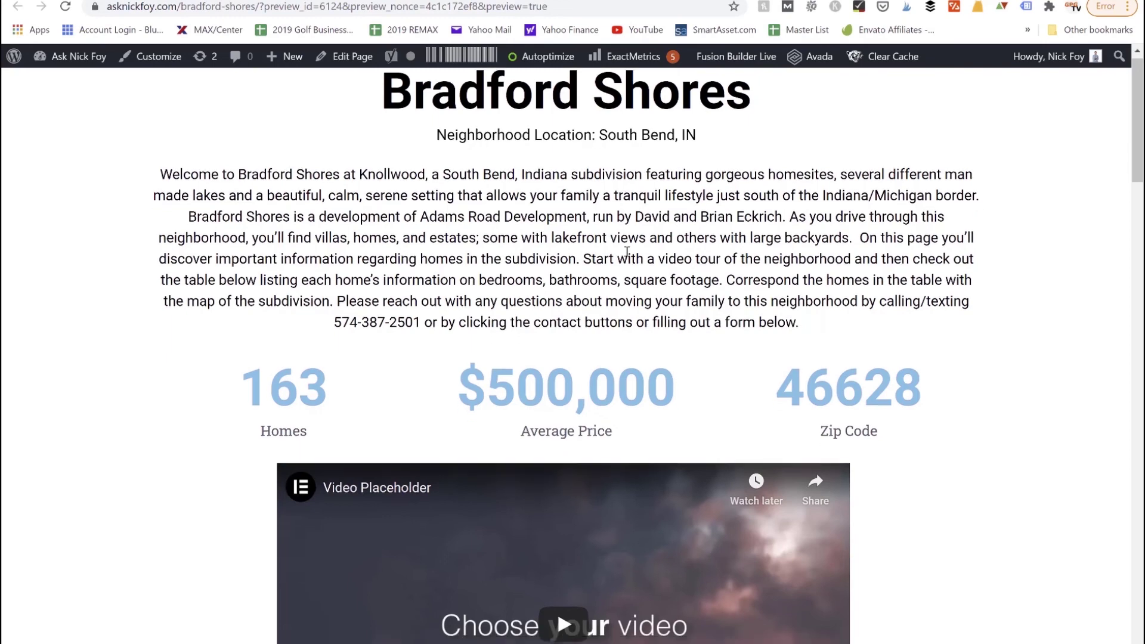
pyautogui.scroll(-2, 626, 251)
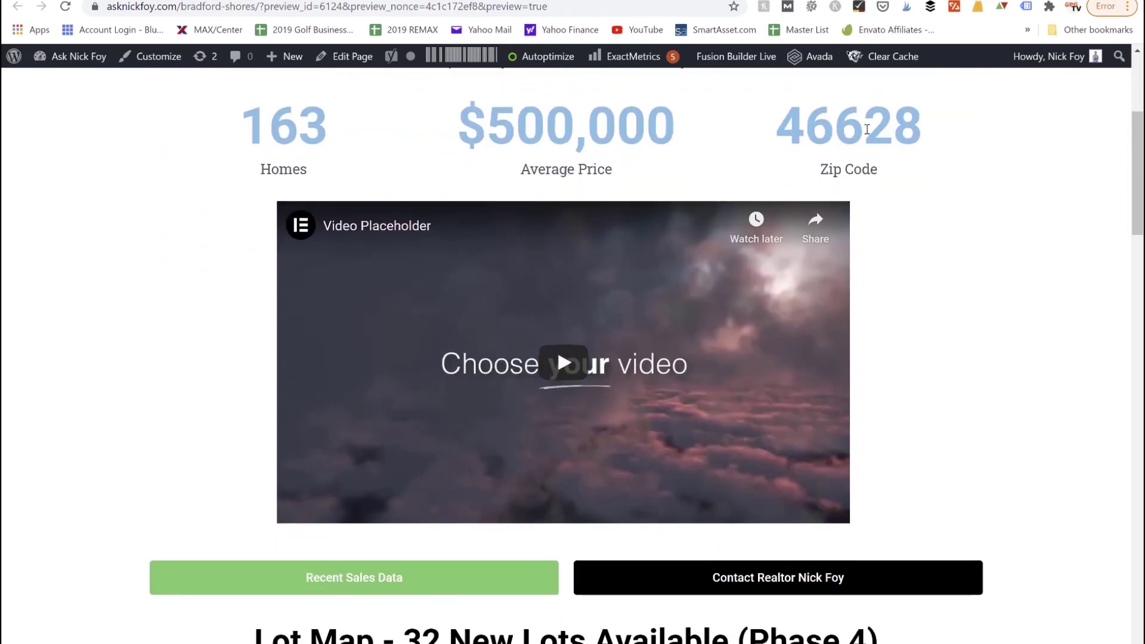
pyautogui.scroll(-1, 694, 272)
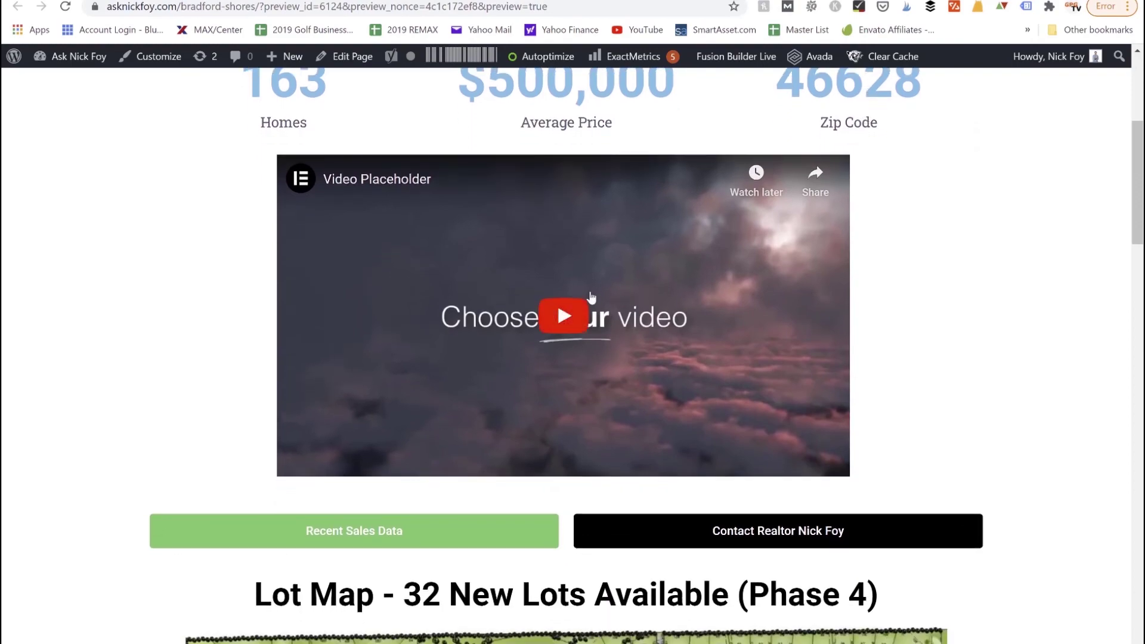
pyautogui.scroll(-3, 590, 296)
pyautogui.scroll(-3, 652, 366)
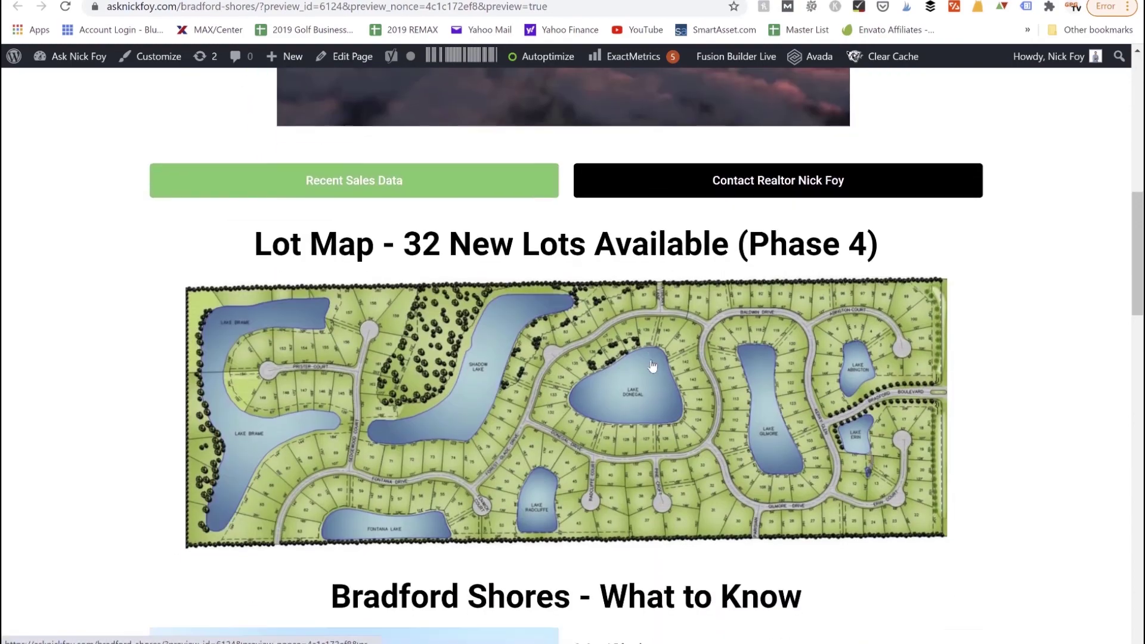
pyautogui.scroll(-2, 652, 365)
pyautogui.scroll(-5, 603, 326)
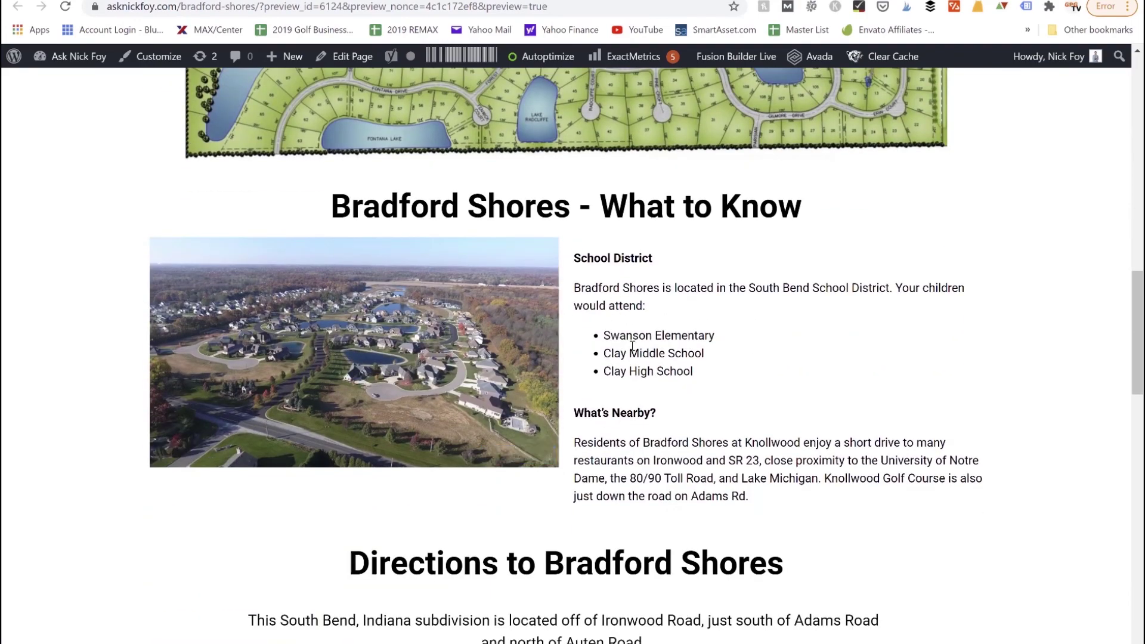
pyautogui.scroll(-6, 632, 346)
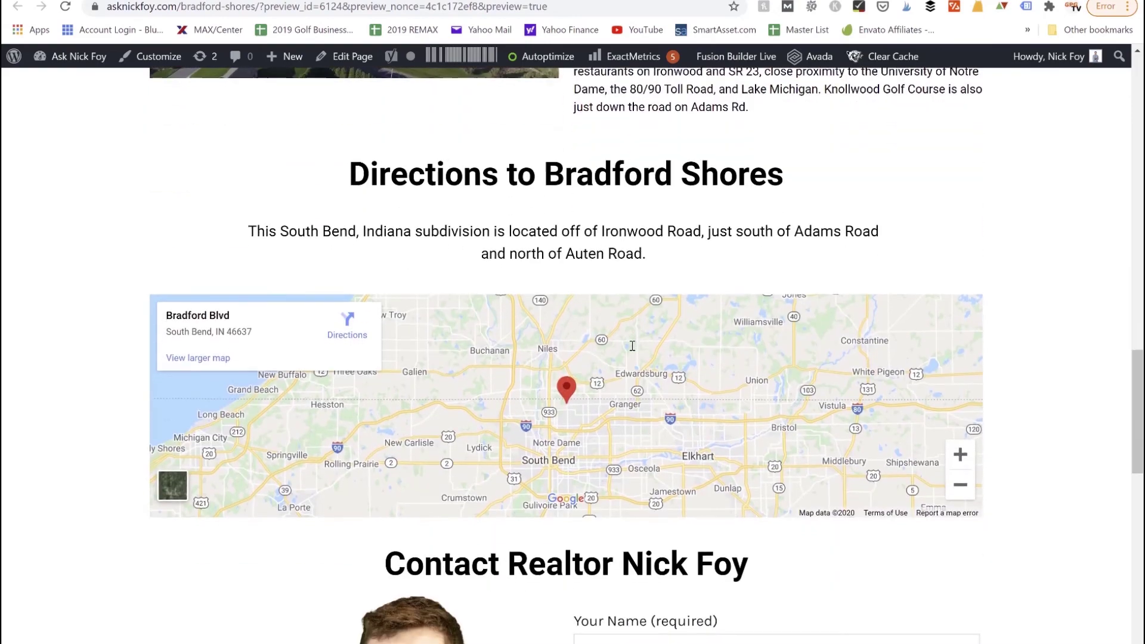
pyautogui.scroll(-5, 631, 346)
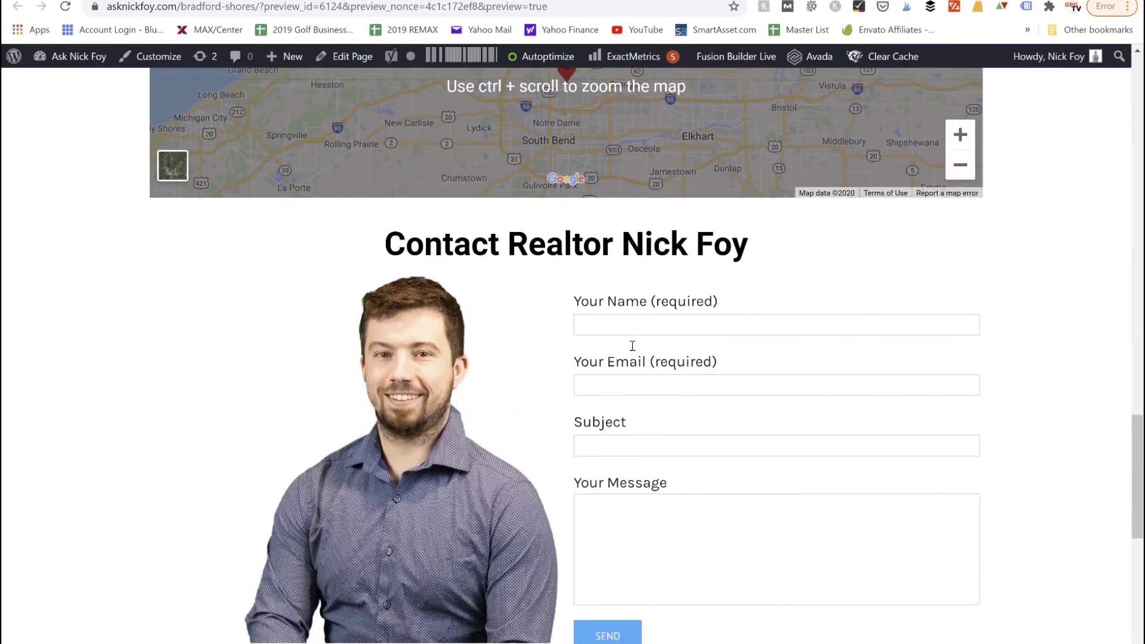
pyautogui.scroll(-5, 632, 346)
pyautogui.scroll(2, 632, 346)
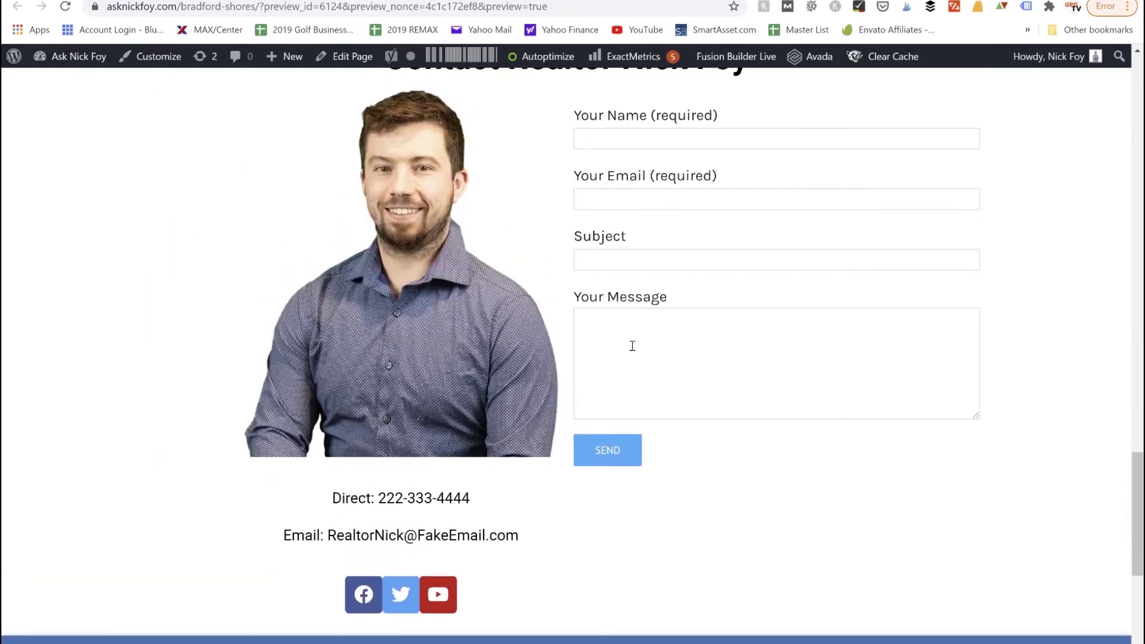
pyautogui.scroll(3, 632, 345)
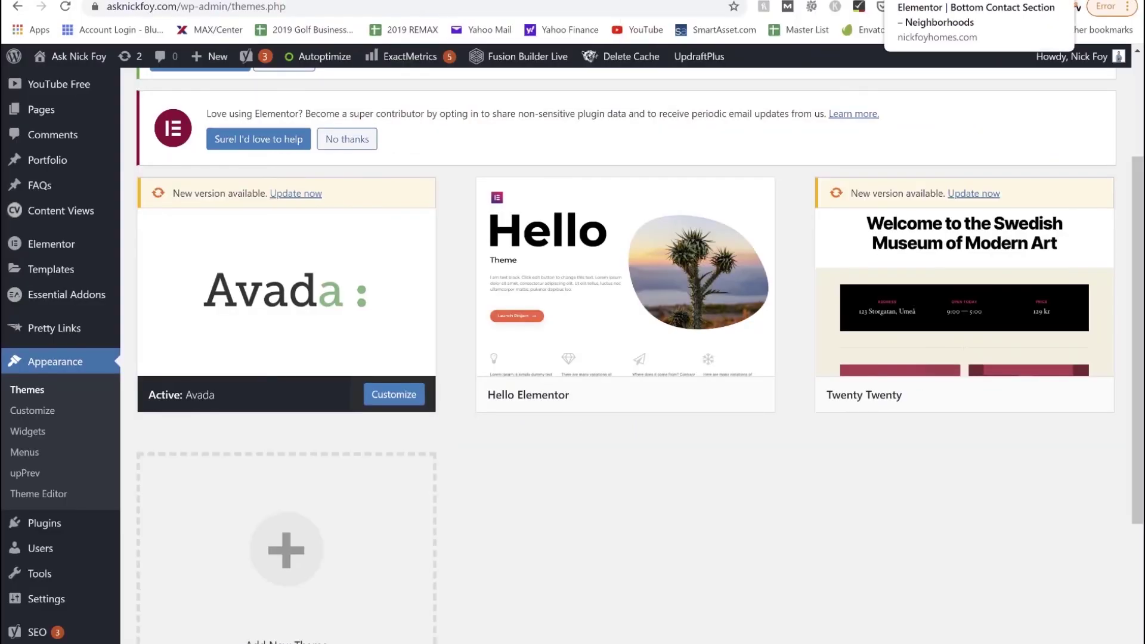
# - Switch to the realtor's YouTube channel, open the Bradford Shores video, mute and pause it, and copy its URL
pyautogui.click(846, 0)
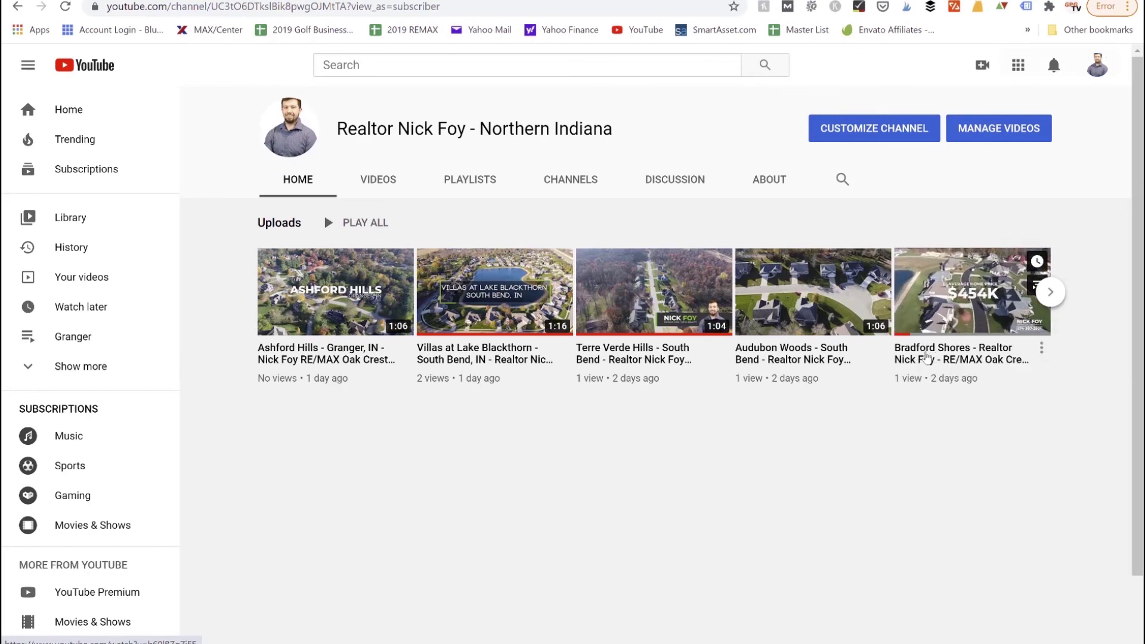
pyautogui.click(927, 356)
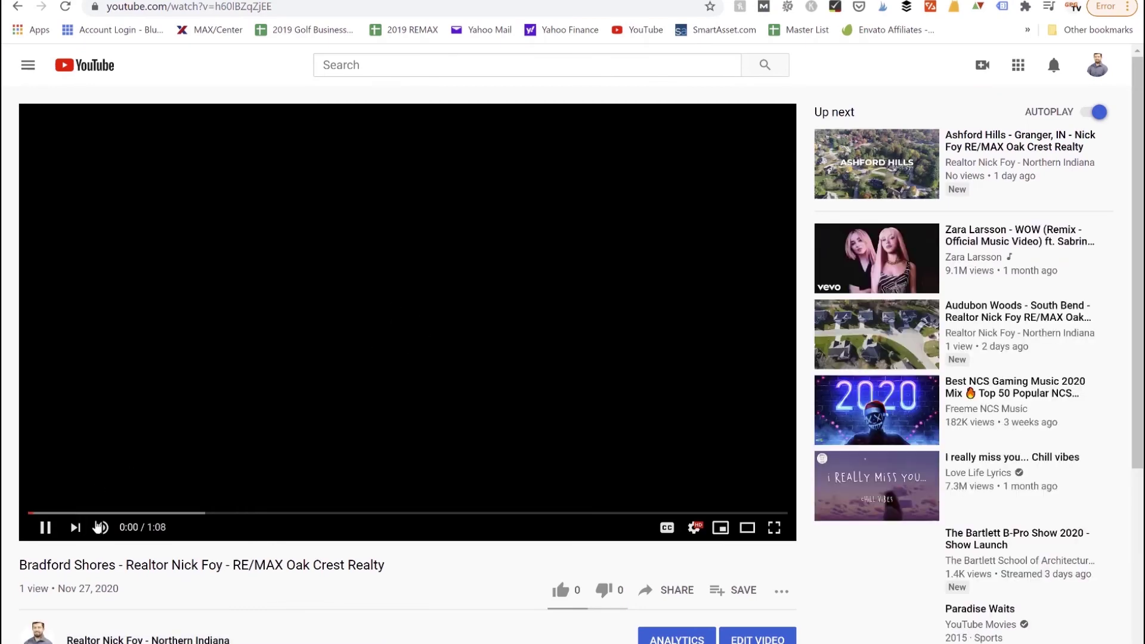
pyautogui.click(102, 527)
pyautogui.click(46, 532)
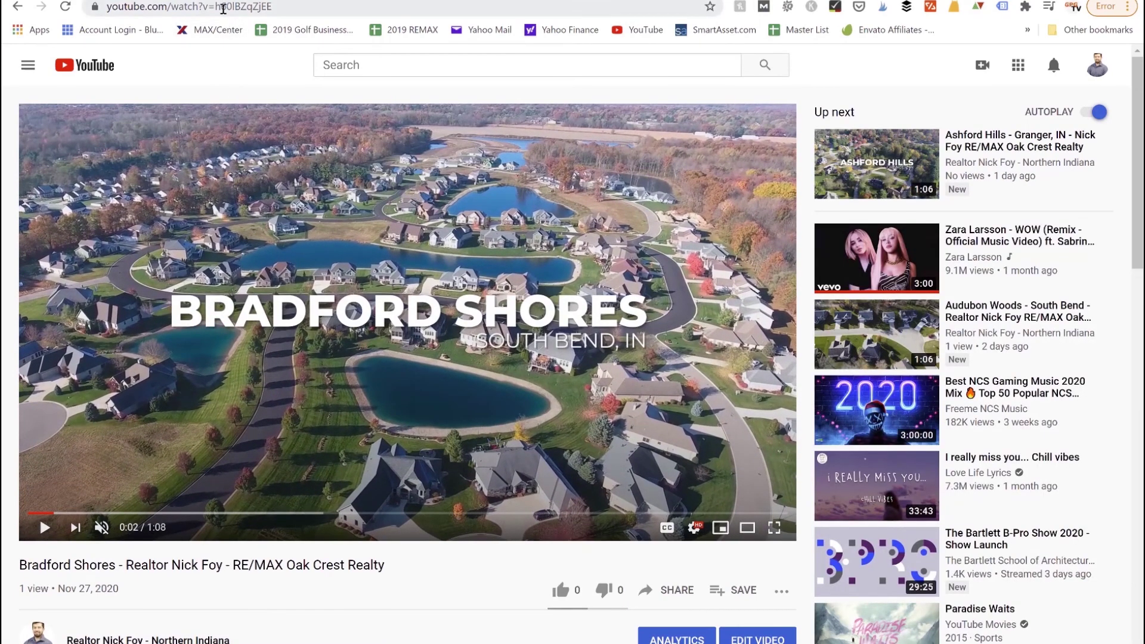
pyautogui.click(223, 8)
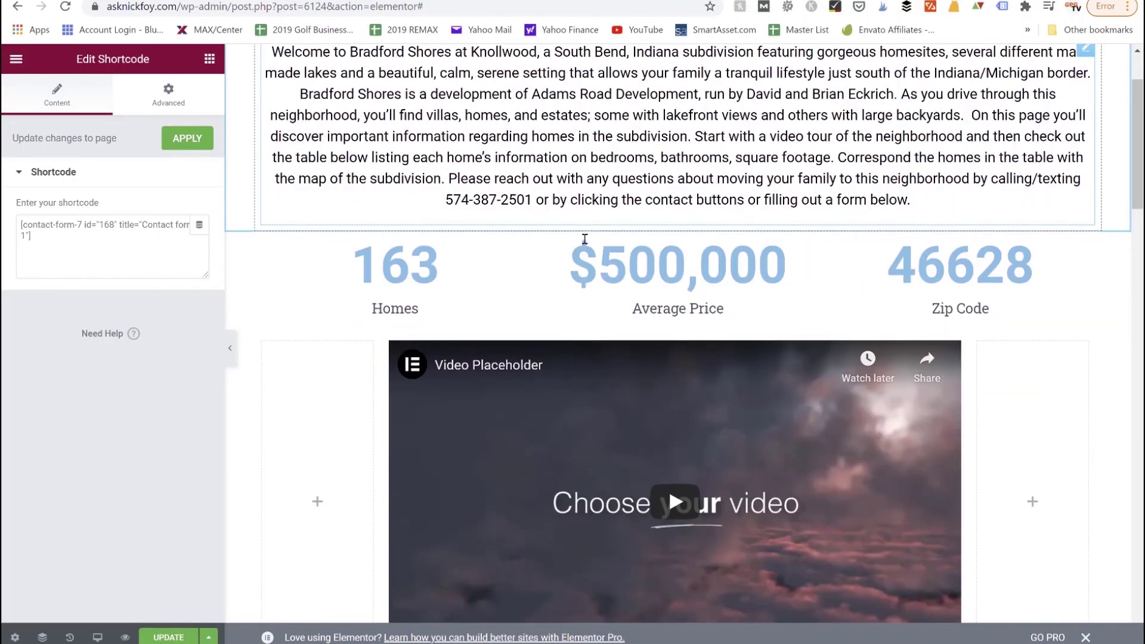
pyautogui.scroll(-3, 584, 238)
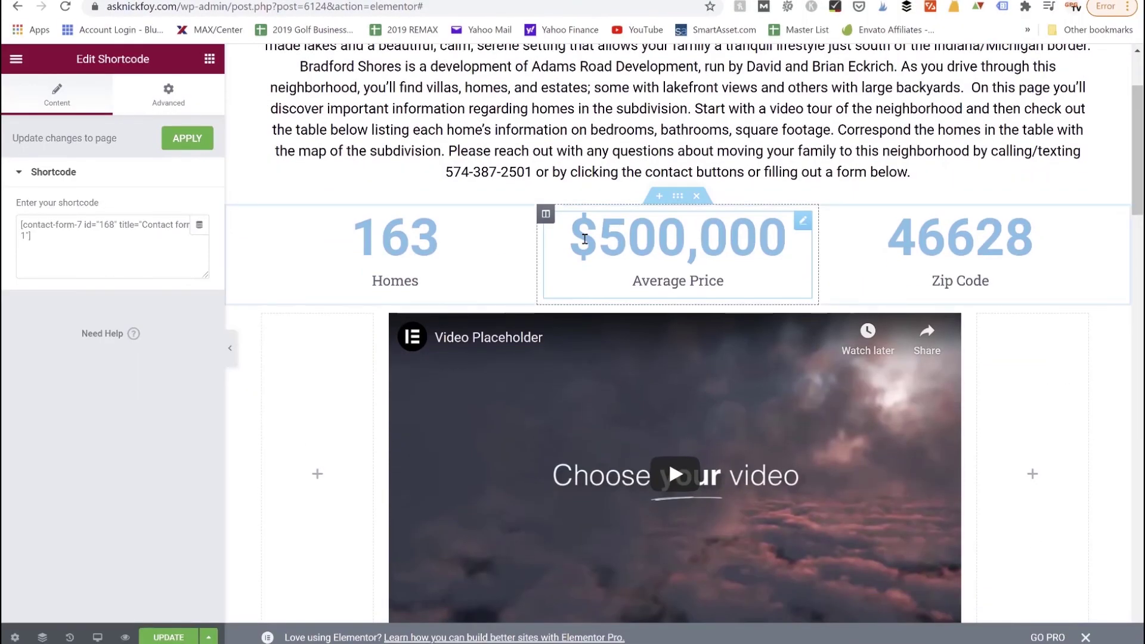
pyautogui.click(952, 205)
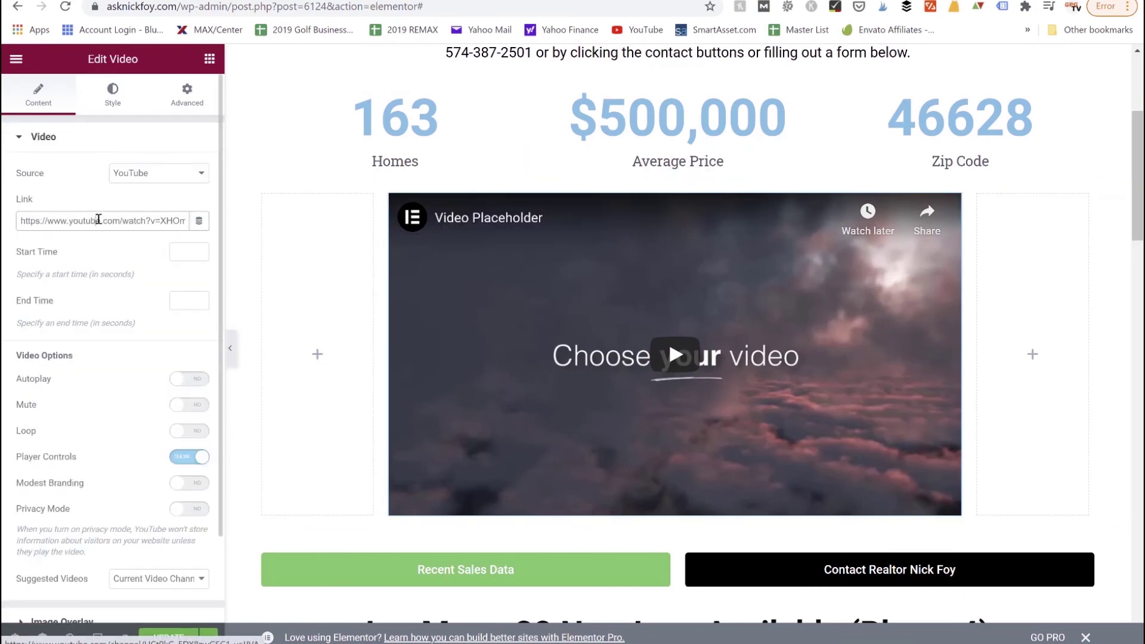
pyautogui.write('https://www.youtube.com/watch?v=h60lBZqZjEE')
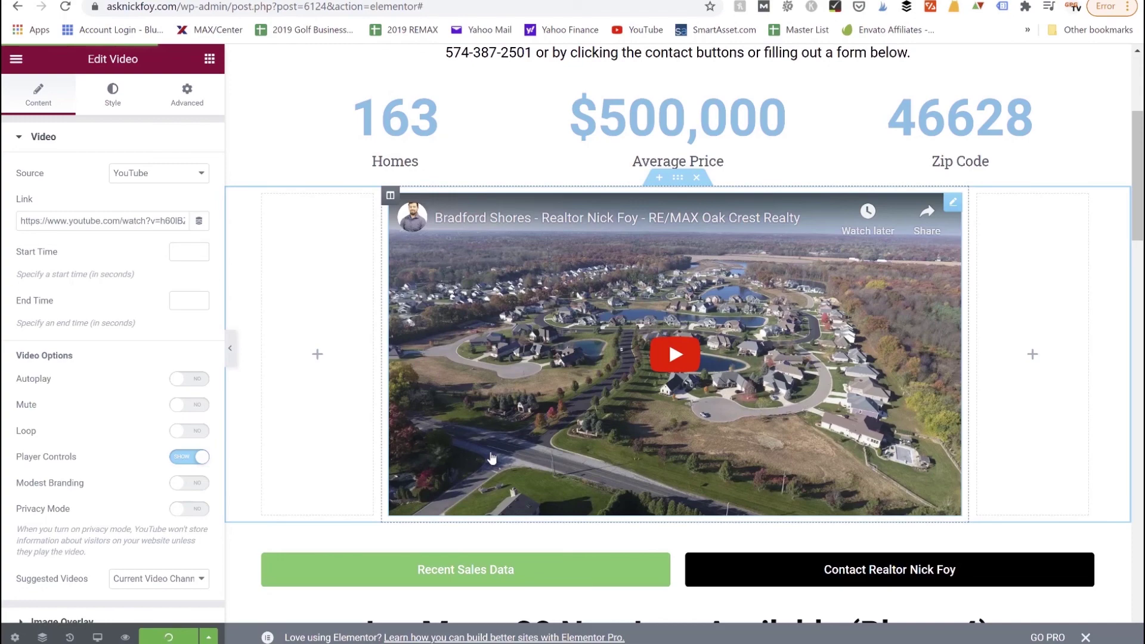
# - Preview the updated Bradford Shores page to check the neighborhood video below the statistics
pyautogui.scroll(2, 491, 457)
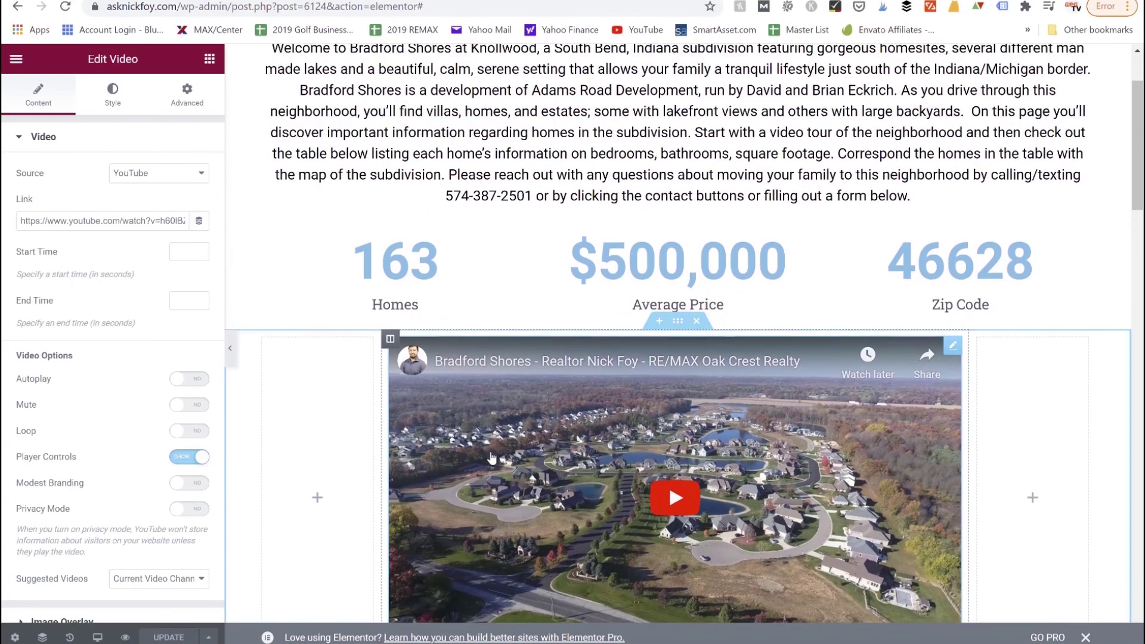
pyautogui.scroll(2, 492, 458)
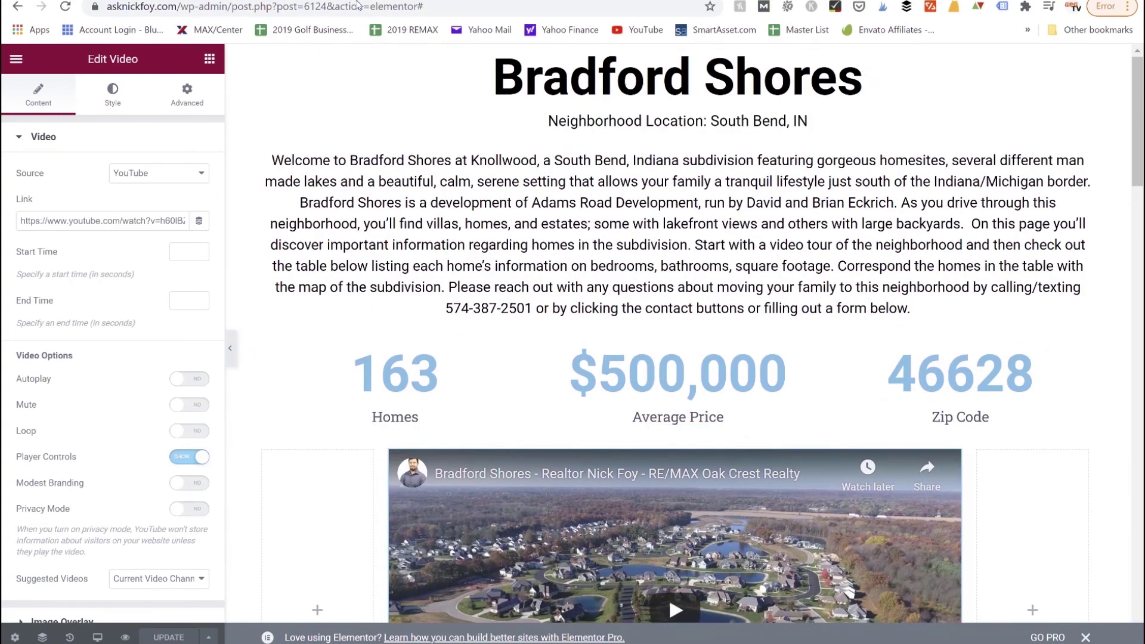
pyautogui.click(125, 636)
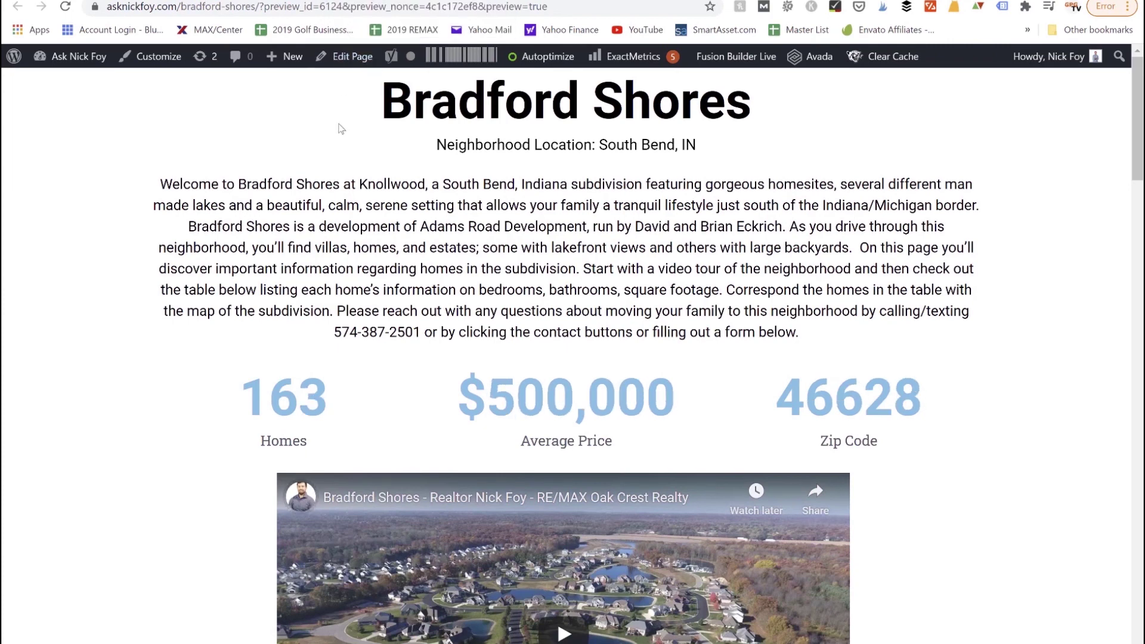
# - Play the embedded neighborhood video in the page preview and review the sections down to the directions map
pyautogui.scroll(-4, 407, 287)
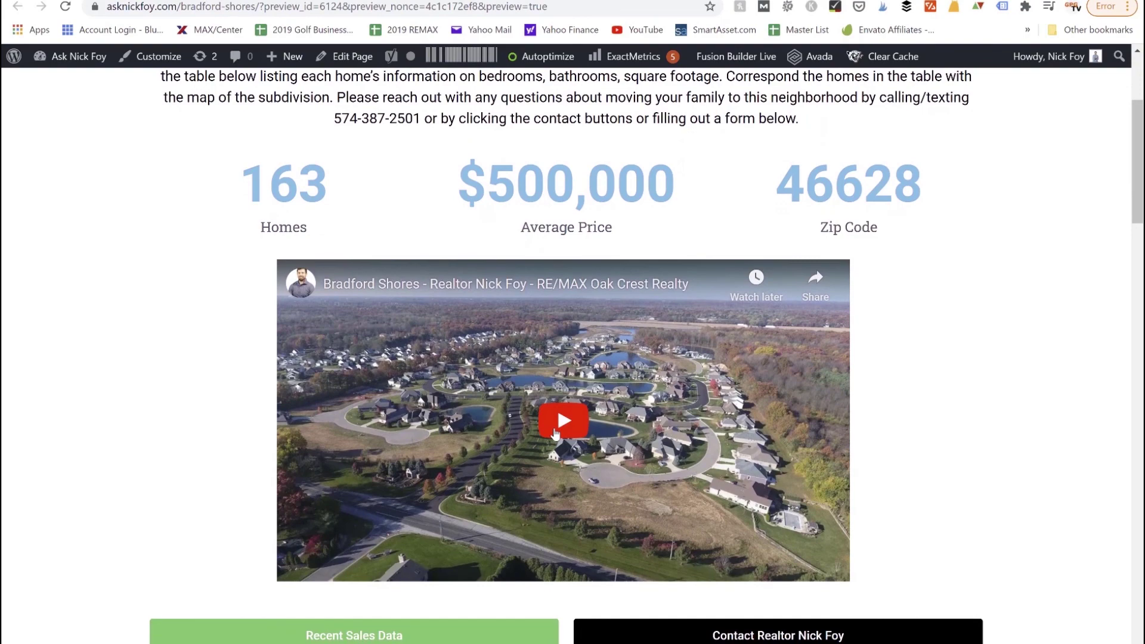
pyautogui.click(554, 429)
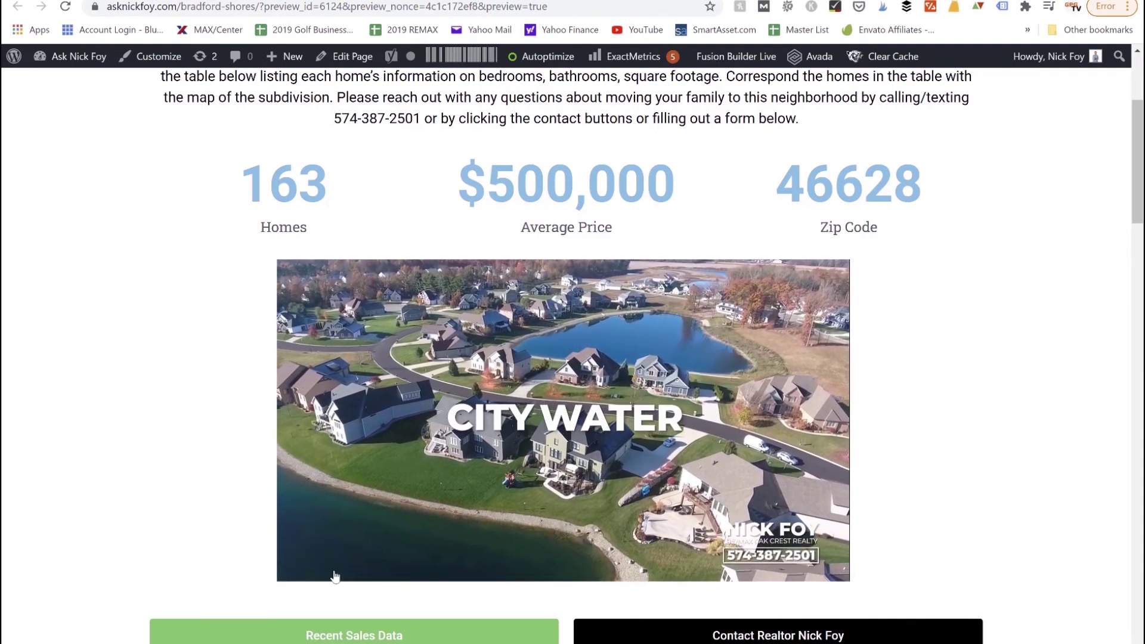
pyautogui.moveTo(525, 467)
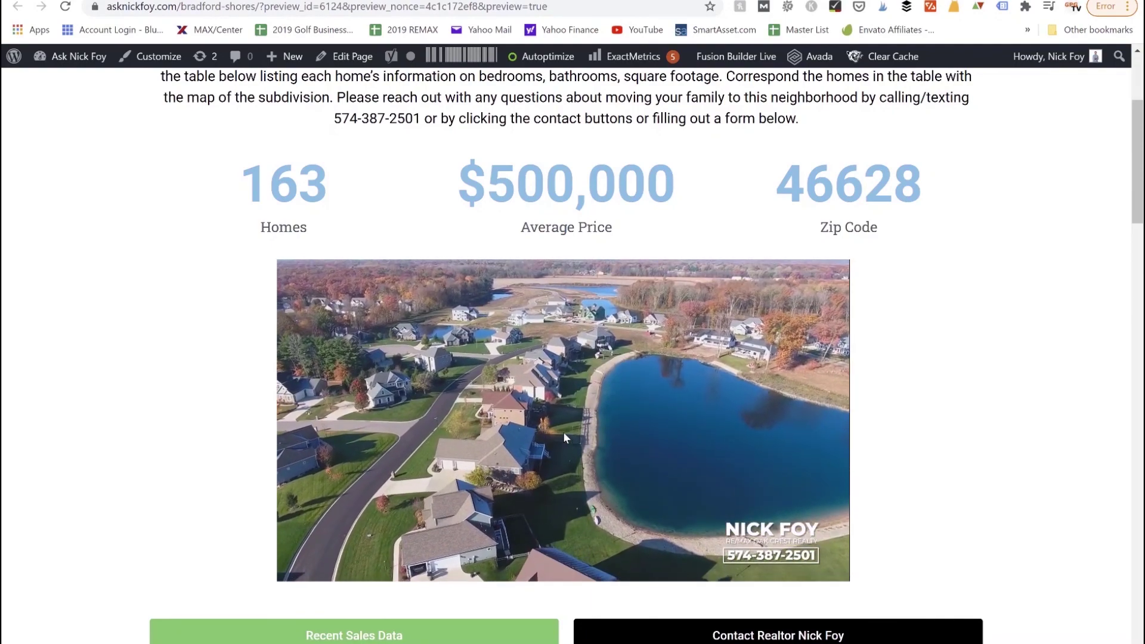
pyautogui.scroll(1, 563, 432)
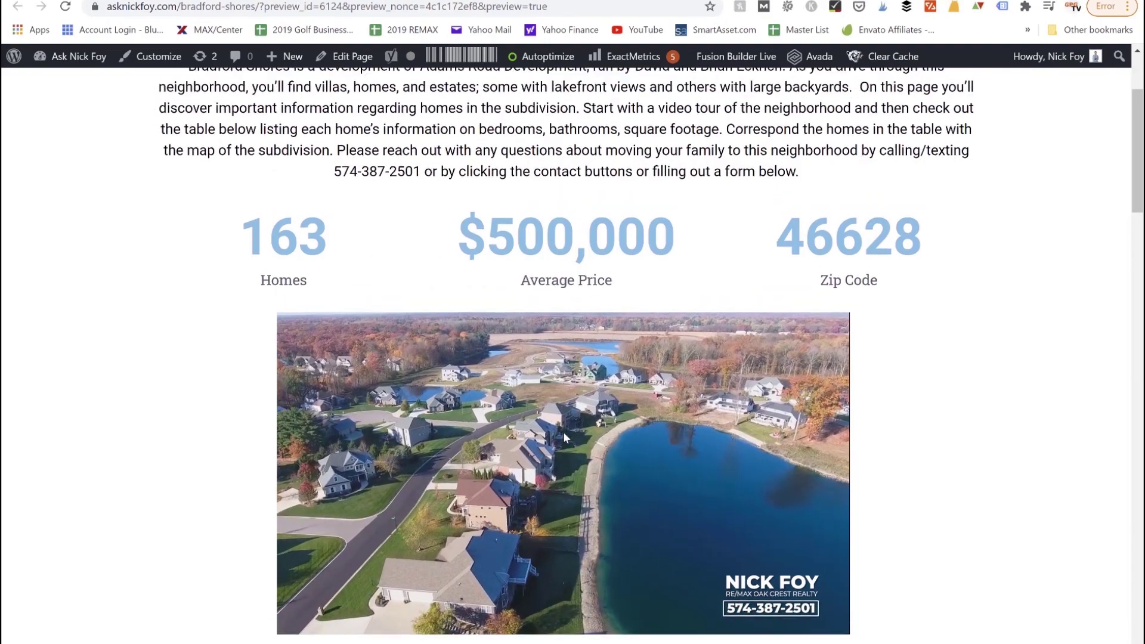
pyautogui.scroll(3, 563, 431)
pyautogui.scroll(-4, 563, 433)
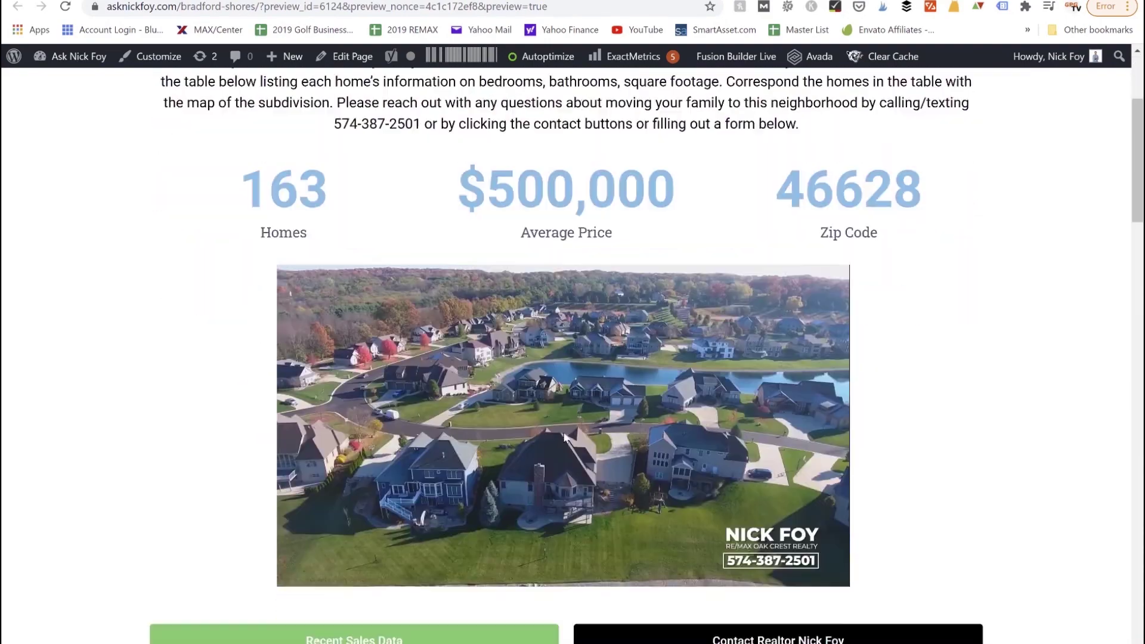
pyautogui.scroll(-10, 564, 438)
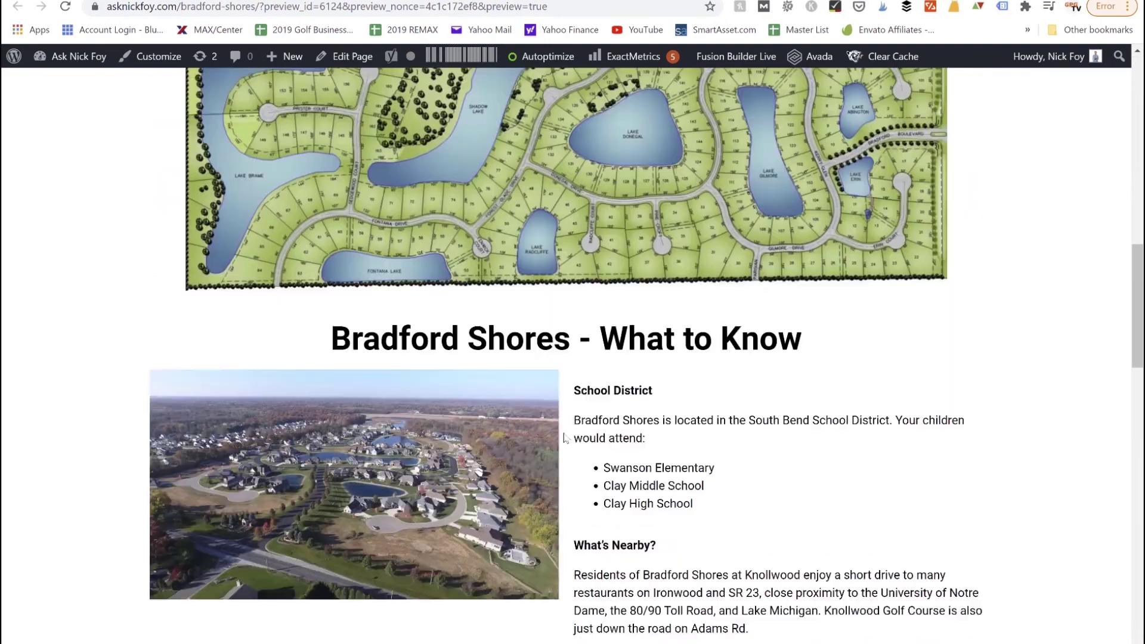
pyautogui.scroll(-6, 565, 438)
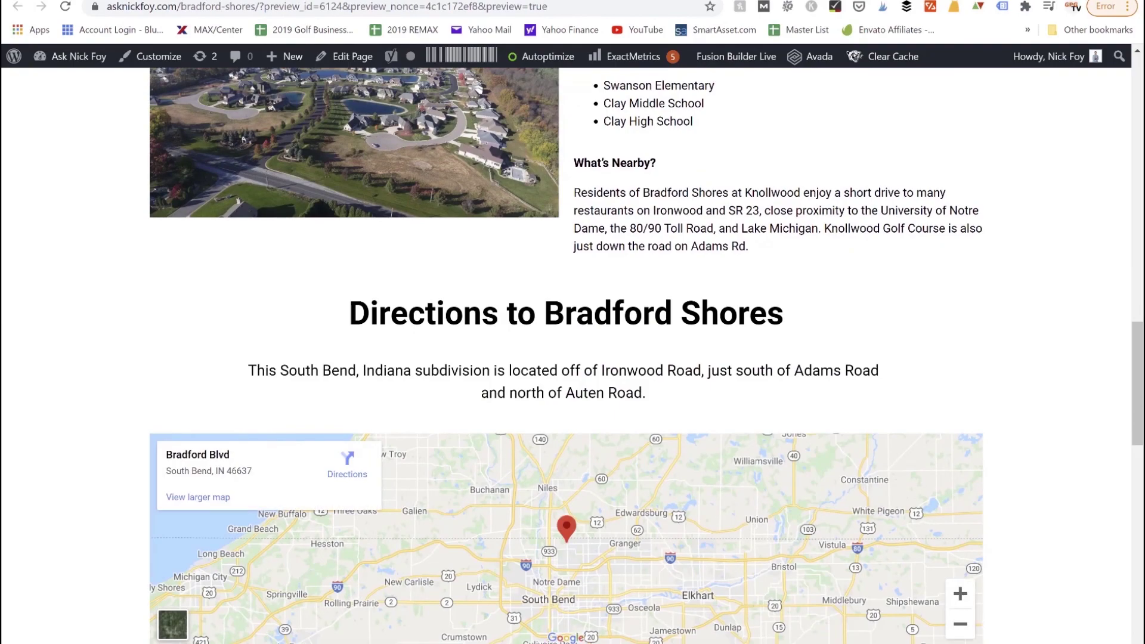
# - Return to the Elementor editor, show the widget list, and review the page sections from the heading to the contact form
pyautogui.click(304, 1)
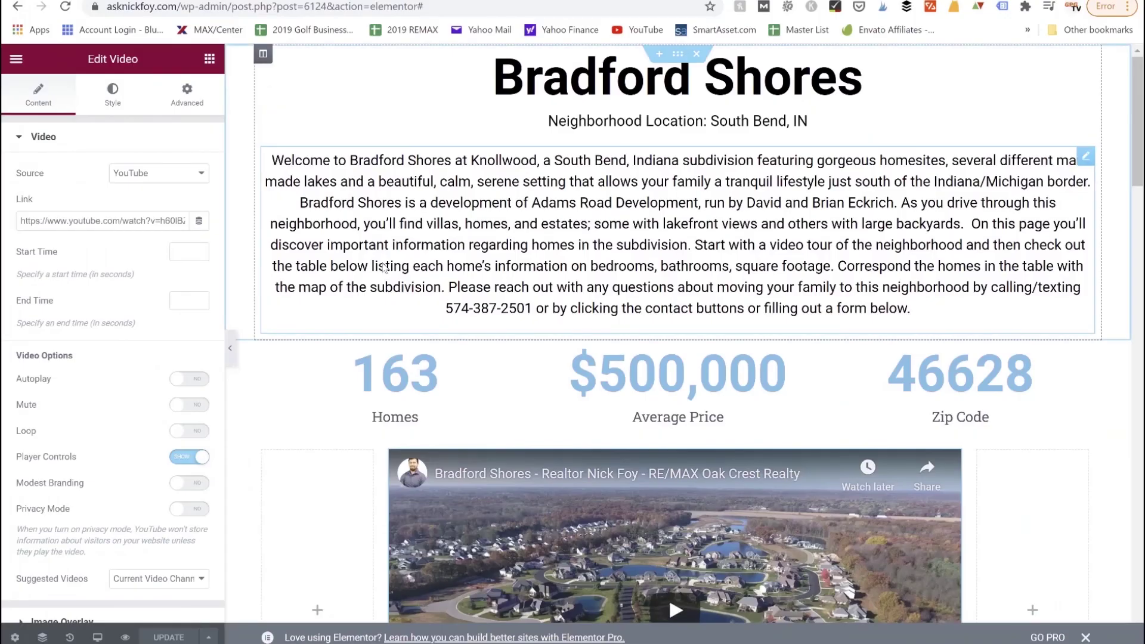
pyautogui.click(209, 60)
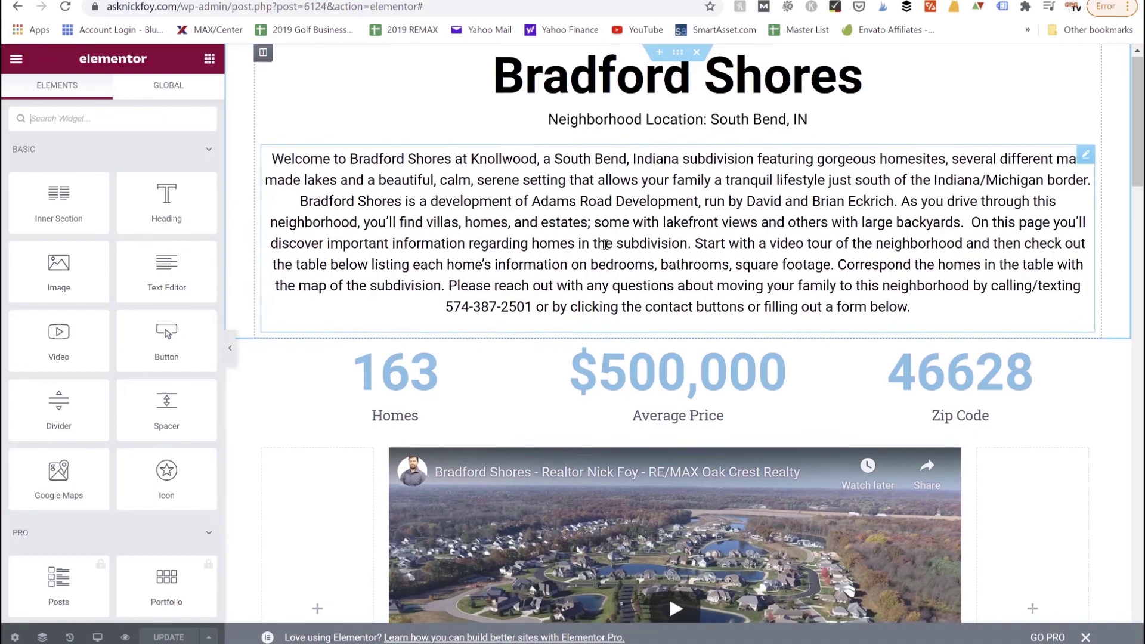
pyautogui.scroll(-4, 605, 244)
pyautogui.scroll(-5, 605, 244)
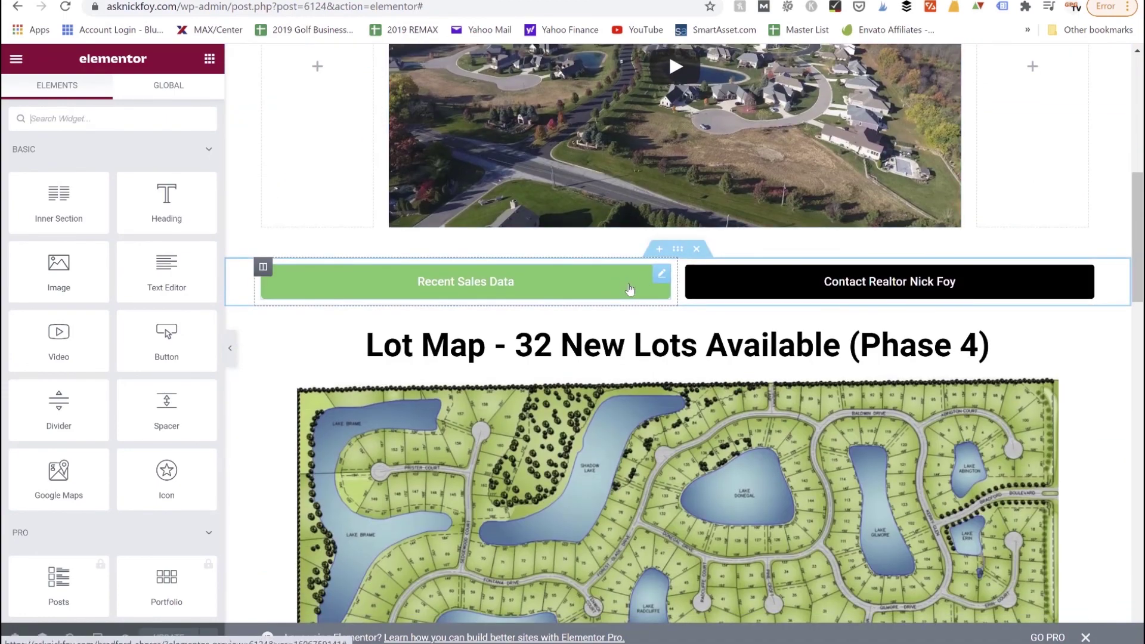
pyautogui.scroll(8, 629, 290)
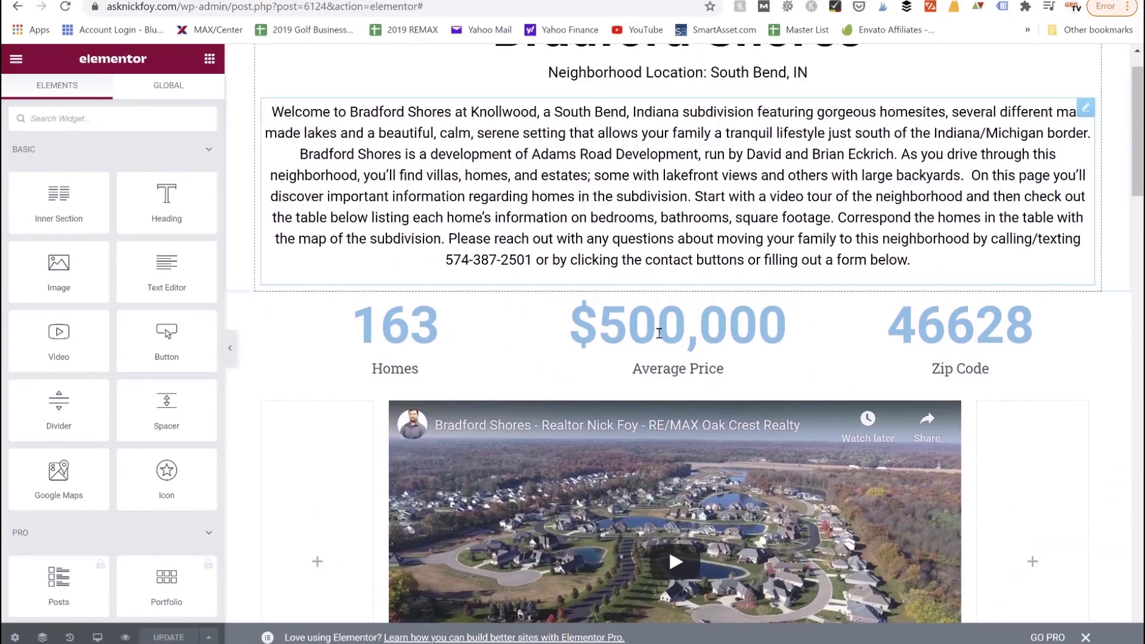
pyautogui.scroll(-13, 439, 327)
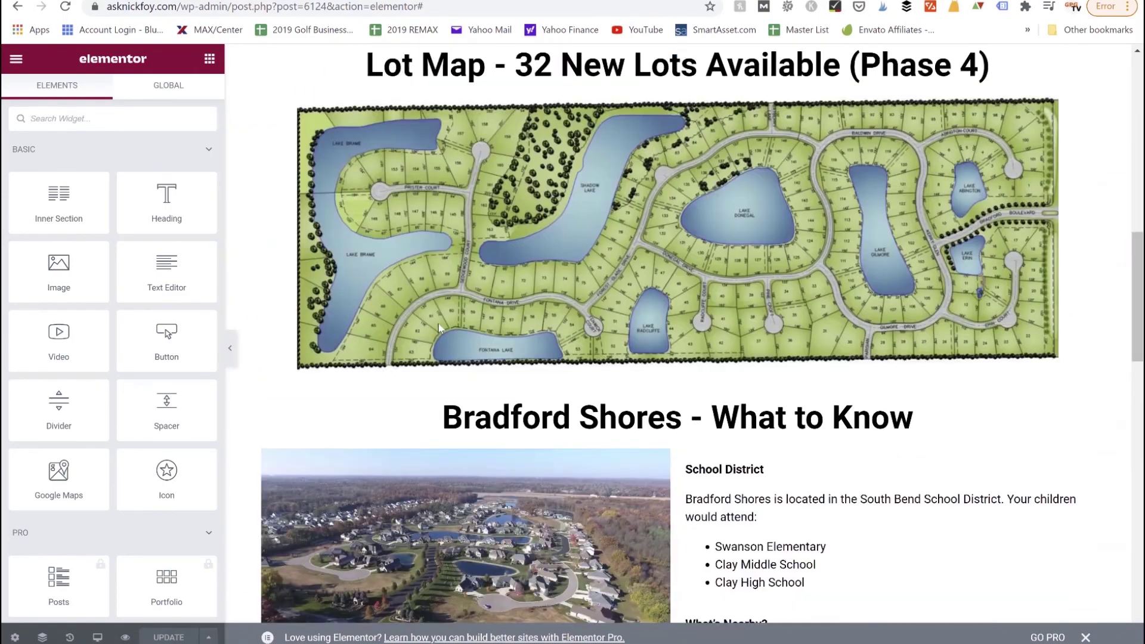
pyautogui.scroll(-20, 439, 327)
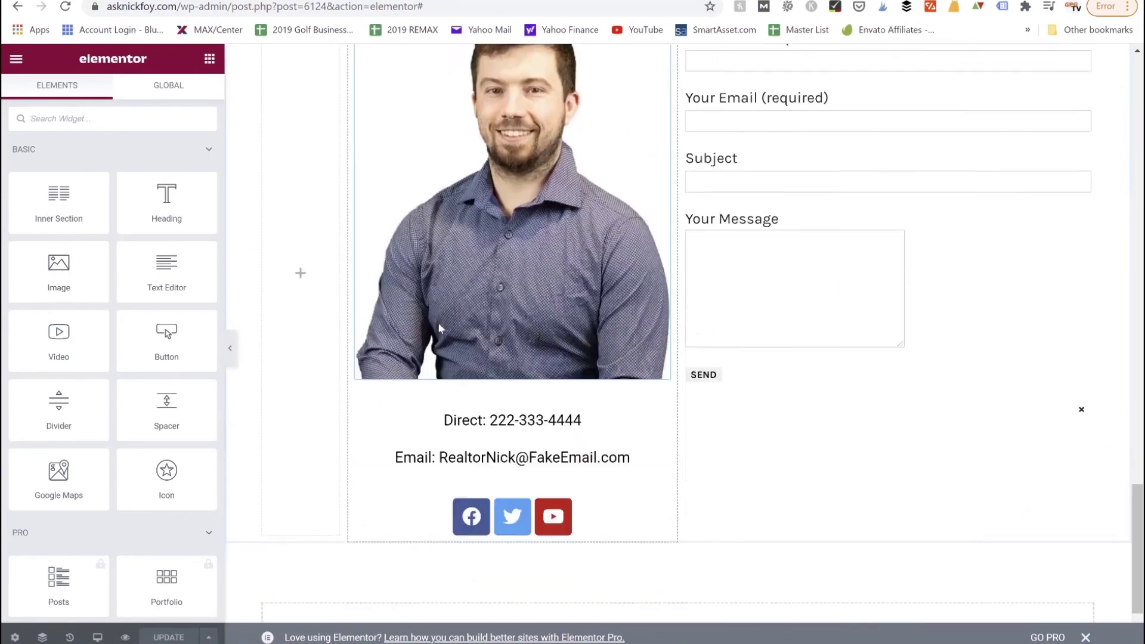
pyautogui.scroll(-2, 725, 302)
pyautogui.scroll(4, 794, 302)
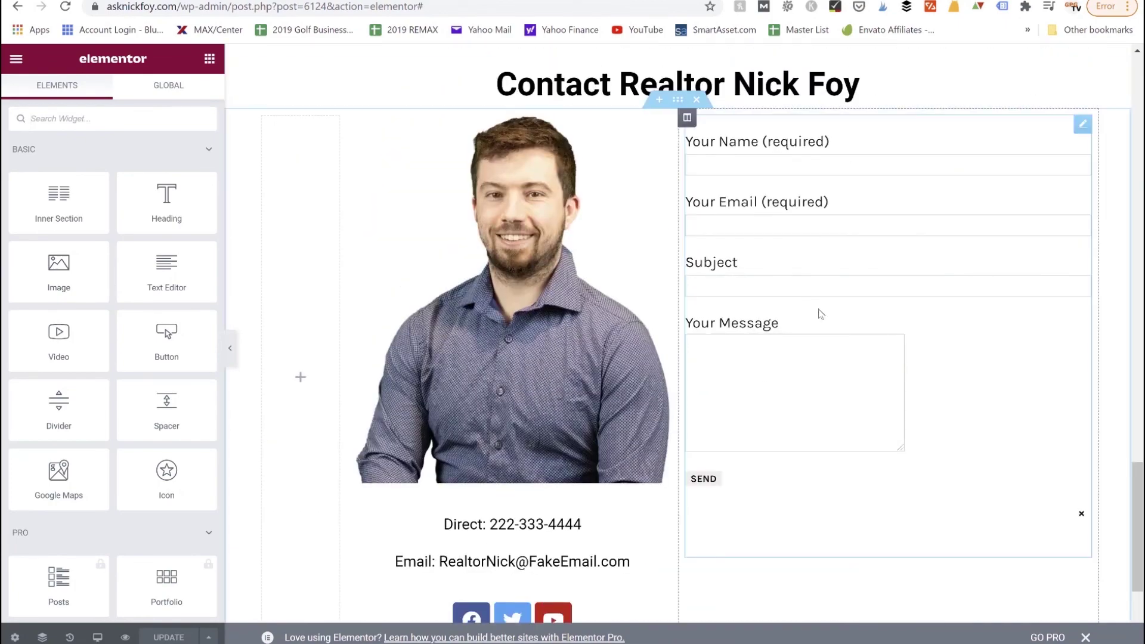
pyautogui.scroll(8, 818, 313)
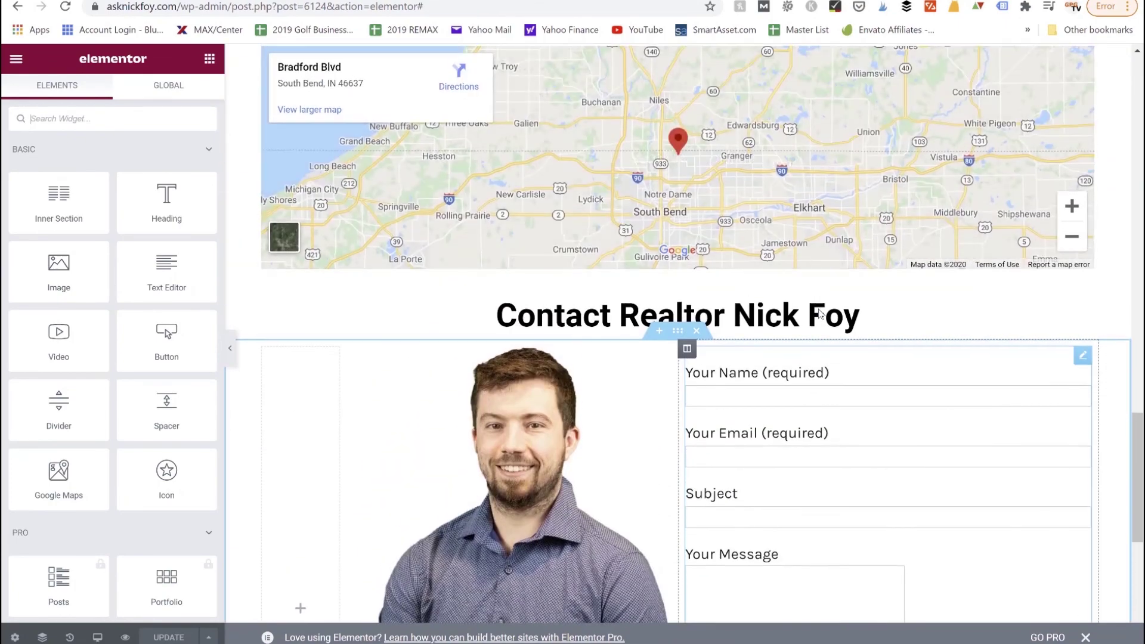
pyautogui.scroll(1, 818, 314)
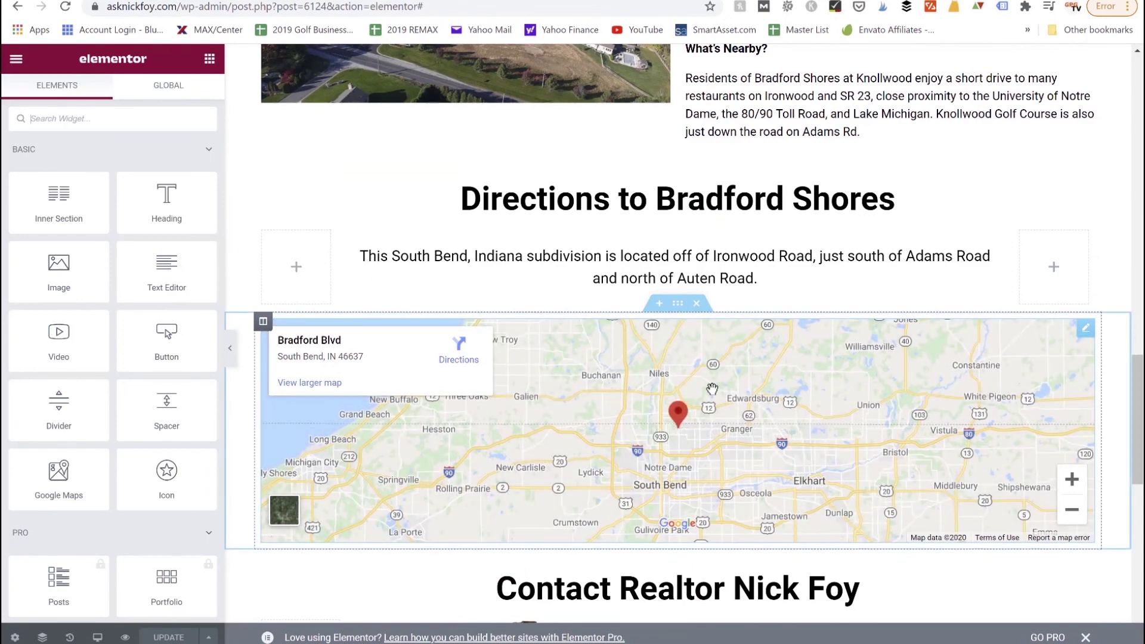
pyautogui.scroll(7, 712, 389)
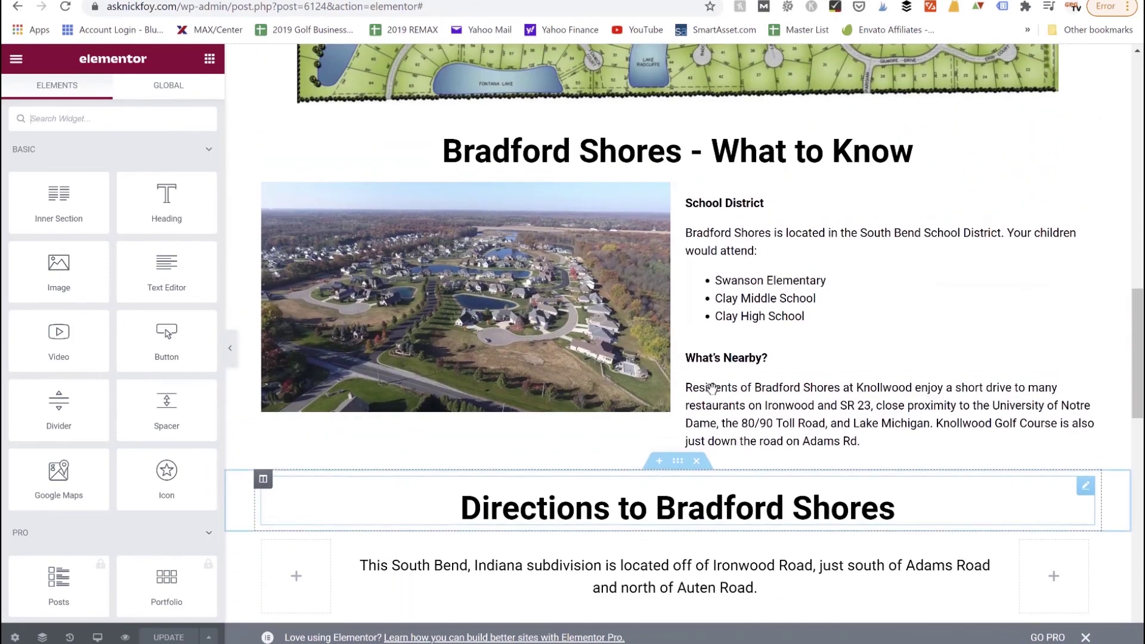
pyautogui.scroll(1, 711, 389)
pyautogui.scroll(10, 712, 388)
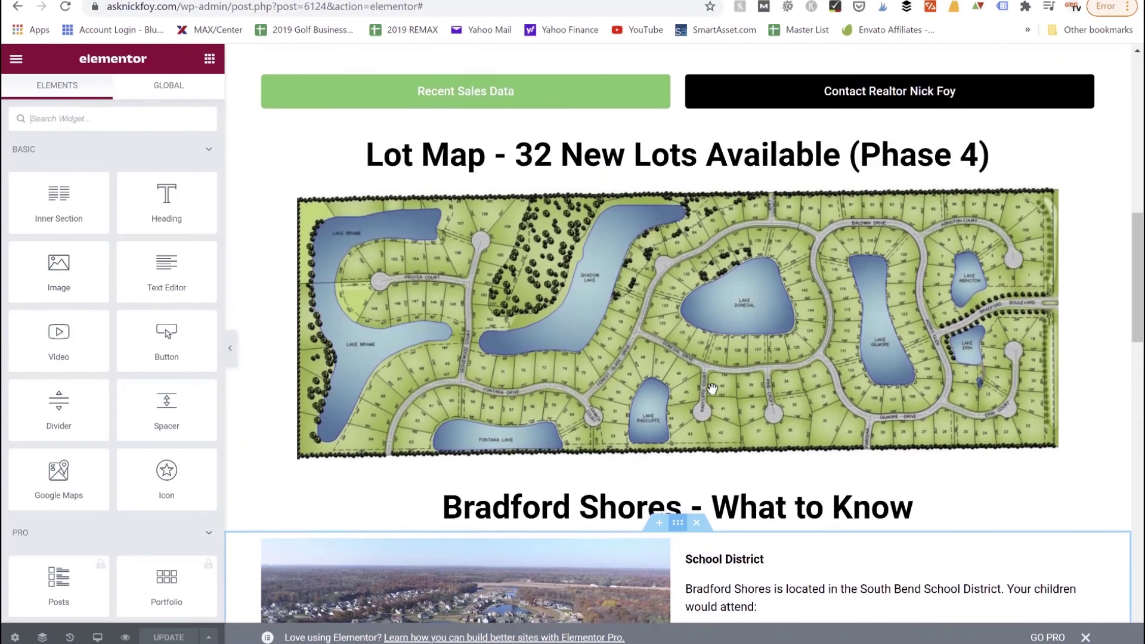
pyautogui.scroll(6, 712, 388)
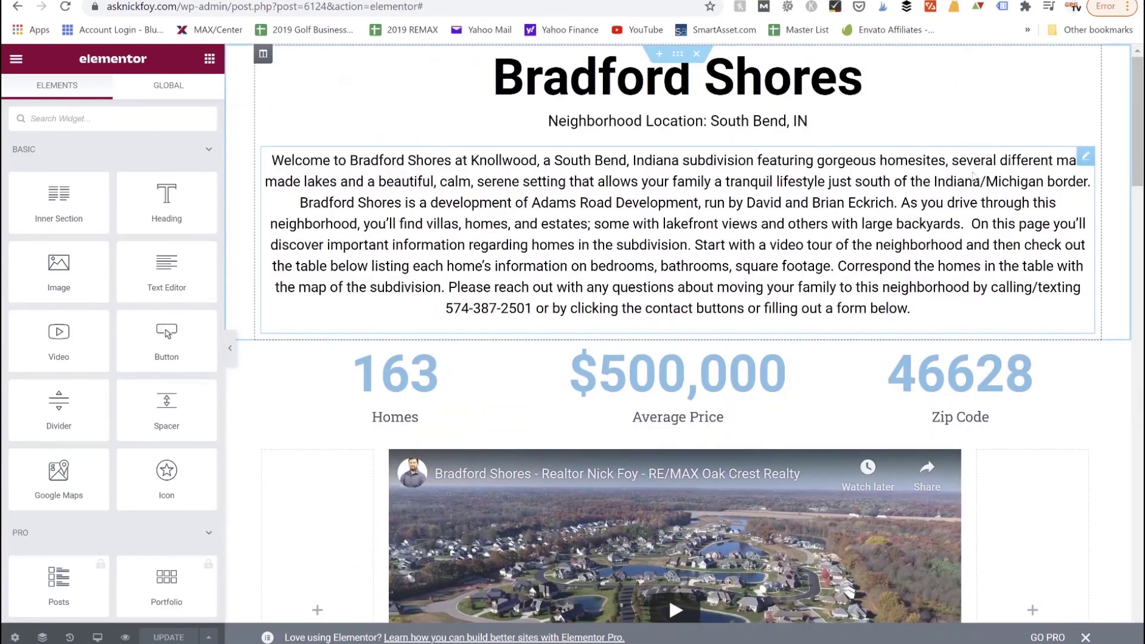
# - Open the welcome paragraph's text widget for editing and examine its content, style and advanced settings
pyautogui.click(1086, 156)
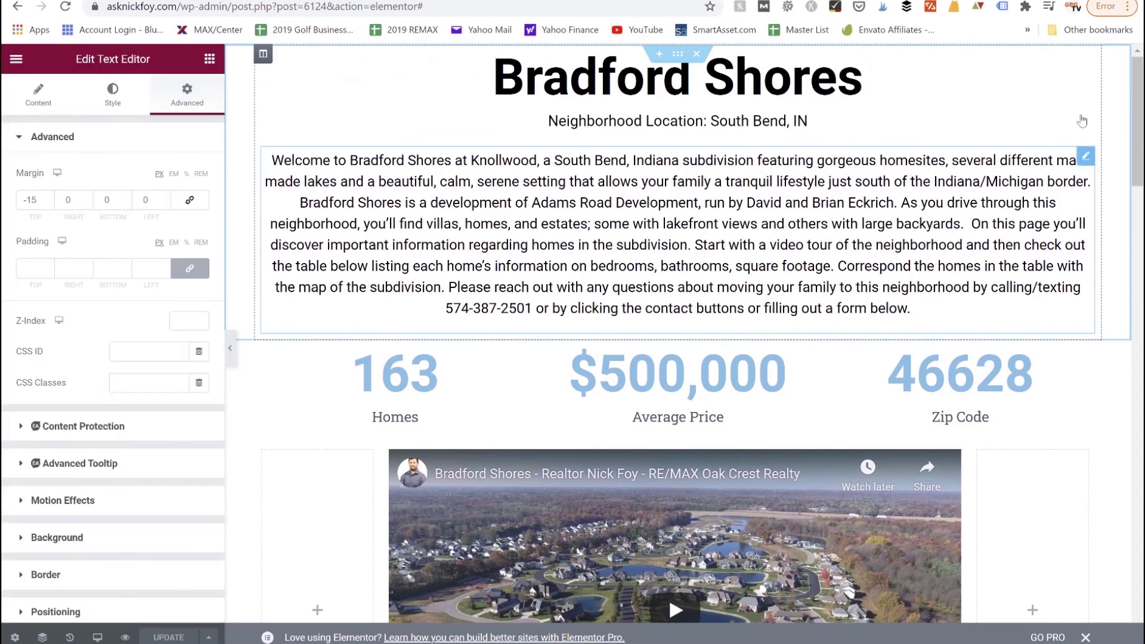
pyautogui.click(1086, 157)
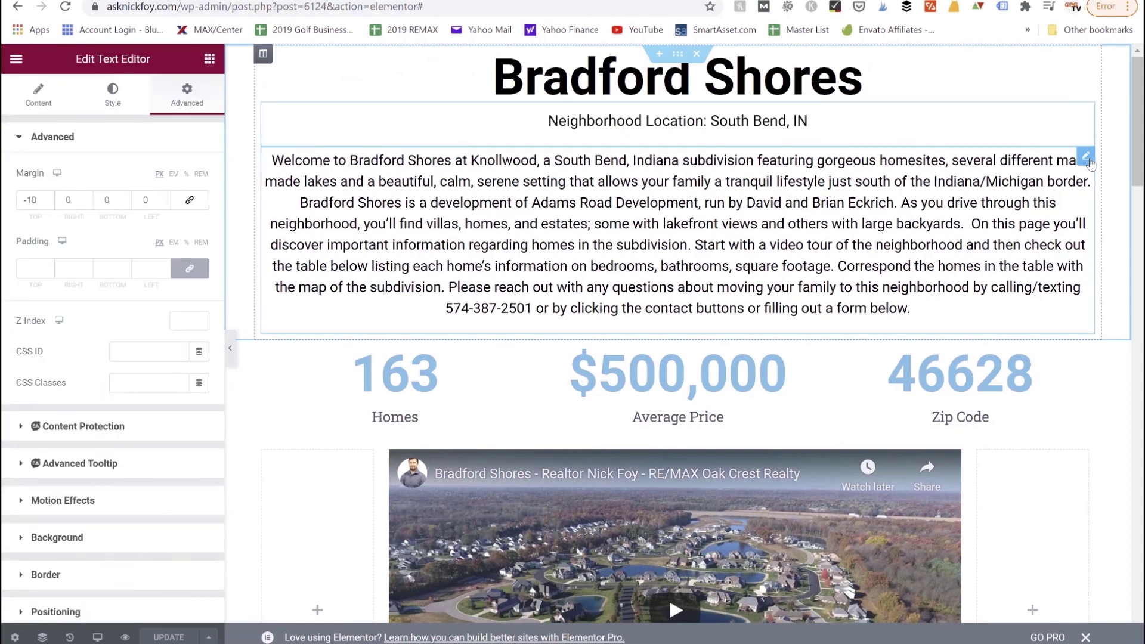
pyautogui.click(1089, 161)
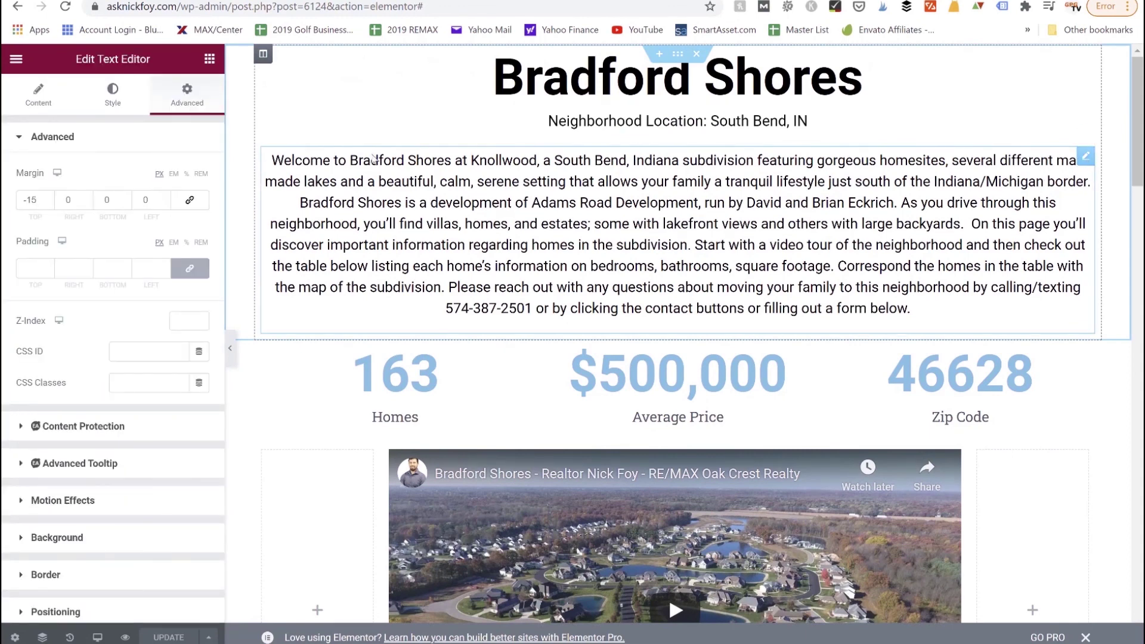
pyautogui.click(36, 98)
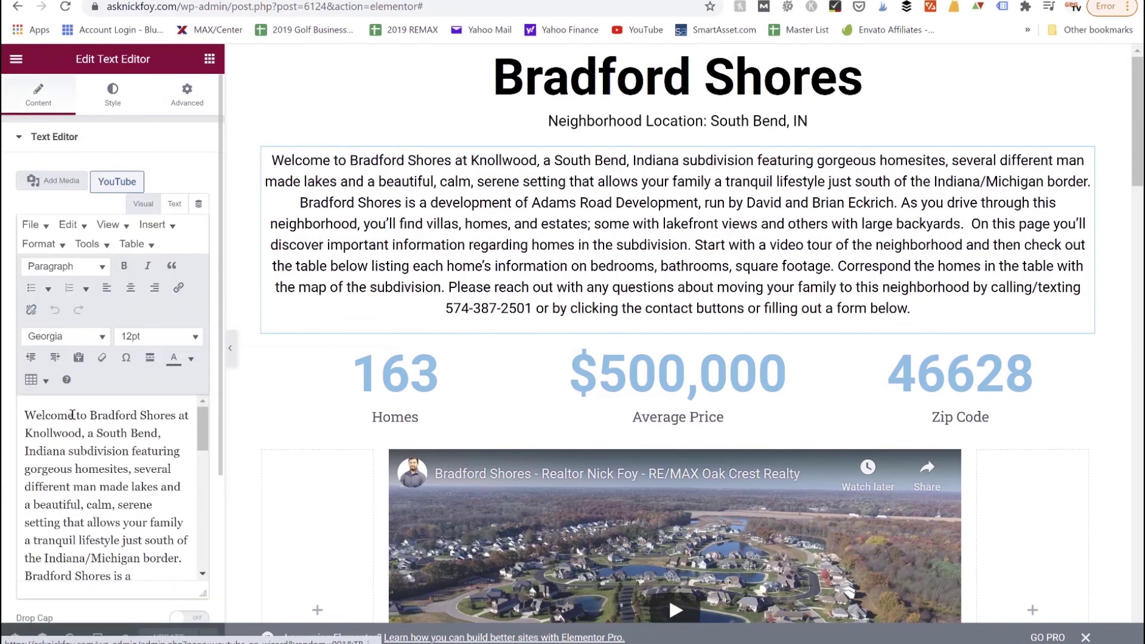
pyautogui.click(106, 112)
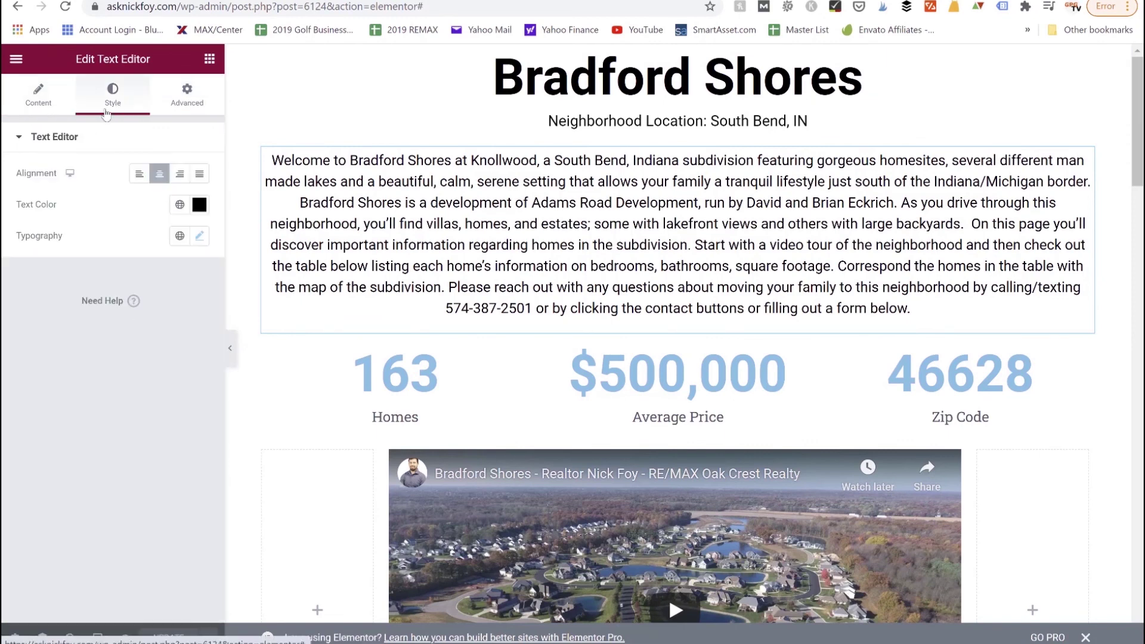
pyautogui.click(176, 99)
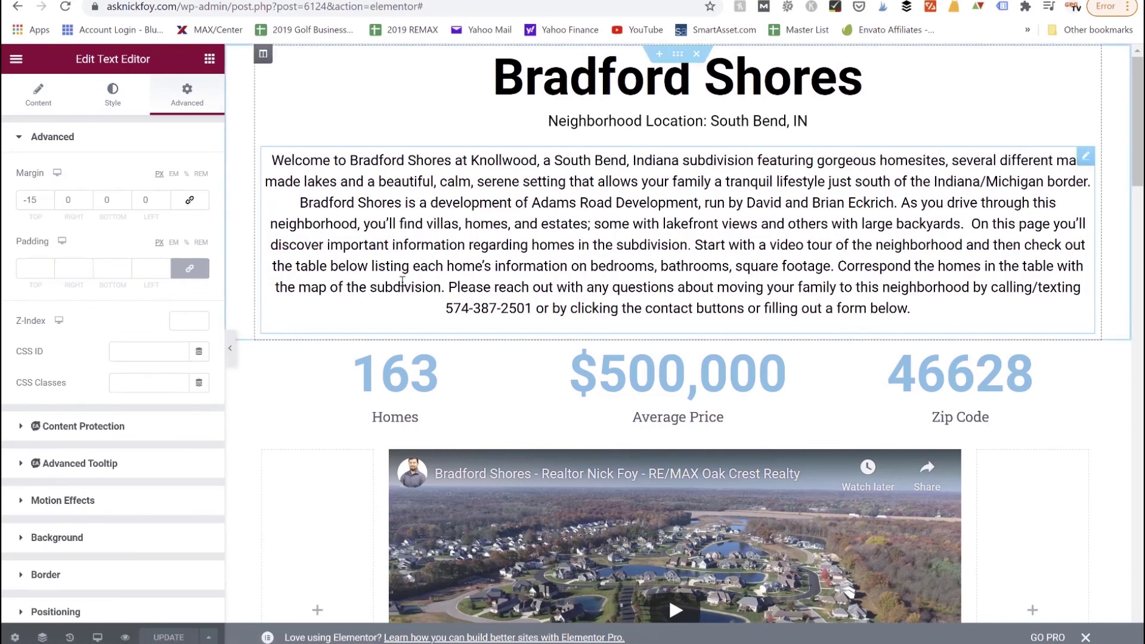
# - Return to the widget list and browse the available basic, pro and add-on elements
pyautogui.click(210, 60)
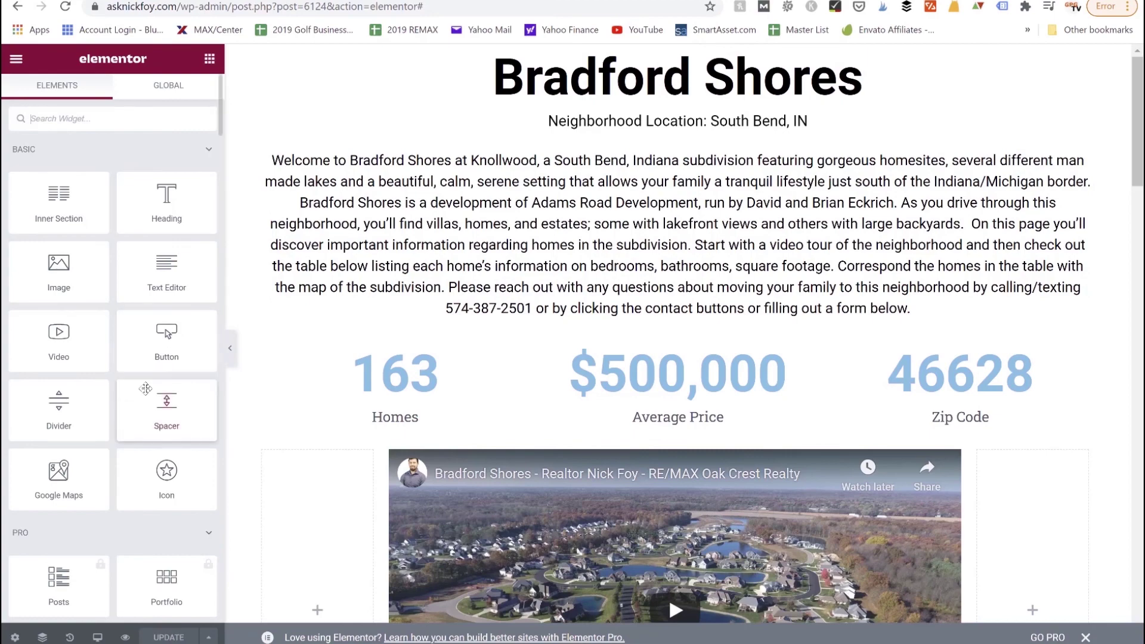
pyautogui.scroll(-15, 145, 389)
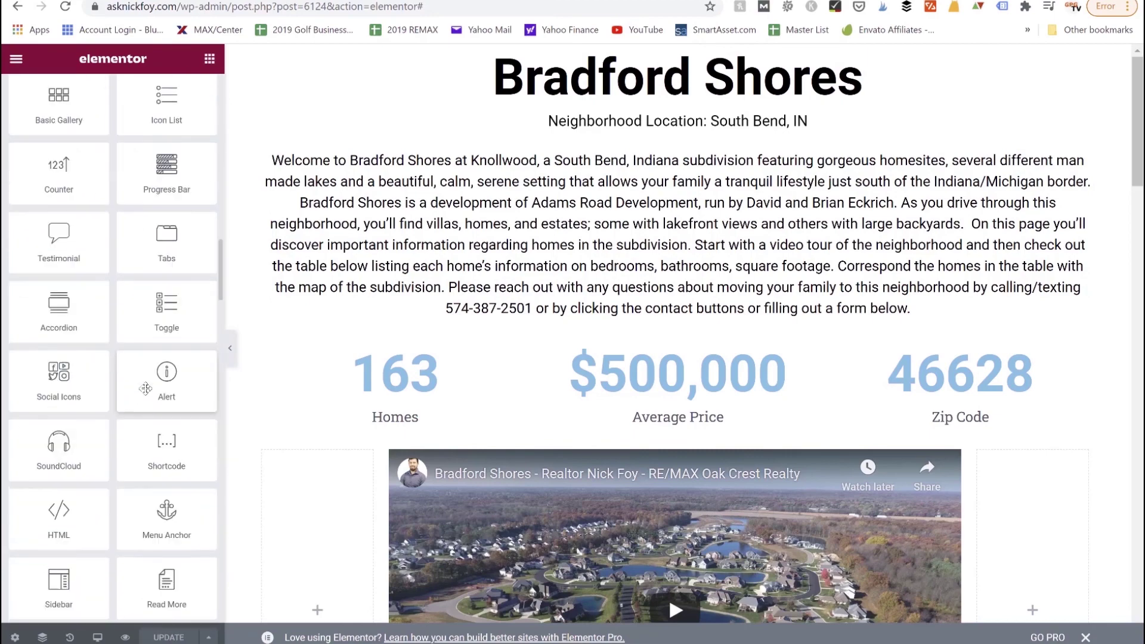
pyautogui.scroll(-15, 145, 389)
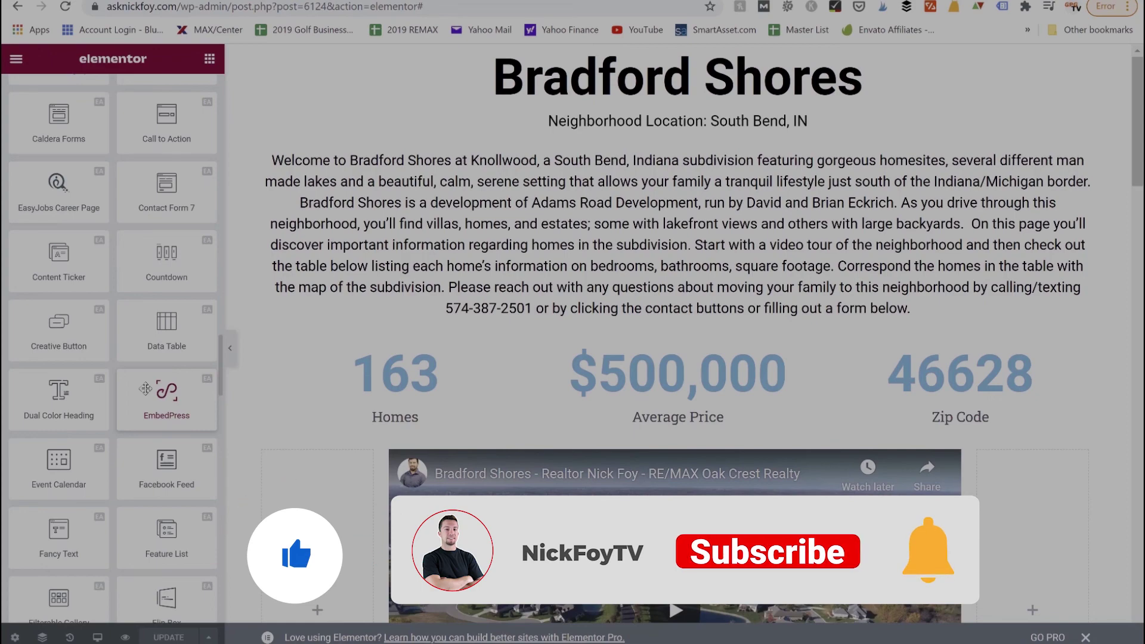
pyautogui.scroll(10, 145, 389)
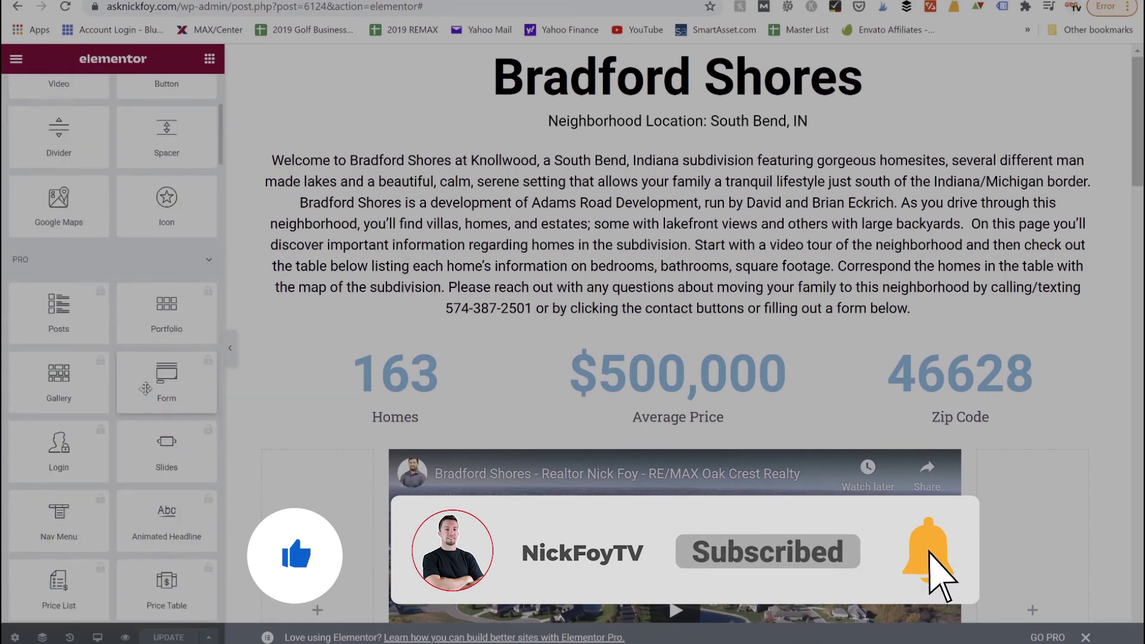
pyautogui.scroll(5, 146, 389)
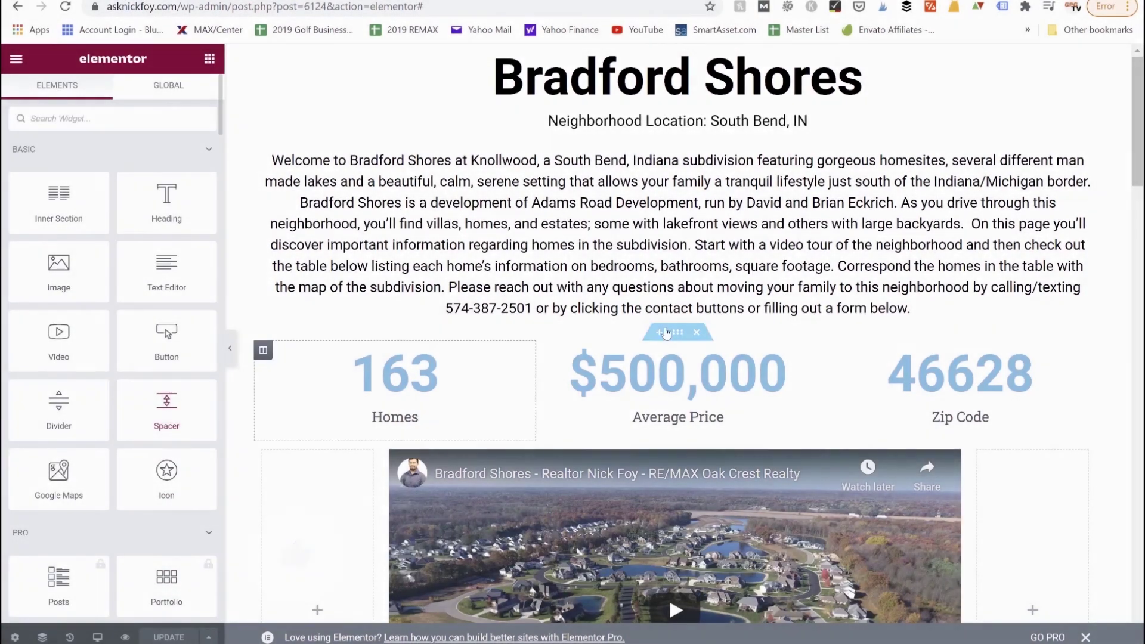